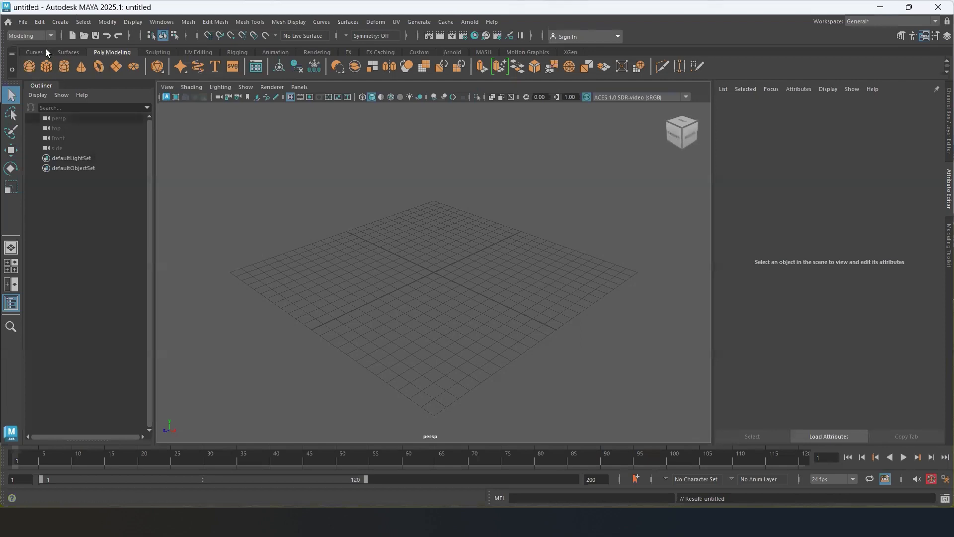
- Create a polygon cube at the origin and scale it up uniformly to about 3.7 units
click(60, 22)
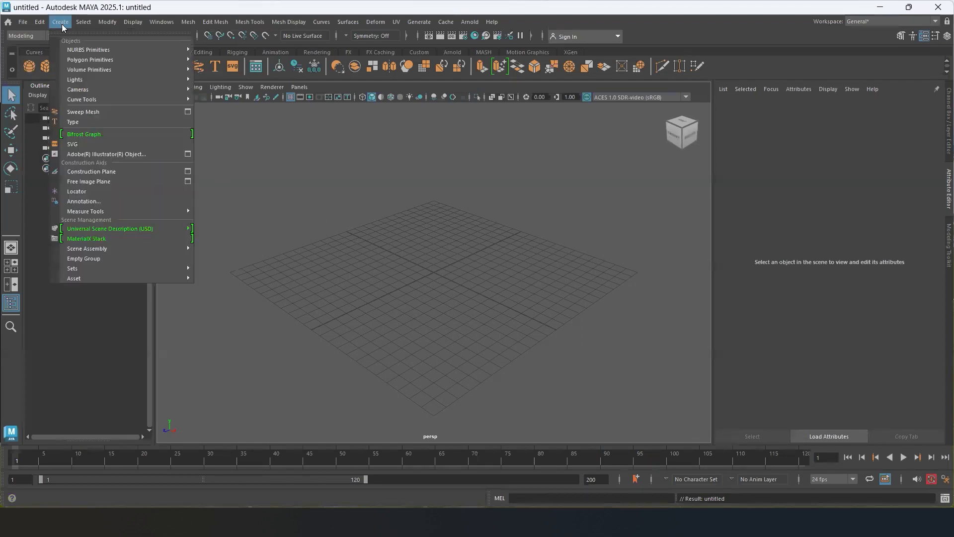
mouse_move(93, 57)
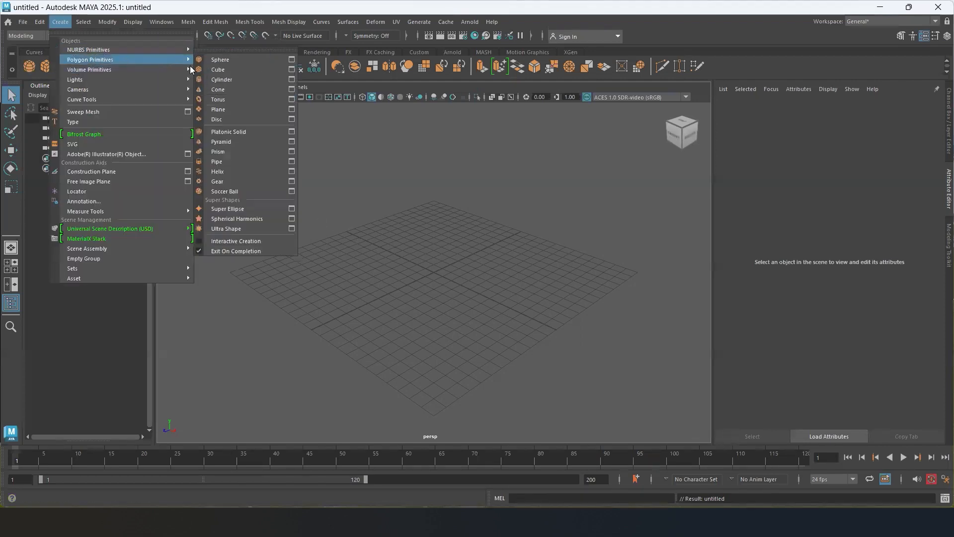
click(229, 70)
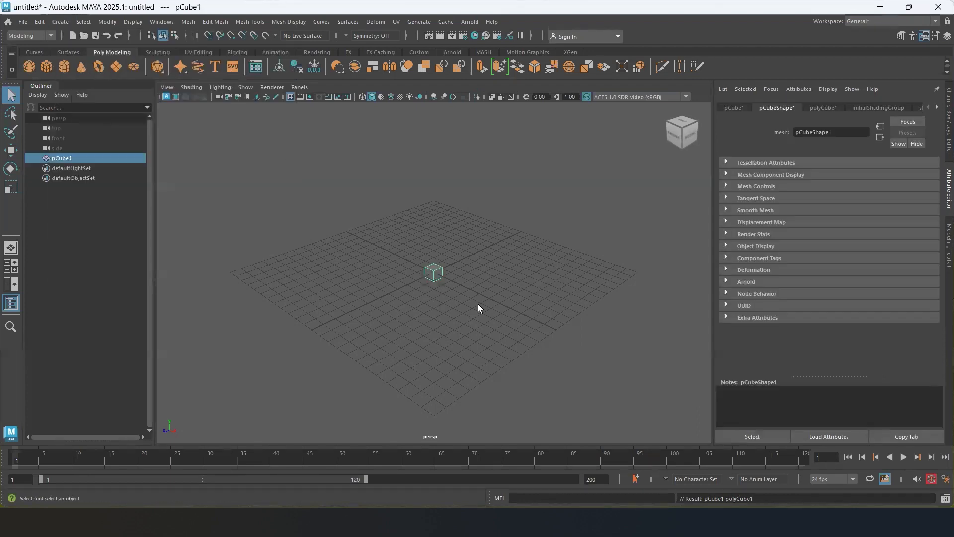
key(r)
drag(433, 272, 498, 303)
- In the side view, move the cube's pivot straight down to the centre of its bottom edge
key(space)
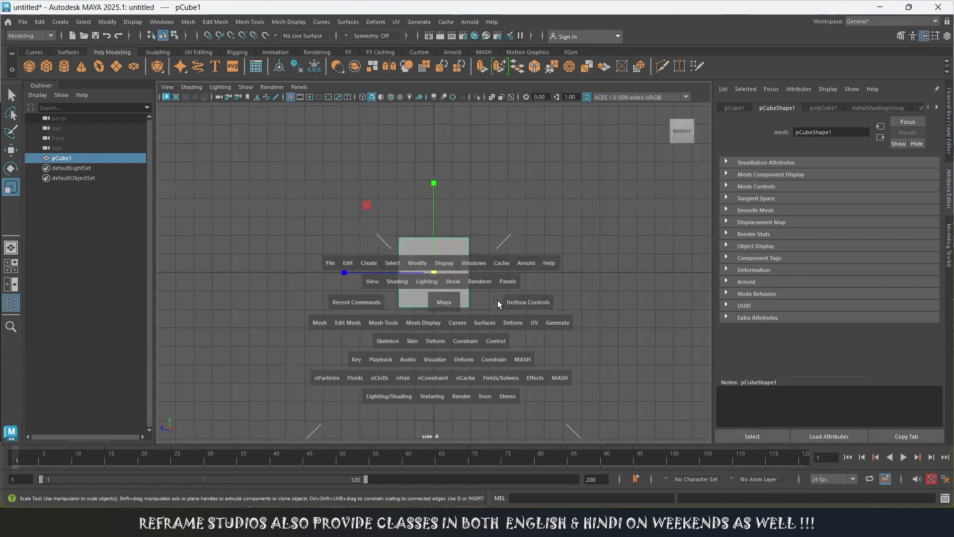
key(d)
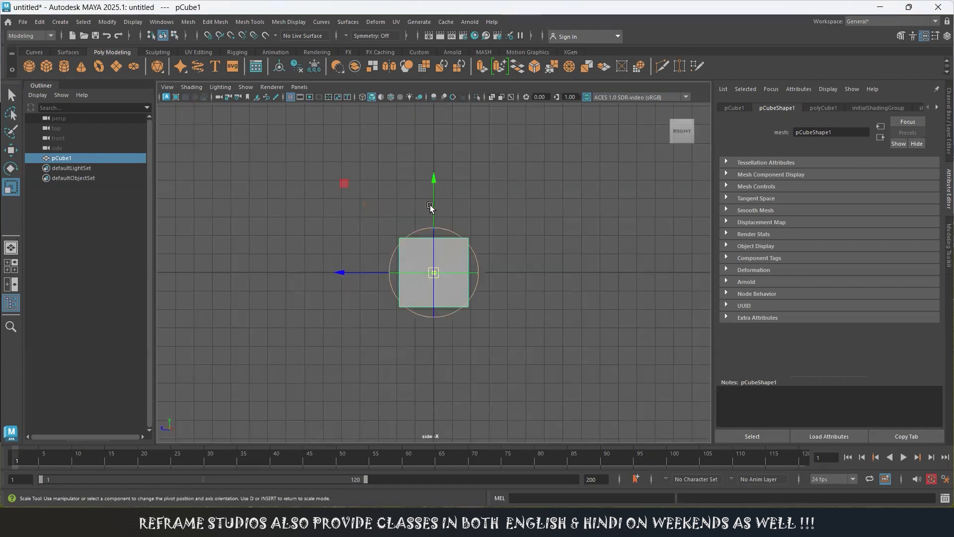
drag(431, 179, 428, 216)
scroll(445, 321, up, 2)
scroll(444, 320, up, 6)
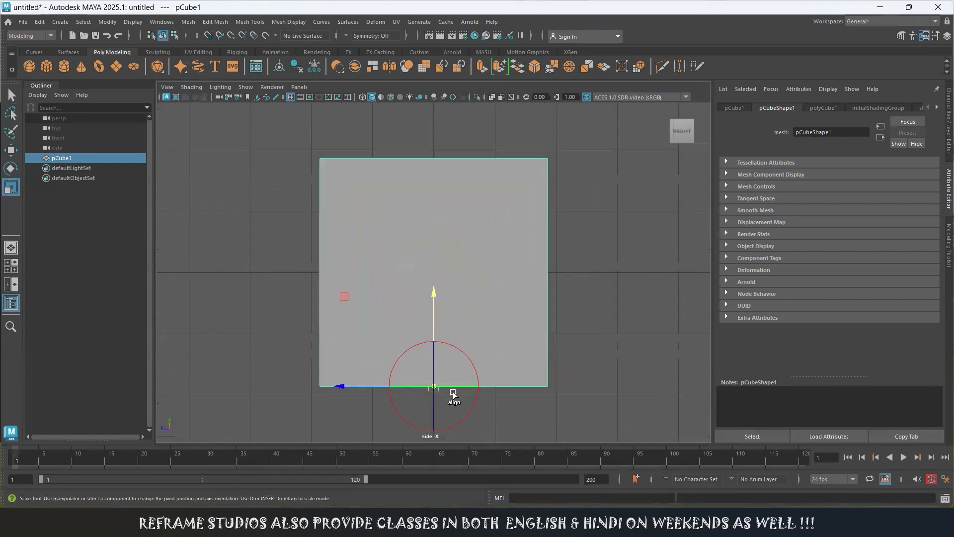
alt+middle_drag(454, 394, 464, 273)
scroll(464, 273, up, 5)
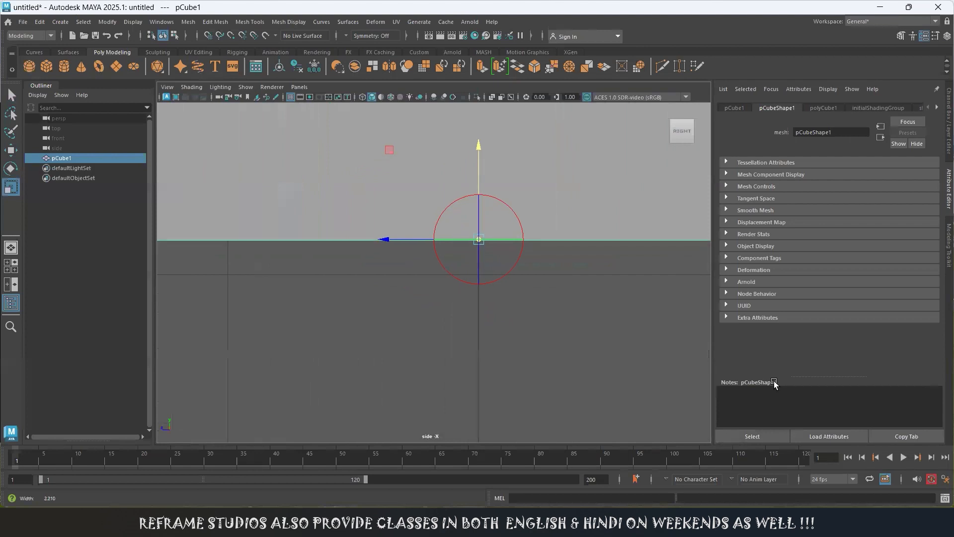
drag(479, 145, 483, 146)
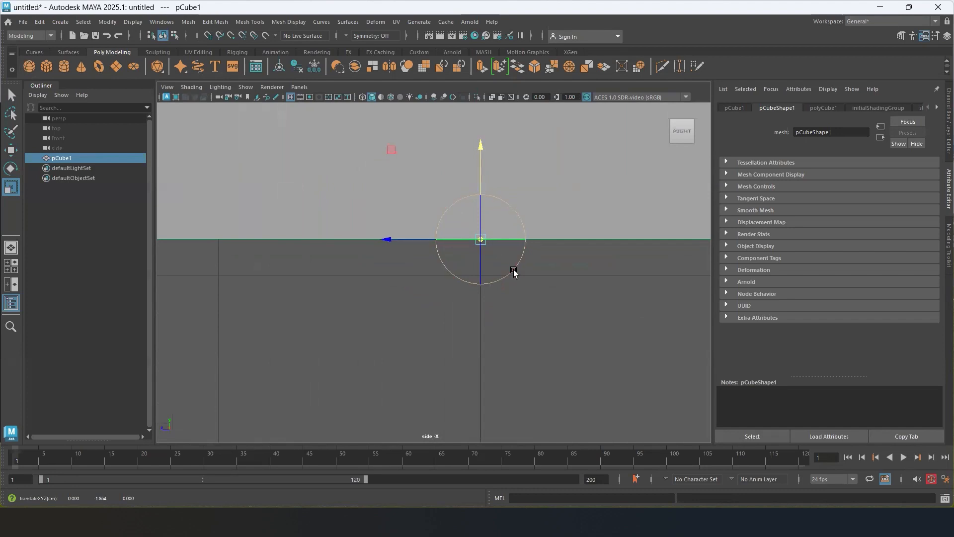
key(d)
- Move the cube up along Y until its base sits close to the grid's ground line
scroll(492, 261, down, 10)
scroll(481, 255, up, 5)
key(w)
drag(442, 175, 446, 125)
alt+drag(449, 157, 493, 175)
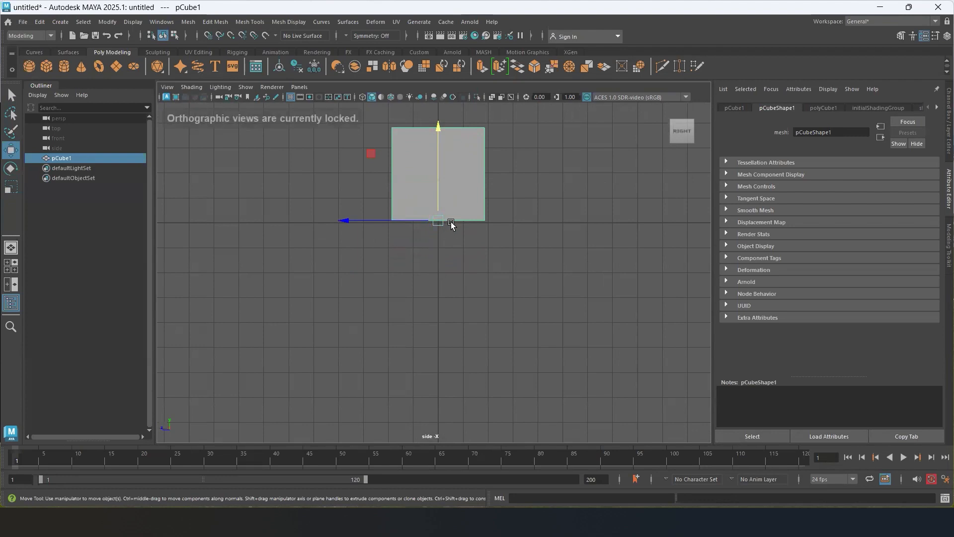
scroll(453, 227, up, 1)
scroll(457, 231, up, 1)
alt+middle_drag(457, 229, 456, 244)
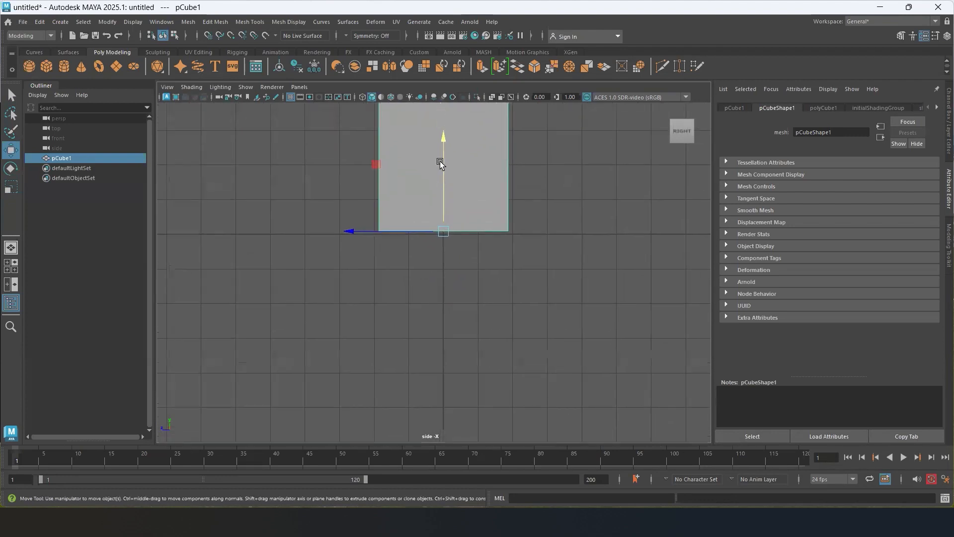
drag(442, 133, 448, 136)
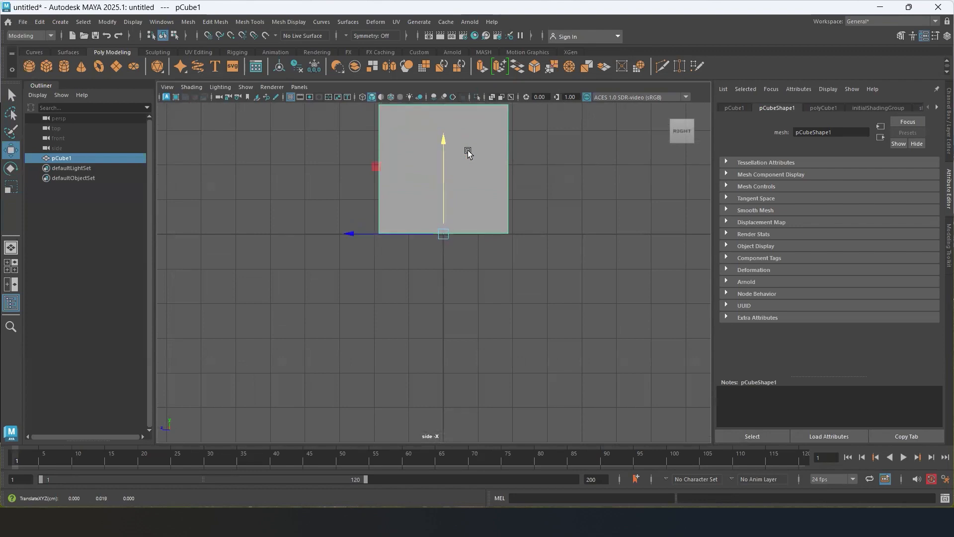
- Enable grid snapping, snap the cube's base to the ground line, and scale the cube uniformly to about 3.92
click(208, 35)
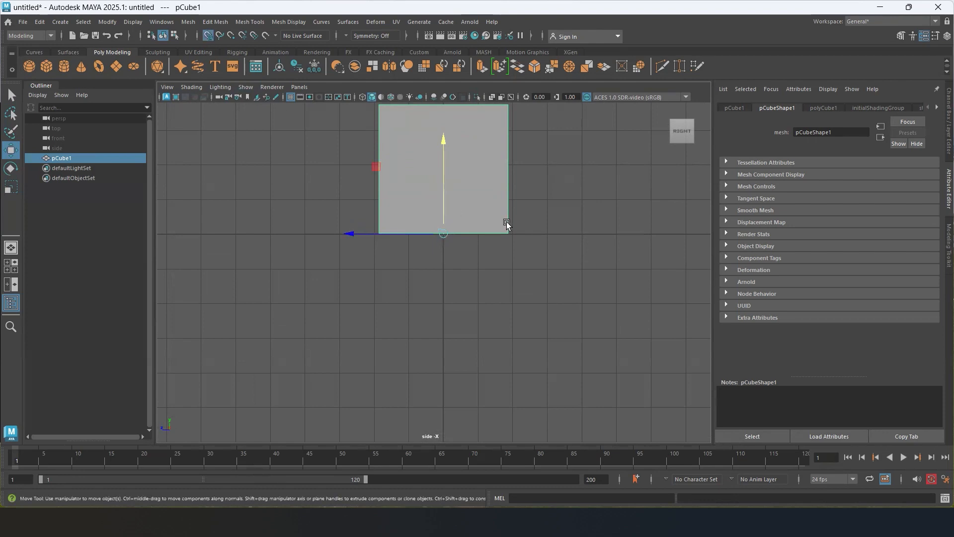
drag(442, 140, 450, 236)
key(r)
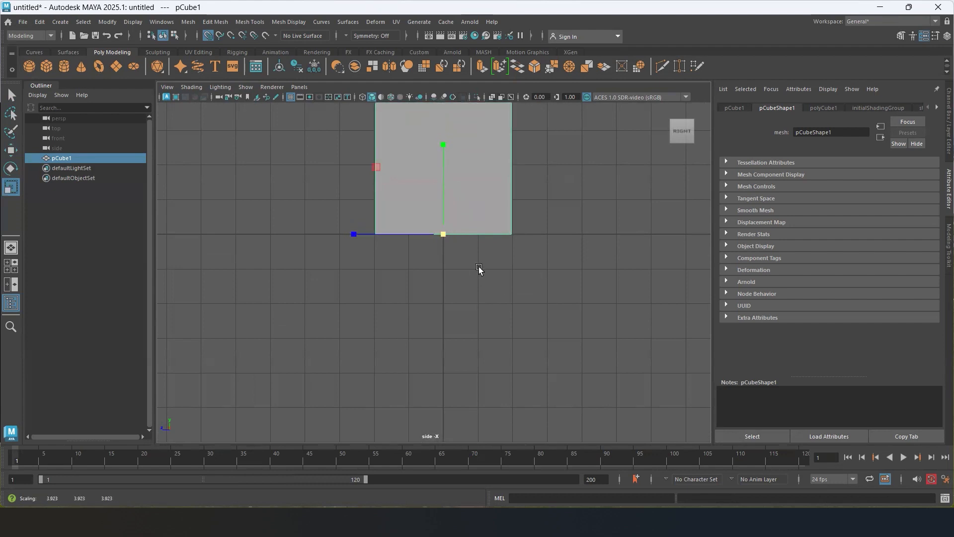
scroll(463, 255, down, 3)
scroll(462, 255, up, 2)
scroll(459, 203, down, 3)
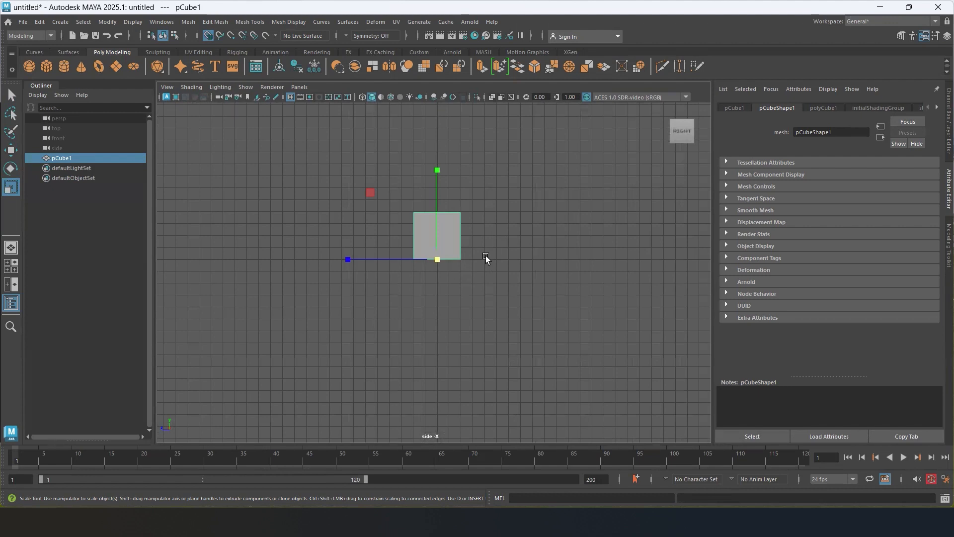
- Create a polygon plane and scale it uniformly into a ground surface extending beyond the grid, checking it in the perspective view
click(116, 66)
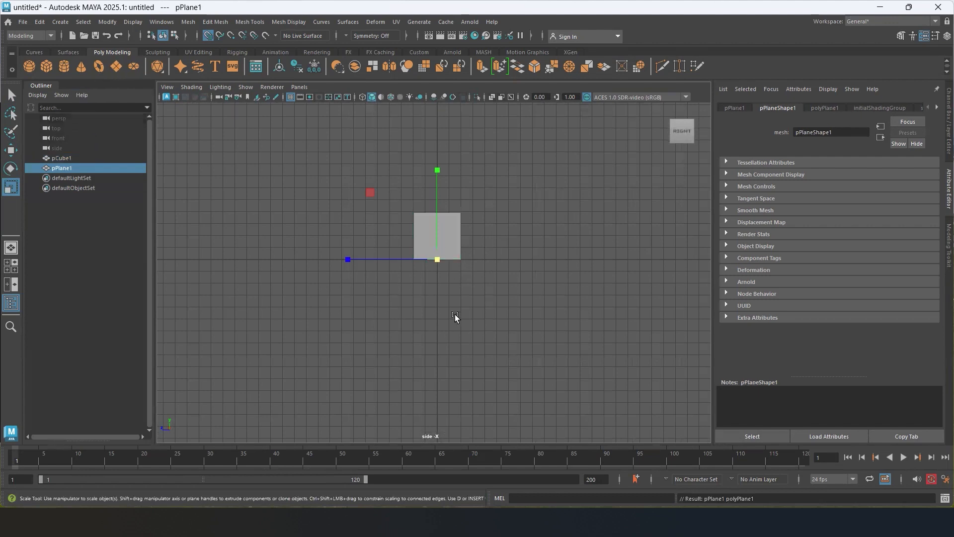
drag(433, 262, 816, 341)
key(space)
drag(507, 243, 497, 217)
alt+drag(451, 322, 476, 303)
scroll(452, 267, up, 7)
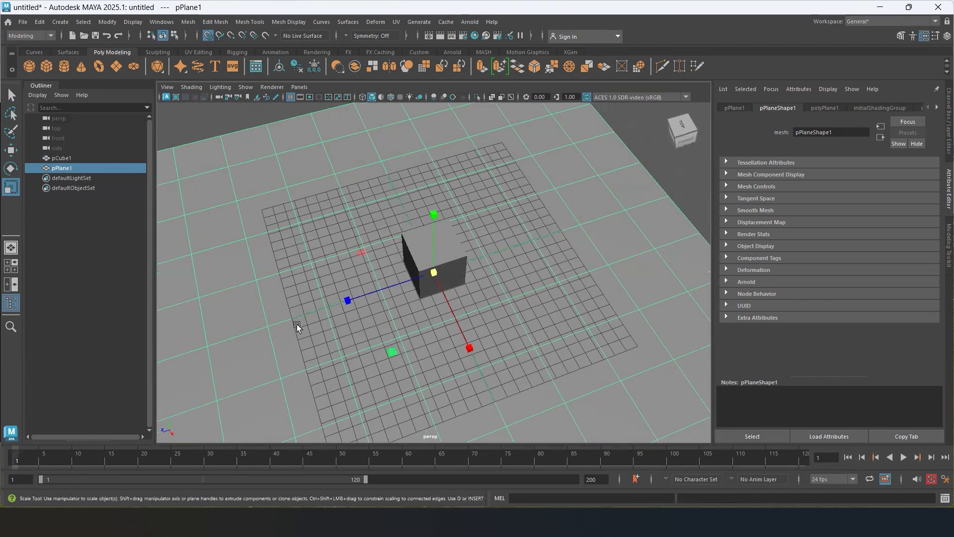
- Create a polygon sphere, move it along Z to 5 beside the cube, and lower it to rest on the ground
click(30, 65)
key(w)
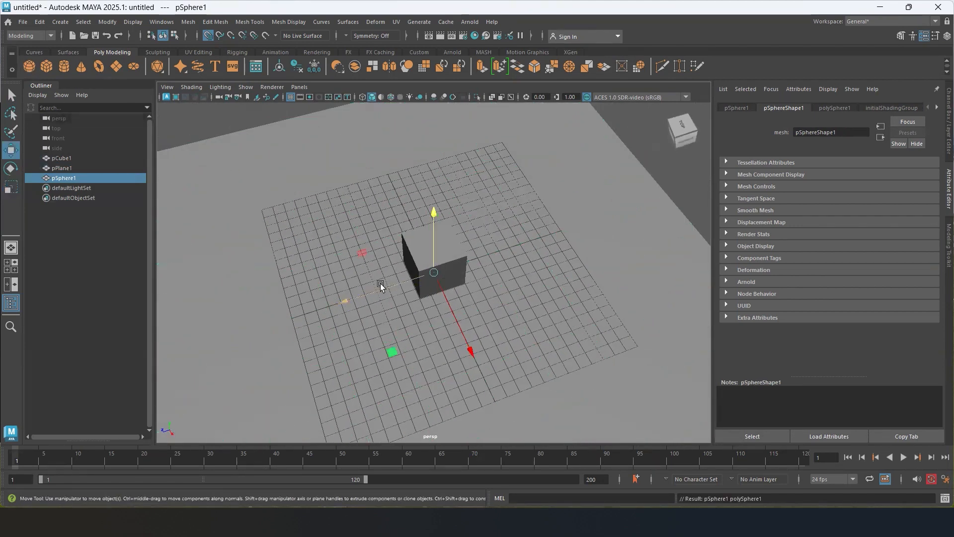
drag(338, 300, 525, 268)
key(space)
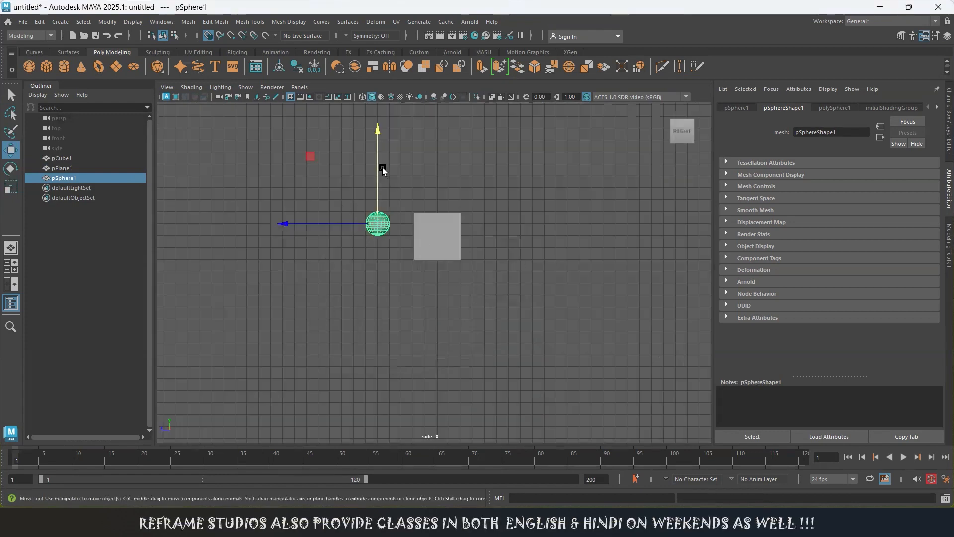
drag(379, 132, 380, 248)
scroll(377, 250, up, 5)
scroll(317, 234, up, 3)
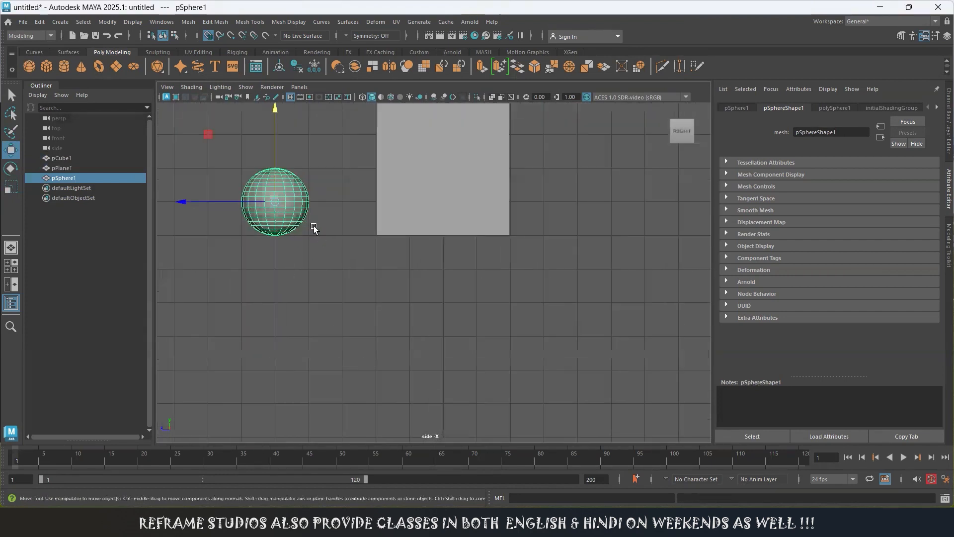
- Snap the sphere's pivot down to its lowest point on the ground line and return to the perspective view
key(d)
drag(272, 111, 273, 229)
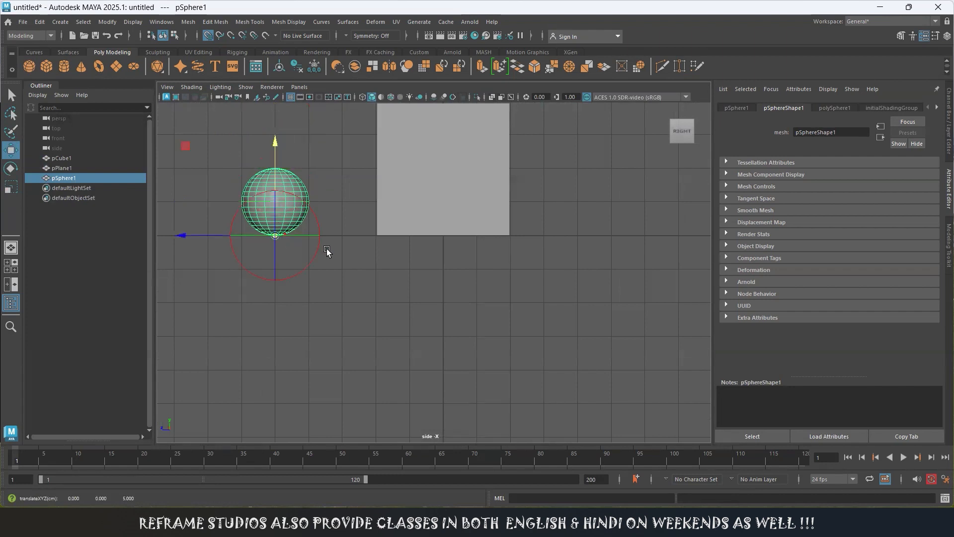
scroll(291, 241, up, 3)
alt+middle_drag(258, 236, 455, 270)
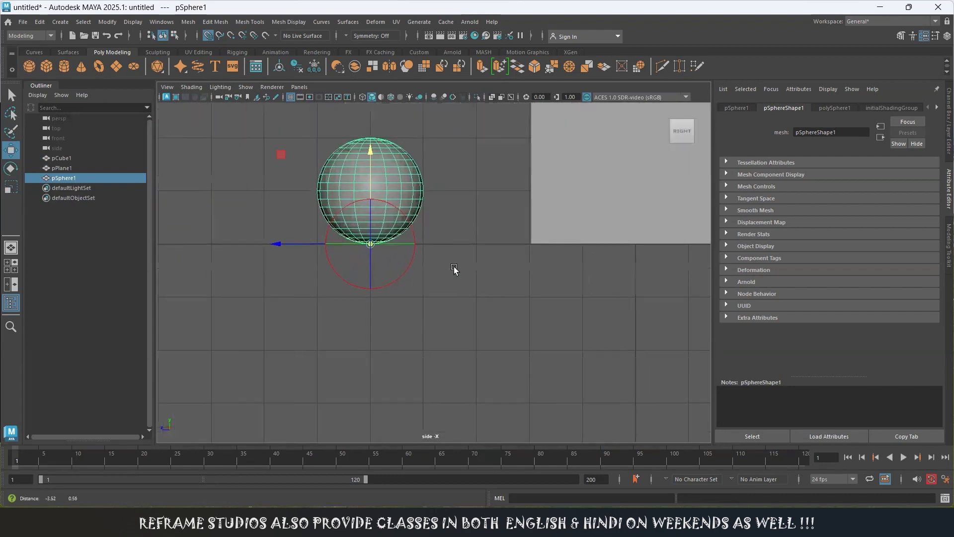
scroll(394, 252, up, 3)
key(d)
scroll(377, 246, down, 5)
scroll(402, 251, up, 2)
scroll(422, 256, down, 3)
scroll(423, 255, up, 3)
key(space)
drag(433, 236, 462, 209)
mouse_move(432, 311)
alt+mouse_down()
mouse_move(506, 284)
mouse_move(561, 312)
mouse_move(446, 313)
mouse_move(466, 305)
mouse_move(449, 305)
alt+mouse_up()
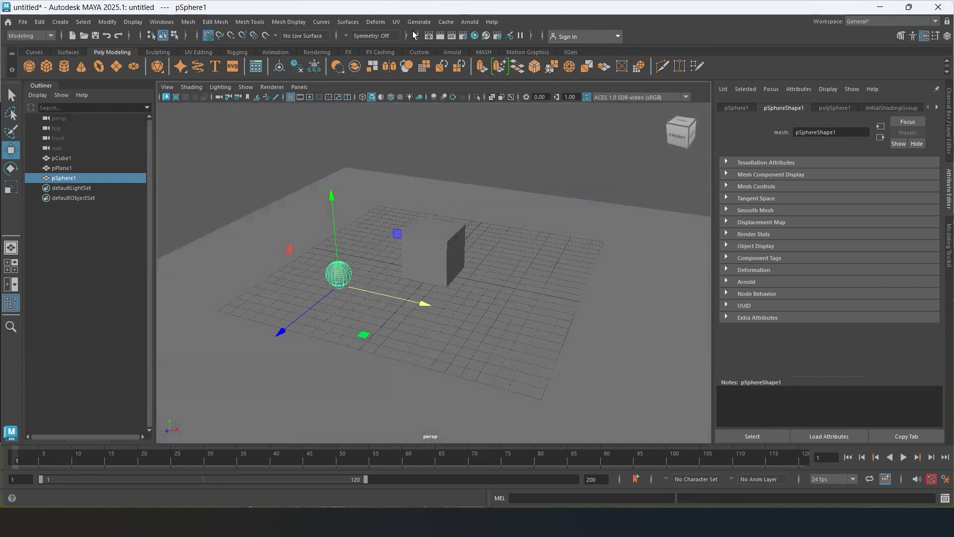
- Import the seated man model from the Content Browser's Modeling/People examples and close the browser
click(418, 22)
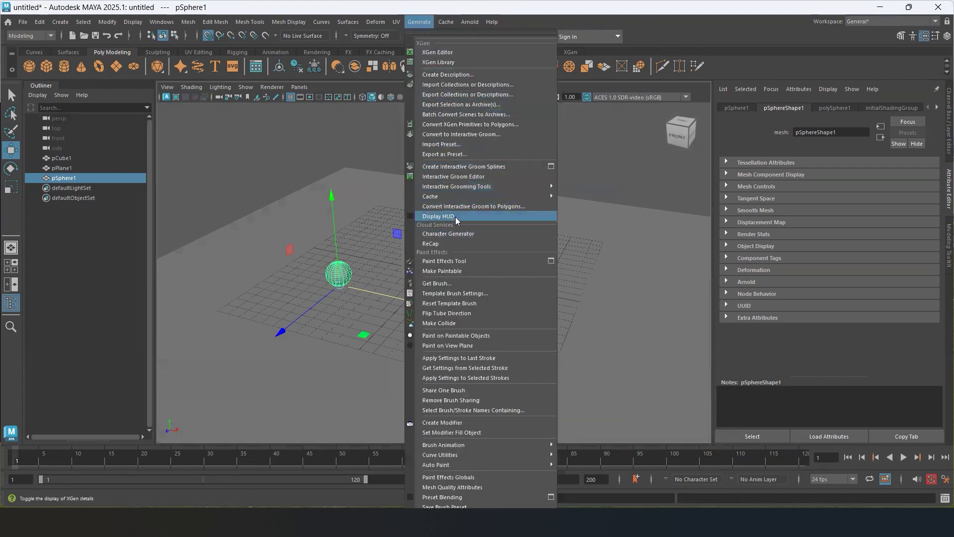
click(461, 283)
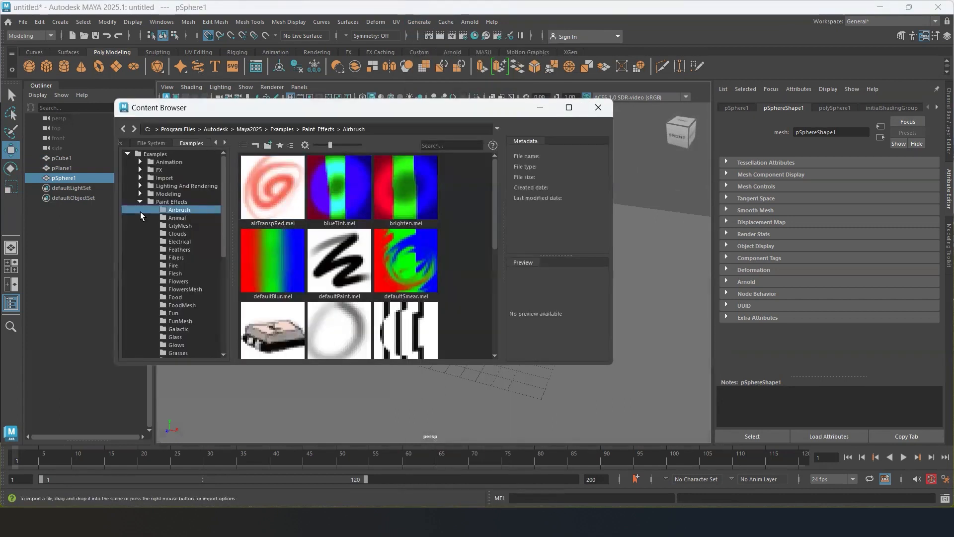
click(139, 201)
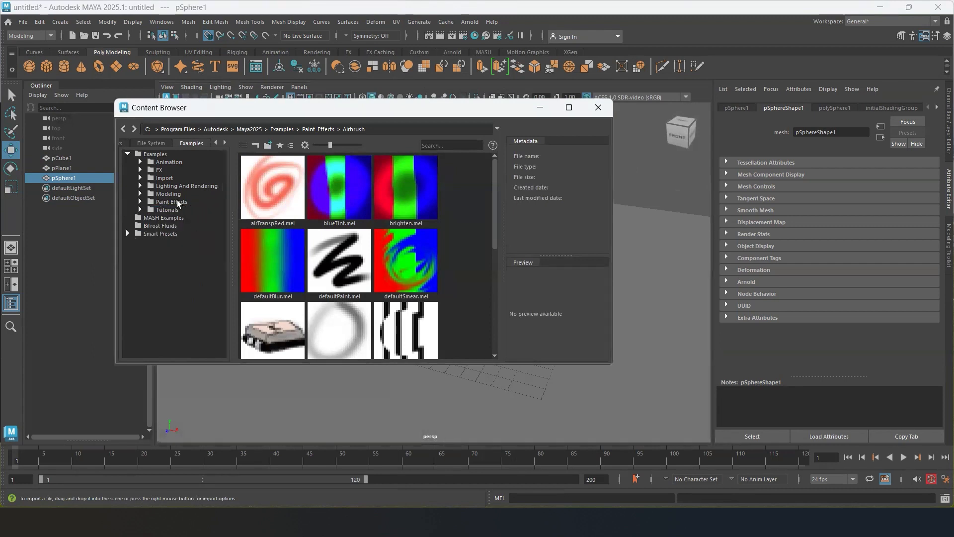
click(139, 194)
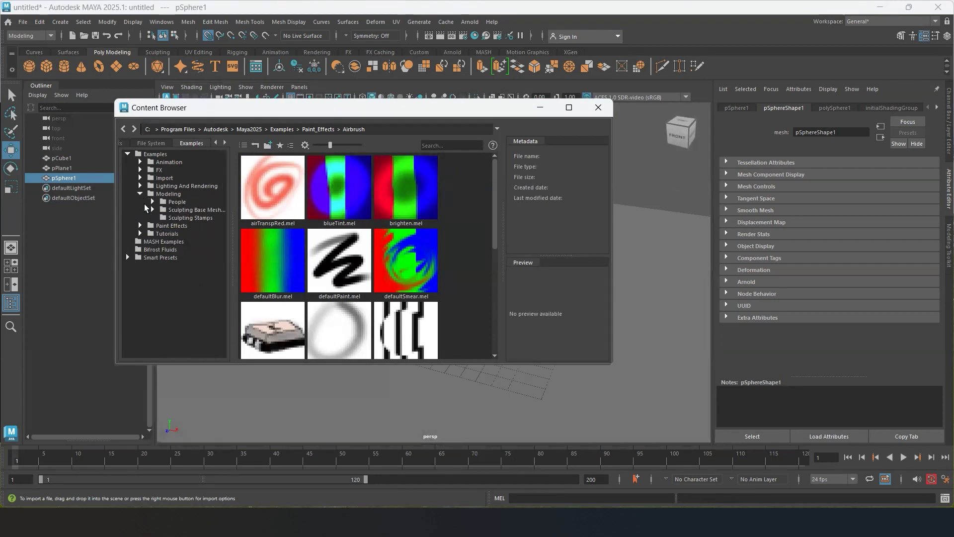
click(152, 202)
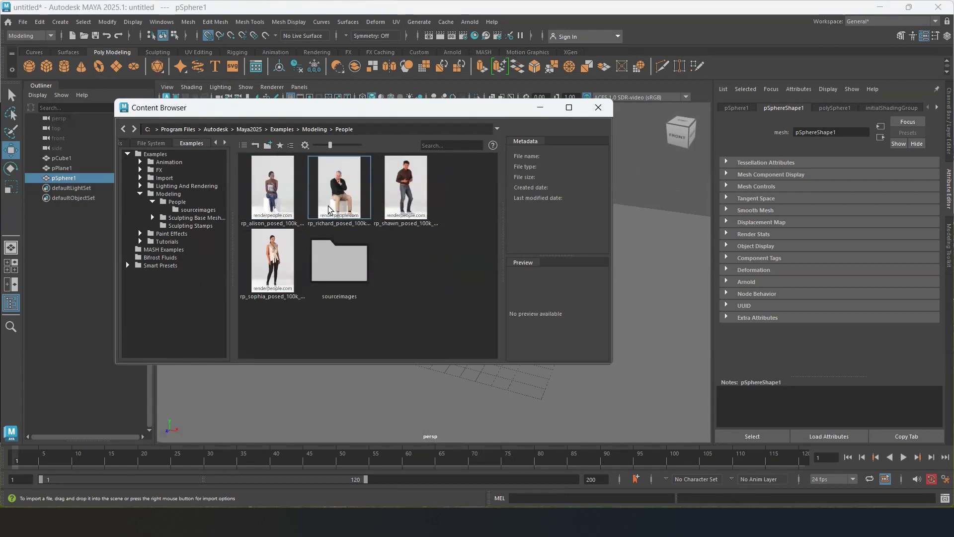
click(343, 205)
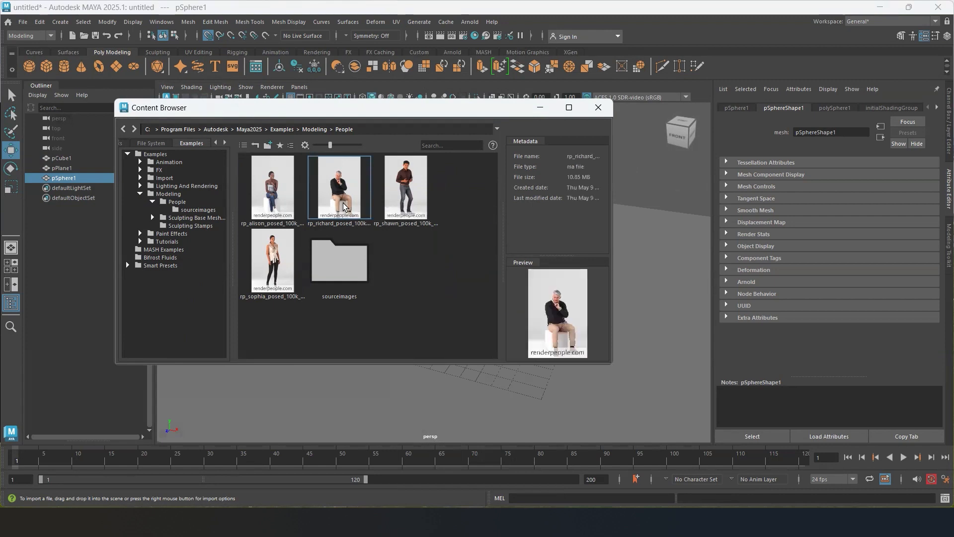
double_click(350, 208)
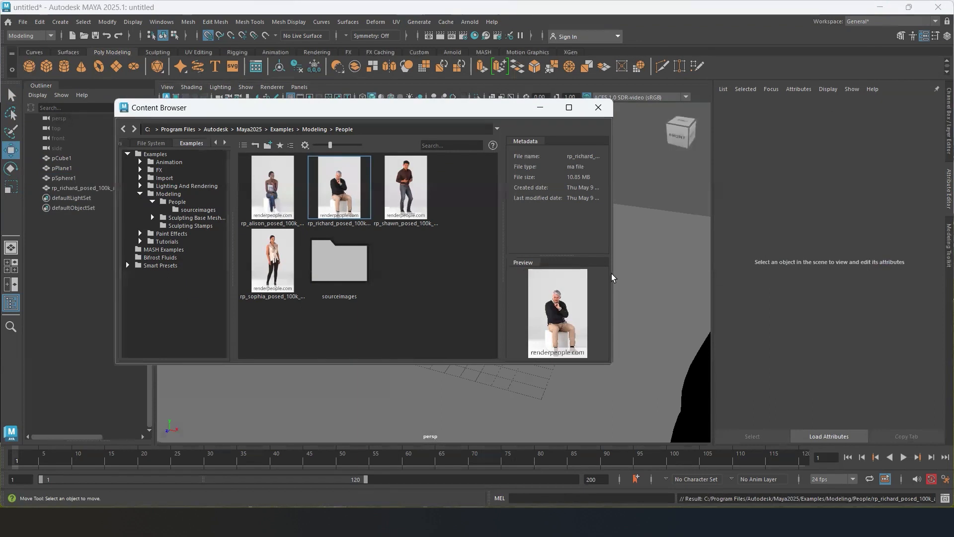
click(598, 108)
- Select the imported man model and scale it down uniformly to about 0.101
scroll(577, 281, down, 6)
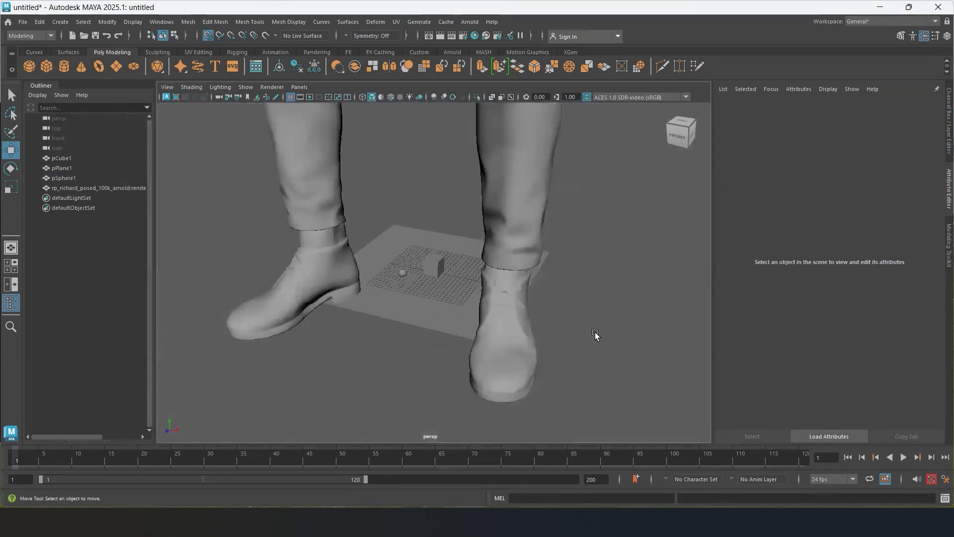
scroll(502, 251, down, 5)
alt+drag(522, 271, 433, 264)
click(434, 263)
scroll(447, 273, up, 4)
scroll(447, 272, up, 5)
scroll(404, 313, up, 5)
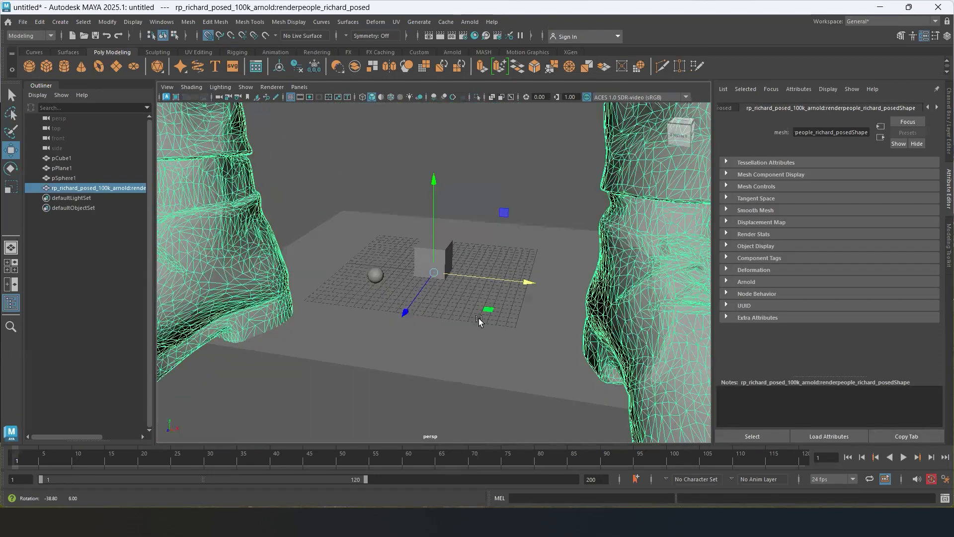
key(r)
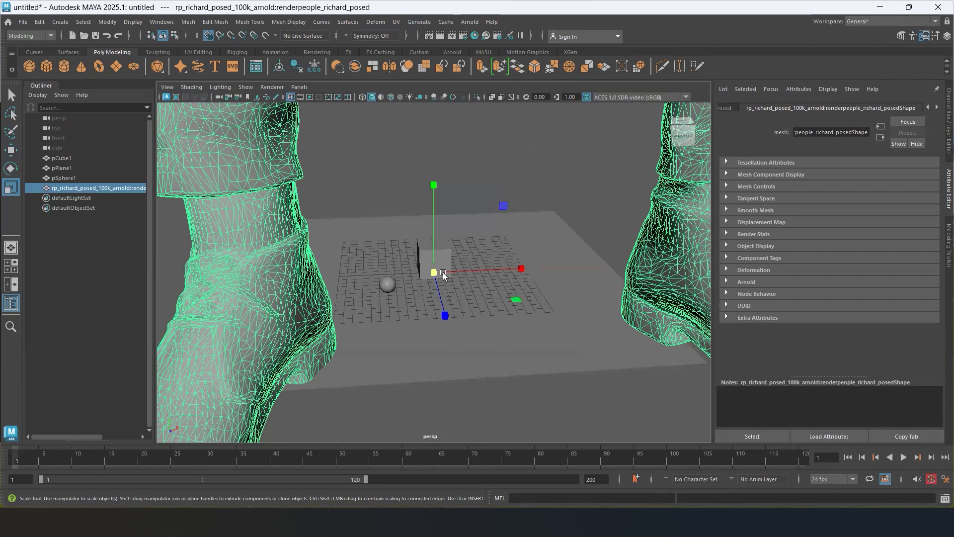
scroll(435, 273, down, 8)
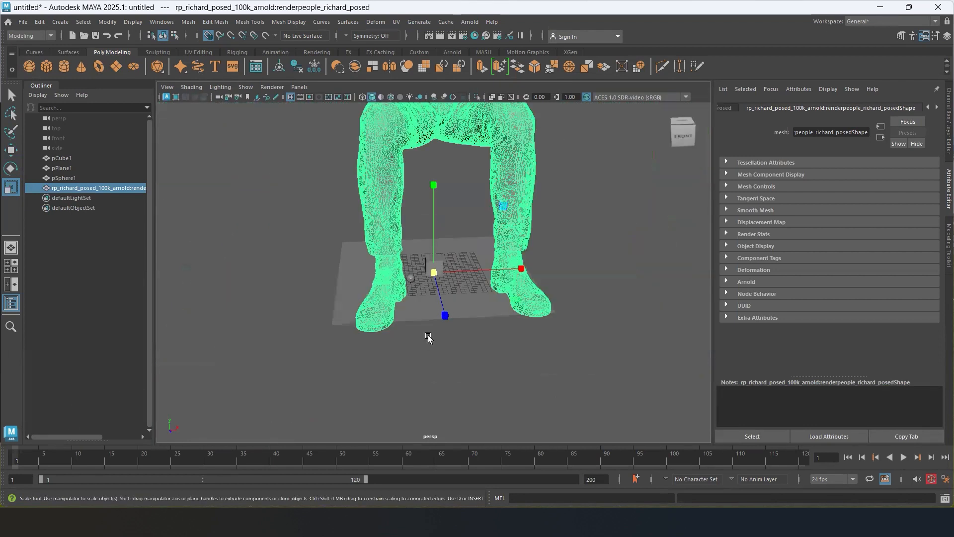
alt+drag(503, 295, 378, 298)
drag(434, 271, 209, 357)
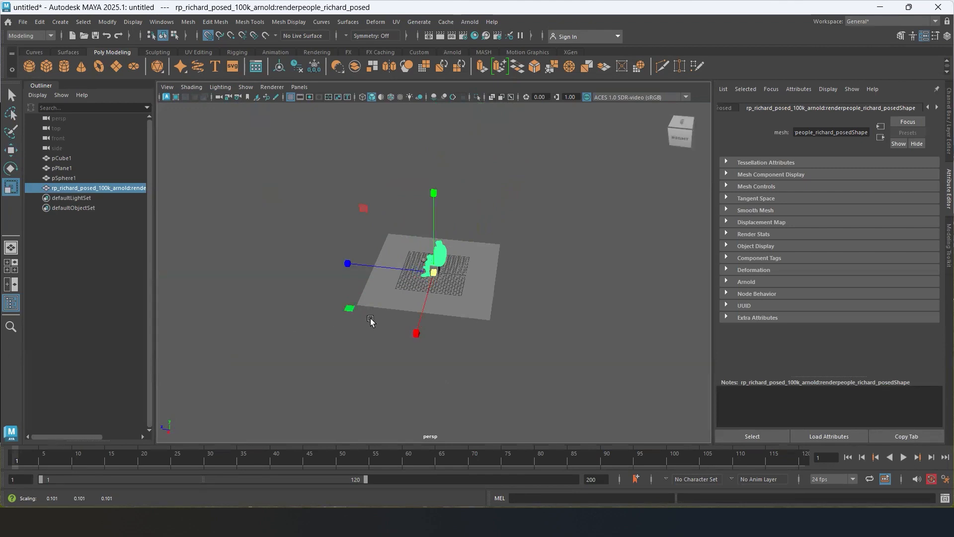
- Scale the man model down slightly more so its seated height matches the top of the cube
scroll(466, 279, up, 5)
scroll(467, 280, up, 6)
mouse_move(488, 282)
alt+mouse_down()
mouse_move(536, 271)
mouse_move(485, 273)
mouse_move(498, 274)
alt+mouse_up()
scroll(486, 275, down, 3)
alt+middle_drag(498, 274, 482, 358)
drag(426, 359, 379, 372)
key(w)
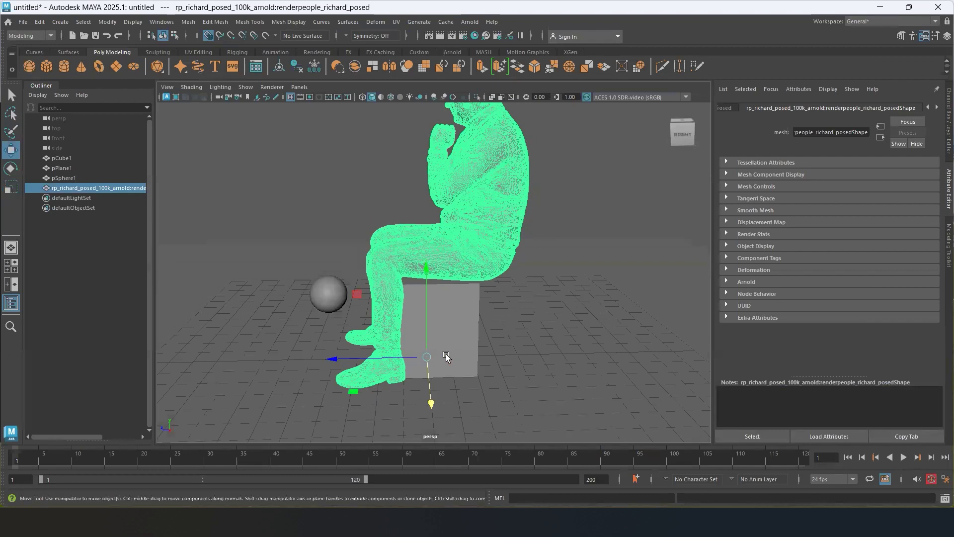
- Move the cube back along the Z axis to -2 so it sits directly beneath the seated man
click(461, 333)
drag(418, 359, 472, 362)
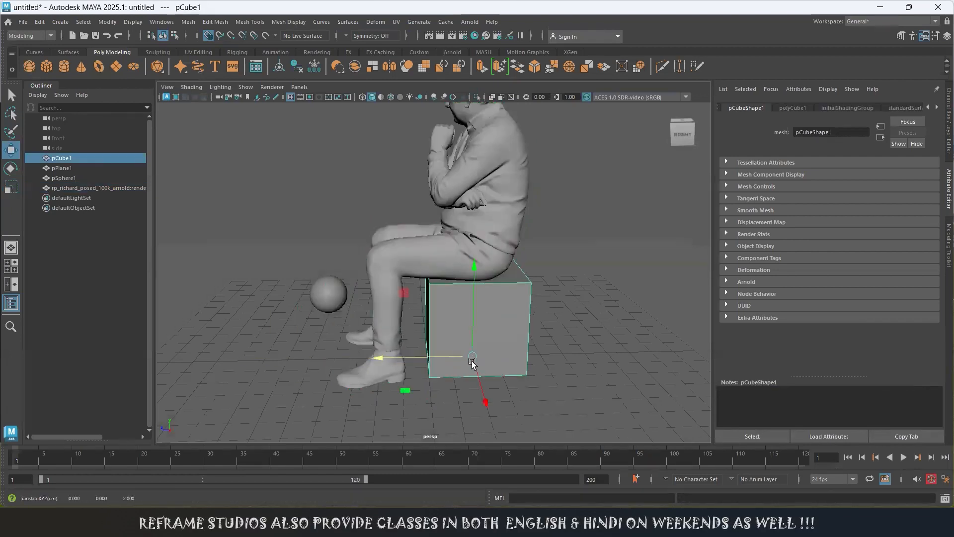
alt+drag(532, 372, 615, 368)
scroll(545, 317, down, 5)
scroll(515, 315, up, 5)
alt+drag(528, 324, 575, 316)
alt+middle_drag(575, 316, 564, 338)
scroll(565, 337, down, 2)
alt+drag(567, 351, 512, 347)
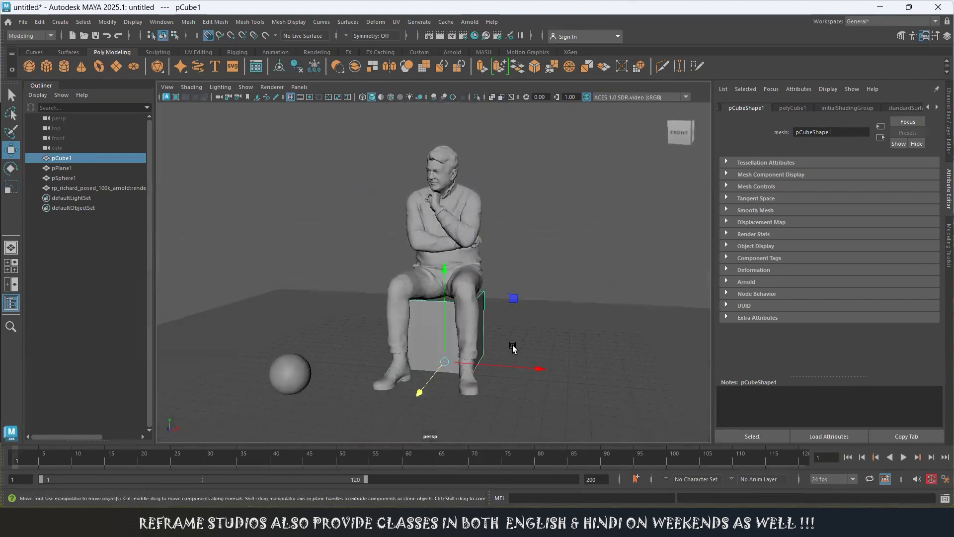
- Turn on textured display in the perspective view so the man model shows its own materials
click(279, 373)
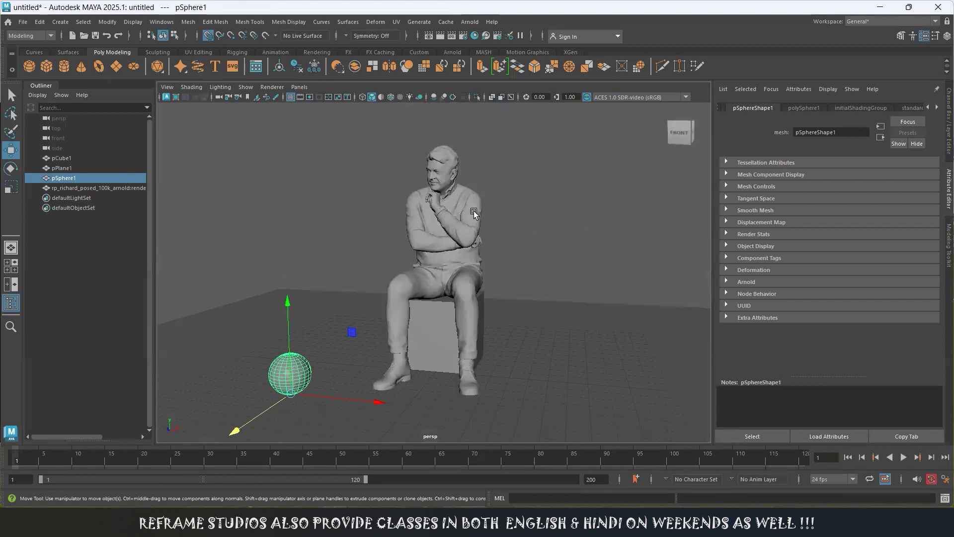
click(400, 98)
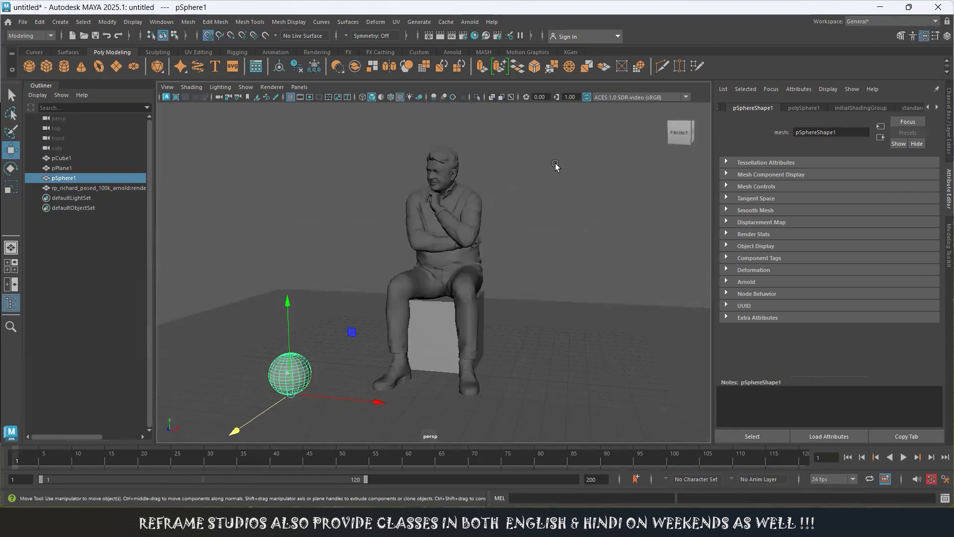
mouse_move(579, 294)
alt+mouse_down()
mouse_move(500, 308)
mouse_move(560, 313)
mouse_move(568, 270)
mouse_move(545, 295)
mouse_move(575, 298)
mouse_move(541, 300)
mouse_move(568, 278)
mouse_move(654, 291)
mouse_move(550, 299)
mouse_move(581, 297)
alt+mouse_up()
click(432, 329)
alt+drag(553, 338, 524, 338)
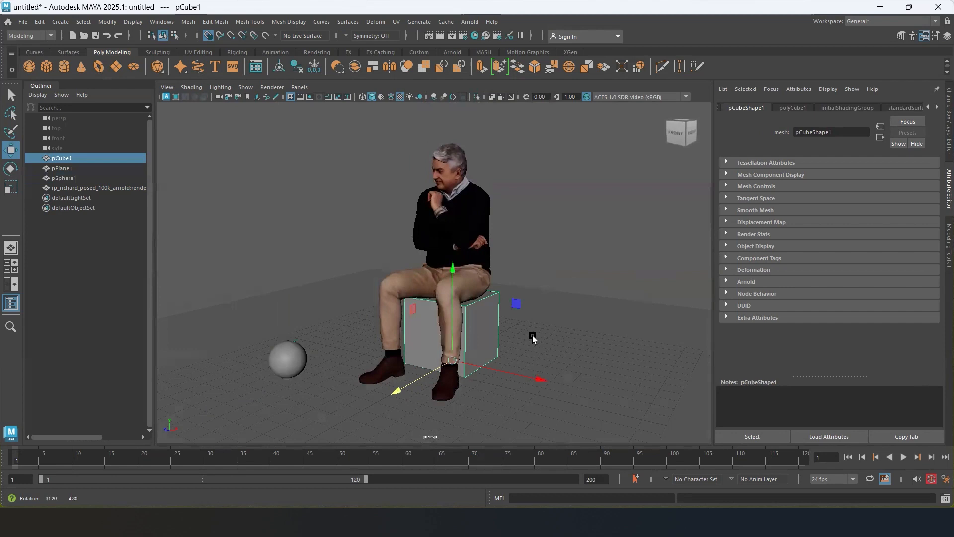
- Move the sphere along the X axis away from the seated man and turn off grid snapping
click(294, 363)
alt+drag(405, 352, 377, 368)
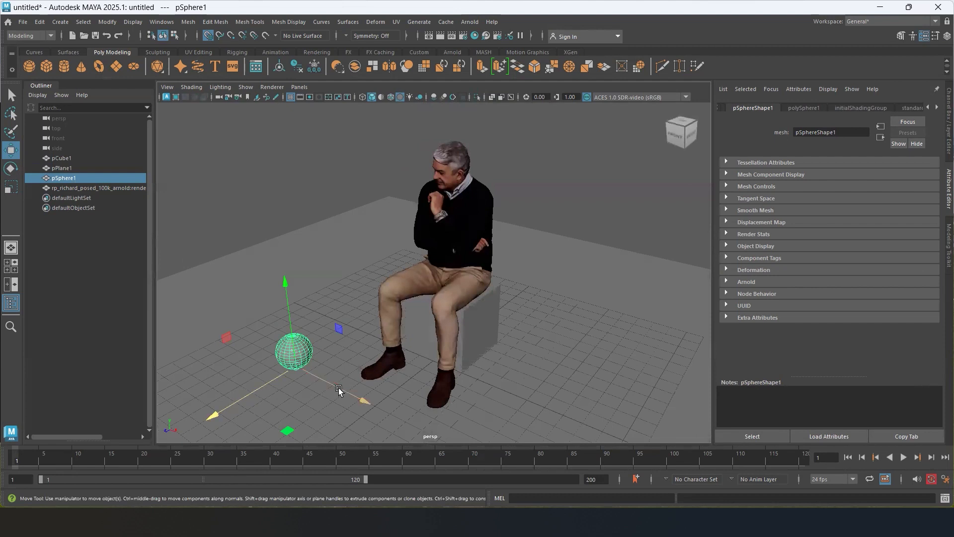
drag(365, 401, 210, 368)
alt+drag(338, 392, 381, 368)
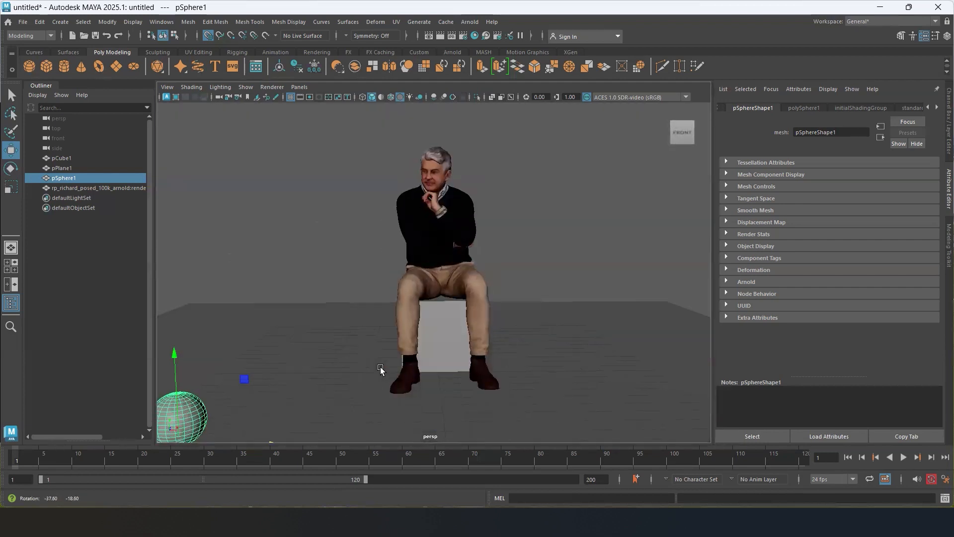
scroll(380, 368, down, 3)
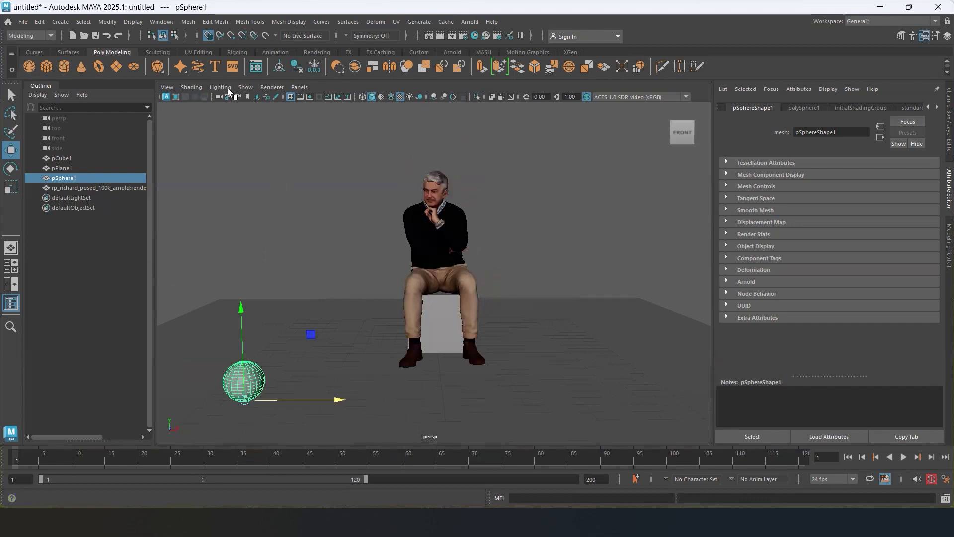
drag(335, 402, 444, 318)
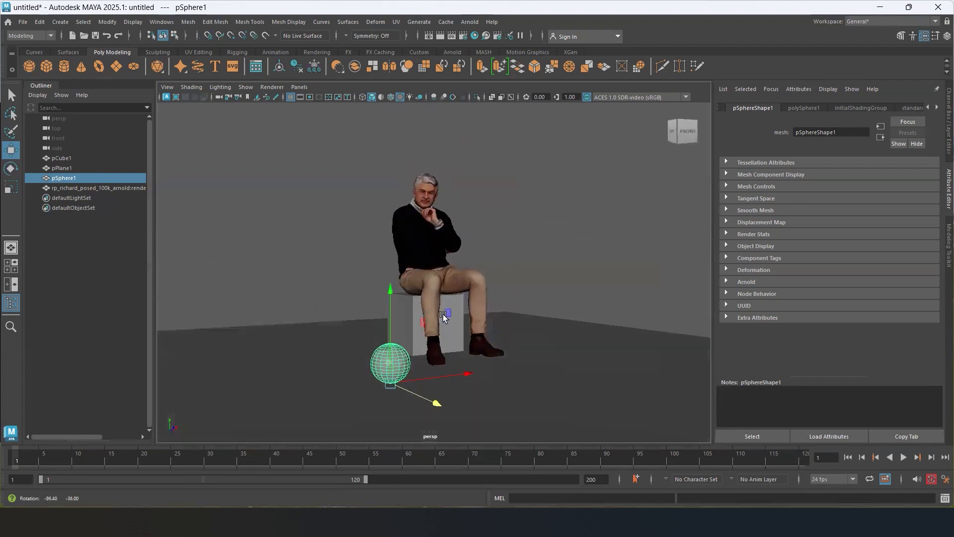
alt+drag(485, 378, 492, 376)
alt+right_drag(492, 375, 548, 316)
alt+drag(585, 320, 511, 390)
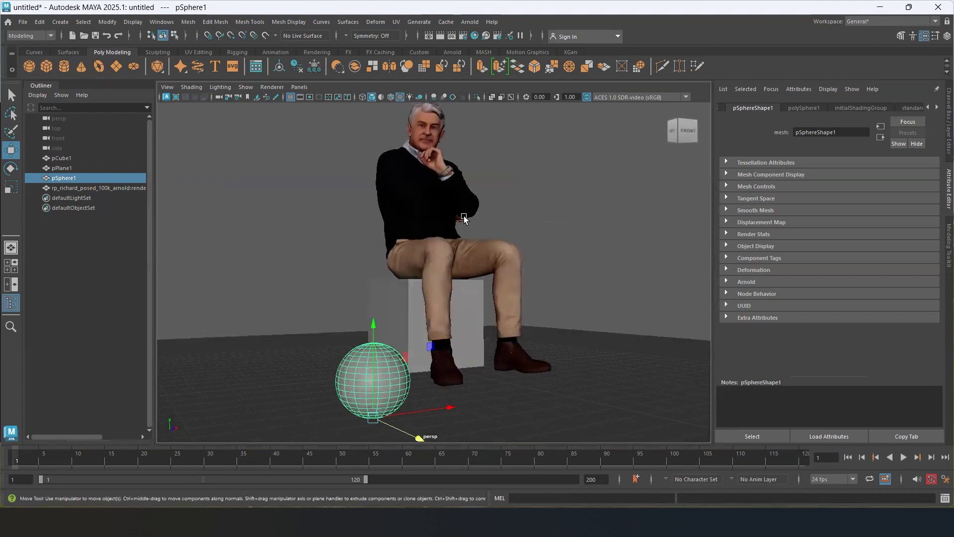
mouse_move(466, 333)
alt+mouse_down()
mouse_move(485, 342)
mouse_move(479, 337)
alt+mouse_up()
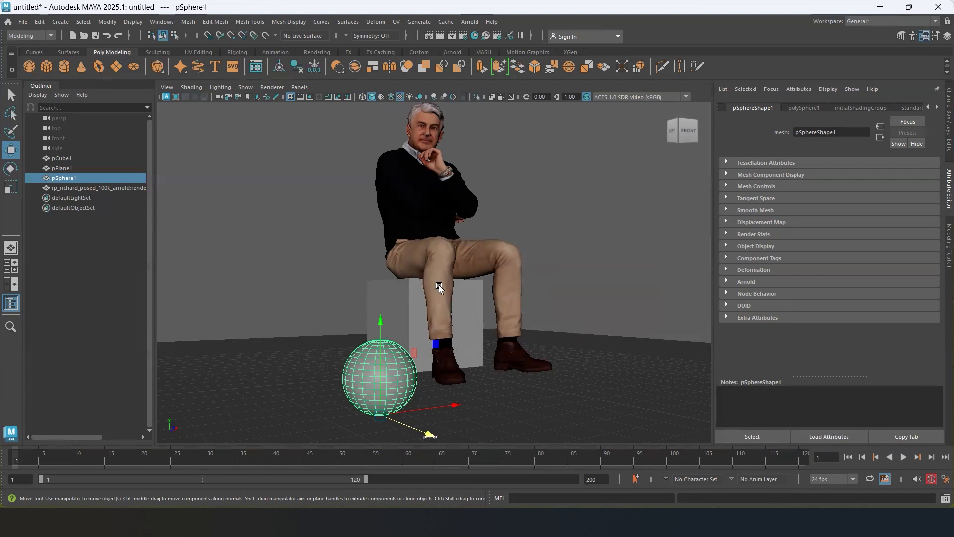
click(410, 312)
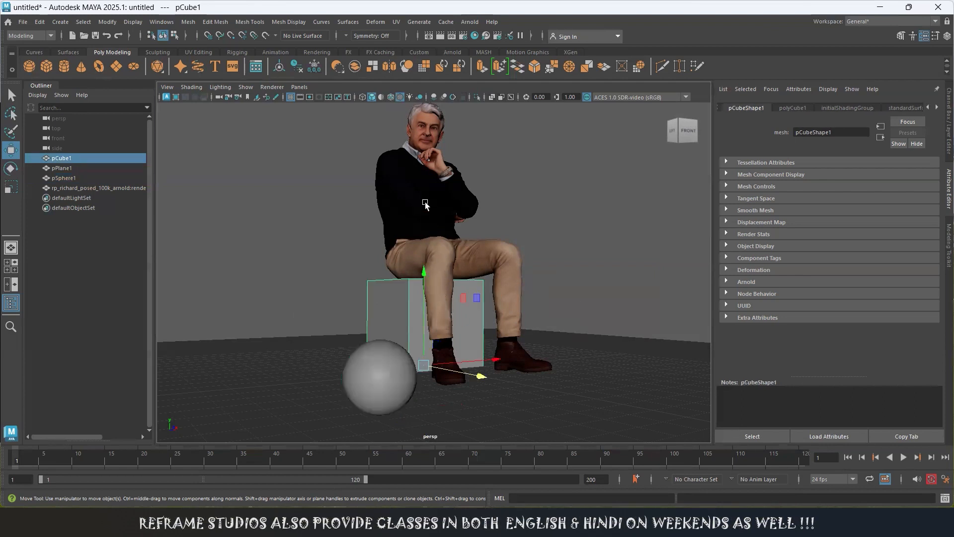
click(418, 185)
click(404, 298)
click(385, 372)
click(414, 304)
click(393, 370)
click(406, 338)
click(387, 376)
click(405, 321)
click(395, 376)
click(408, 321)
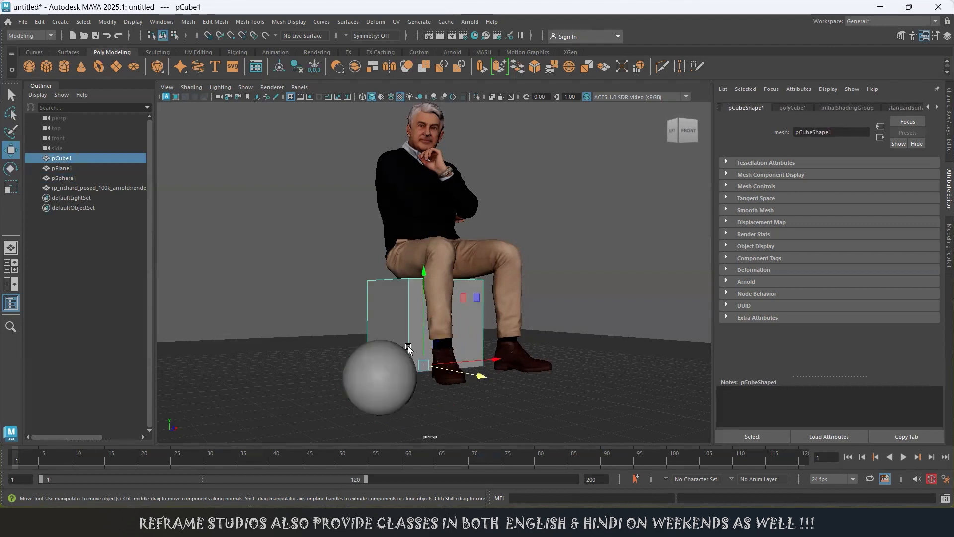
click(386, 376)
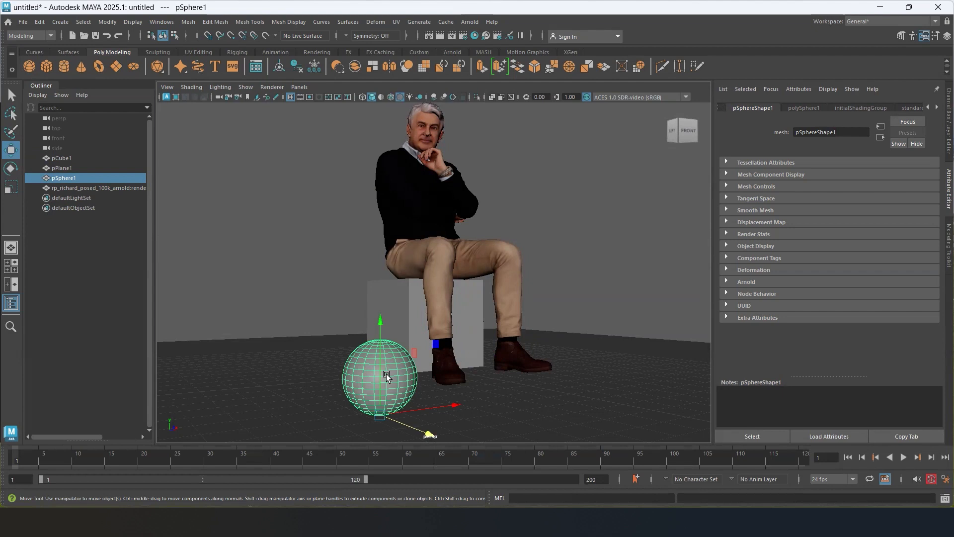
click(412, 318)
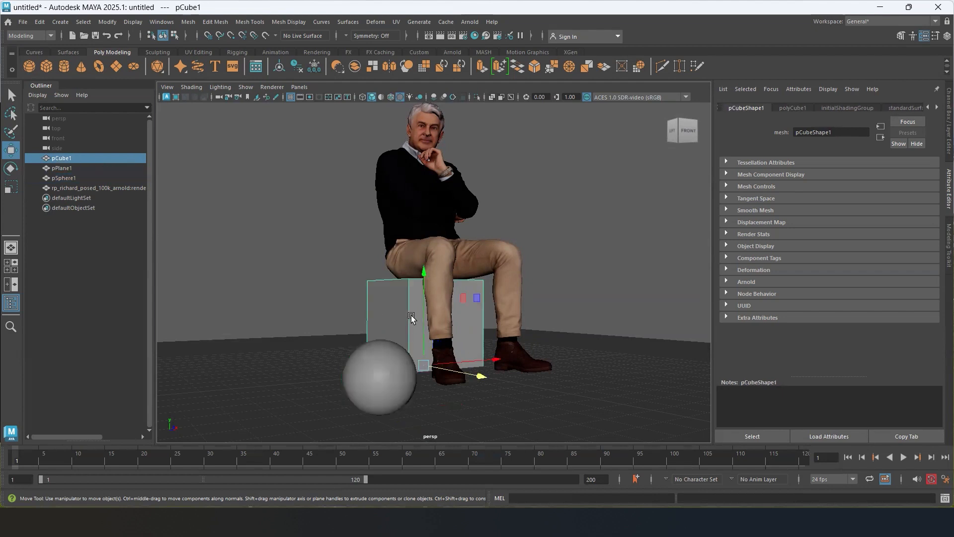
click(383, 373)
- Select the cube, show its channel values and expand its polyCube1 input settings
click(412, 319)
key(ctrl+a)
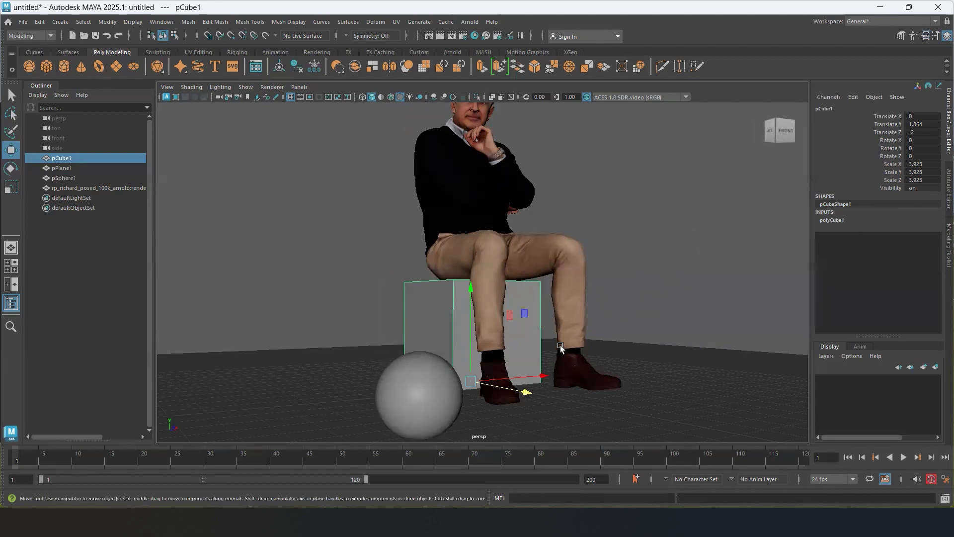
click(832, 220)
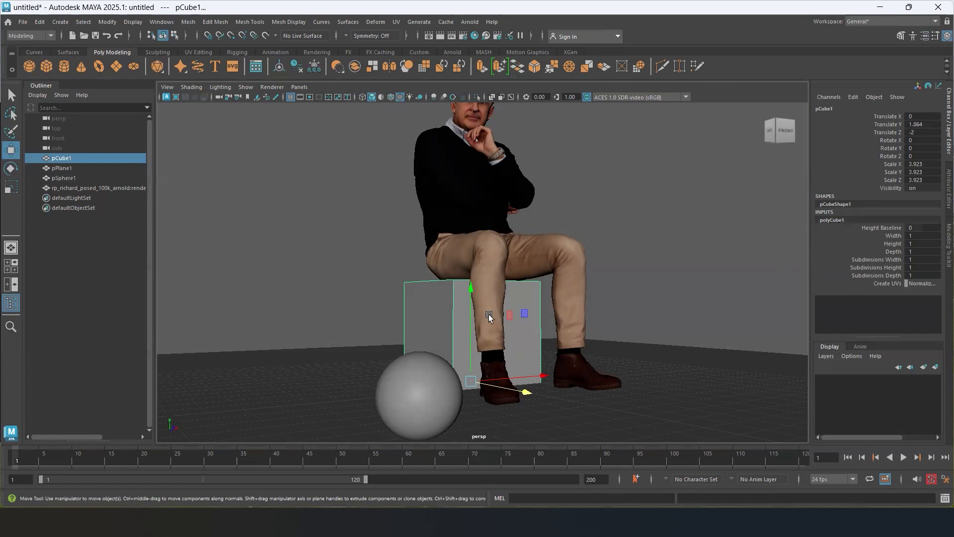
- Rename the cube as Dice
double_click(827, 109)
text(Dice)
key(Return)
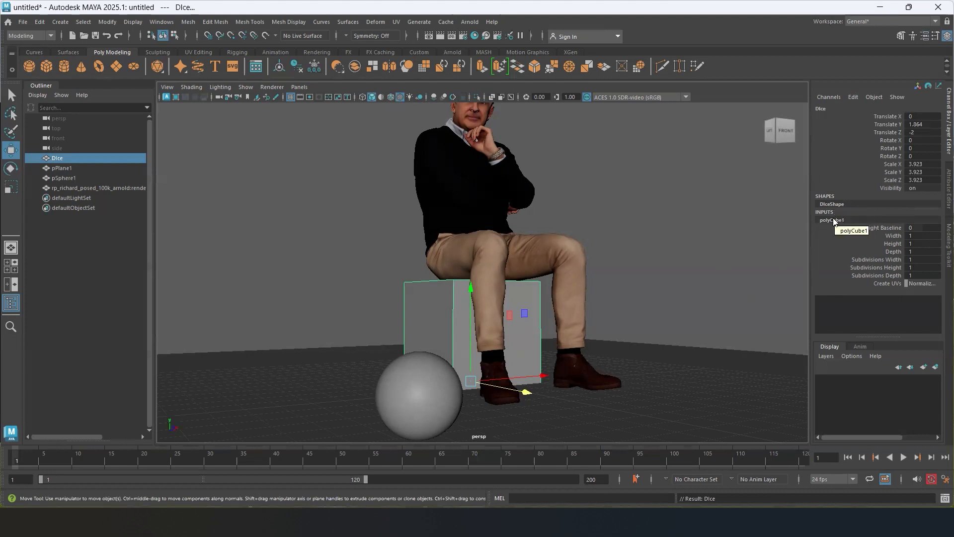
double_click(836, 204)
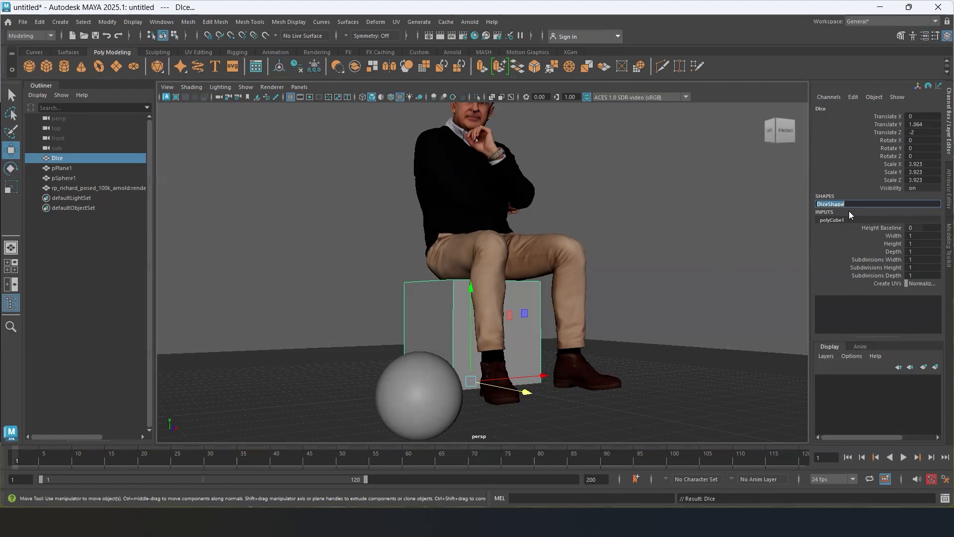
double_click(838, 219)
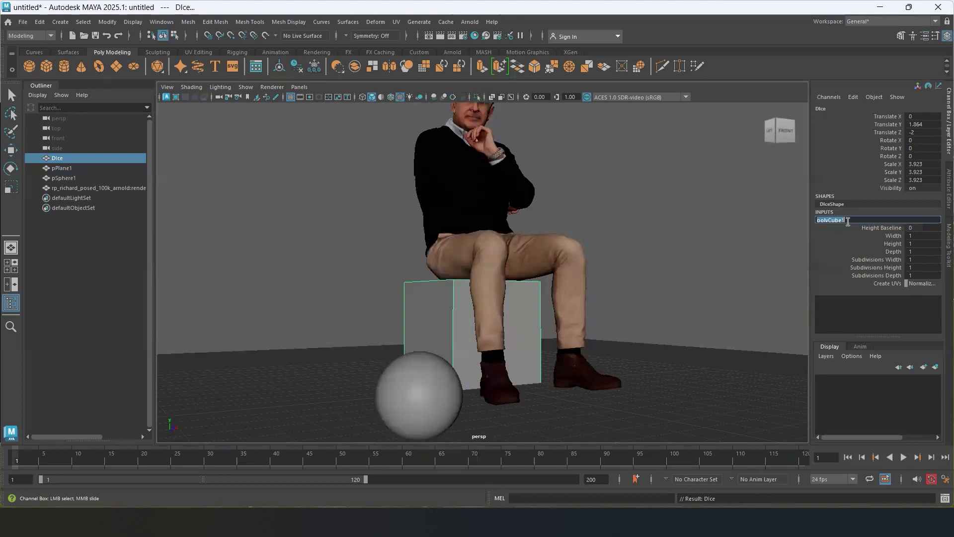
- Set the Dice cube's width, height and depth subdivisions to 18 each and inspect the mesh around it
click(912, 258)
text(18)
key(Return)
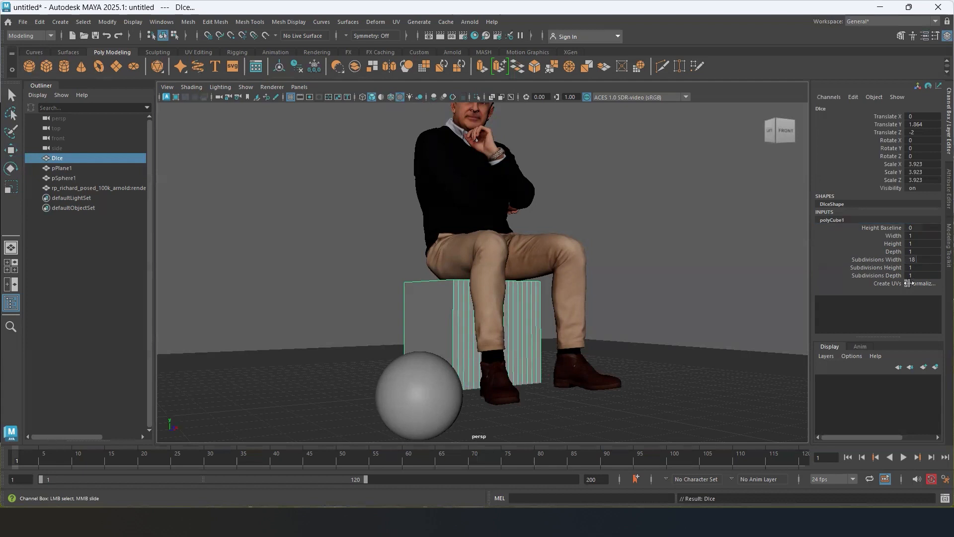
click(908, 268)
key(Return)
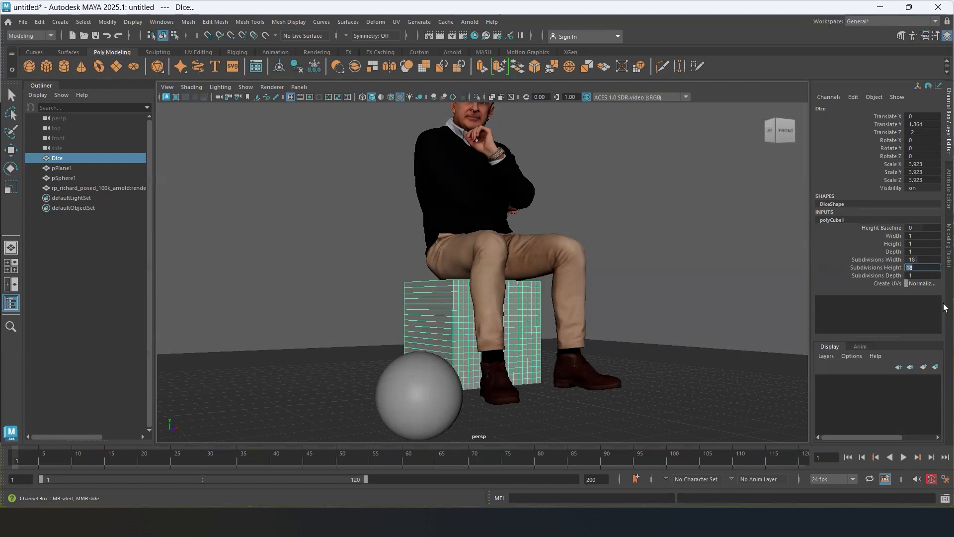
click(919, 276)
key(Return)
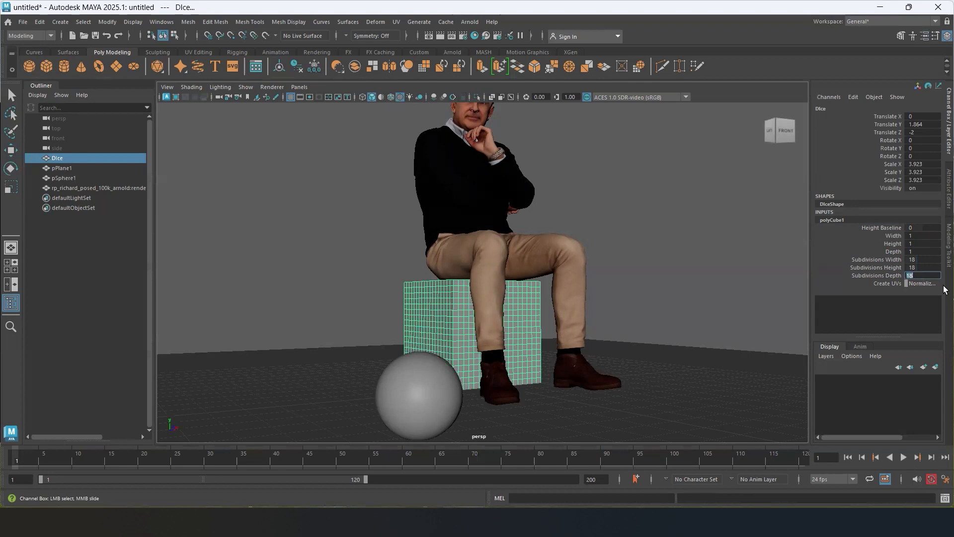
alt+drag(652, 378, 708, 314)
alt+drag(433, 342, 487, 326)
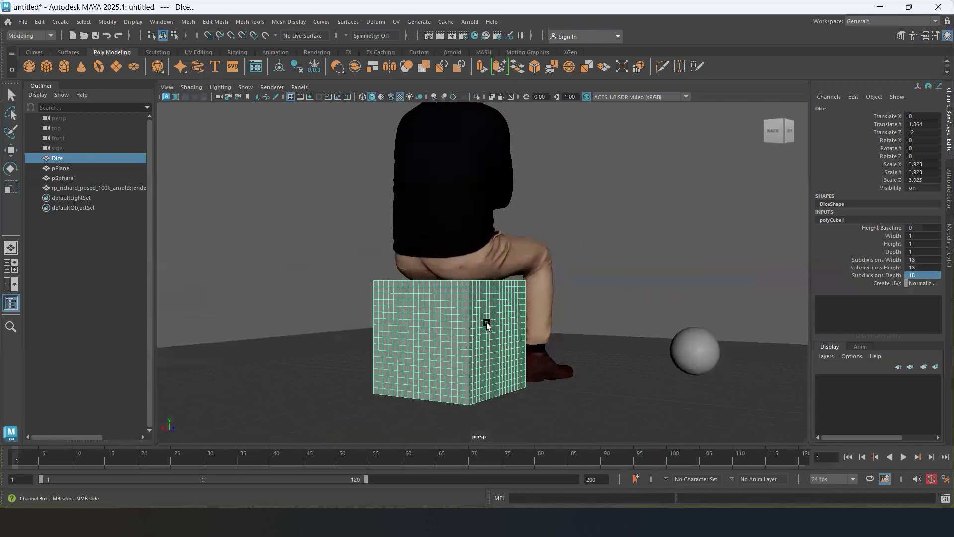
alt+right_drag(492, 321, 555, 363)
alt+drag(555, 362, 460, 367)
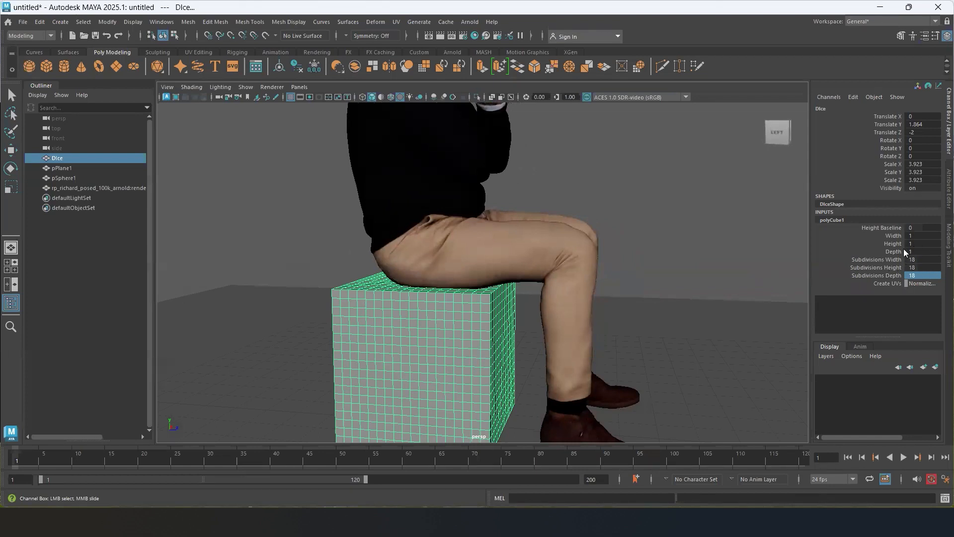
- Set the Dice cube's width, height and depth subdivisions back to 1 each
click(916, 261)
text(16)
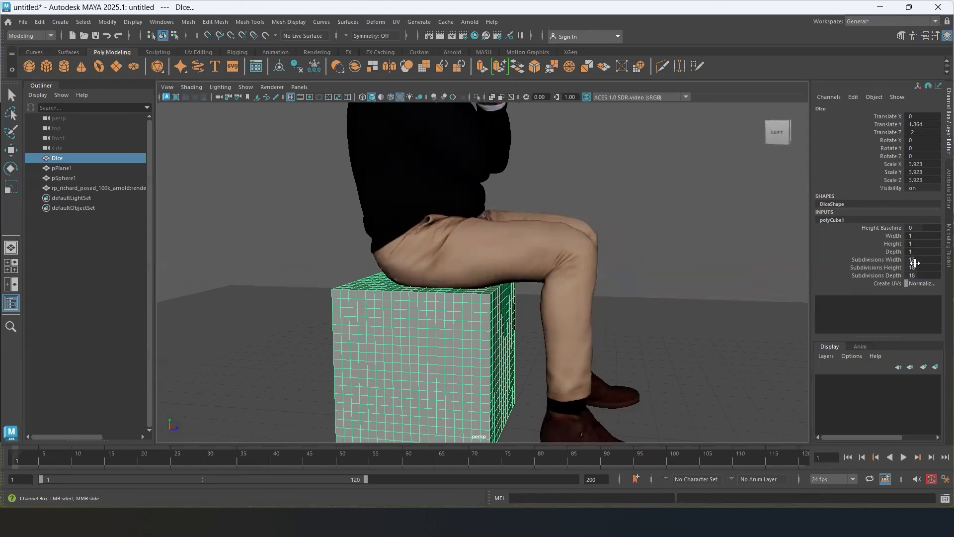
key(Return)
drag(912, 275, 914, 259)
text(1)
key(Return)
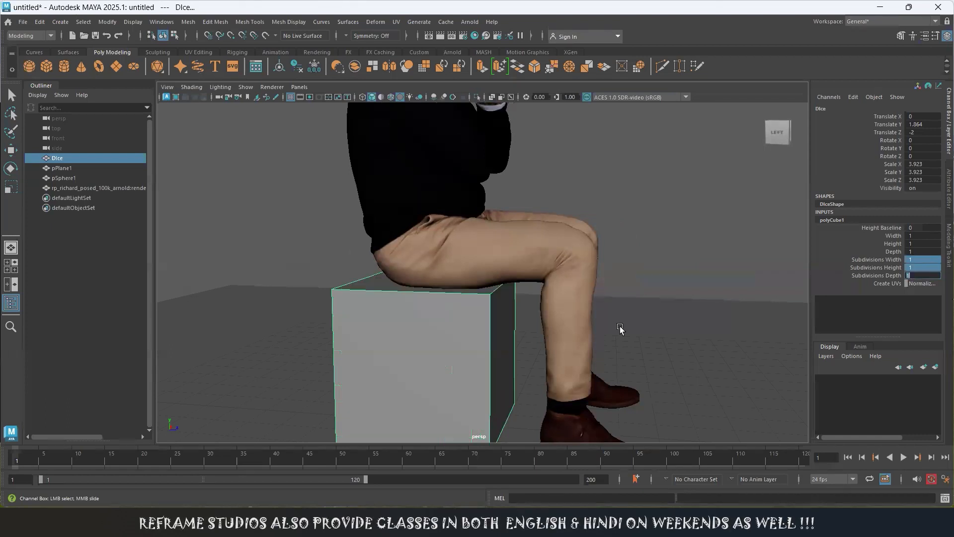
alt+drag(590, 348, 527, 337)
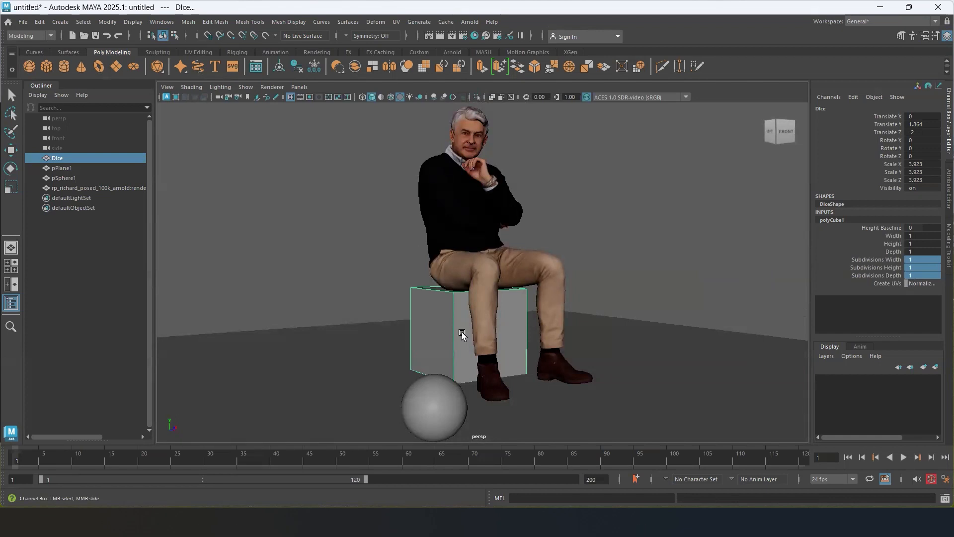
- Examine the seated man model's mesh up close around the torso and reselect the Dice cube
click(463, 227)
key(w)
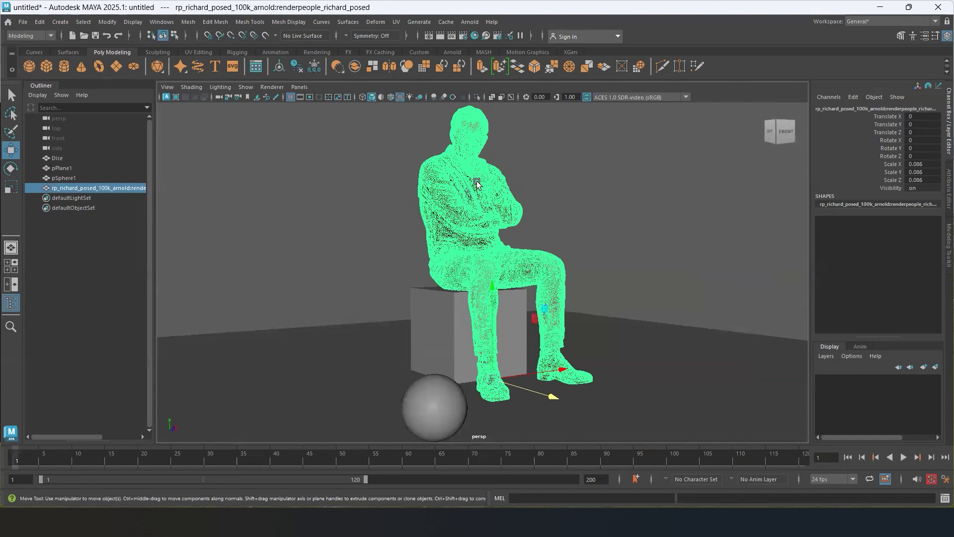
scroll(489, 217, up, 8)
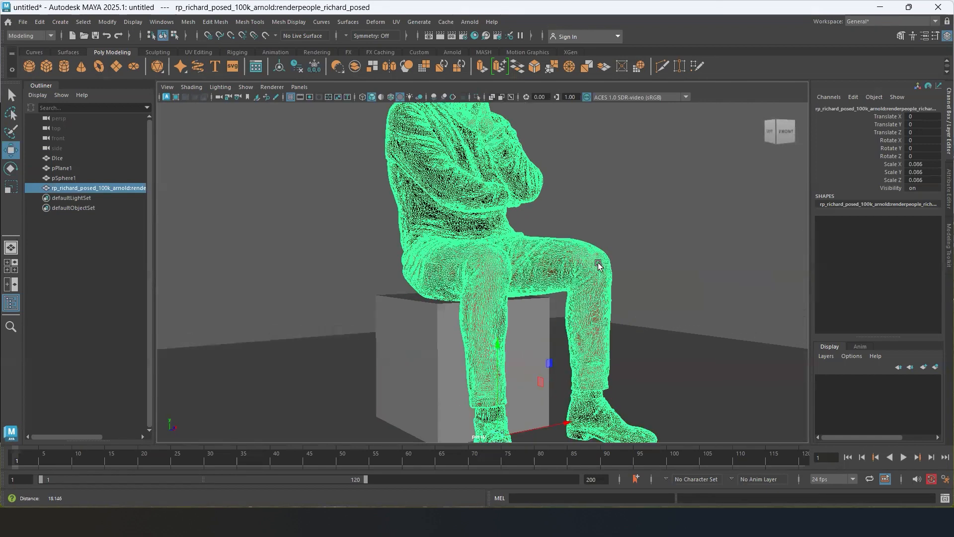
alt+middle_drag(458, 188, 464, 265)
alt+right_drag(482, 256, 599, 274)
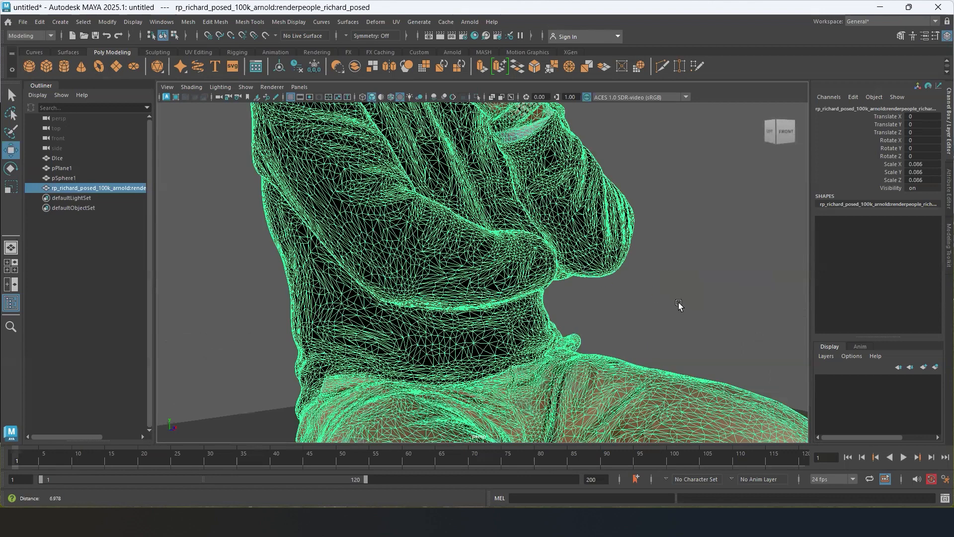
scroll(453, 195, down, 4)
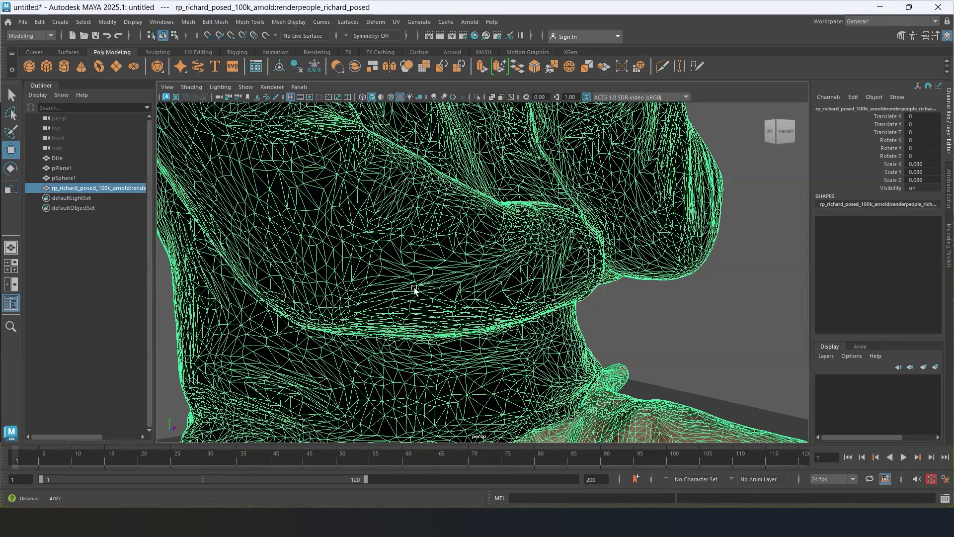
scroll(515, 312, down, 3)
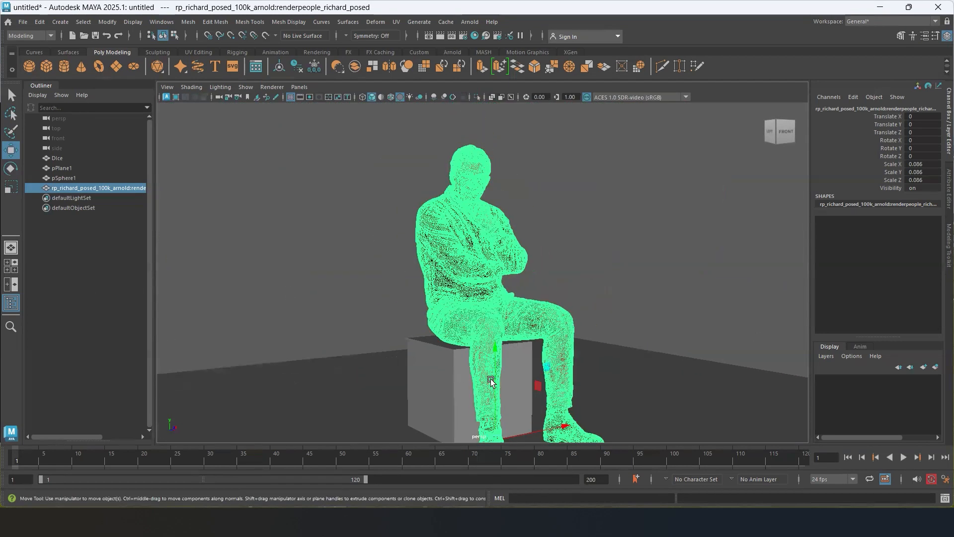
scroll(502, 382, down, 3)
click(444, 339)
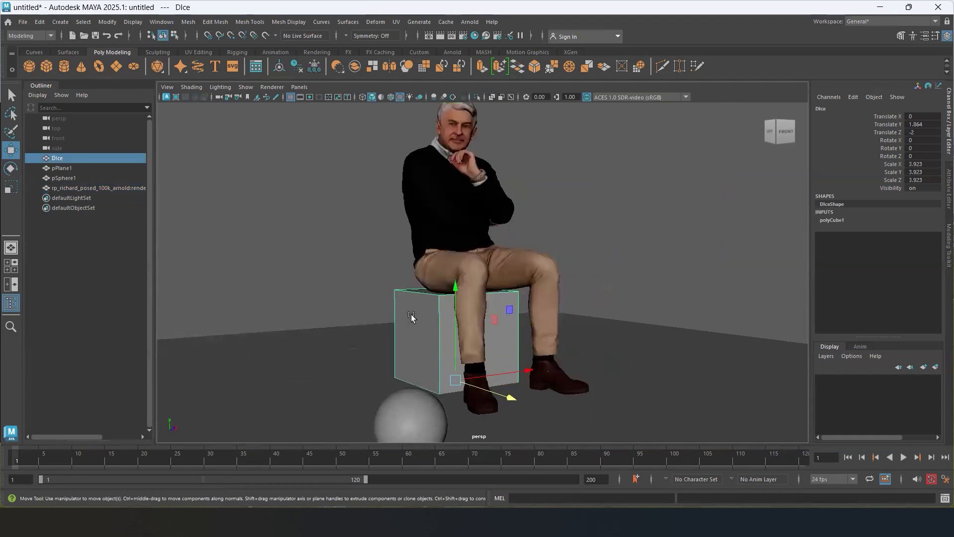
mouse_move(523, 352)
alt+mouse_down()
mouse_move(534, 349)
mouse_move(521, 354)
alt+mouse_up()
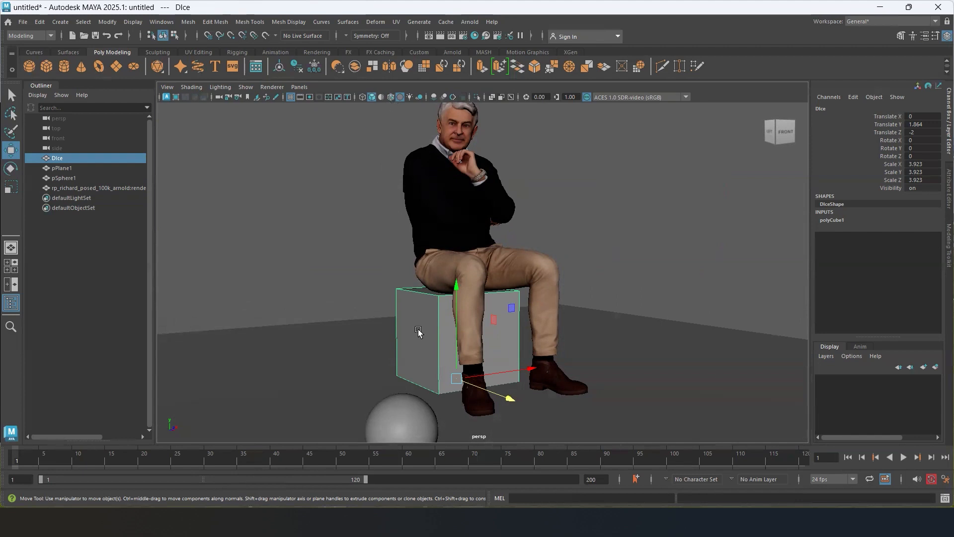
- Preview the Dice cube smoothed with its original cage displayed, and examine it around the seated man's legs
key(1)
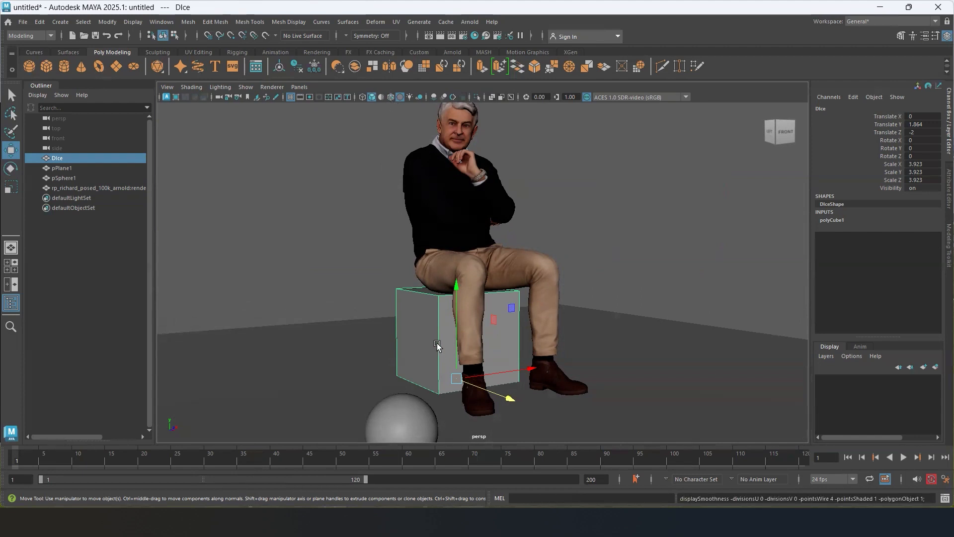
key(2)
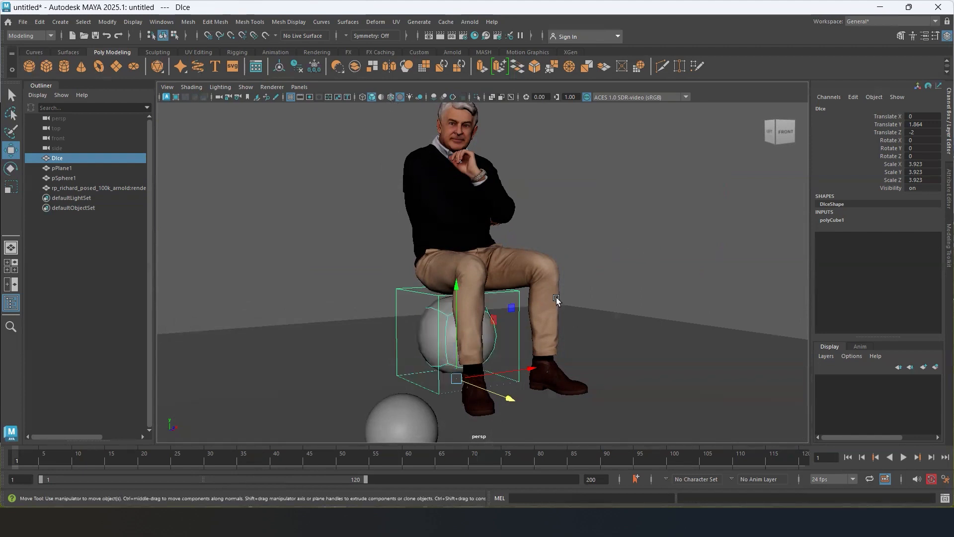
alt+drag(619, 281, 570, 250)
click(569, 250)
alt+drag(572, 298, 443, 316)
alt+drag(462, 349, 423, 358)
alt+right_drag(446, 336, 527, 383)
alt+middle_drag(434, 381, 449, 350)
alt+drag(449, 350, 479, 340)
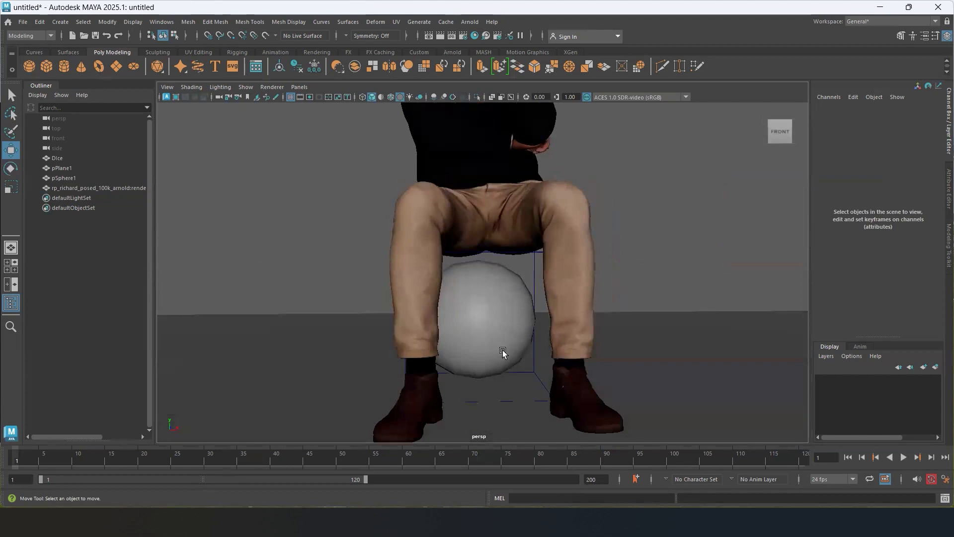
- Switch the viewport from textured display to plain shaded display without textures
key(4)
key(5)
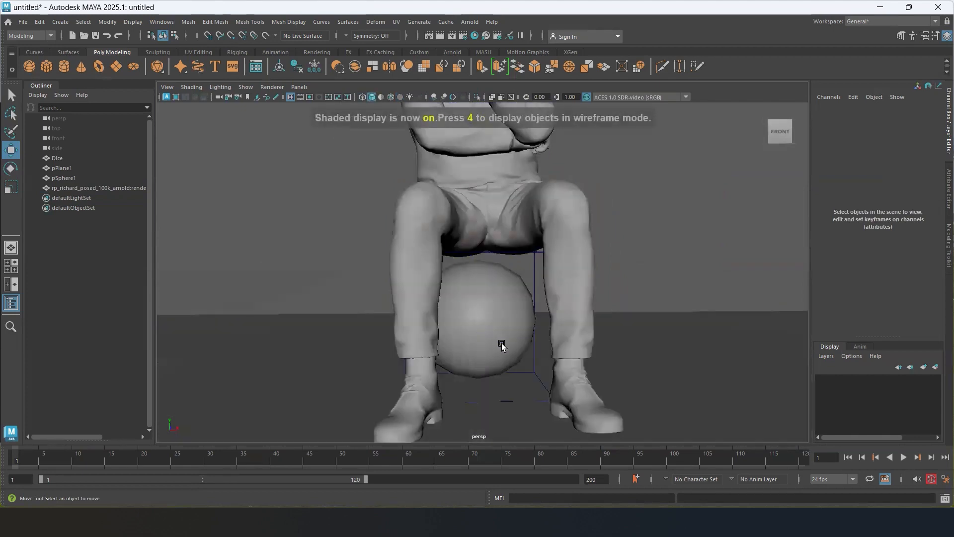
alt+drag(506, 334, 551, 334)
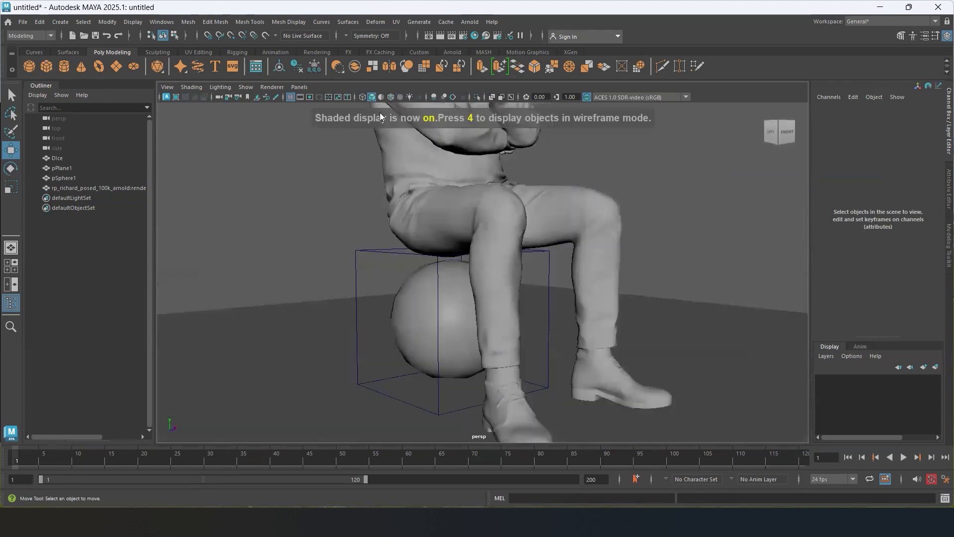
- Compare the Dice cube with and without smooth preview several times, ending in the unsmoothed display with the cube selected
click(439, 321)
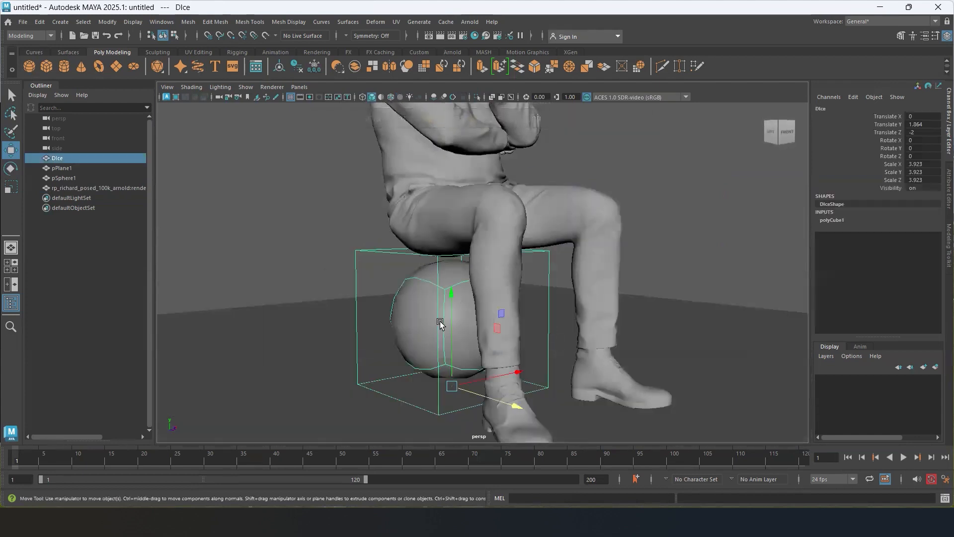
key(1)
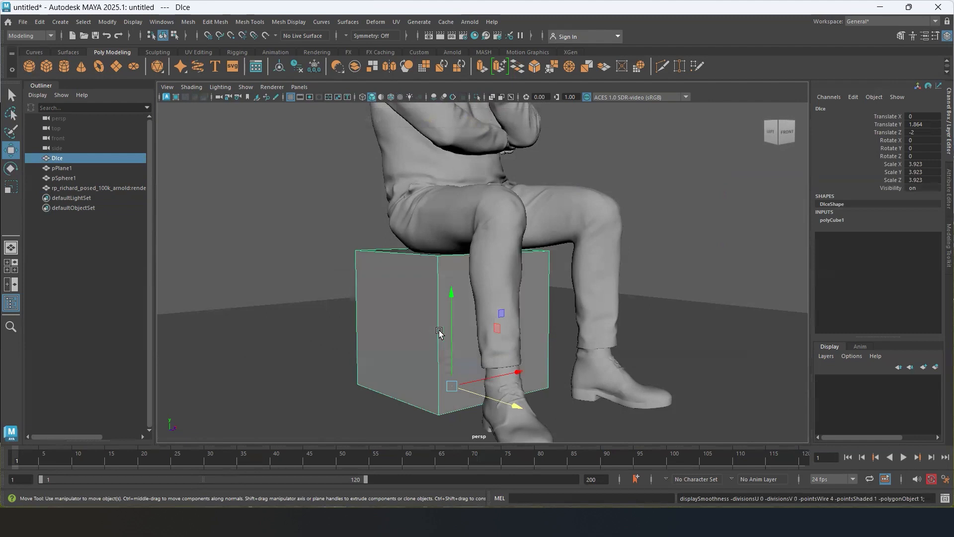
key(2)
key(1)
key(2)
key(1)
key(2)
key(1)
key(2)
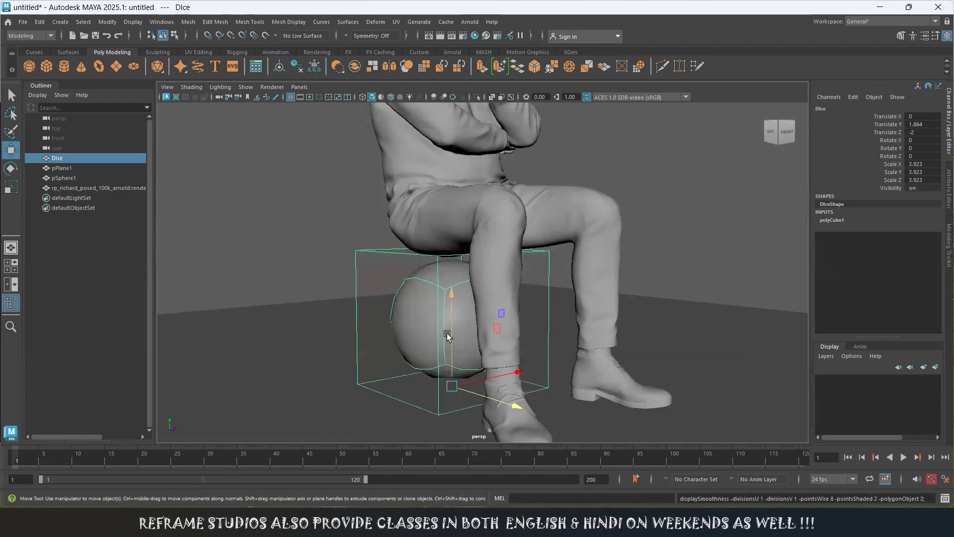
key(1)
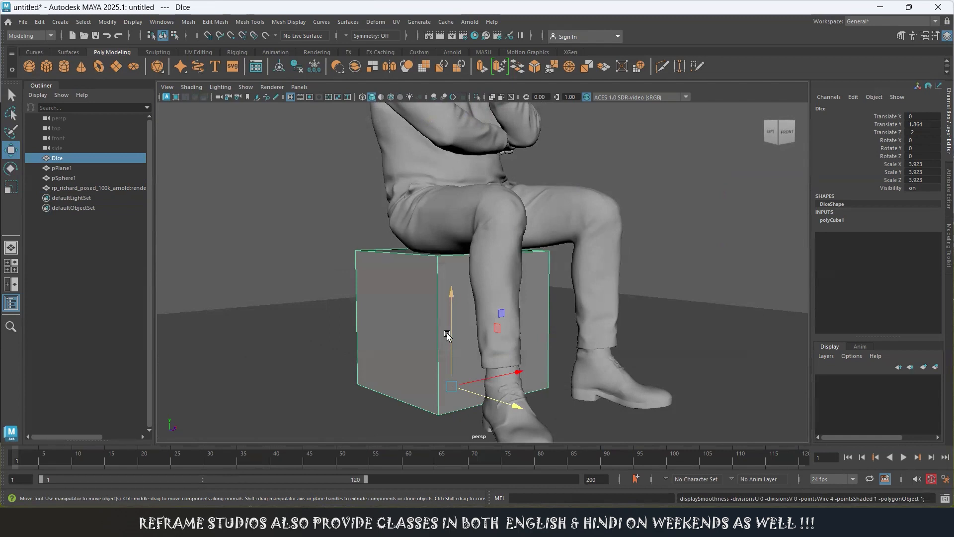
click(354, 232)
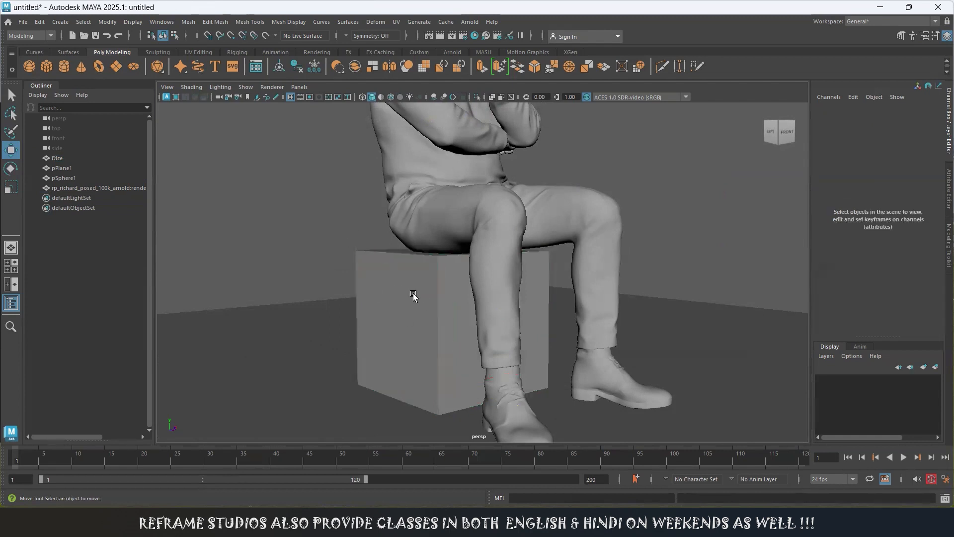
click(417, 308)
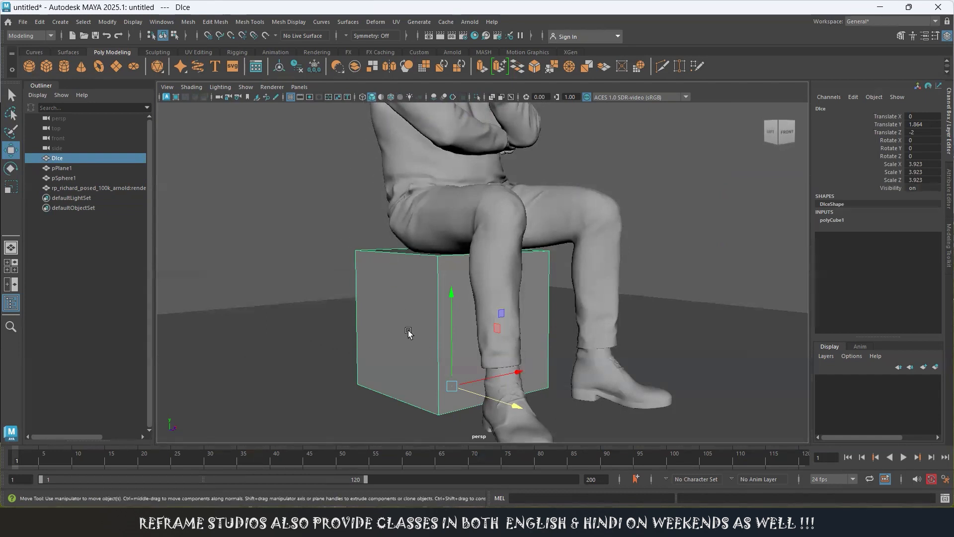
- Assign the seated man model to a new display layer and hide that layer
alt+drag(446, 338, 645, 290)
click(593, 223)
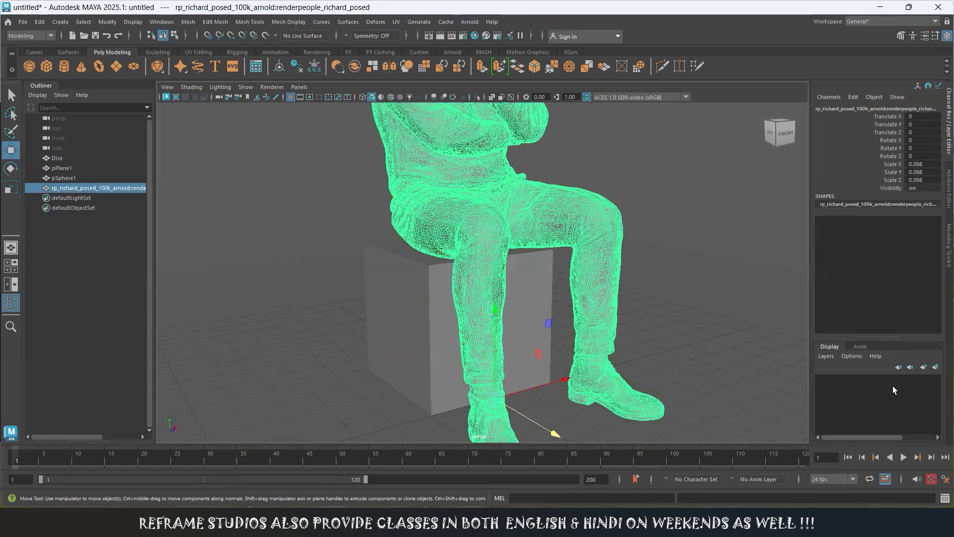
click(935, 368)
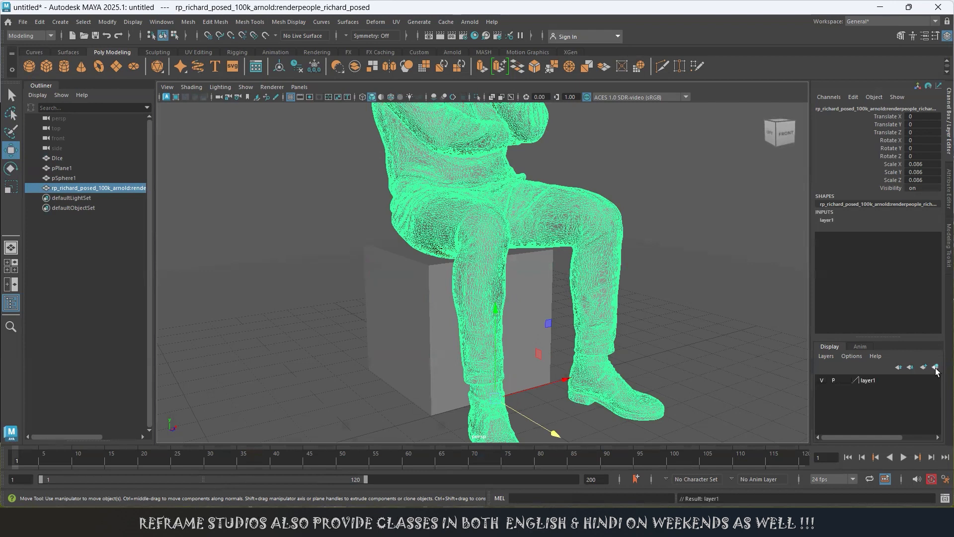
click(820, 380)
alt+drag(563, 323, 476, 286)
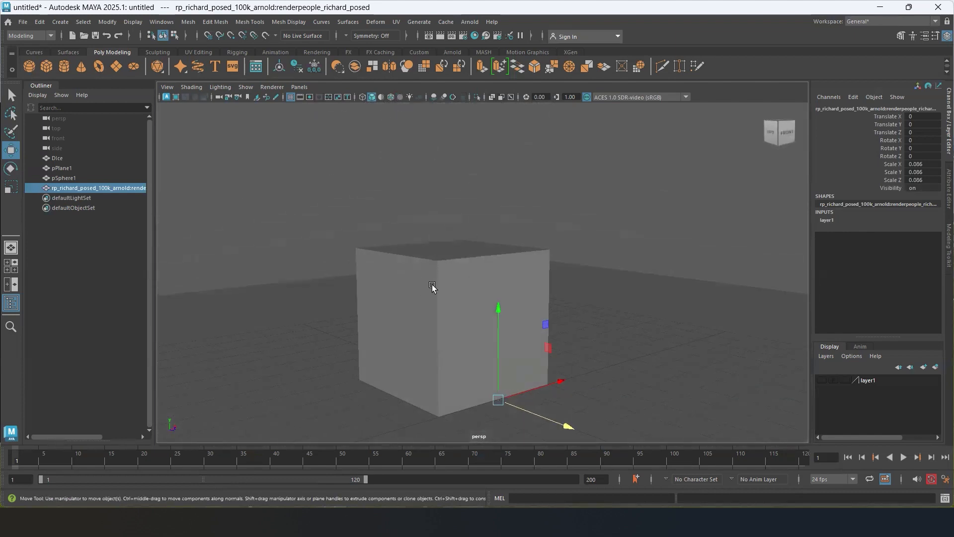
- Insert one edge loop close to the Dice cube's upper edge and another close to its lower edge
alt+drag(523, 318, 479, 289)
click(504, 318)
alt+drag(504, 320, 449, 273)
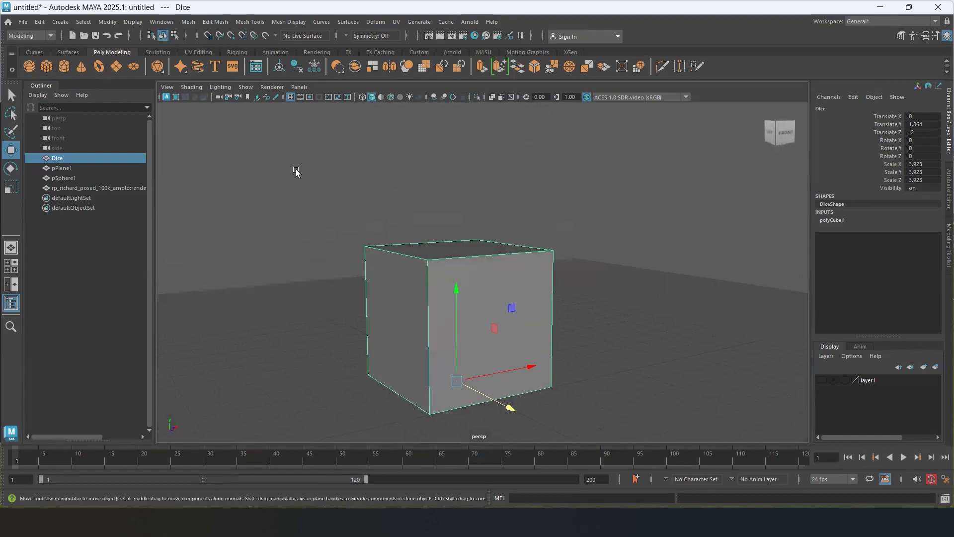
click(222, 22)
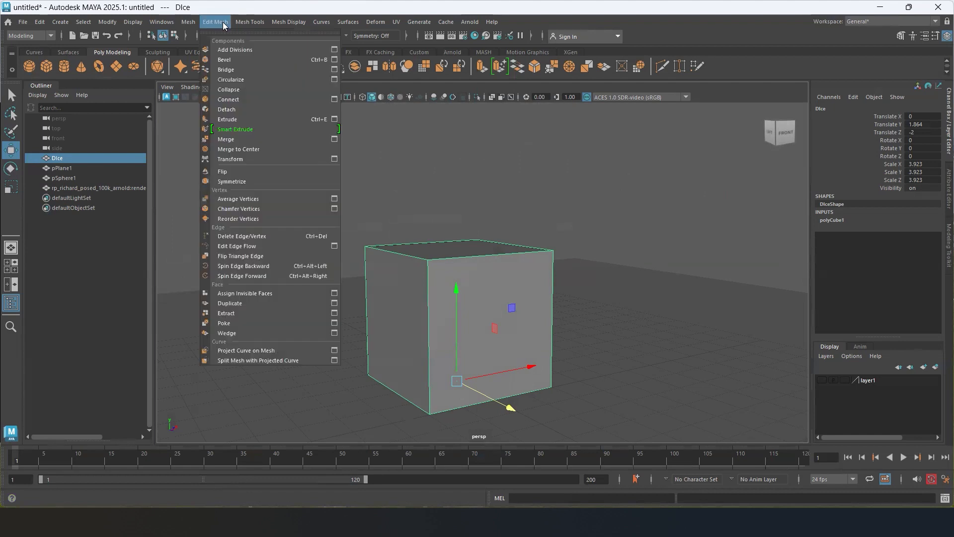
mouse_move(242, 23)
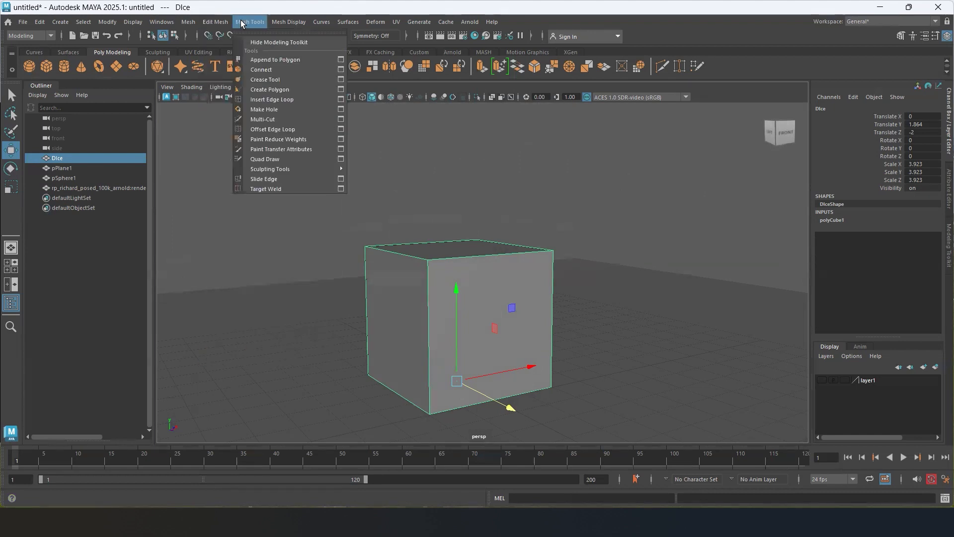
click(263, 99)
click(427, 267)
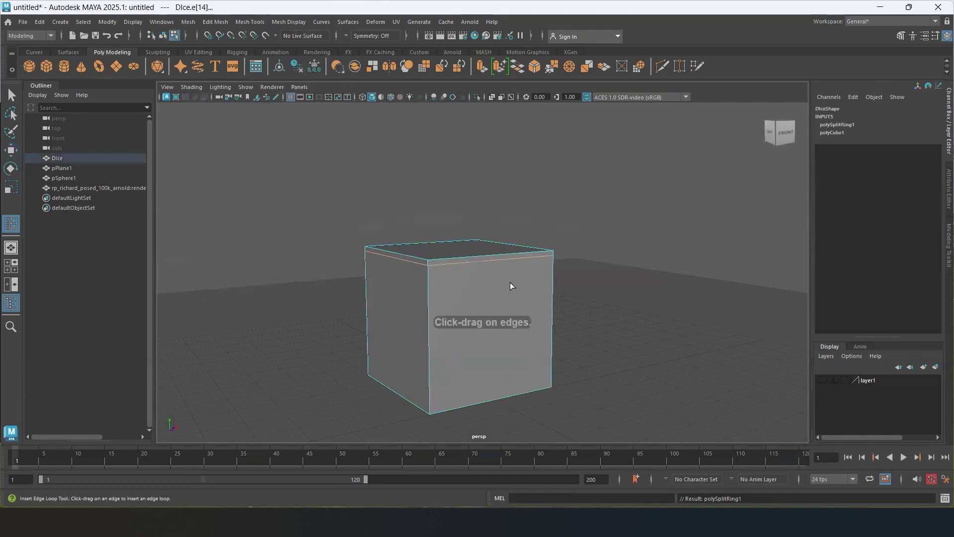
alt+drag(491, 312, 486, 291)
alt+drag(437, 390, 496, 289)
click(403, 398)
- Insert four more edge loops on the Dice cube, running close beside its vertical edges
click(453, 267)
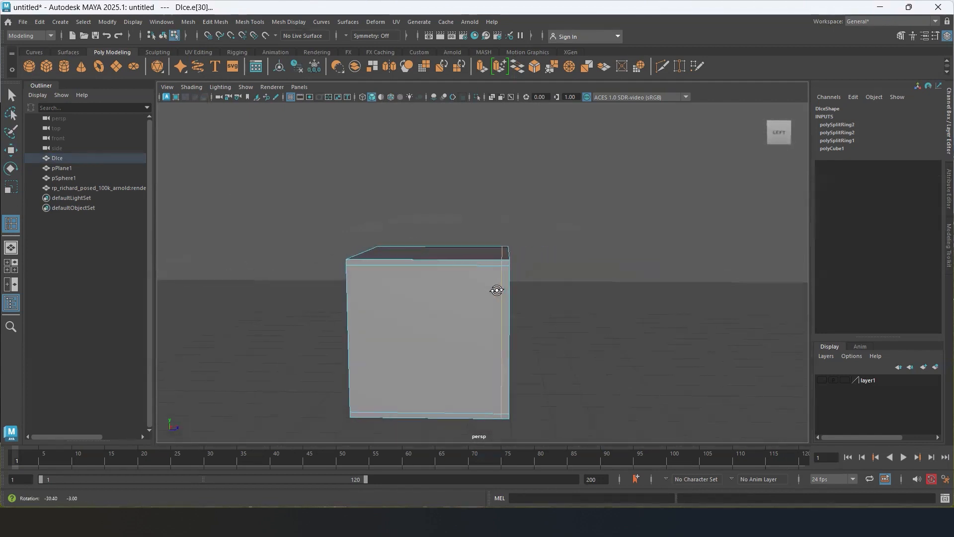
click(356, 261)
alt+drag(382, 281, 424, 291)
alt+drag(443, 411, 444, 261)
click(444, 248)
click(442, 259)
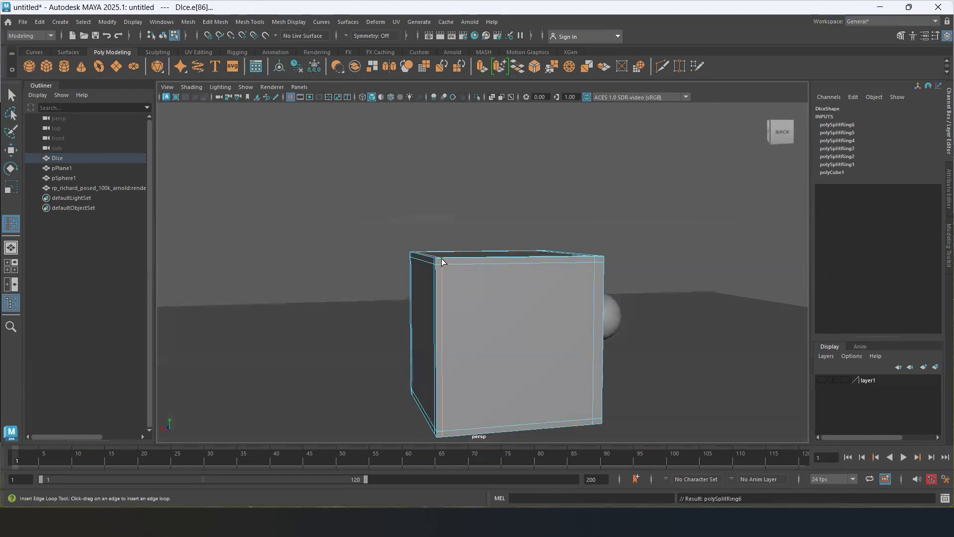
- Preview the Dice cube smoothed with its cage and examine its edges and corners up close
alt+drag(488, 313, 459, 327)
alt+drag(475, 368, 495, 358)
click(382, 203)
click(399, 143)
alt+drag(528, 328, 543, 310)
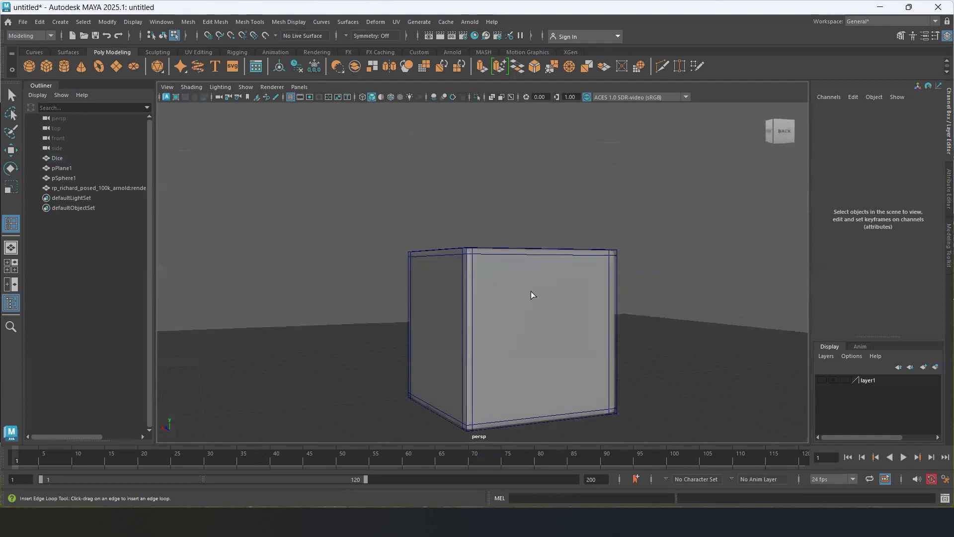
alt+drag(588, 362, 576, 362)
click(522, 322)
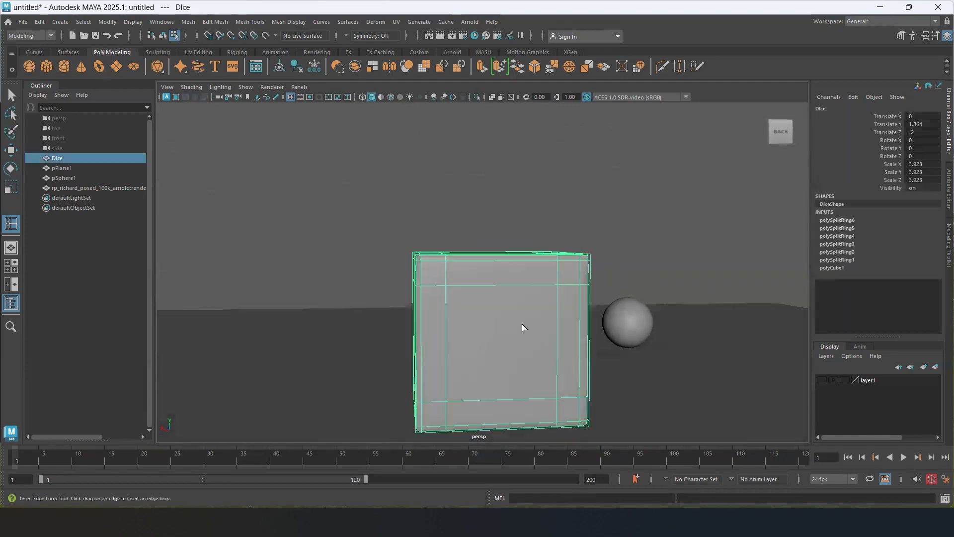
alt+drag(519, 324, 533, 324)
alt+drag(553, 326, 522, 316)
key(2)
click(477, 200)
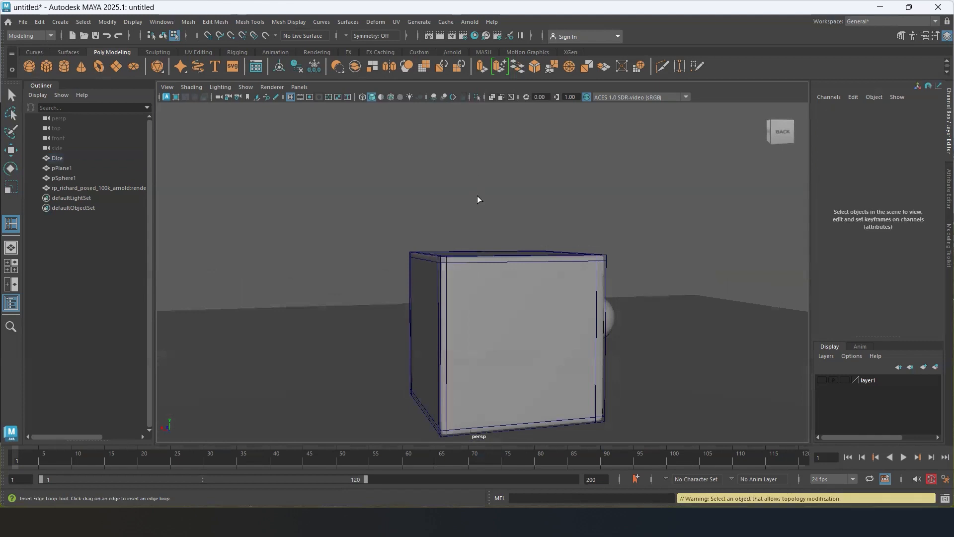
alt+drag(472, 276, 575, 283)
alt+drag(677, 290, 688, 287)
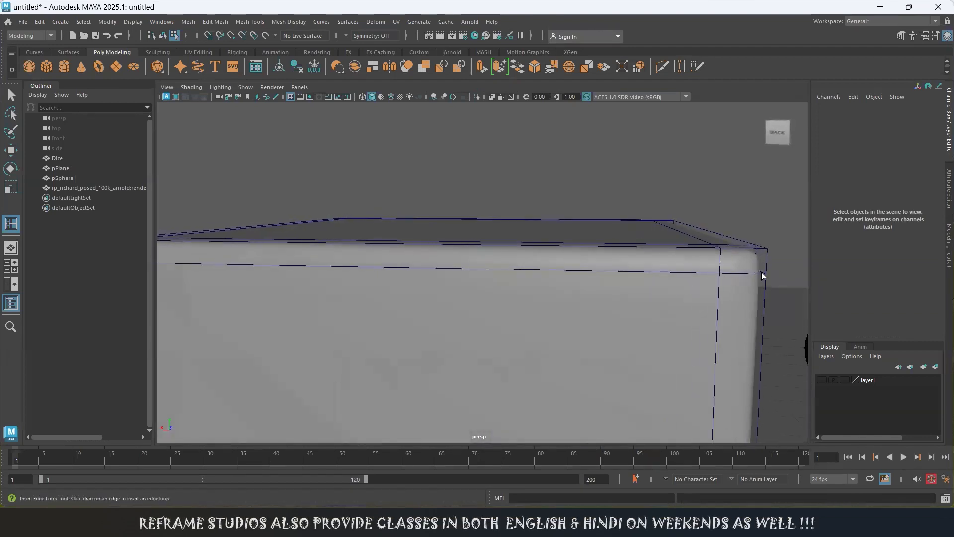
- Compare the cube's corner unsmoothed, smoothed with cage and fully smoothed, ending in the unsmoothed display
click(713, 302)
key(1)
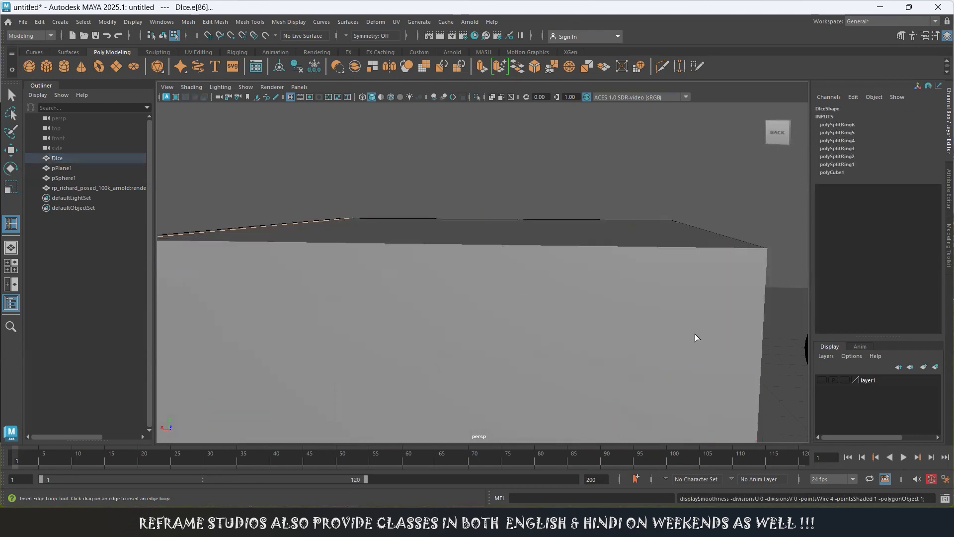
alt+drag(767, 255, 667, 293)
key(2)
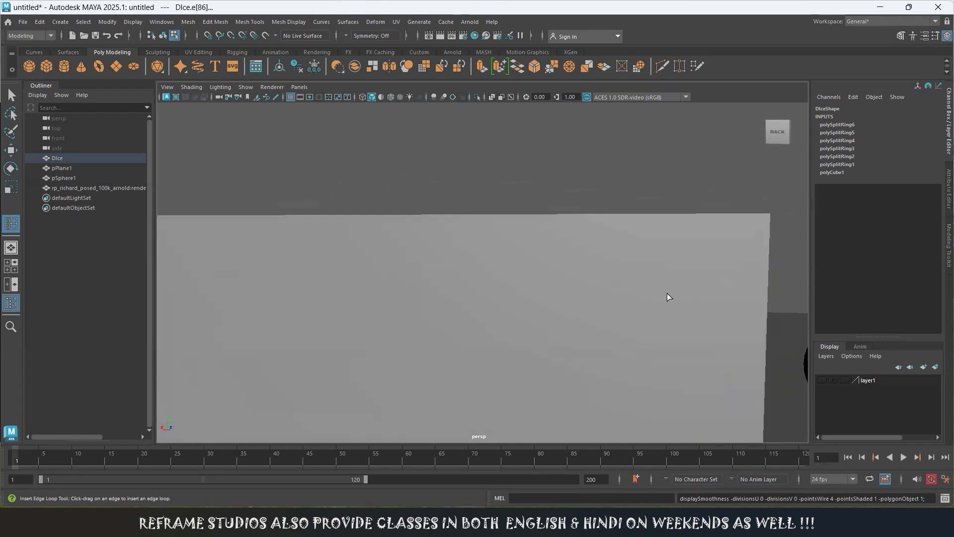
key(1)
key(3)
key(1)
key(3)
key(1)
alt+drag(674, 293, 554, 310)
alt+middle_drag(552, 300, 632, 284)
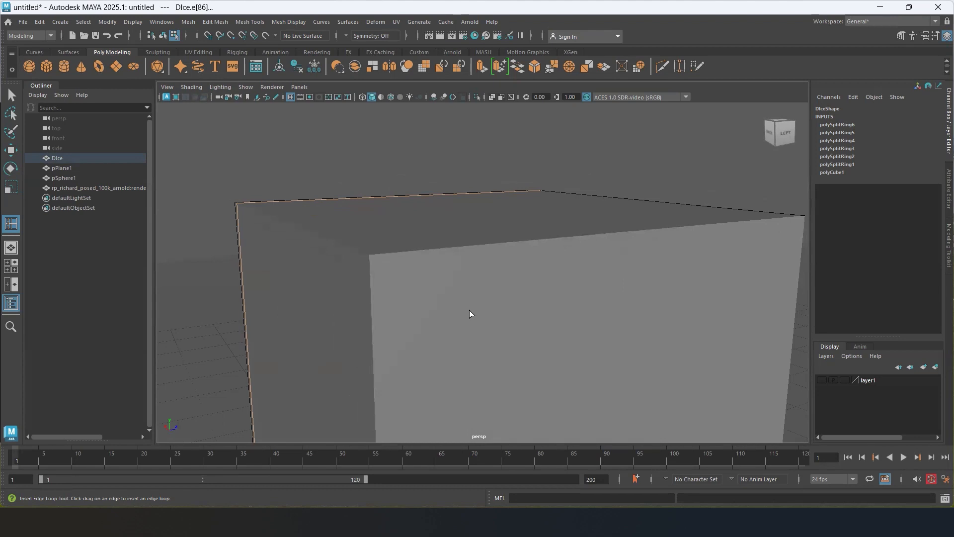
- Insert an additional horizontal edge loop just below the Dice cube's upper loop
scroll(471, 301, down, 5)
alt+drag(475, 305, 504, 275)
click(460, 273)
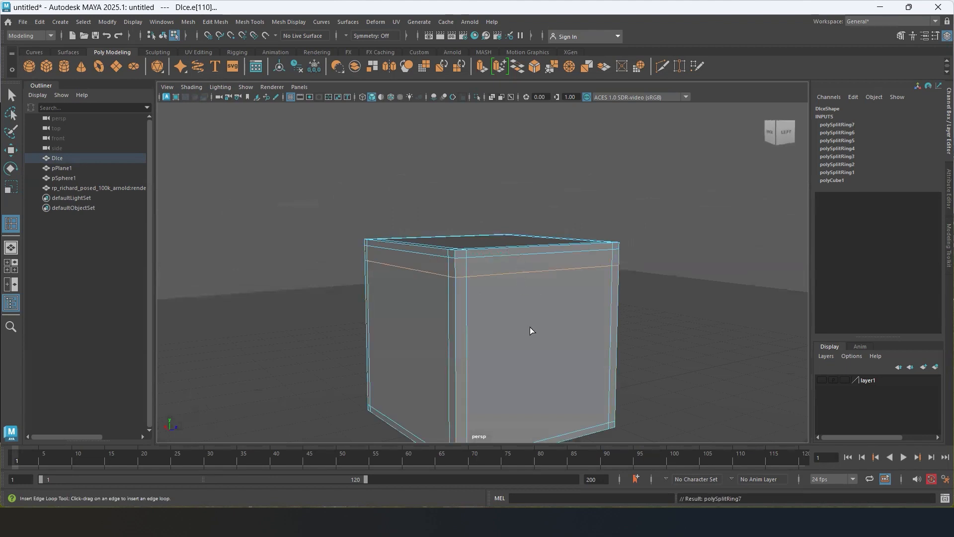
- Undo all the edge loops inserted on the Dice cube, going back to the plain selected cube
key(ctrl+z)
key(ctrl+z)
key(ctrl+z)
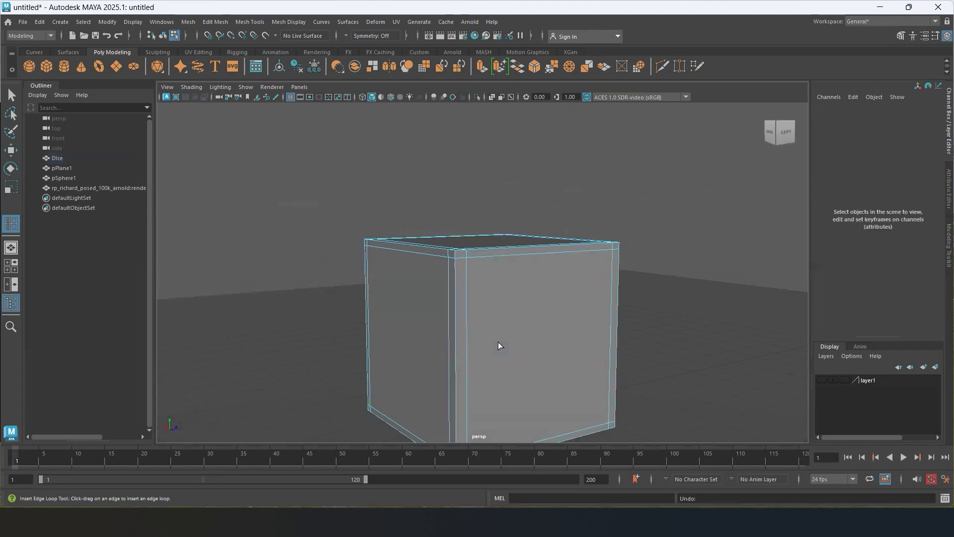
key(ctrl+z)
key(ctrl+z)
key(ctrl+z)
key(ctrl+z)
key(ctrl+z)
key(ctrl+z)
key(ctrl+z)
key(ctrl+z)
key(ctrl+z)
key(ctrl+z)
key(ctrl+z)
key(ctrl+z)
key(ctrl+z)
key(ctrl+z)
key(ctrl+z)
key(ctrl+z)
key(ctrl+z)
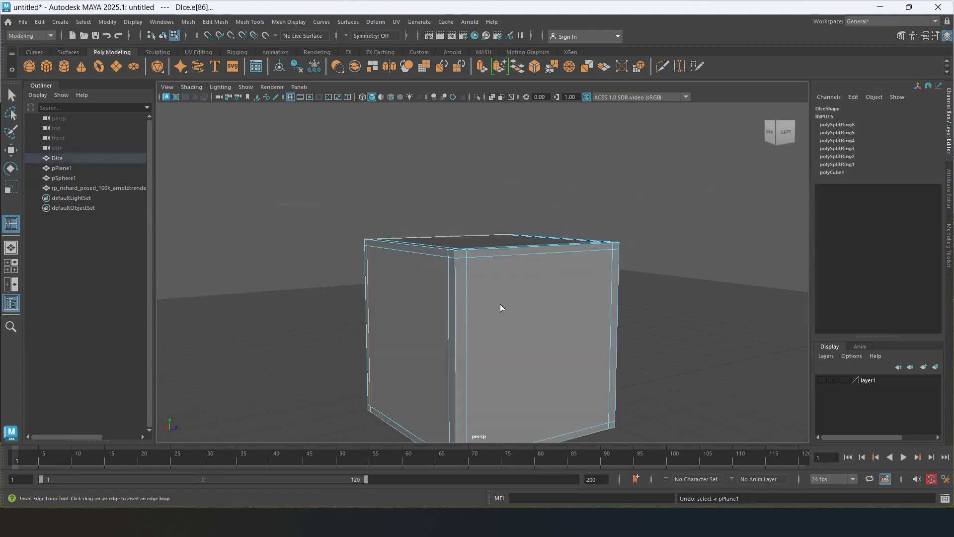
key(ctrl+z)
key(ctrl+z)
key(ctrl+z)
key(ctrl+z)
key(ctrl+z)
key(ctrl+z)
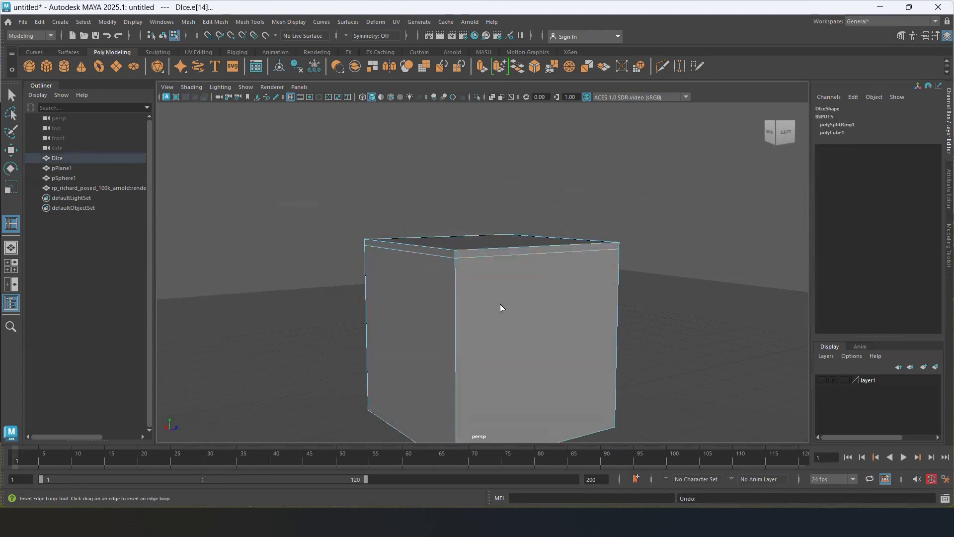
click(509, 272)
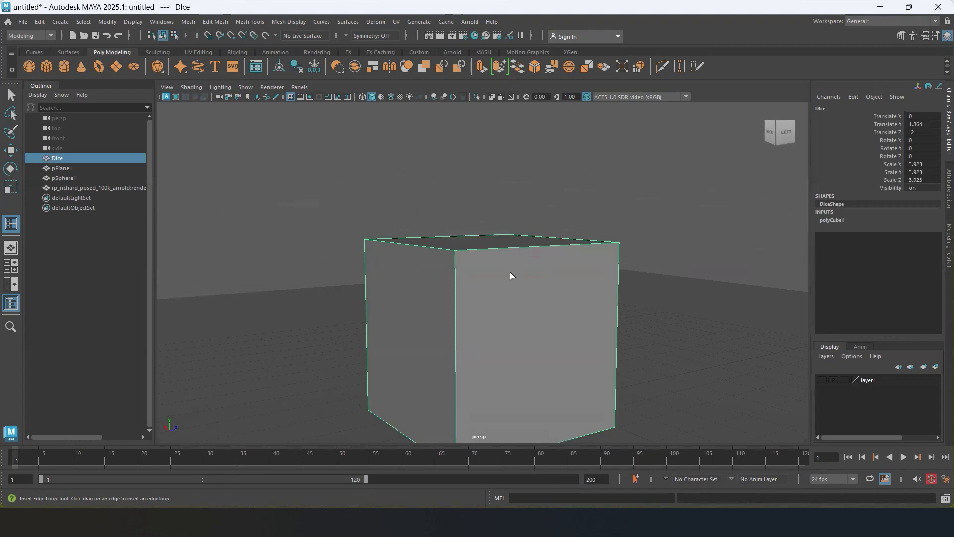
- Make the seated man's display layer visible again and view the whole scene
click(825, 380)
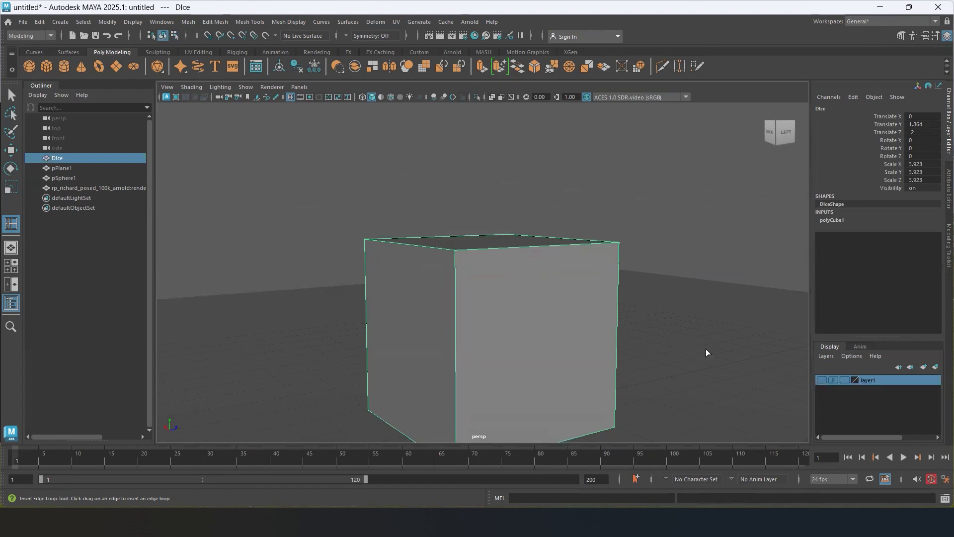
click(822, 380)
alt+drag(609, 276, 561, 328)
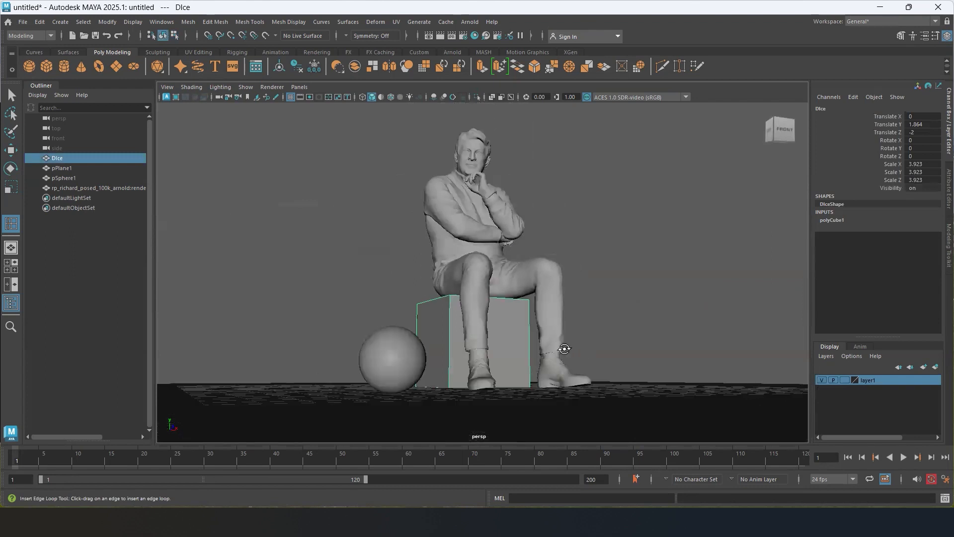
alt+drag(562, 343, 530, 347)
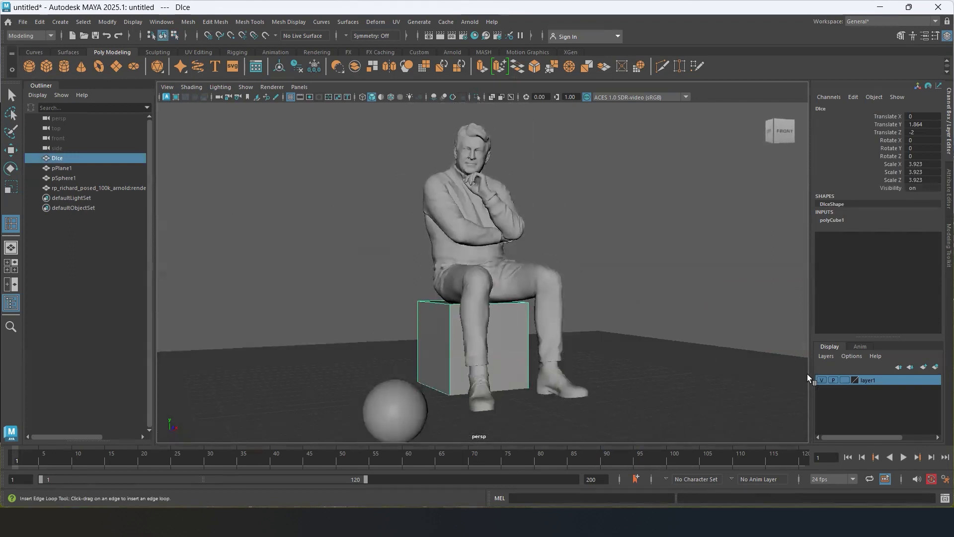
- Hide the seated man's display layer and set the Base Color of the Dice cube's shared standardSurface1 material to blue
click(821, 379)
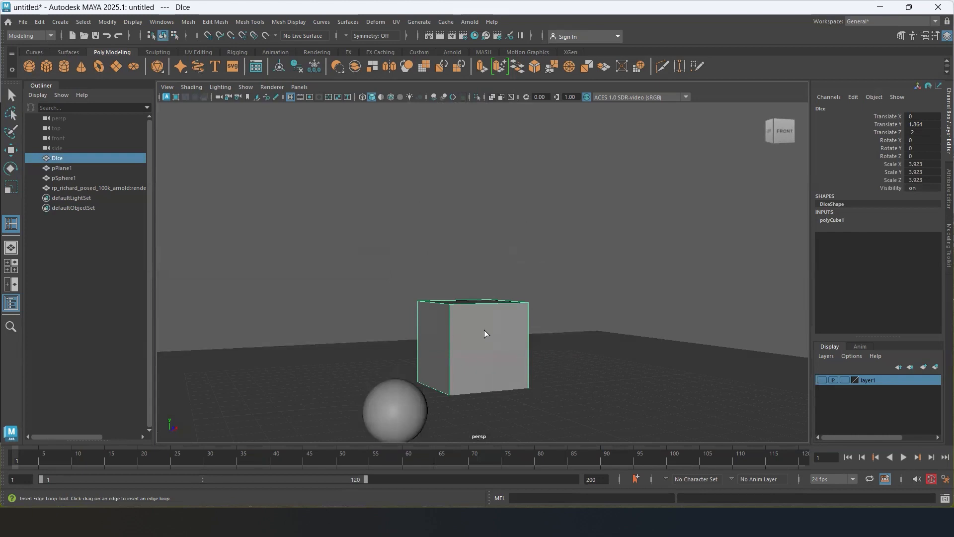
right_click(492, 310)
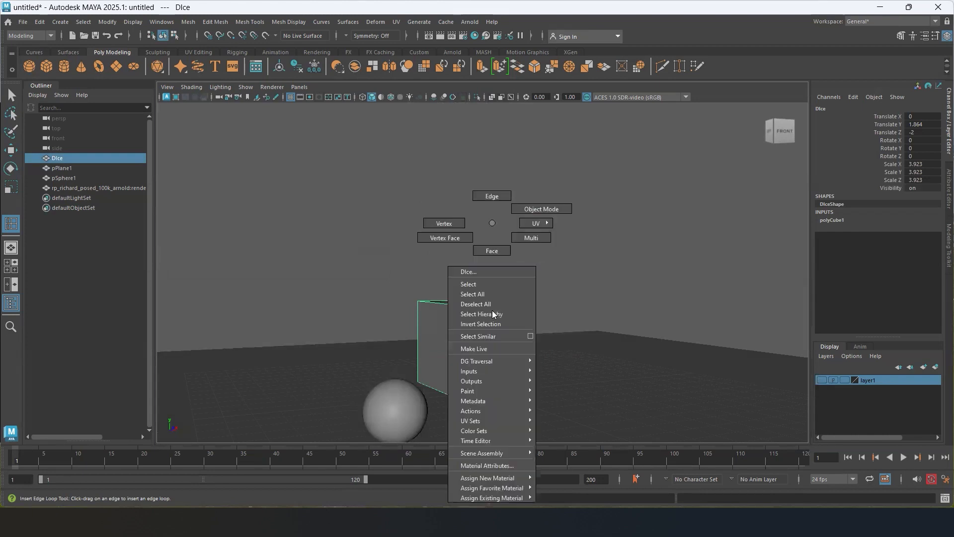
click(506, 466)
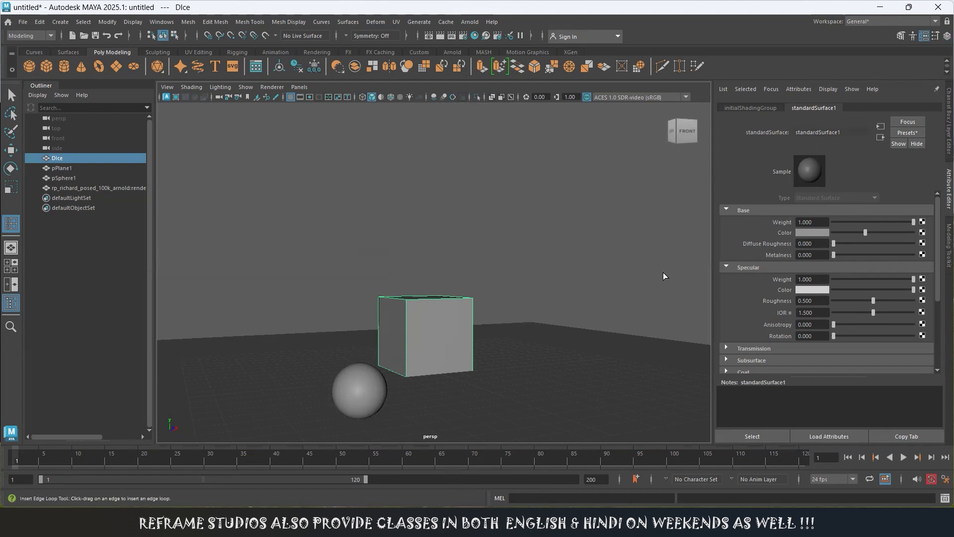
click(814, 233)
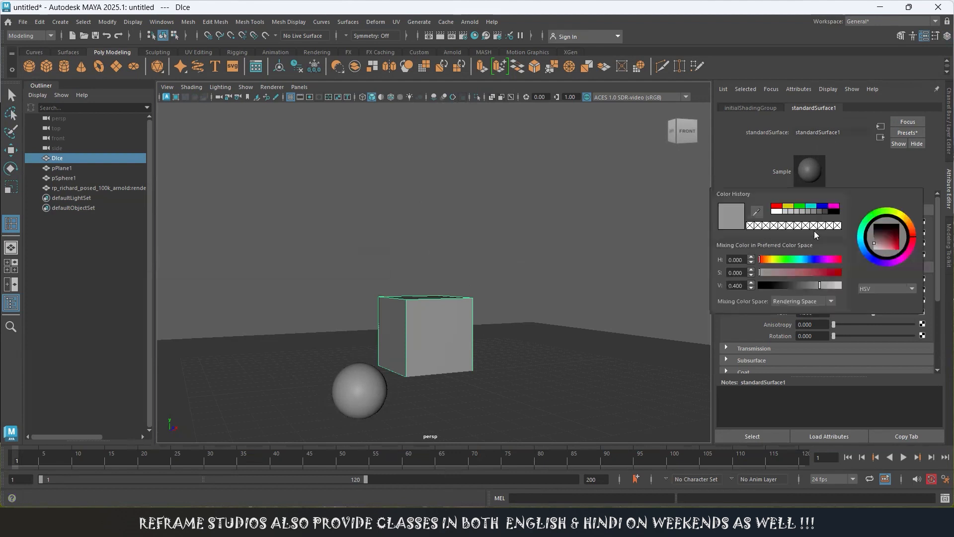
click(822, 206)
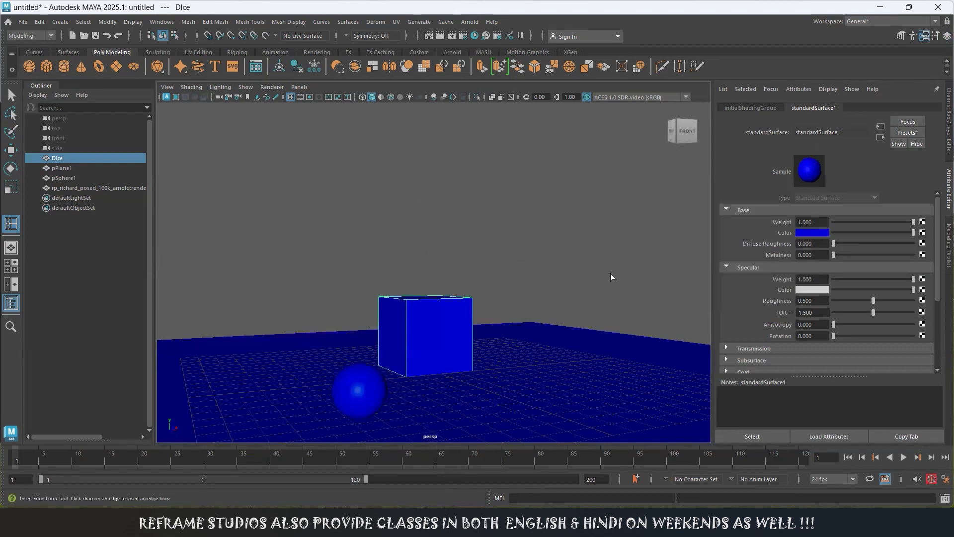
alt+drag(586, 270, 558, 267)
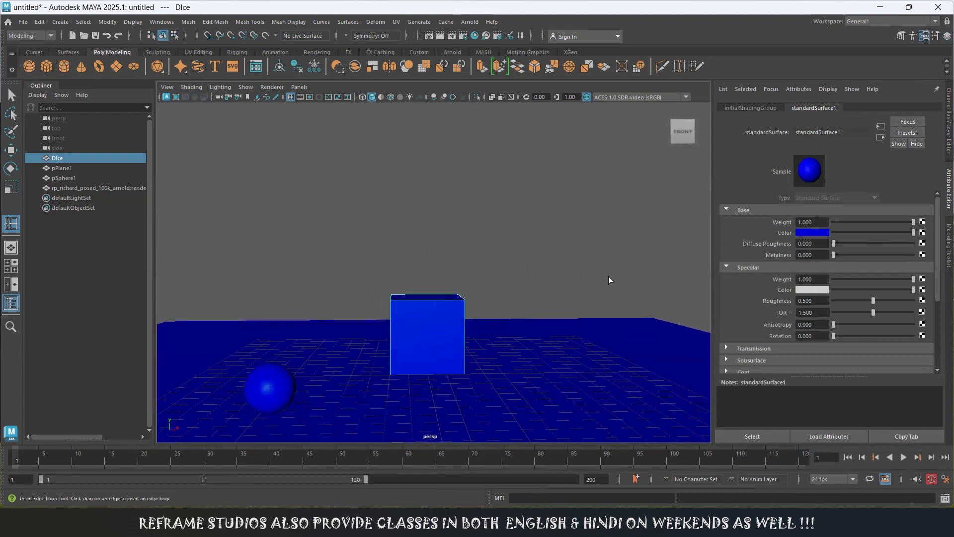
alt+drag(511, 291, 534, 283)
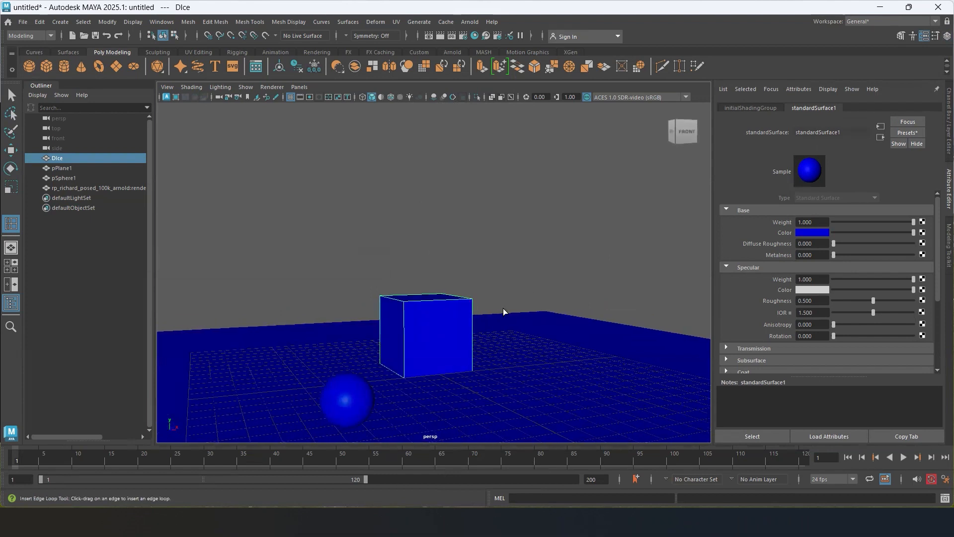
- Inspect the material attributes of the sphere, the Dice cube and the ground plane to see which material each one uses
click(347, 400)
right_drag(347, 400, 428, 405)
click(452, 341)
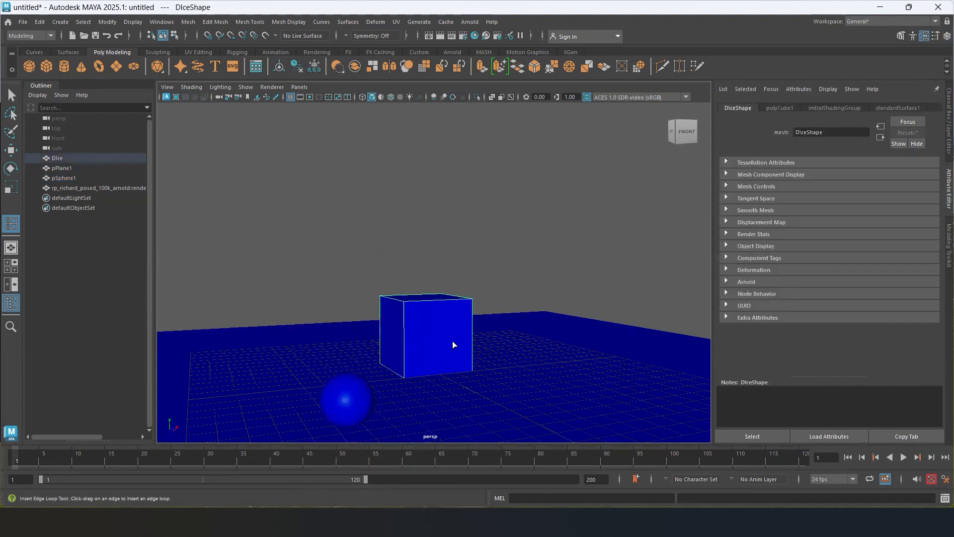
right_drag(457, 321, 458, 466)
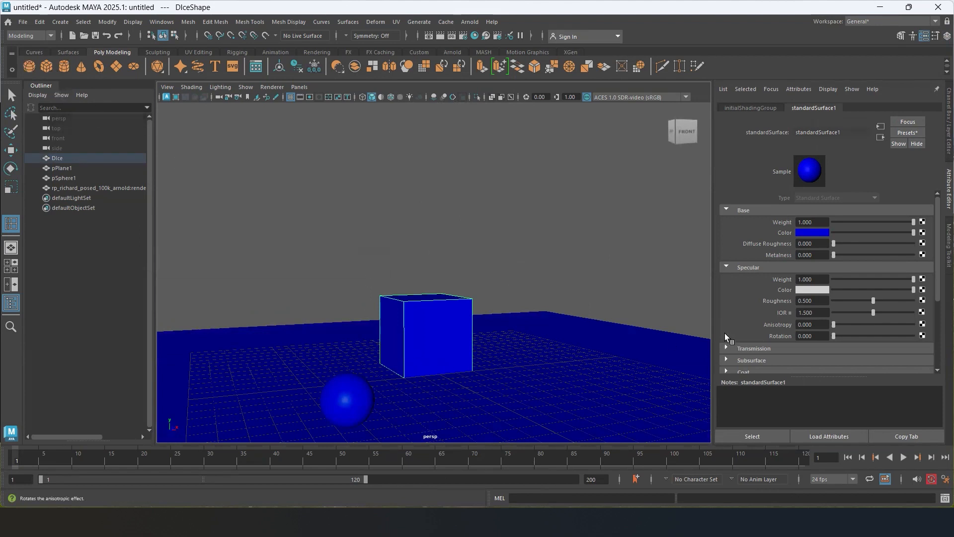
click(546, 358)
right_drag(567, 331, 566, 465)
click(670, 314)
click(456, 303)
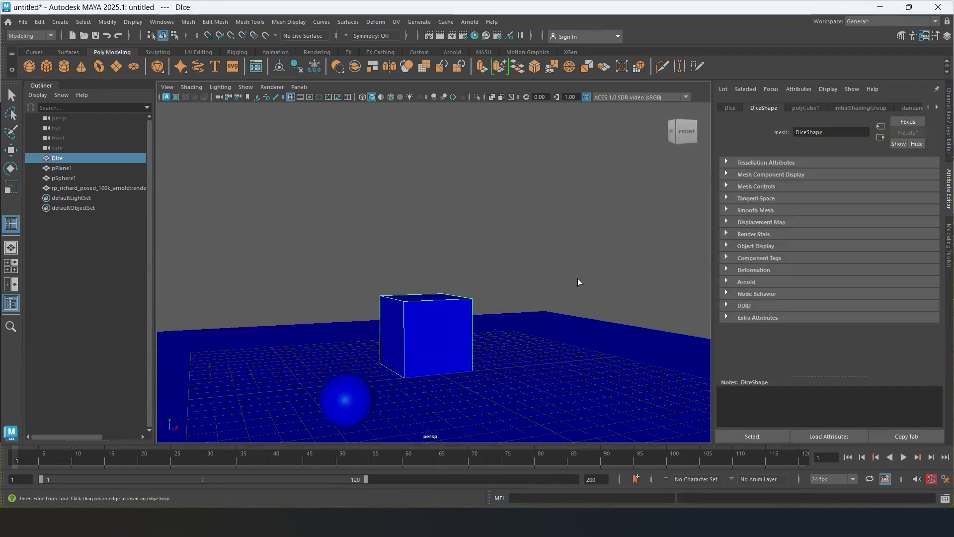
- Toggle the Attribute Editor off and on, and display the Dice cube's standardSurface1 material settings
click(943, 191)
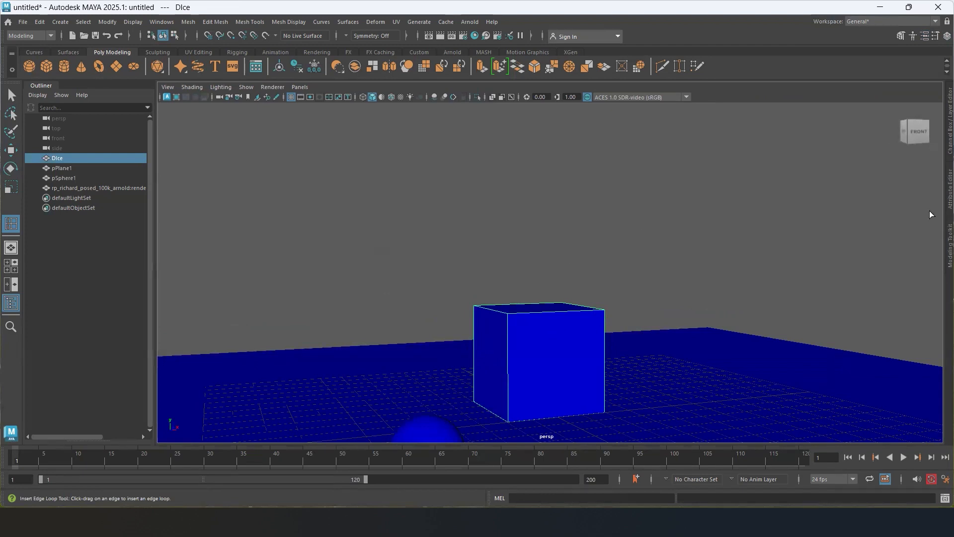
click(945, 194)
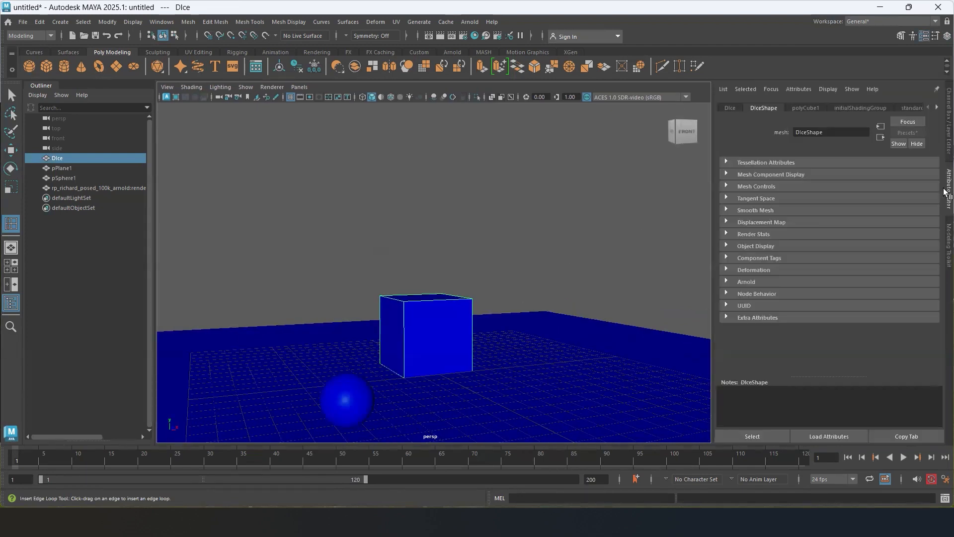
click(944, 190)
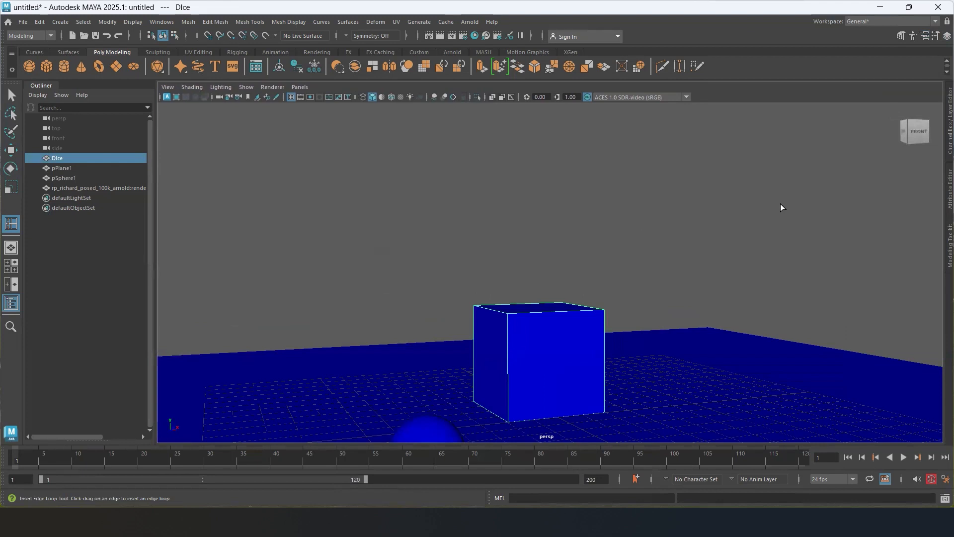
key(ctrl+a)
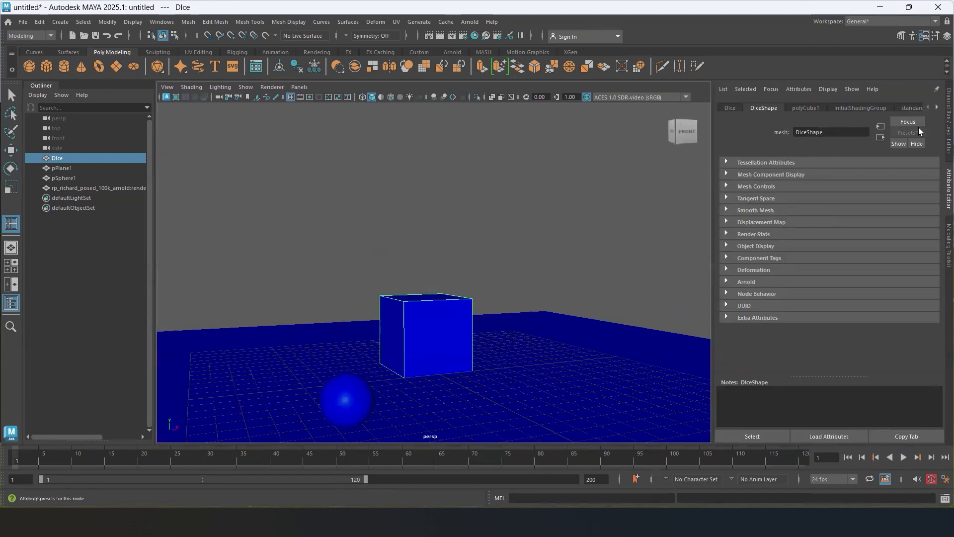
click(936, 108)
click(890, 109)
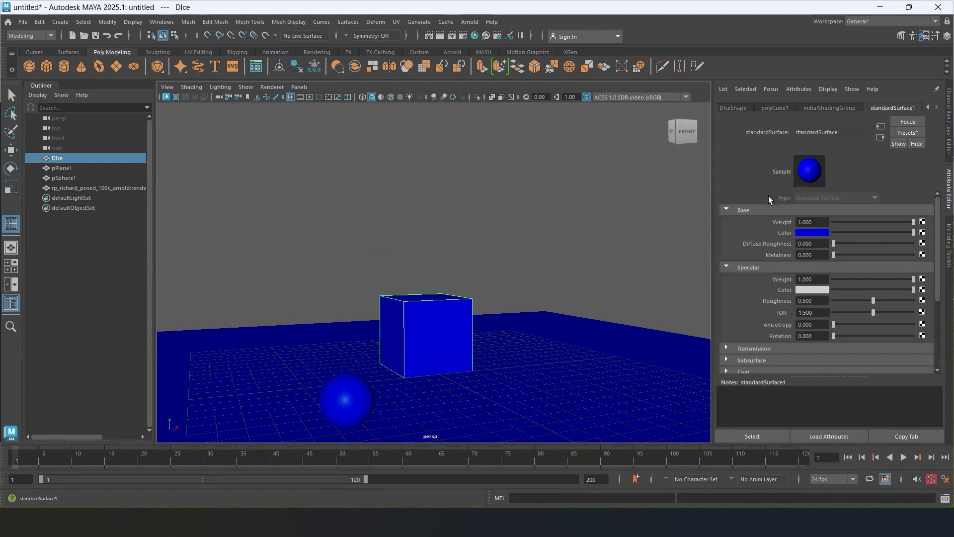
- Try to assign a new Standard Surface material to the Dice cube while the Insert Edge Loop tool is active
alt+drag(518, 358, 562, 353)
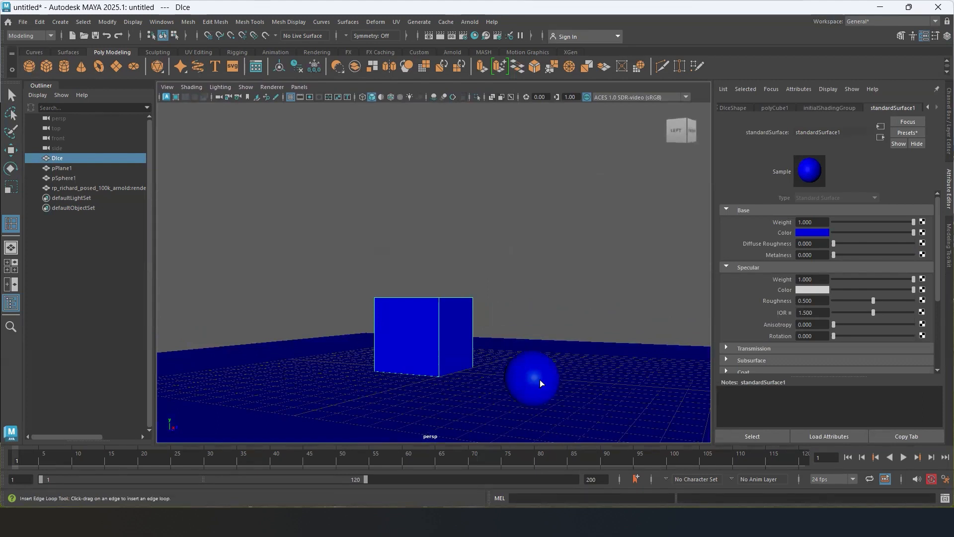
alt+drag(571, 288, 547, 281)
right_click(439, 314)
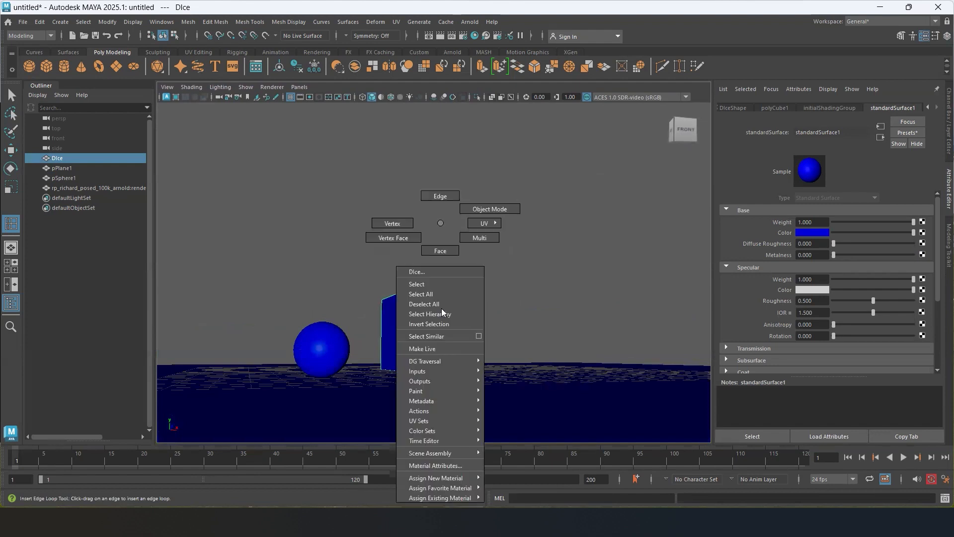
mouse_move(458, 480)
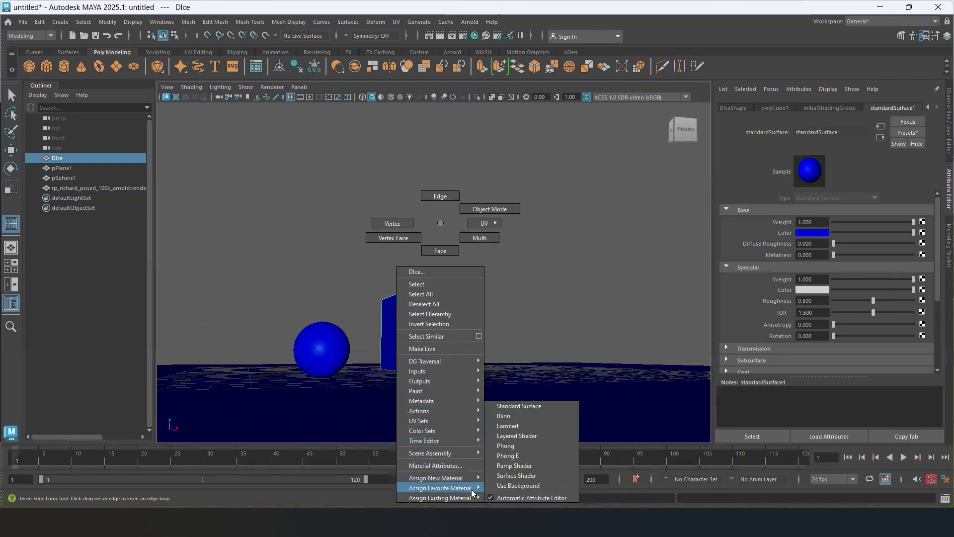
click(533, 407)
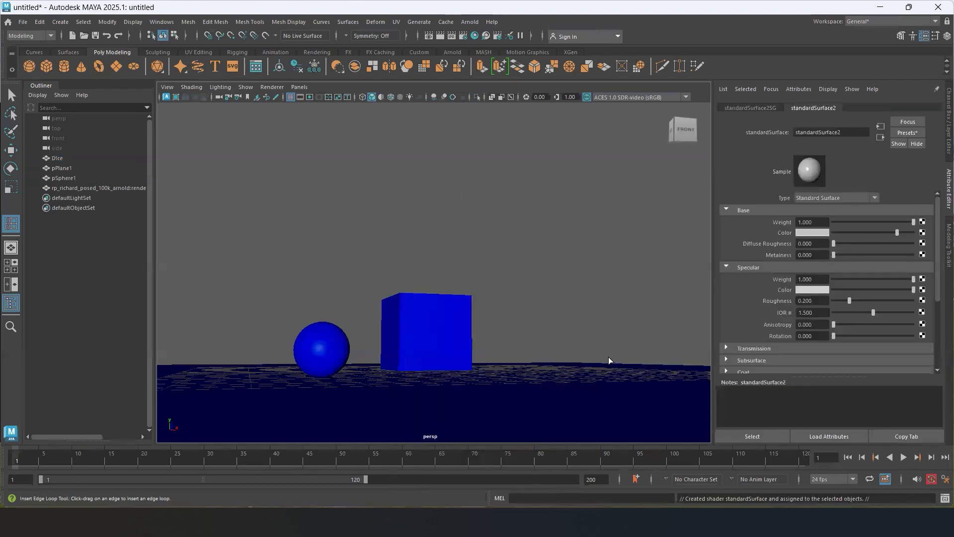
alt+drag(551, 300, 472, 331)
- Compare the materials on the Dice cube, ground plane and sphere, and undo the last stray actions on the plane
click(464, 328)
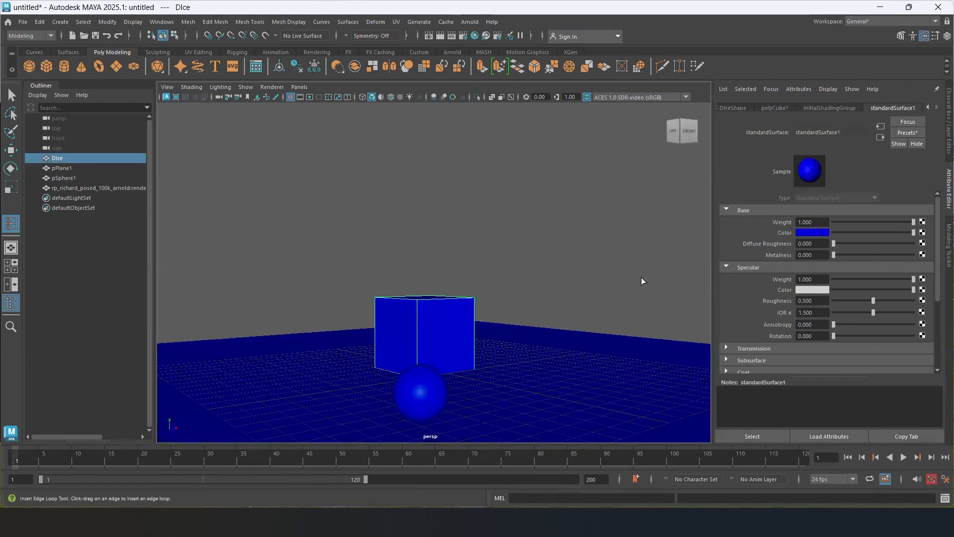
click(546, 367)
drag(435, 404, 440, 404)
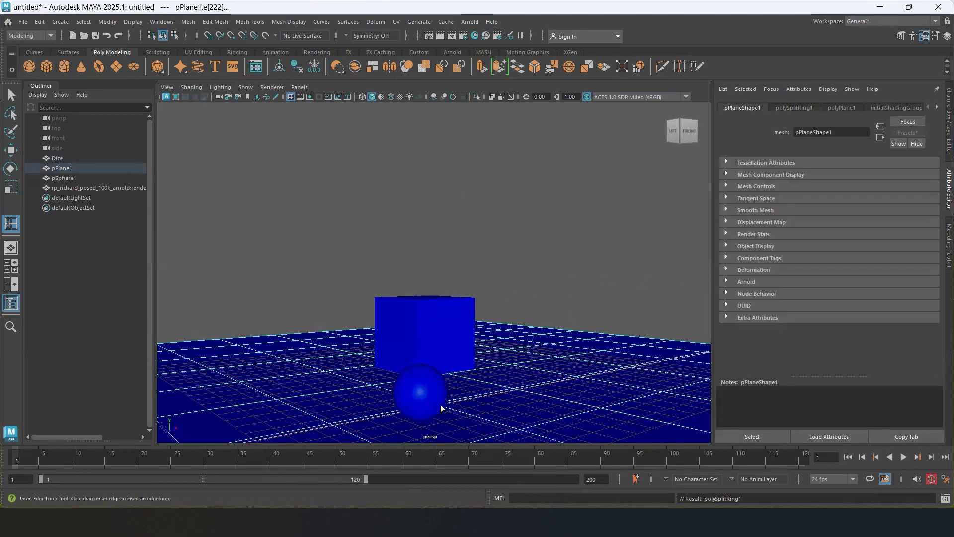
click(461, 329)
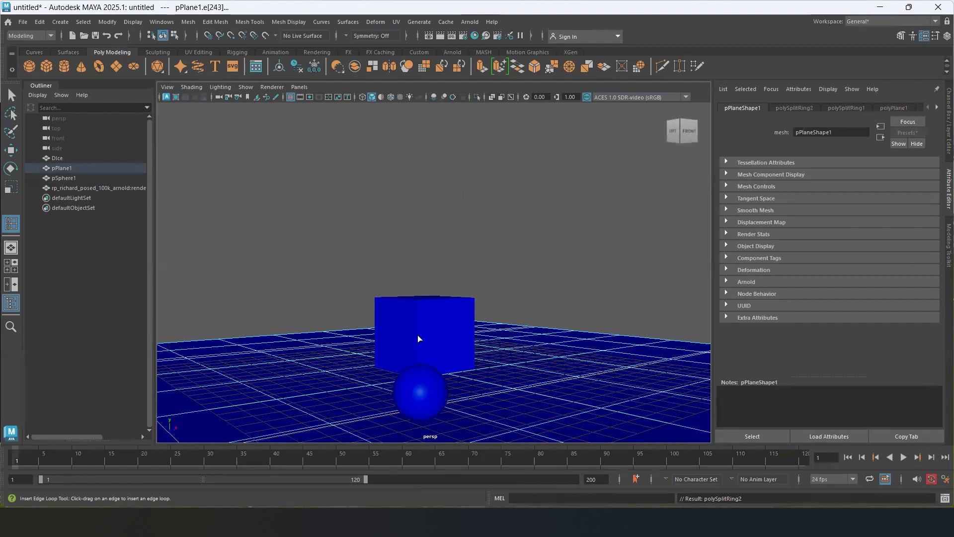
click(437, 341)
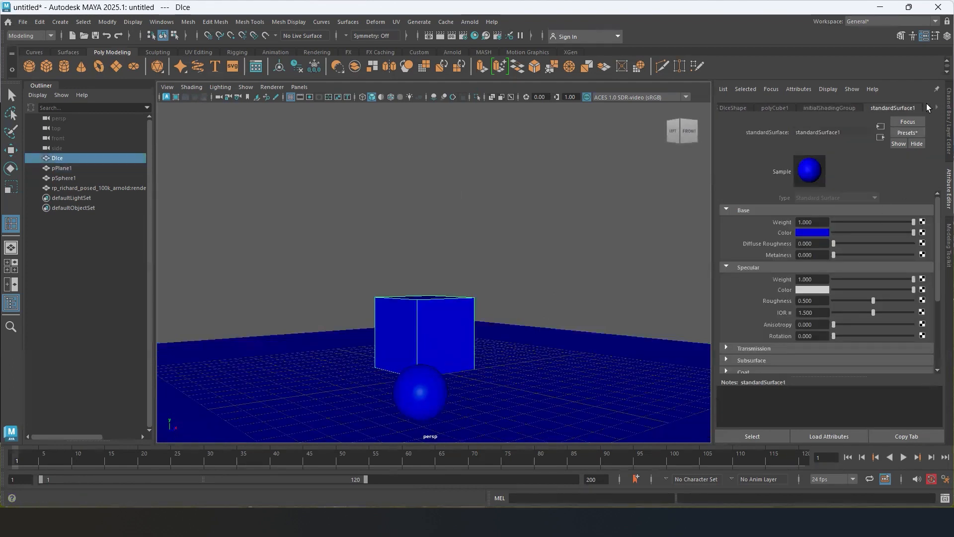
click(484, 411)
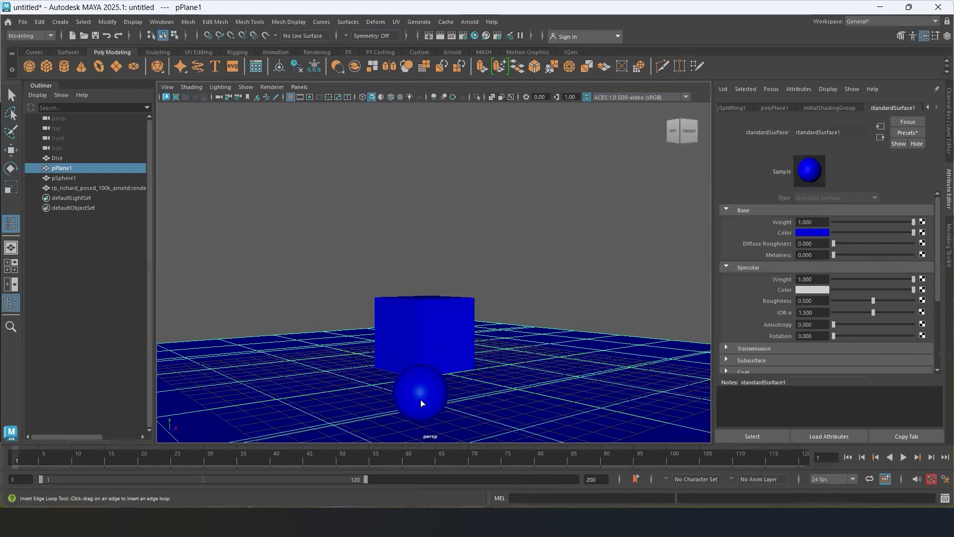
click(427, 378)
click(491, 394)
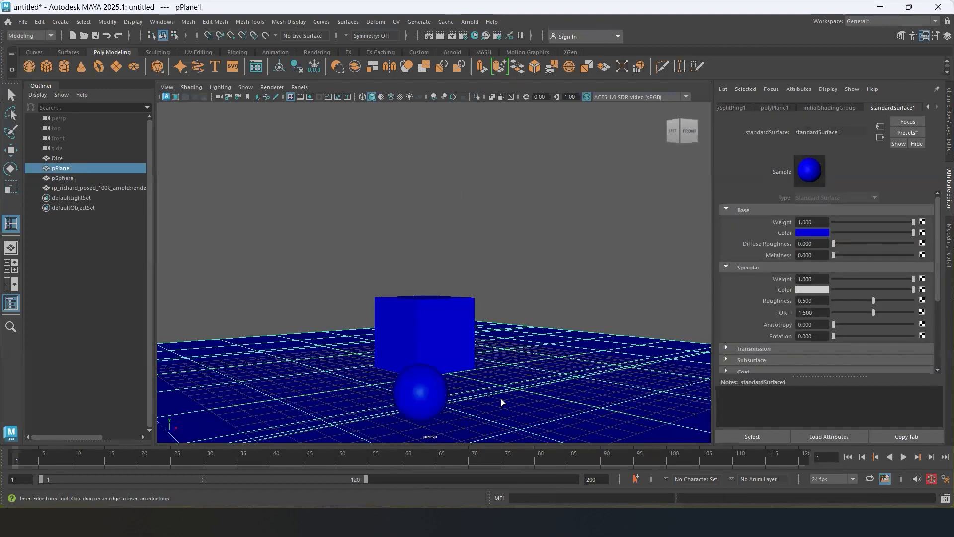
key(ctrl+z)
key(ctrl+z)
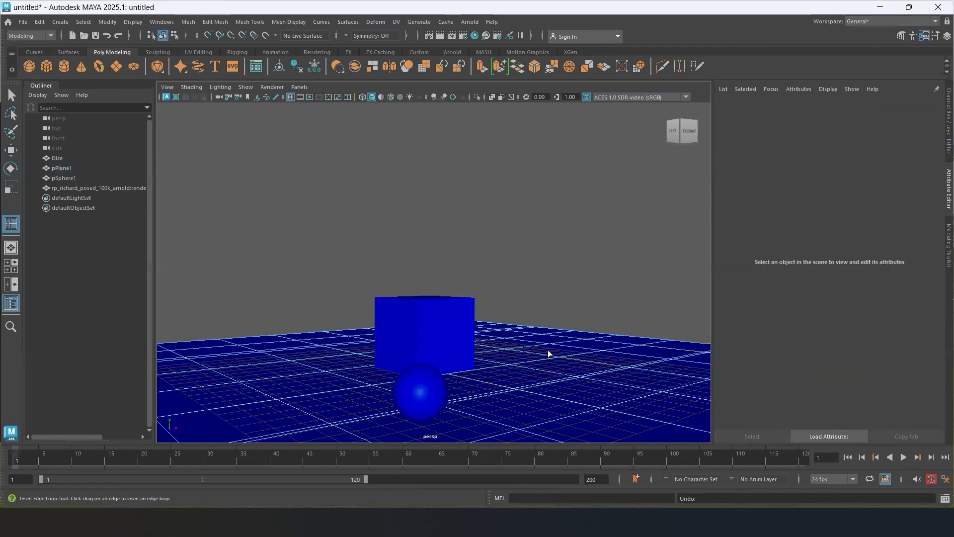
- Leave the Insert Edge Loop tool for the Select tool and assign a new Standard Surface material to the Dice cube
click(431, 322)
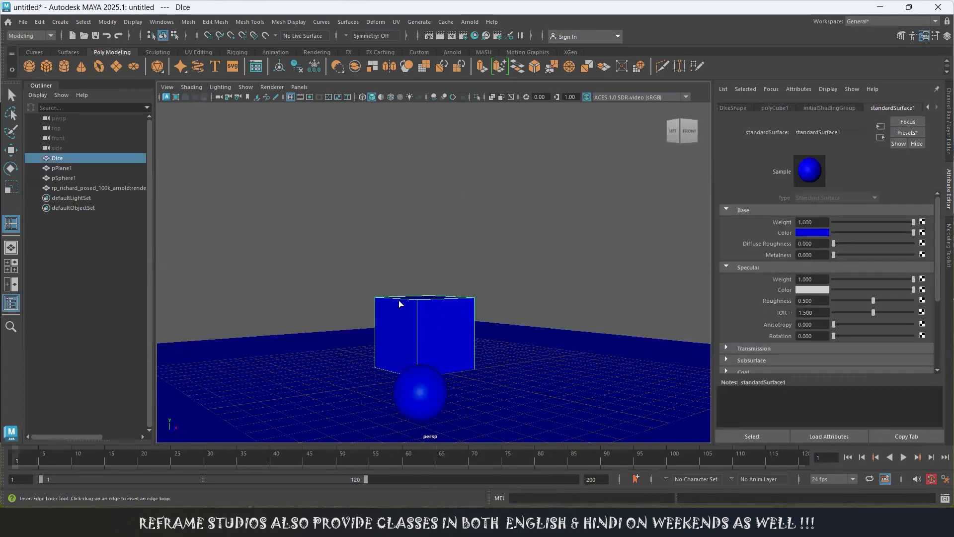
key(w)
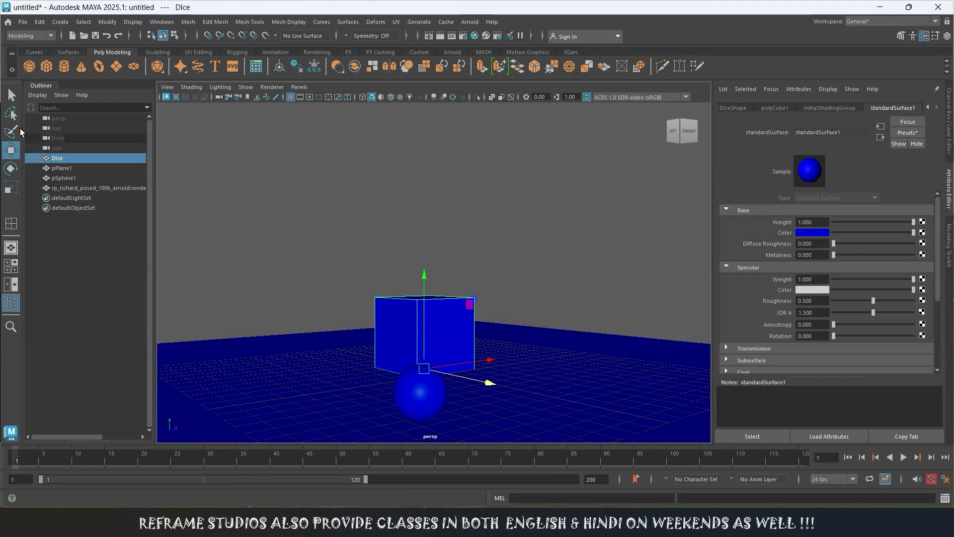
key(q)
right_drag(444, 320, 515, 436)
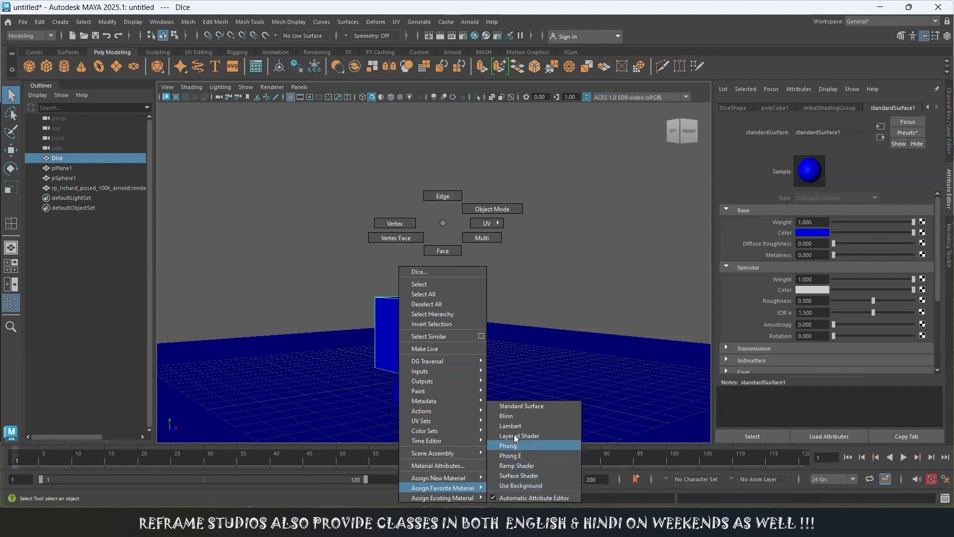
click(519, 405)
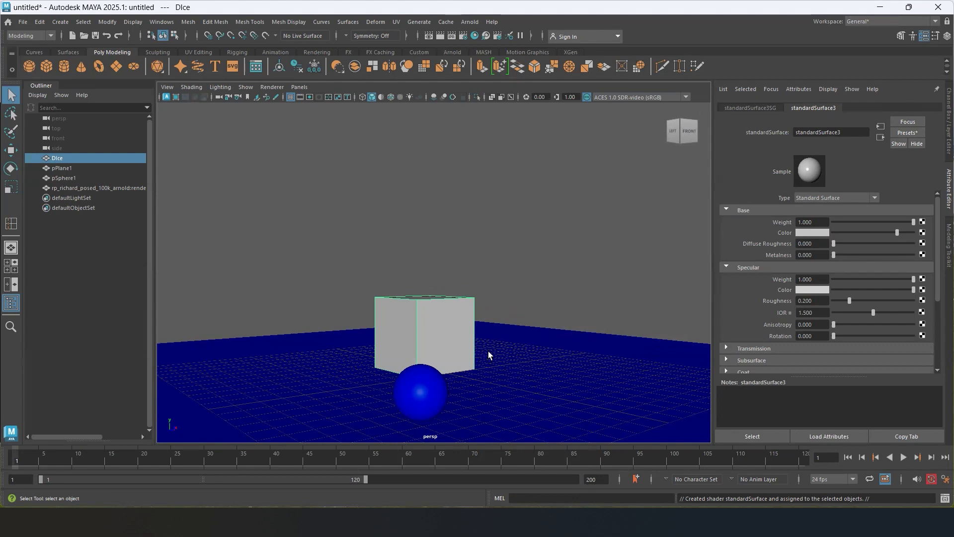
- Assign another new Standard Surface material to the ground plane and check the materials of the cube, plane and sphere
click(517, 364)
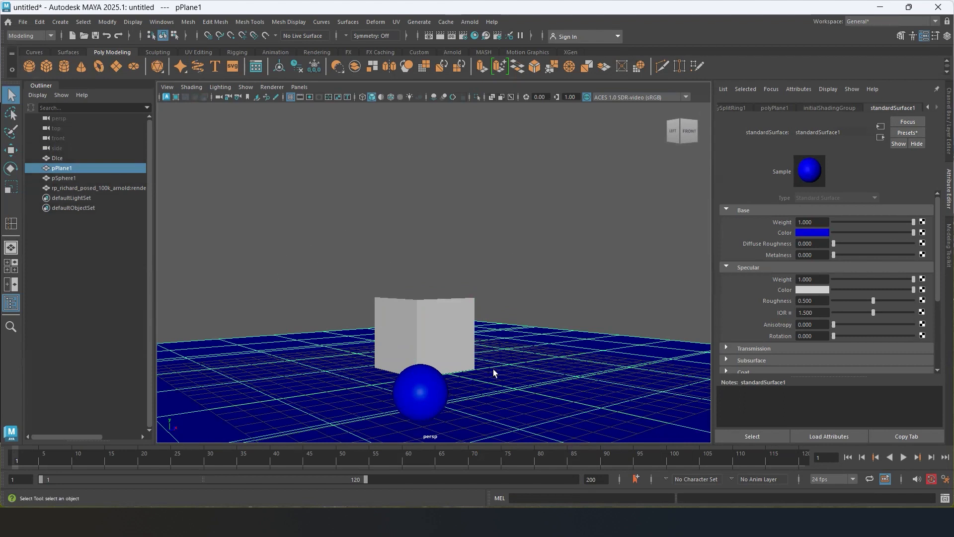
key(g)
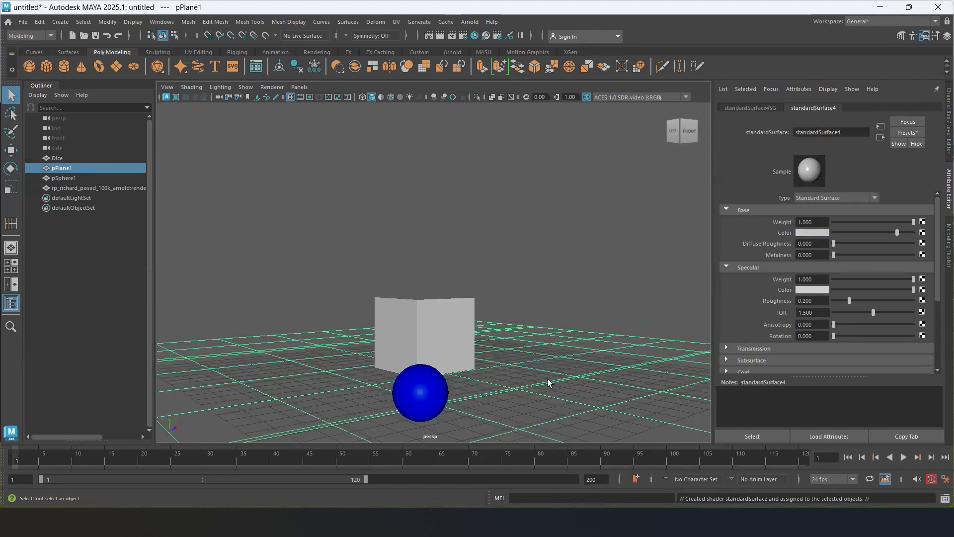
click(450, 335)
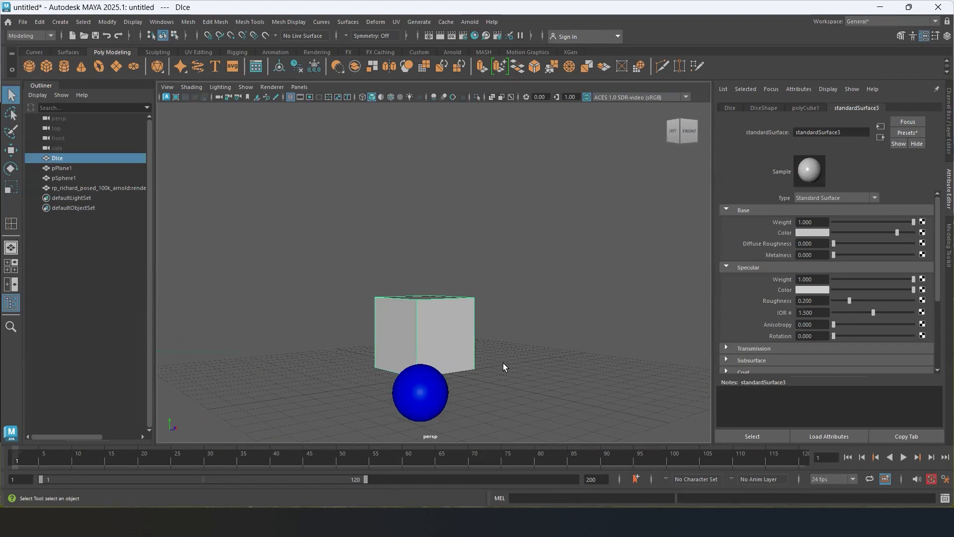
click(503, 367)
click(433, 340)
alt+drag(576, 266, 507, 347)
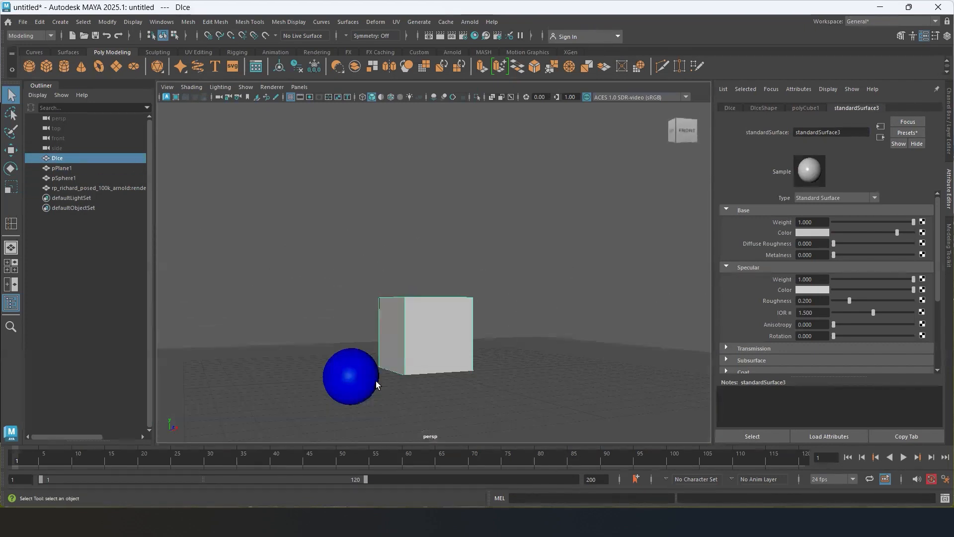
click(362, 379)
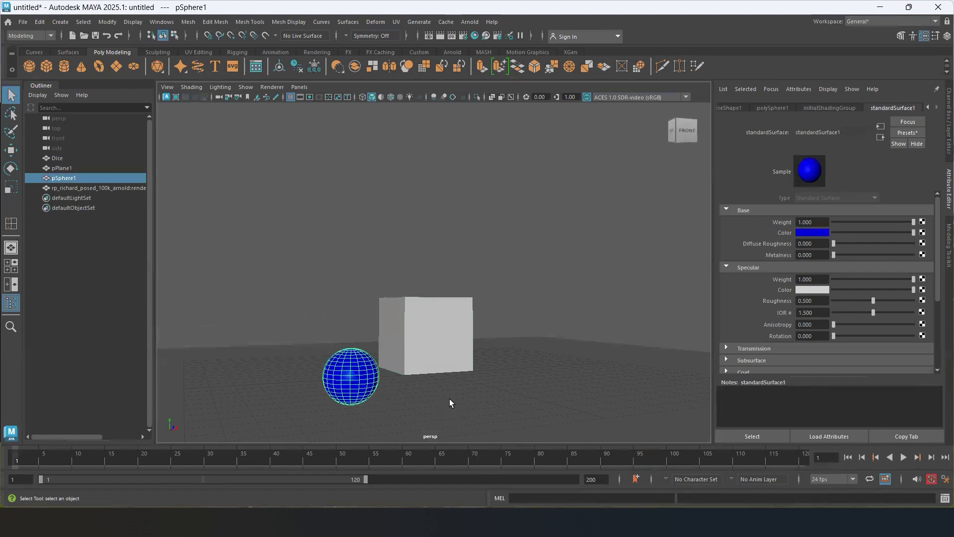
- Assign another new Standard Surface material to the sphere by repeating the last material assignment
key(g)
alt+drag(549, 245, 520, 256)
alt+drag(432, 379, 535, 366)
- Compare the separate materials of the Dice cube, the sphere and the ground plane
click(443, 339)
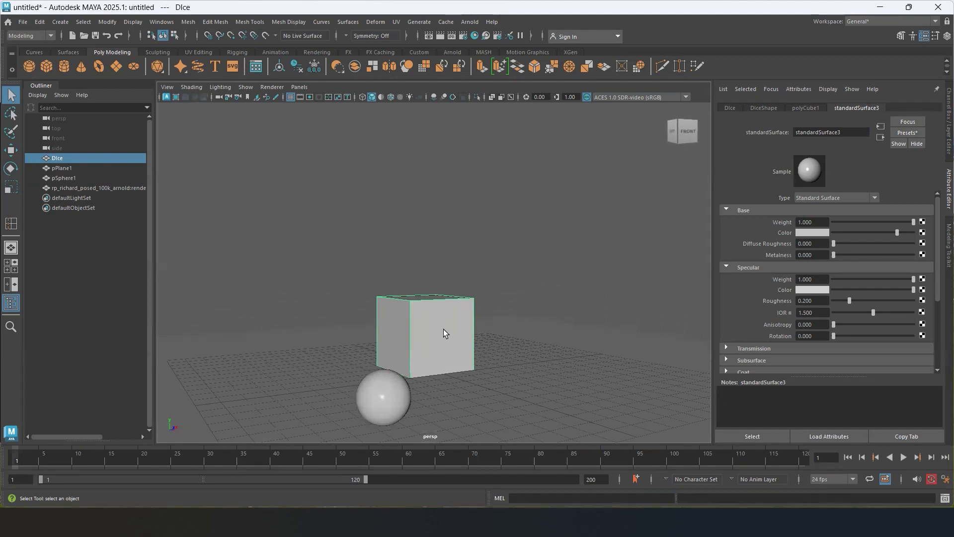
click(380, 397)
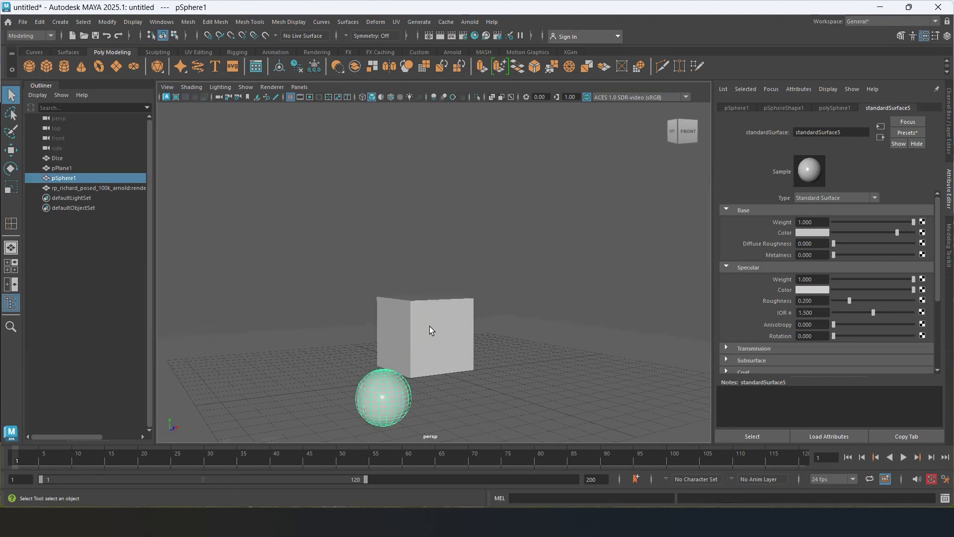
click(431, 328)
click(384, 395)
click(533, 353)
mouse_move(561, 386)
alt+mouse_down()
mouse_move(522, 390)
mouse_move(553, 385)
alt+mouse_up()
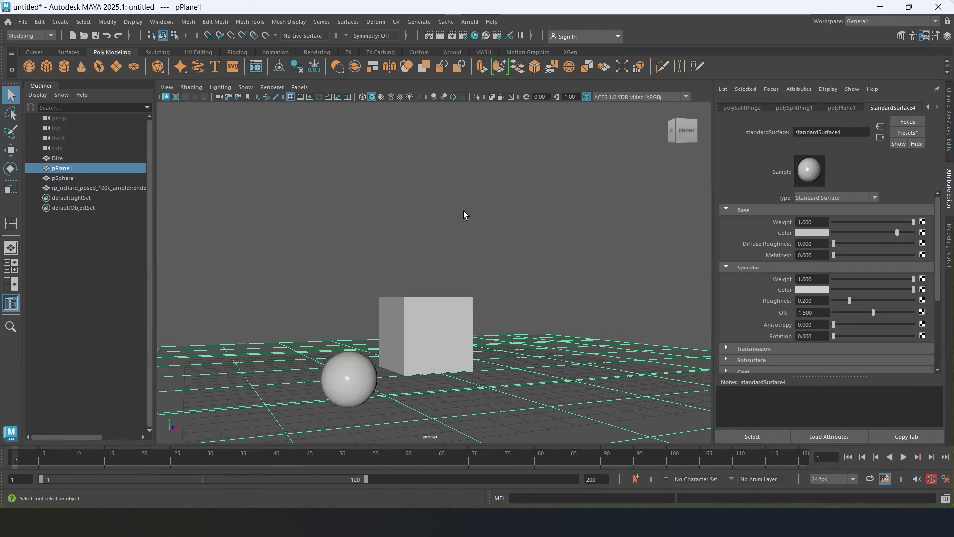
mouse_move(426, 366)
alt+mouse_down()
mouse_move(458, 371)
mouse_move(379, 365)
mouse_move(439, 353)
alt+mouse_up()
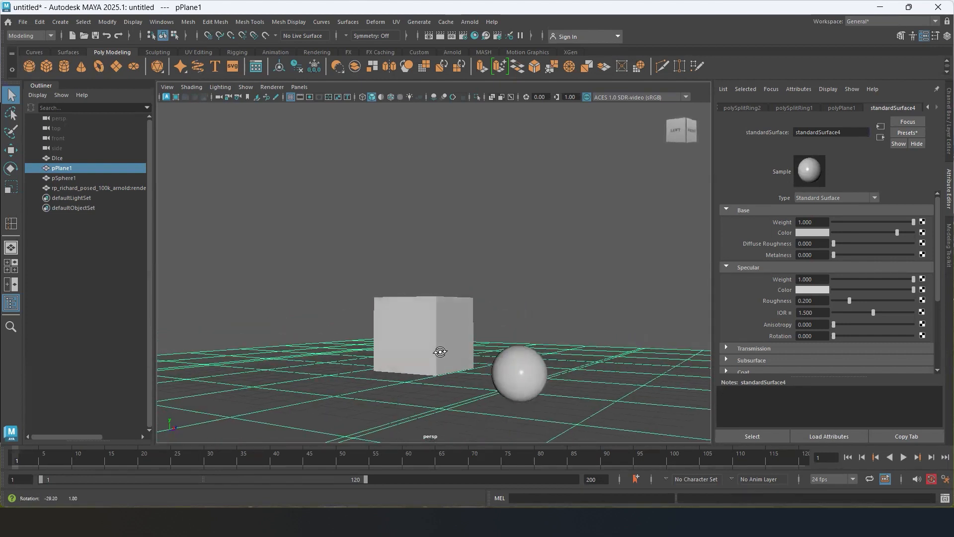
click(425, 311)
alt+drag(584, 346, 562, 380)
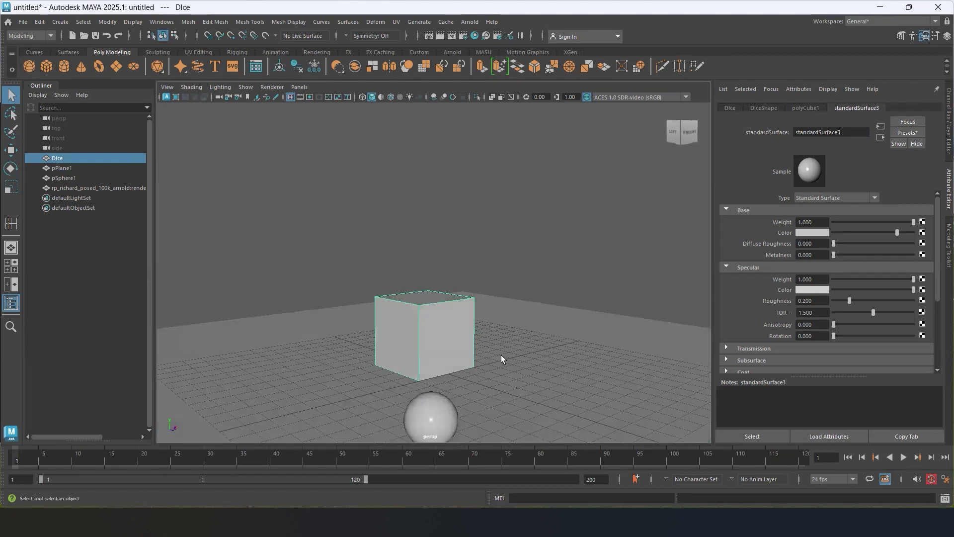
click(434, 414)
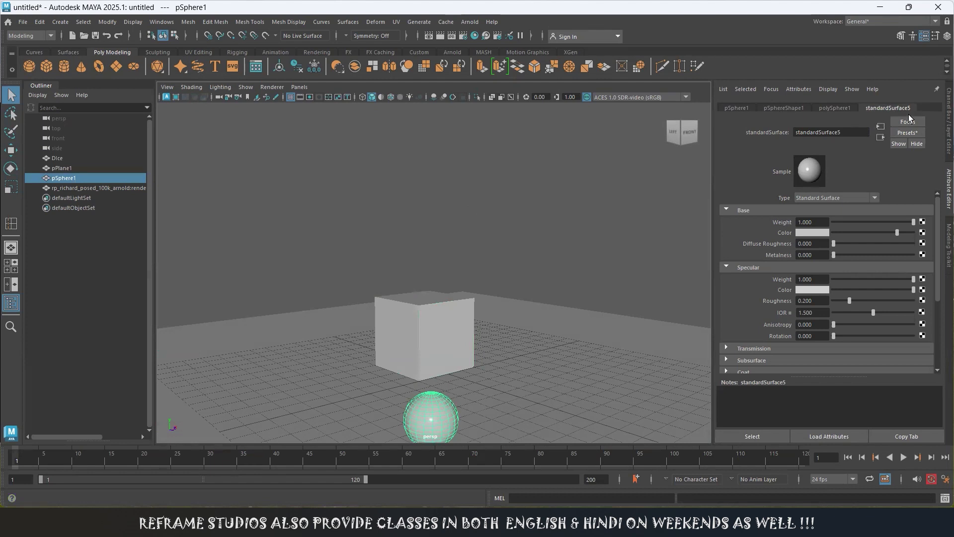
click(701, 327)
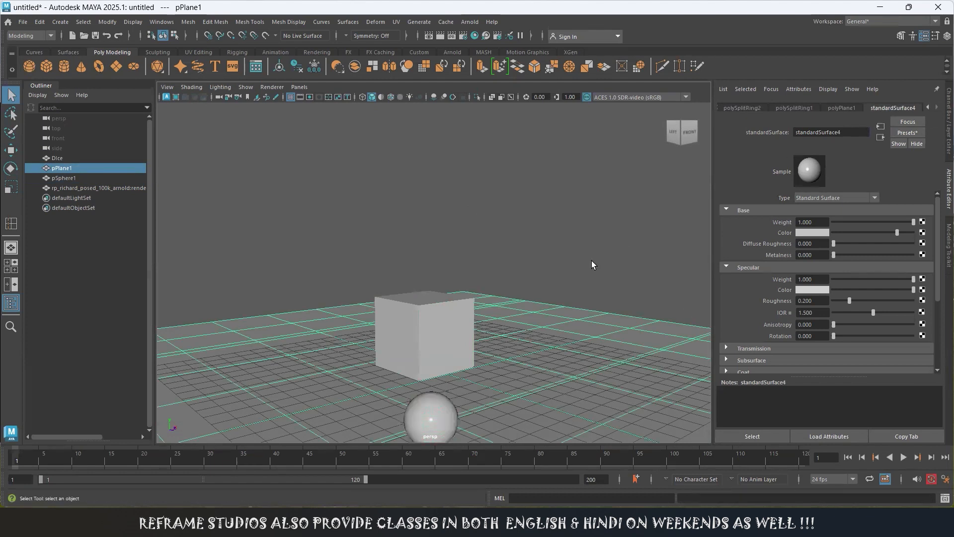
alt+drag(574, 263, 491, 313)
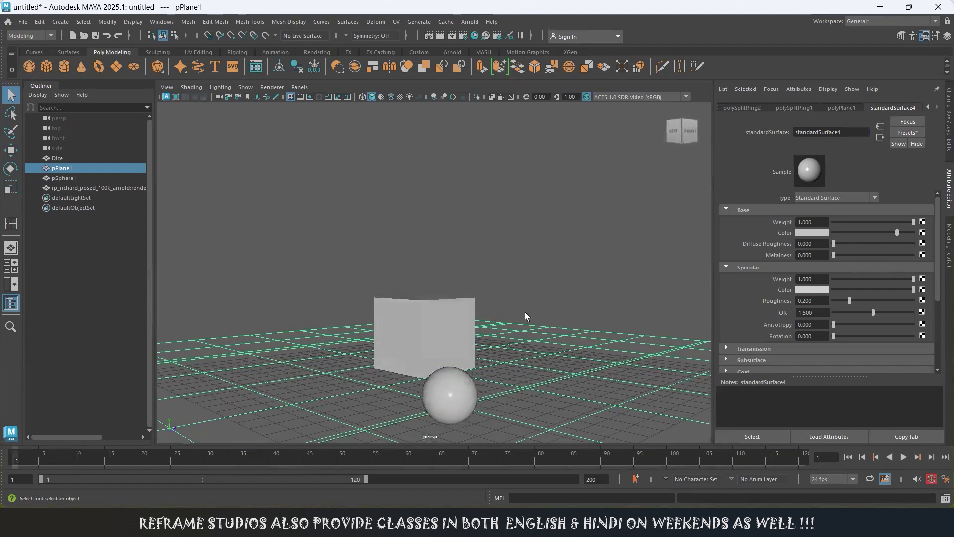
- Rename the Dice cube's Standard Surface material as Fibre
click(471, 332)
alt+drag(595, 312, 603, 307)
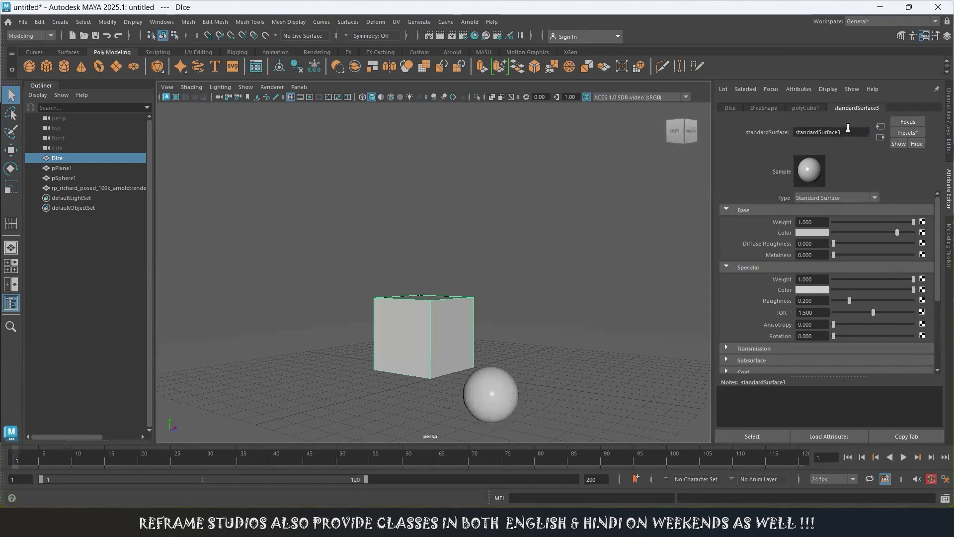
drag(847, 133, 762, 135)
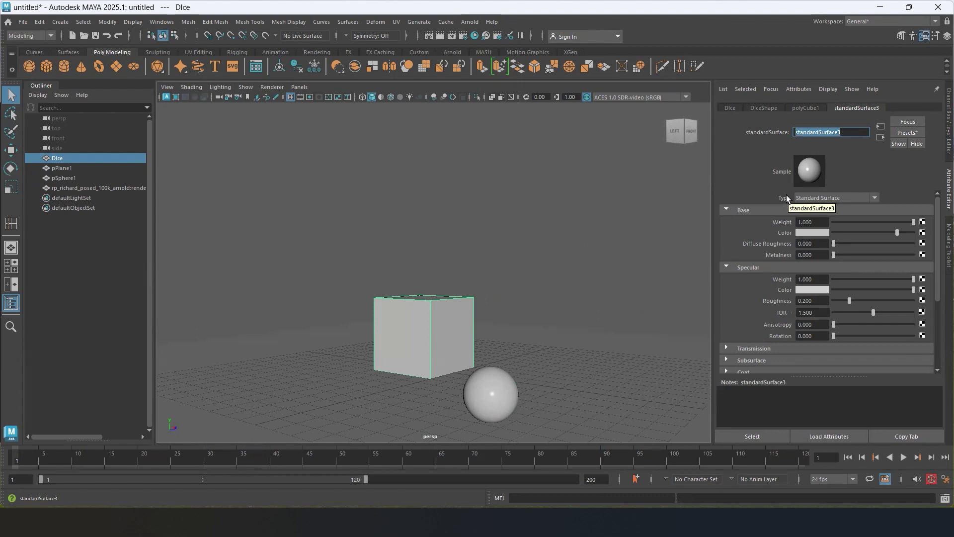
text(Fibre)
key(Return)
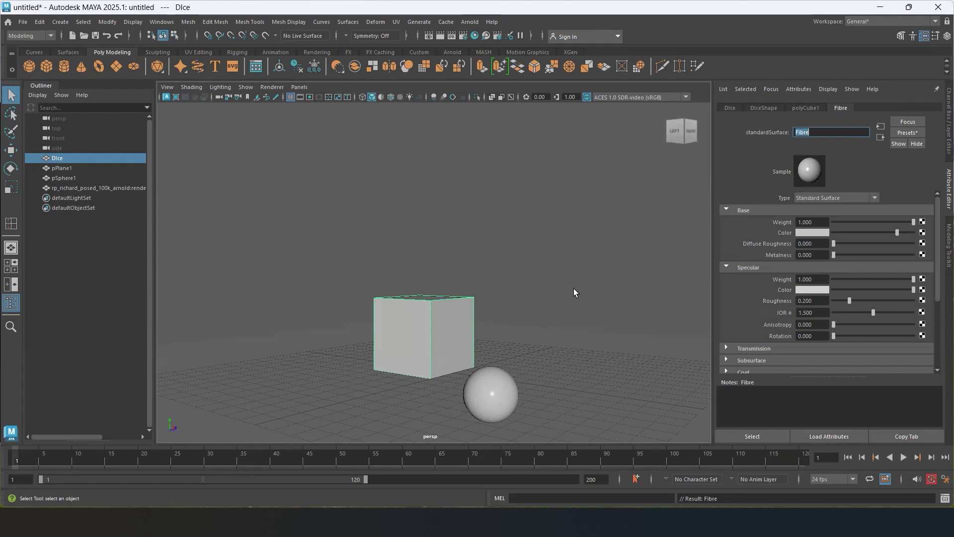
- Rename the sphere's Standard Surface material as rubber and clear the selection
click(492, 389)
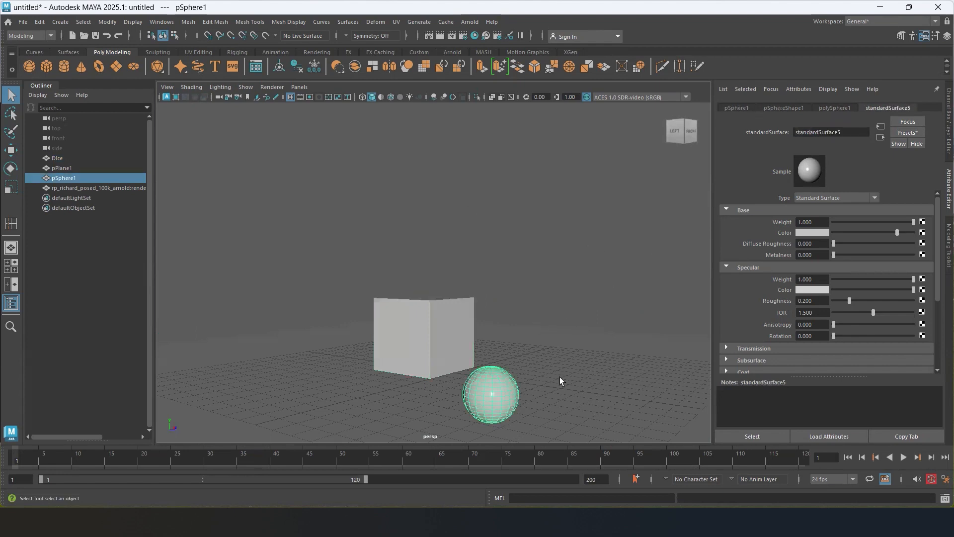
double_click(835, 132)
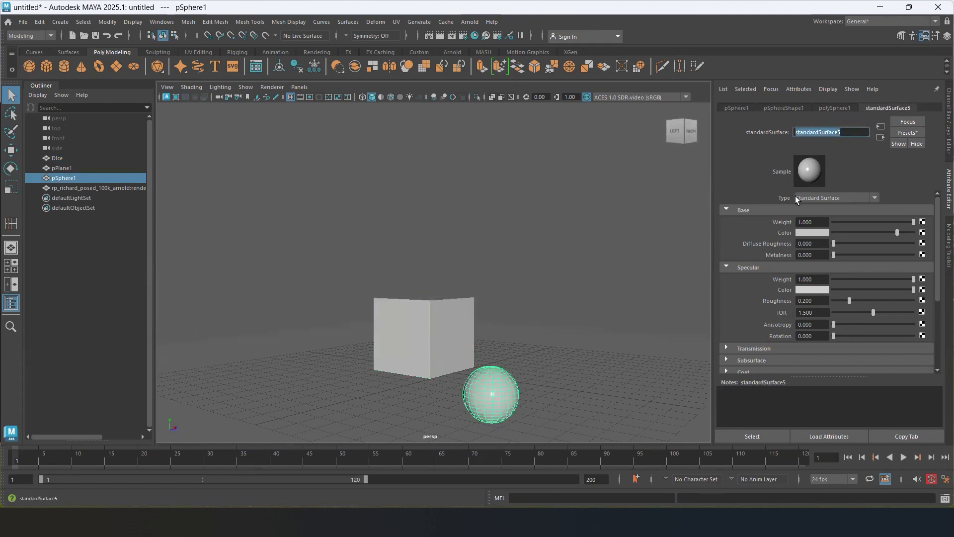
text(rubber)
key(Return)
click(499, 251)
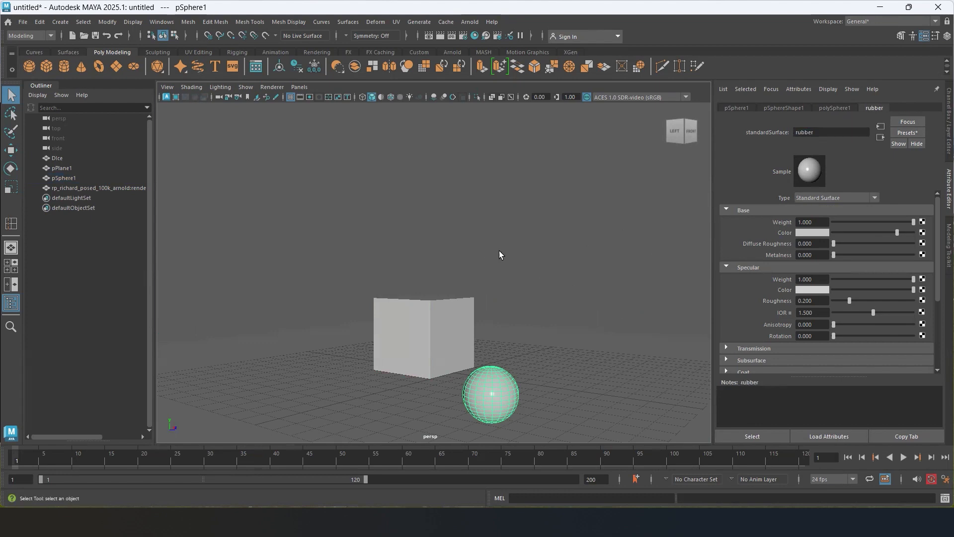
alt+drag(630, 315, 598, 315)
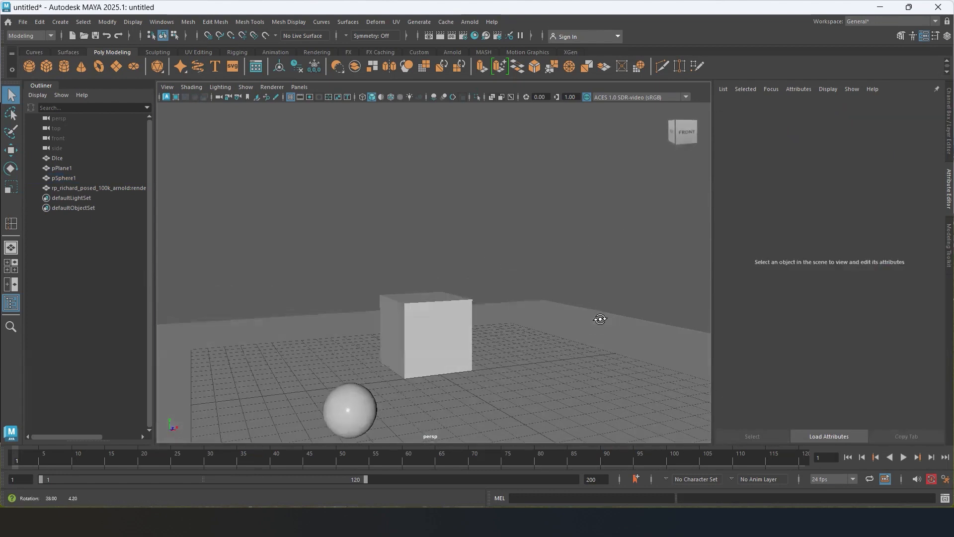
- Select the Dice cube with its Fibre material and switch to Chrome's "cube texture UV" image results
click(462, 344)
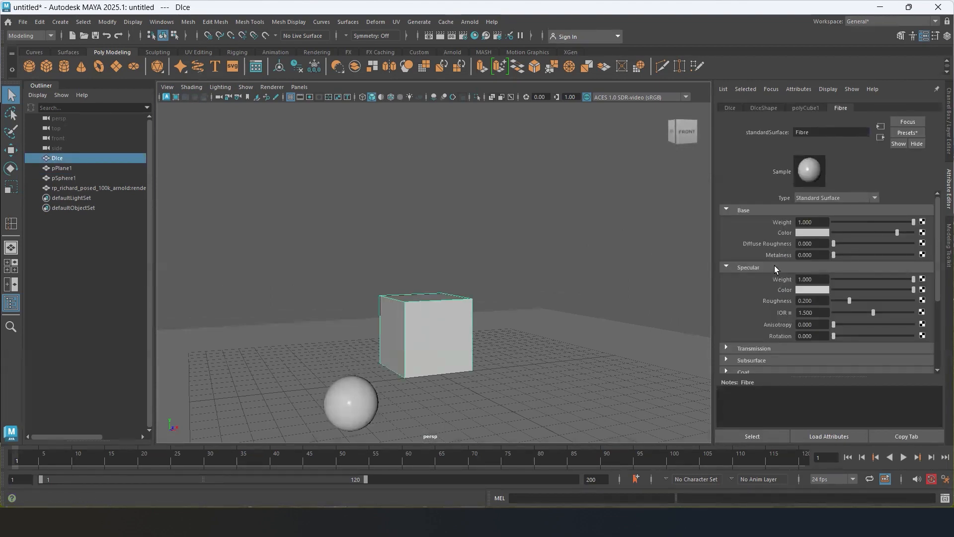
click(815, 231)
click(579, 521)
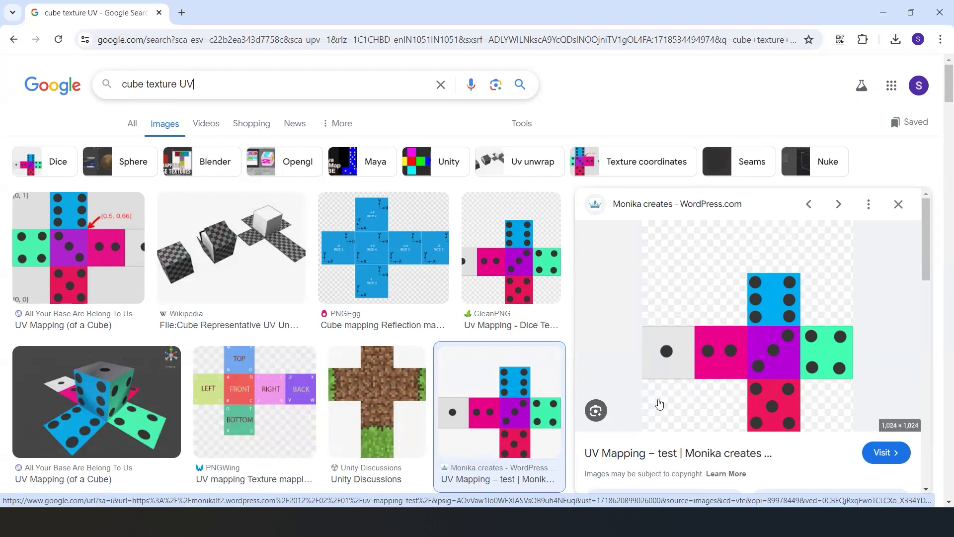
- Look through the sourceimages folder in File Explorer and preview the existing cube1 dice texture
click(591, 521)
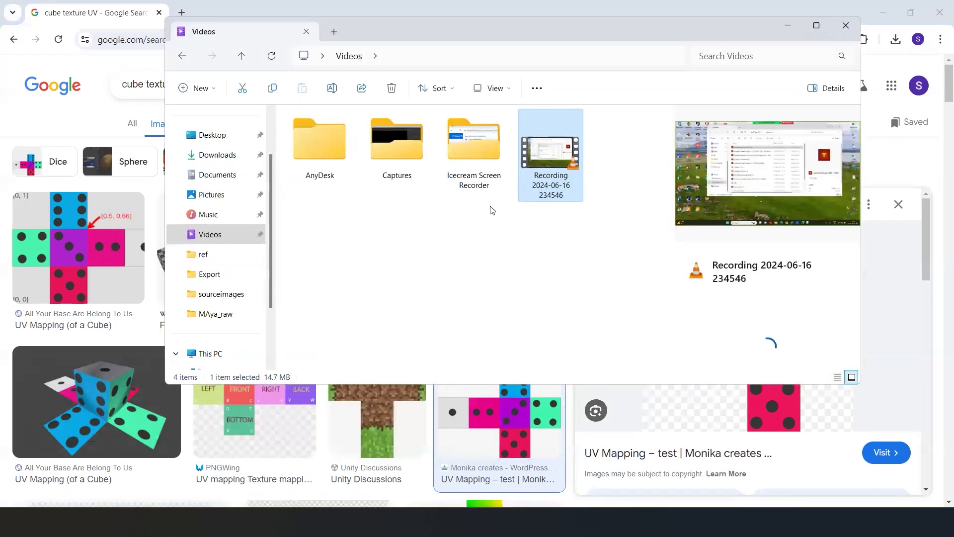
scroll(243, 298, down, 2)
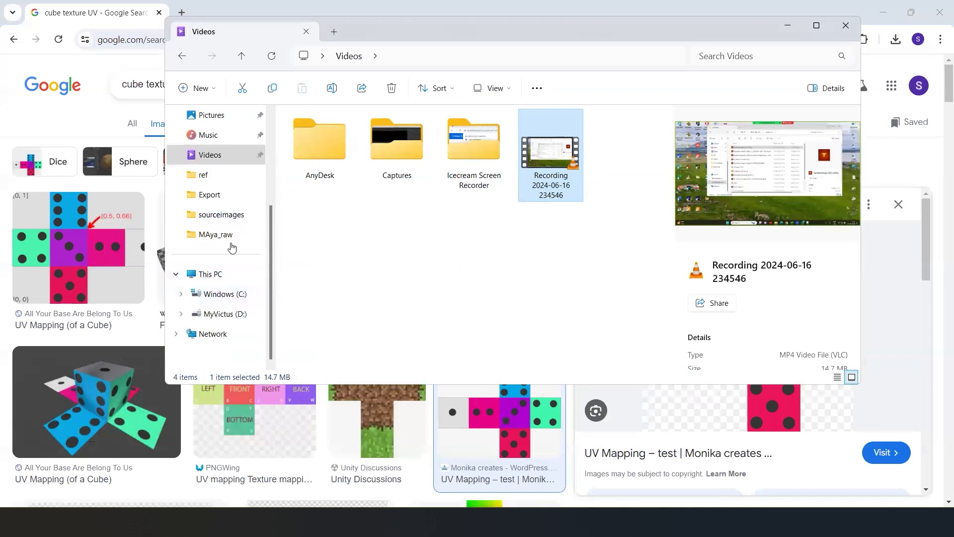
click(226, 215)
scroll(480, 224, down, 2)
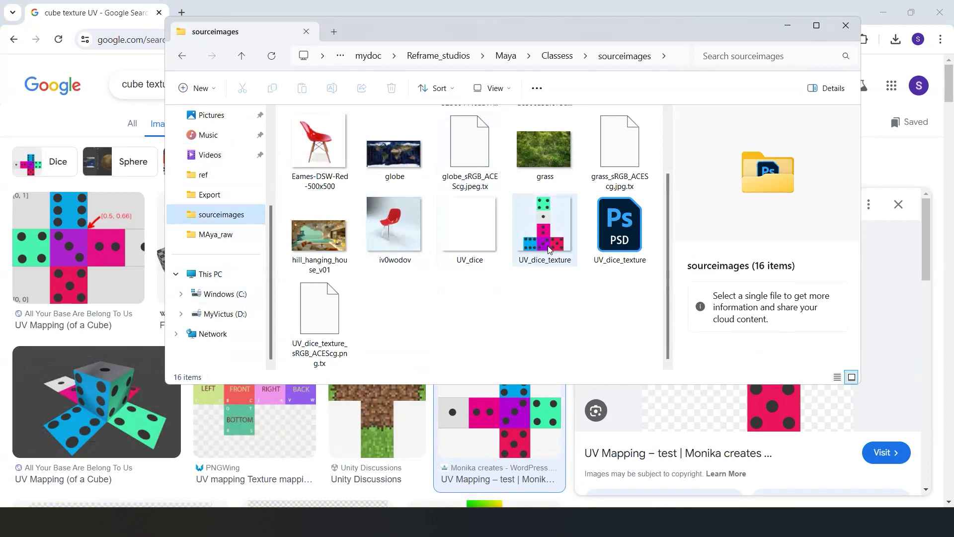
scroll(551, 247, up, 2)
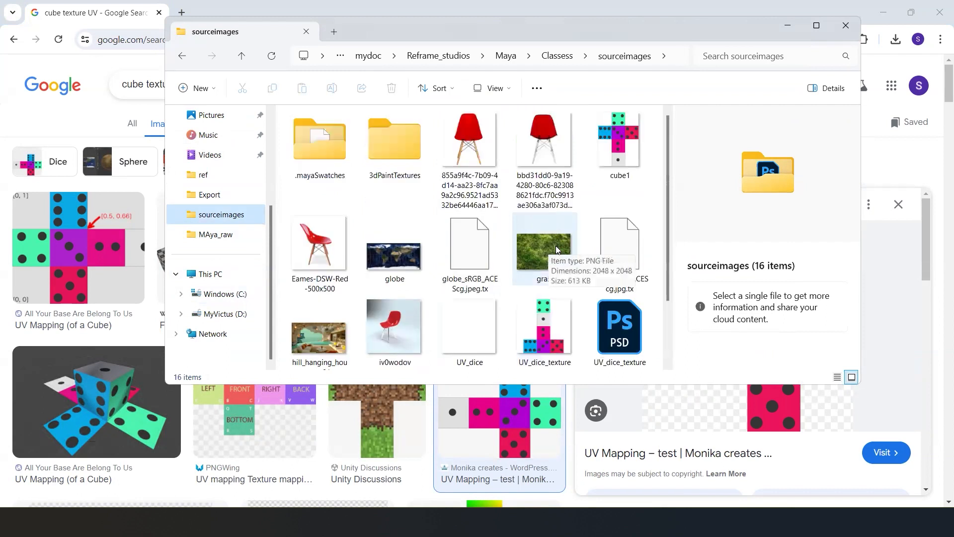
click(618, 131)
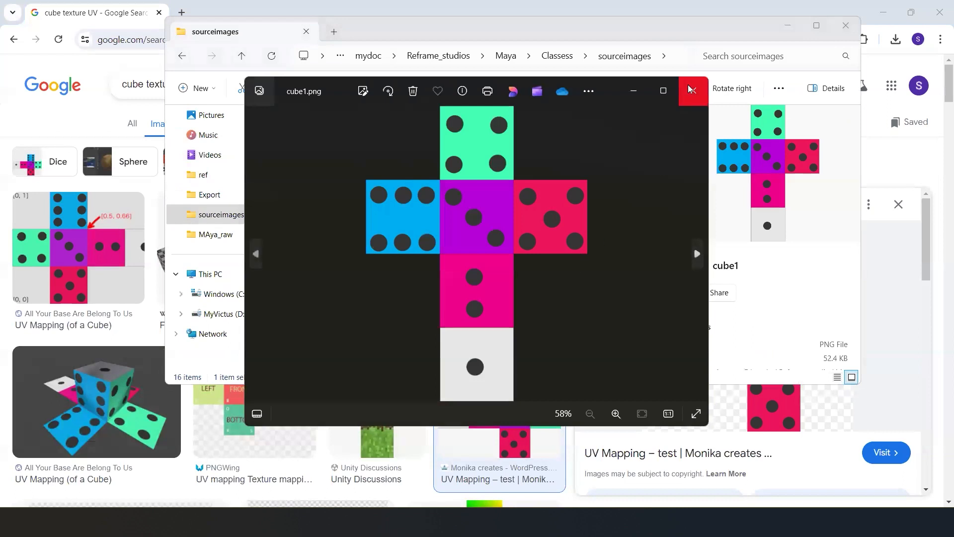
click(691, 90)
scroll(568, 290, down, 2)
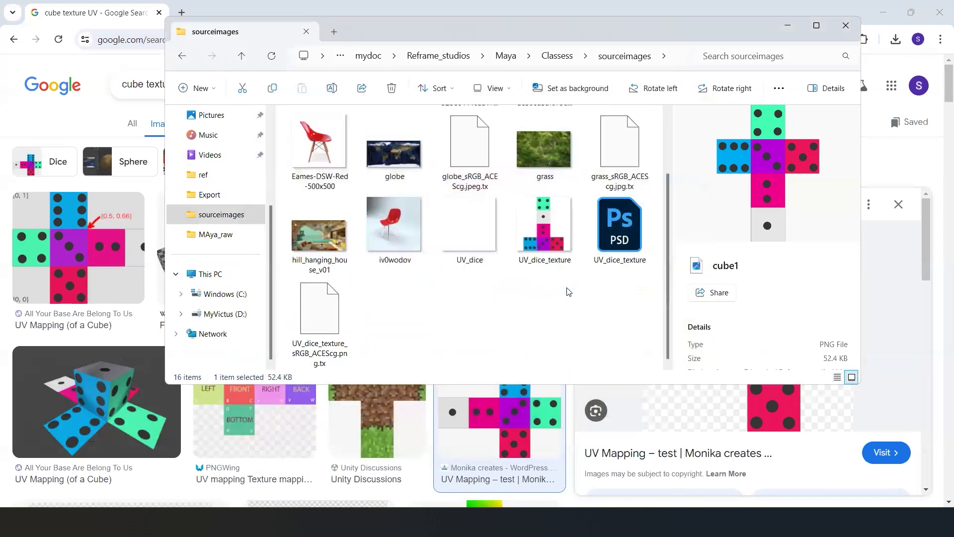
scroll(568, 290, up, 2)
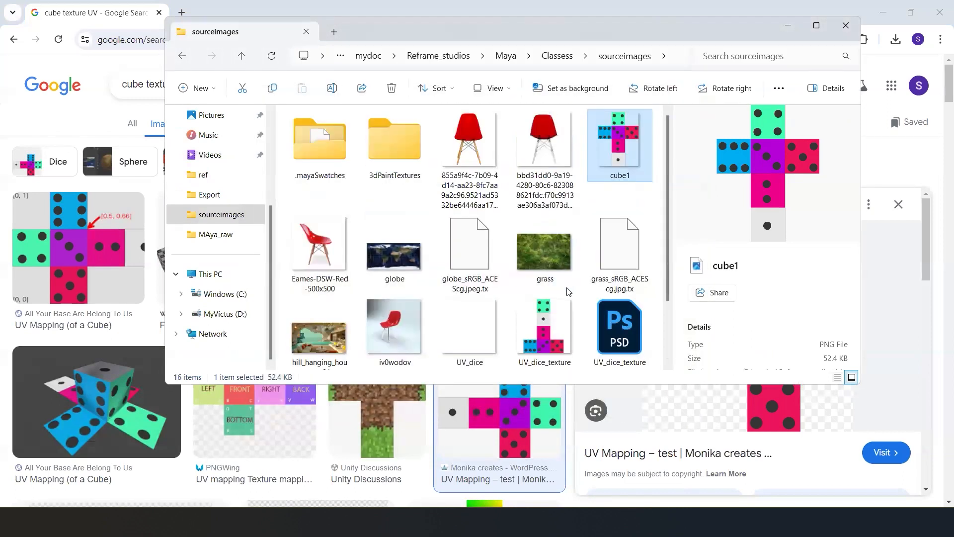
click(788, 25)
- Save the unfolded dice image from the Google preview into the sourceimages folder as the PNG file cube1_dowloaded
right_click(728, 338)
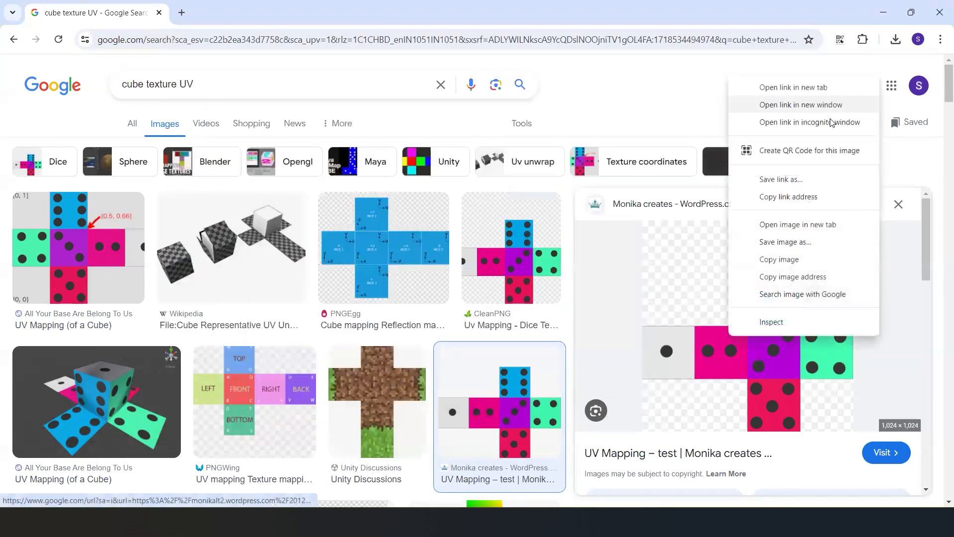
click(801, 243)
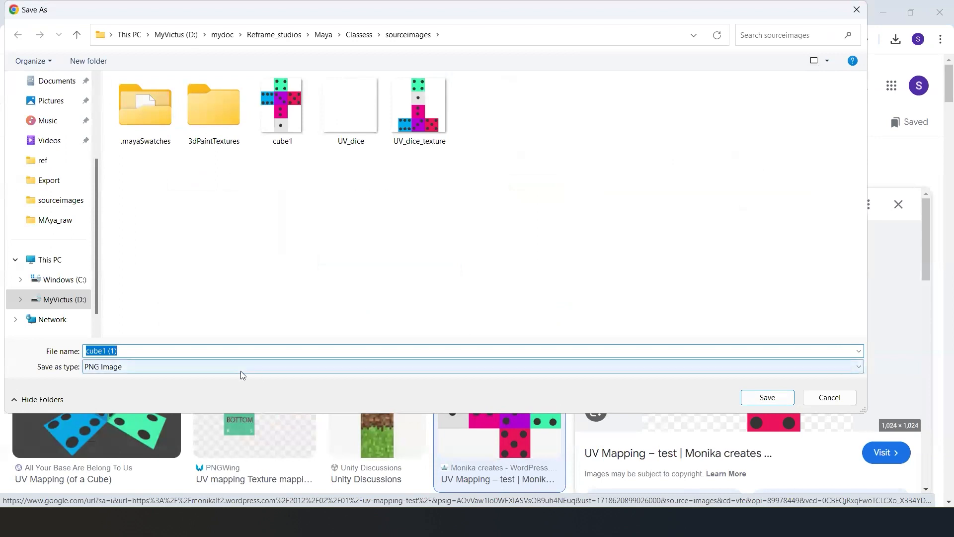
click(132, 350)
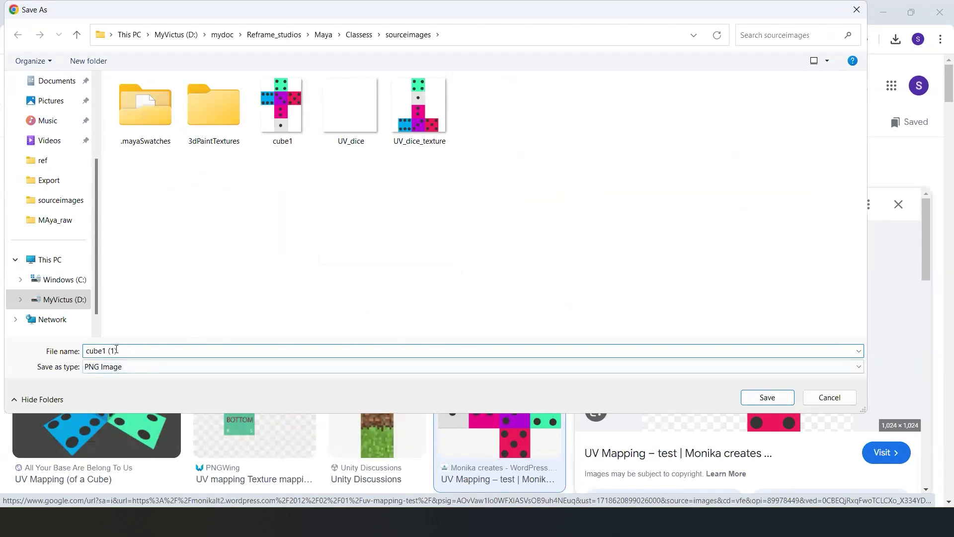
drag(116, 349, 53, 355)
click(129, 351)
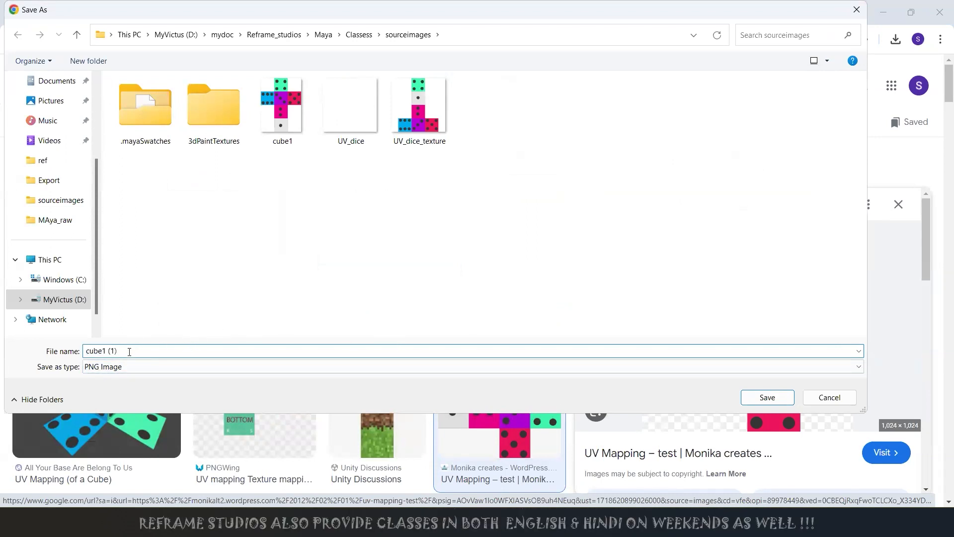
key(BackSpace)
key(BackSpace)
key(BackSpace)
key(BackSpace)
text(_)
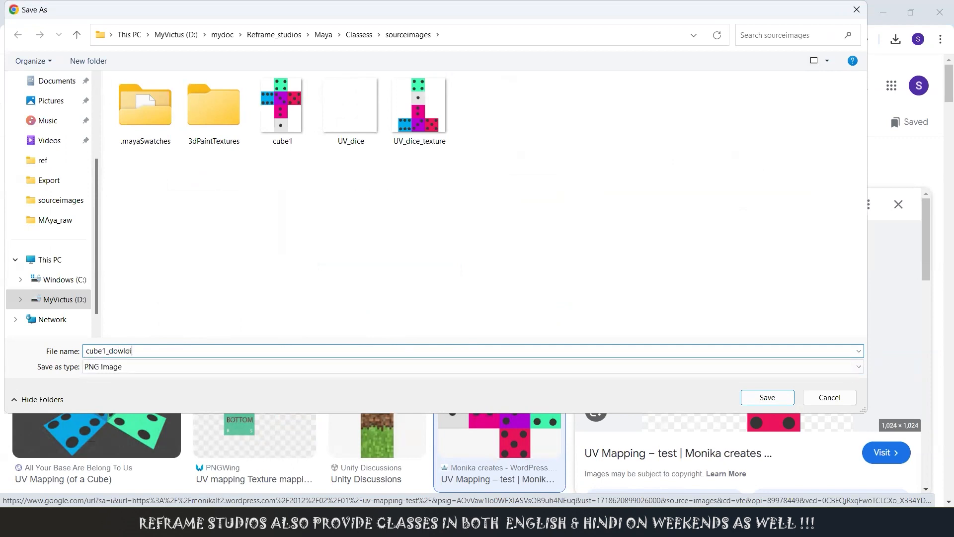
text(dowloi)
key(BackSpace)
text(aded)
key(Return)
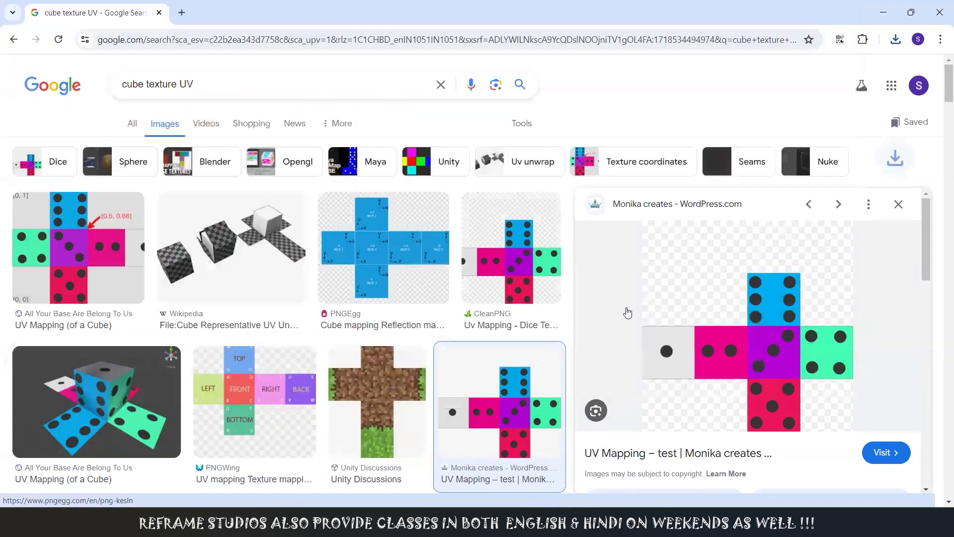
- Show the saved cube1_dowloaded file in its folder and preview the image
click(863, 68)
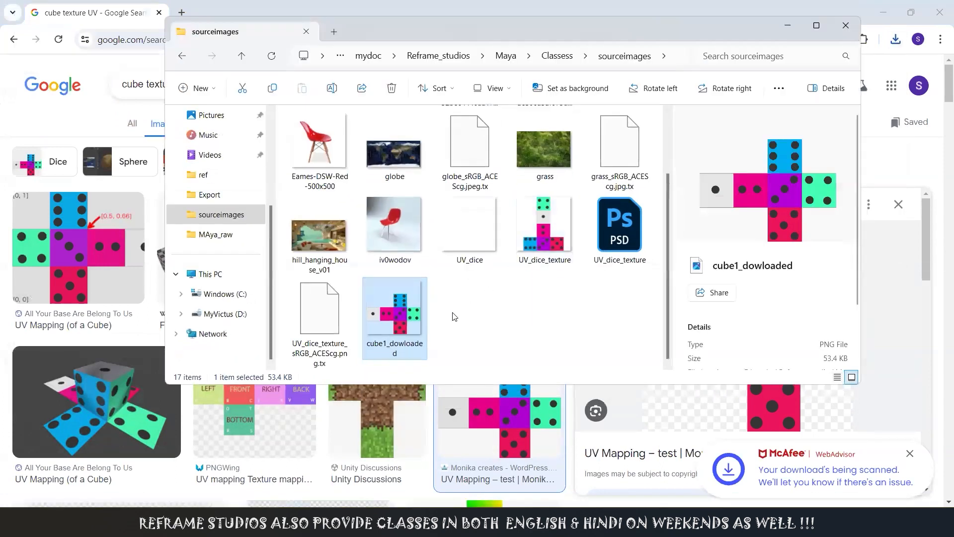
double_click(406, 319)
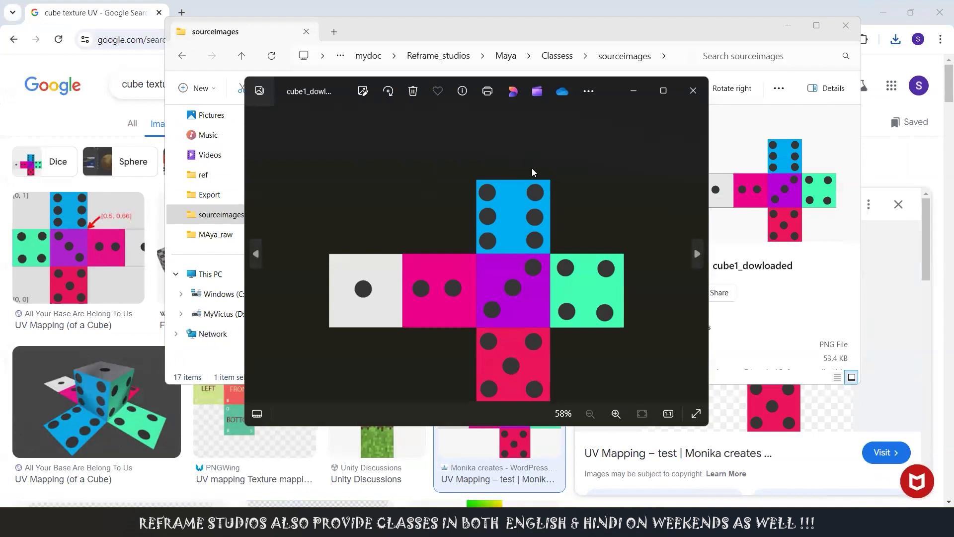
click(693, 90)
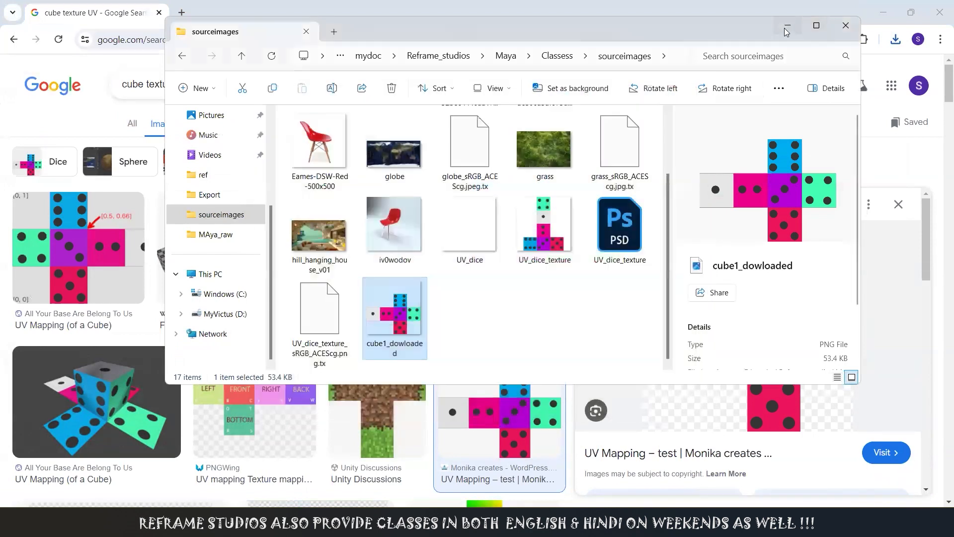
- Return to Maya and set the base color of the Dice cube's Fibre material to blue, HSV 240, 1, 1
click(788, 25)
click(883, 13)
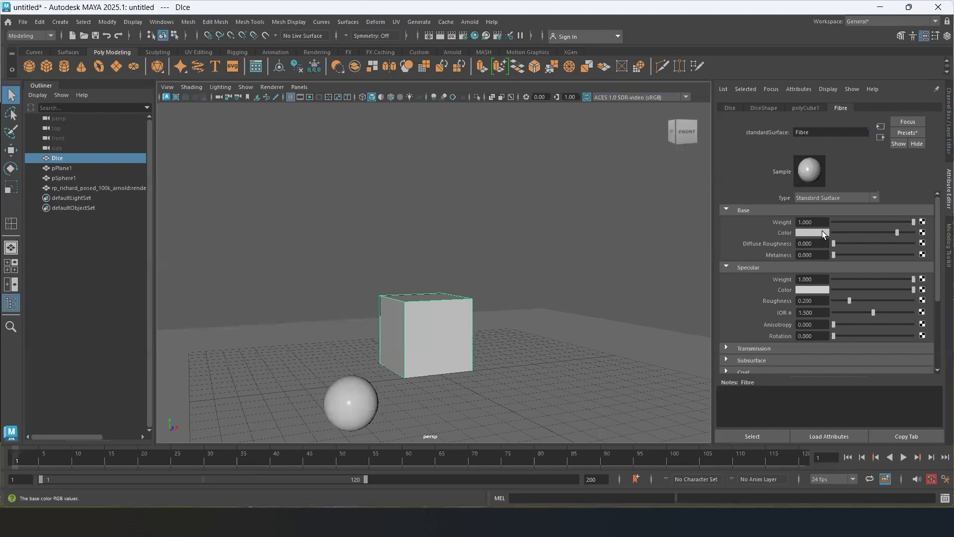
click(806, 231)
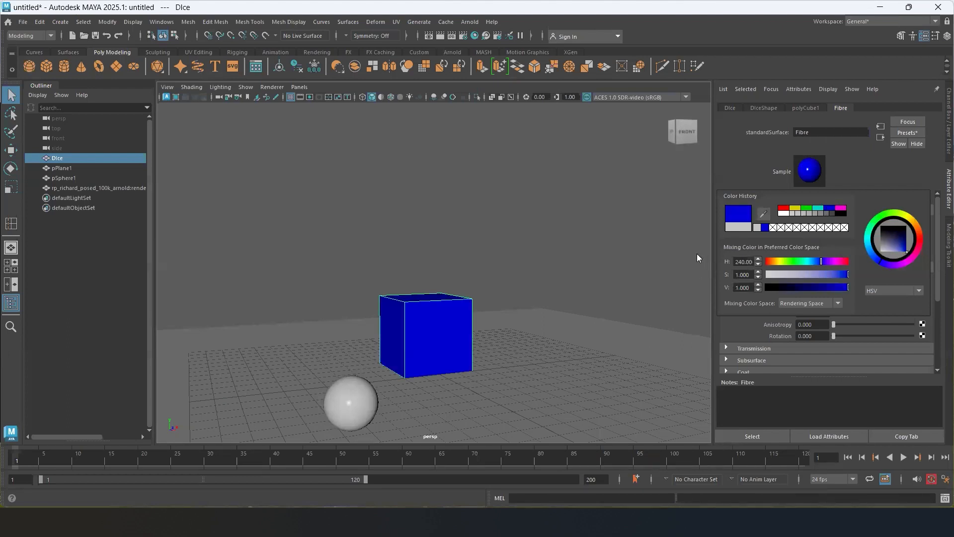
- Set the base color of the sphere's rubber material to red
click(342, 403)
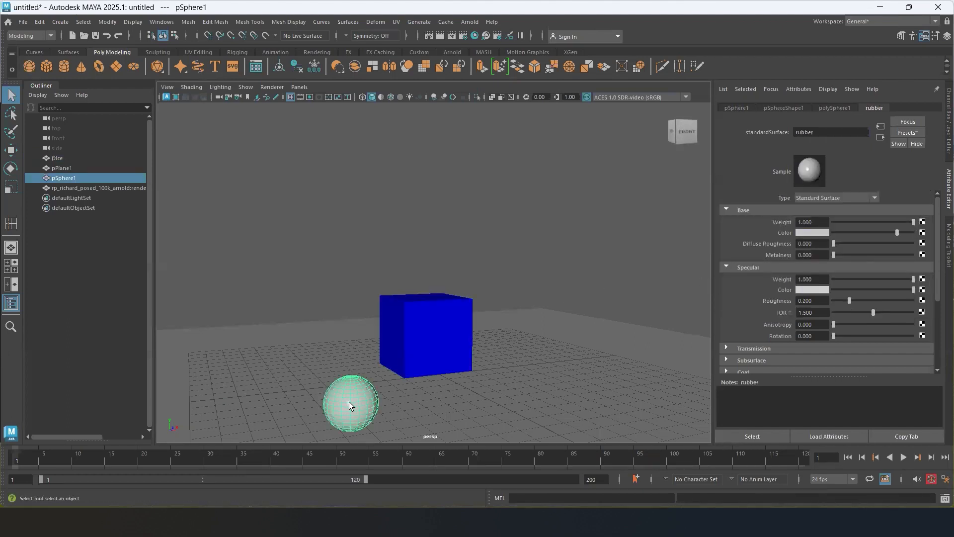
click(822, 233)
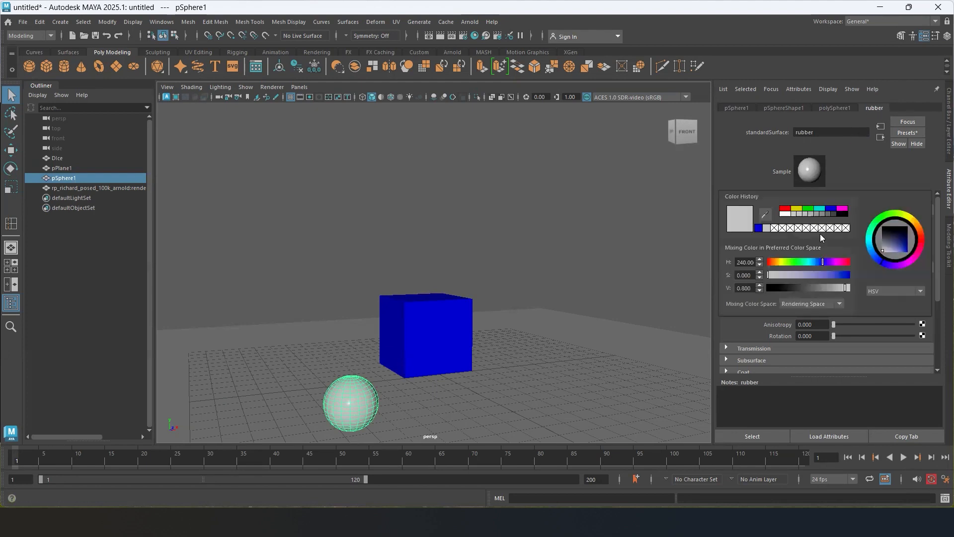
click(785, 208)
- Set the base color of the ground plane's material to cyan, hue 180 and value 1, and adjust its saturation
click(534, 349)
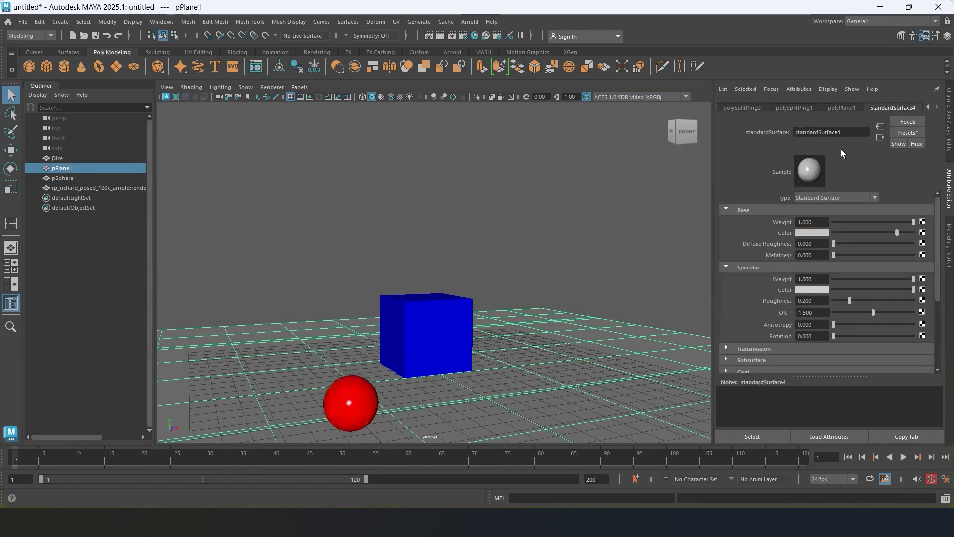
click(814, 232)
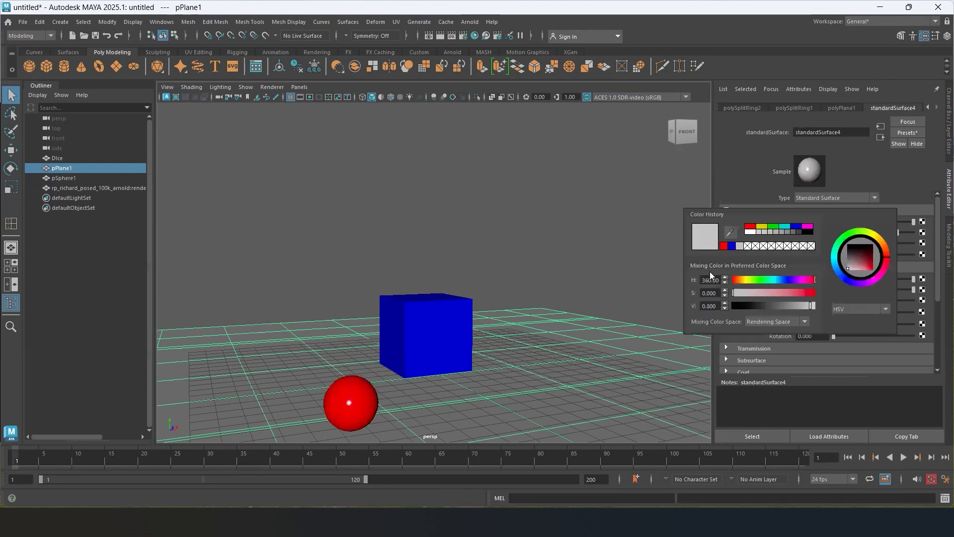
click(785, 227)
click(773, 292)
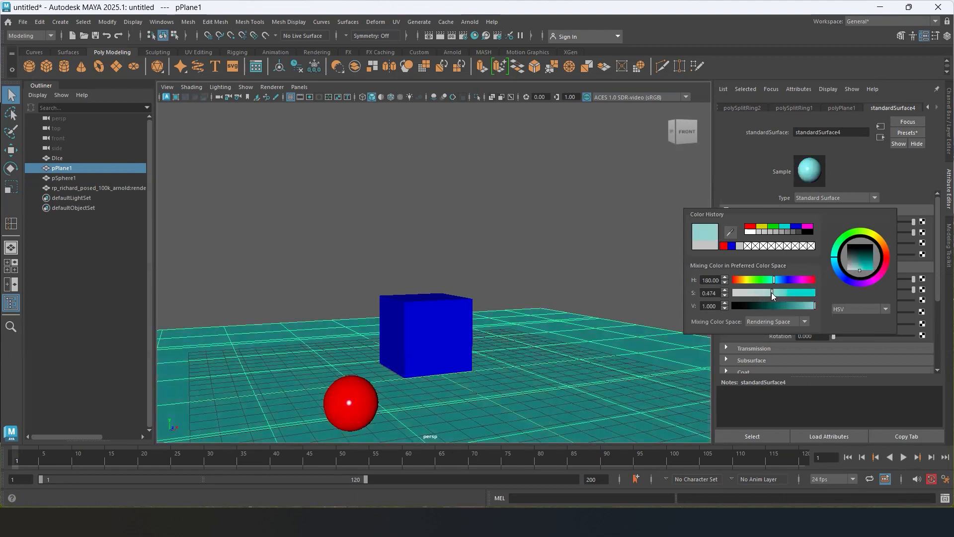
click(586, 267)
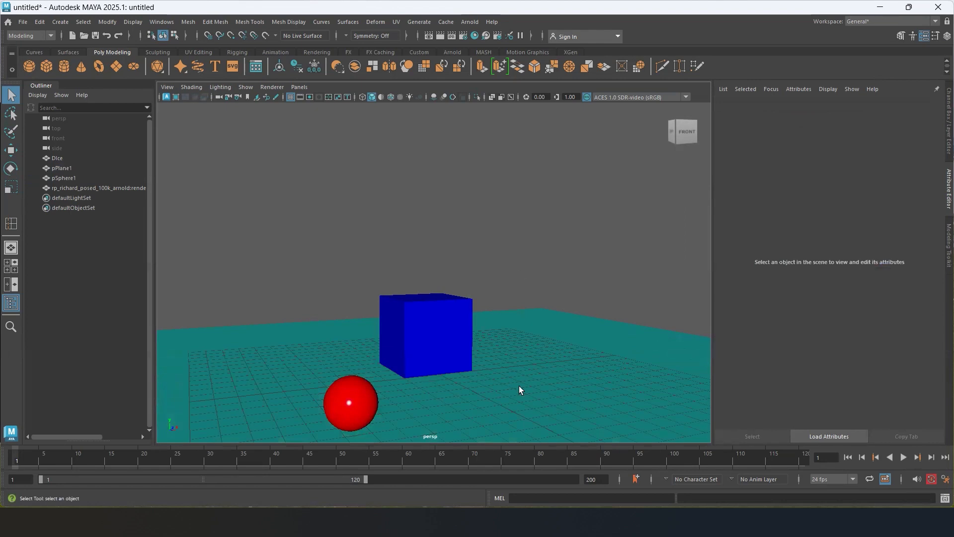
- Browse the 2D, 3D and other texture types for the Dice cube's Fibre base color and connect a File texture to it
click(446, 334)
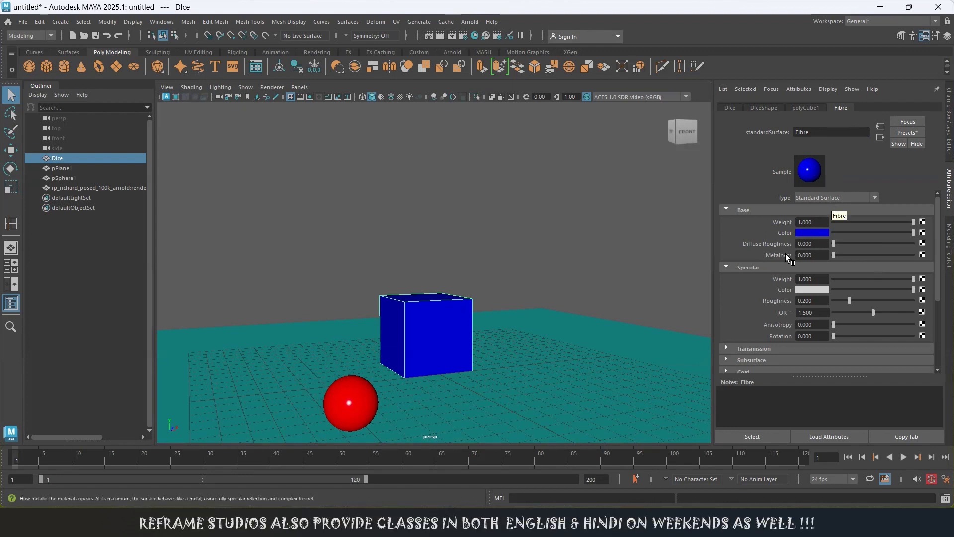
click(922, 233)
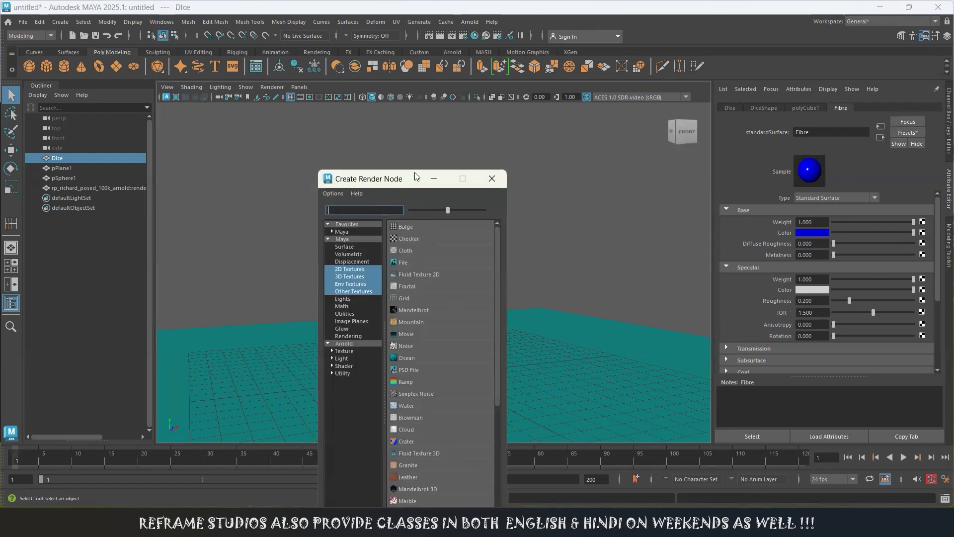
drag(415, 176, 530, 88)
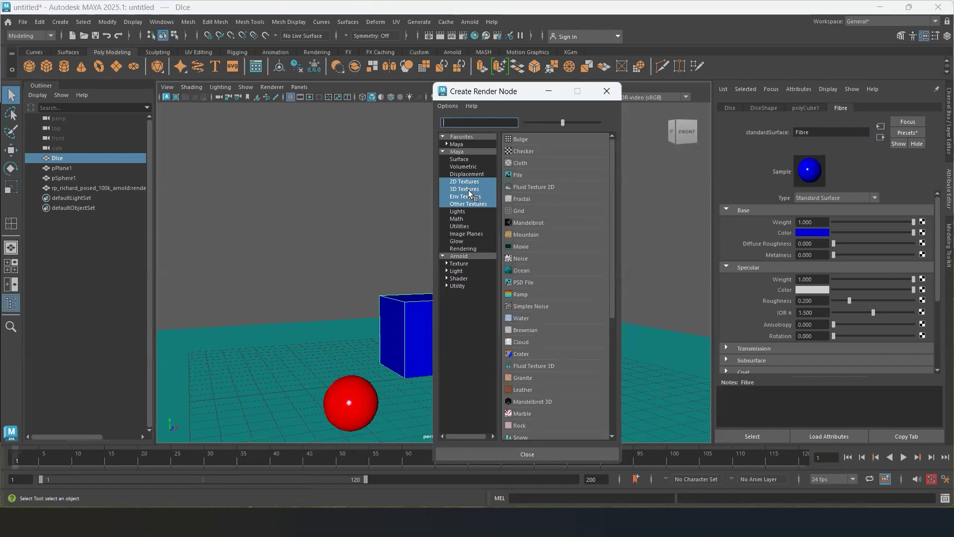
click(460, 152)
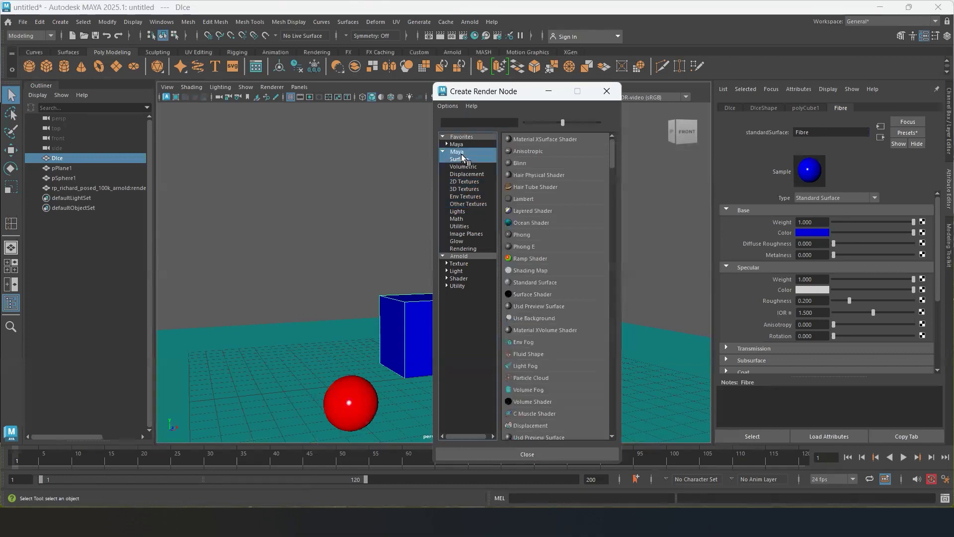
click(464, 182)
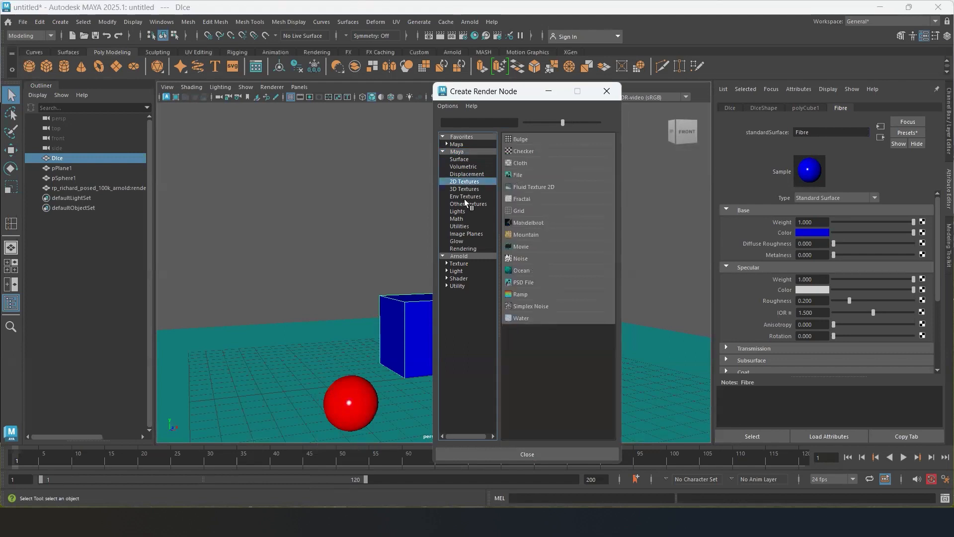
shift+click(465, 202)
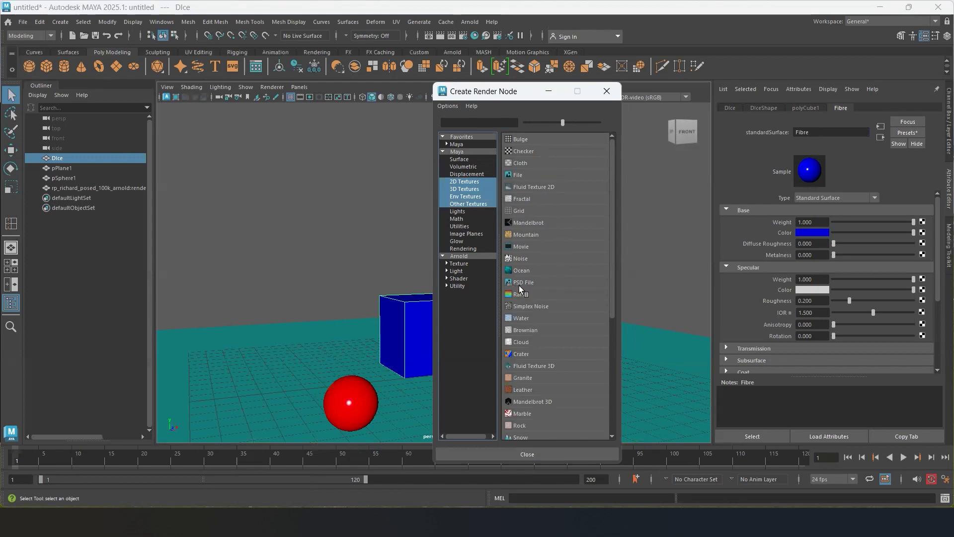
click(520, 173)
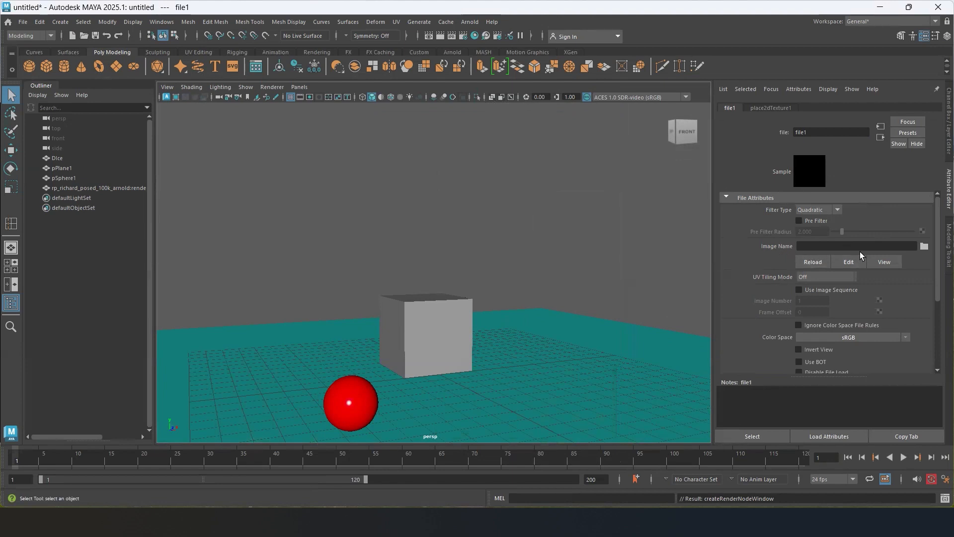
- Load cube1_dowloaded.png from the sourceimages folder as the File texture's image
click(924, 246)
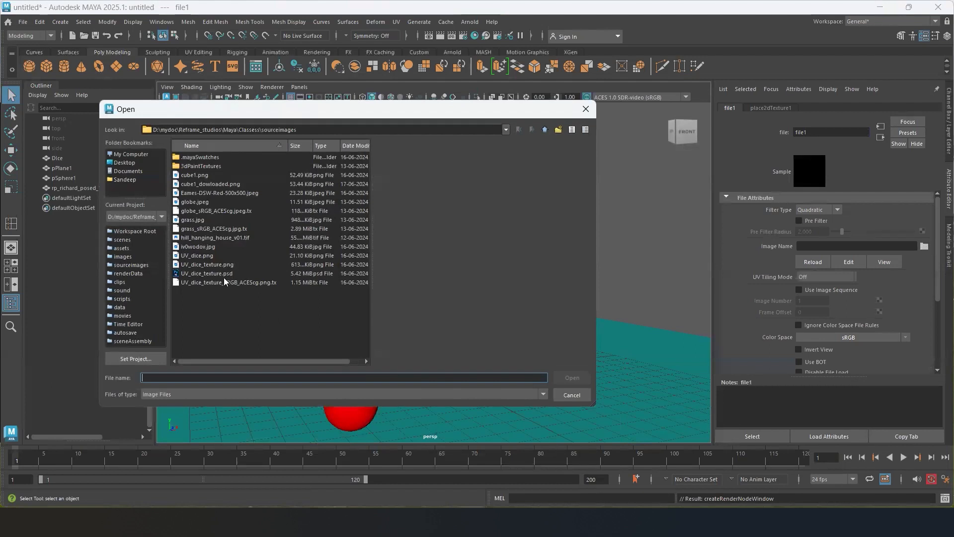
click(199, 247)
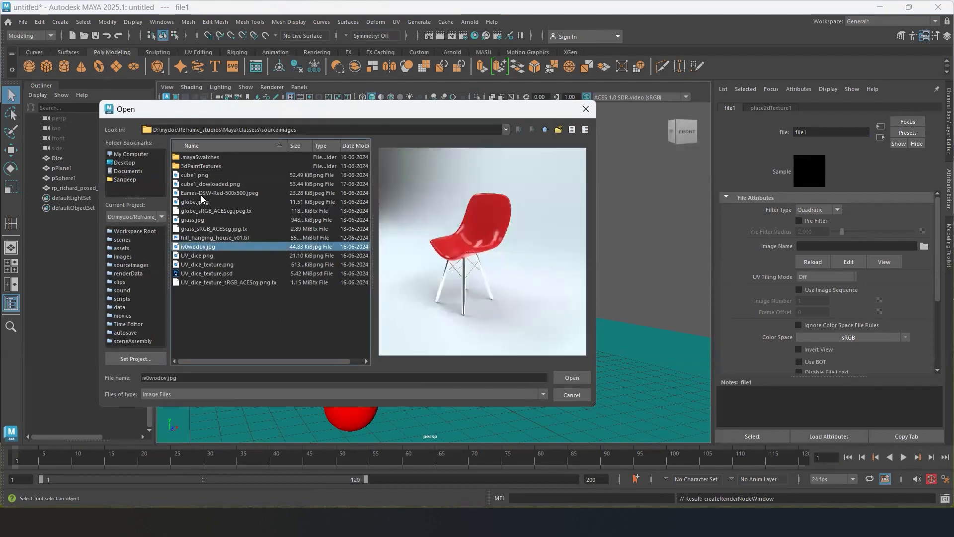
click(208, 183)
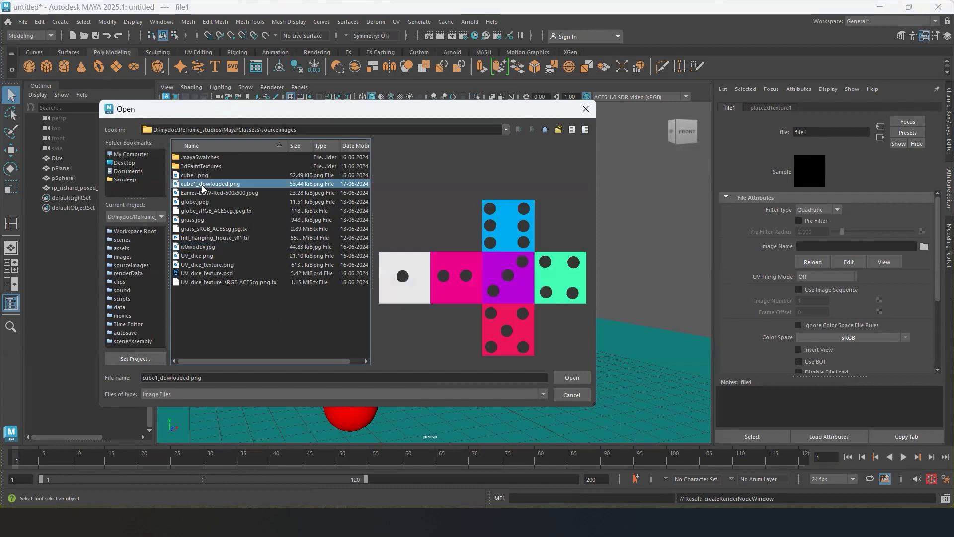
click(576, 377)
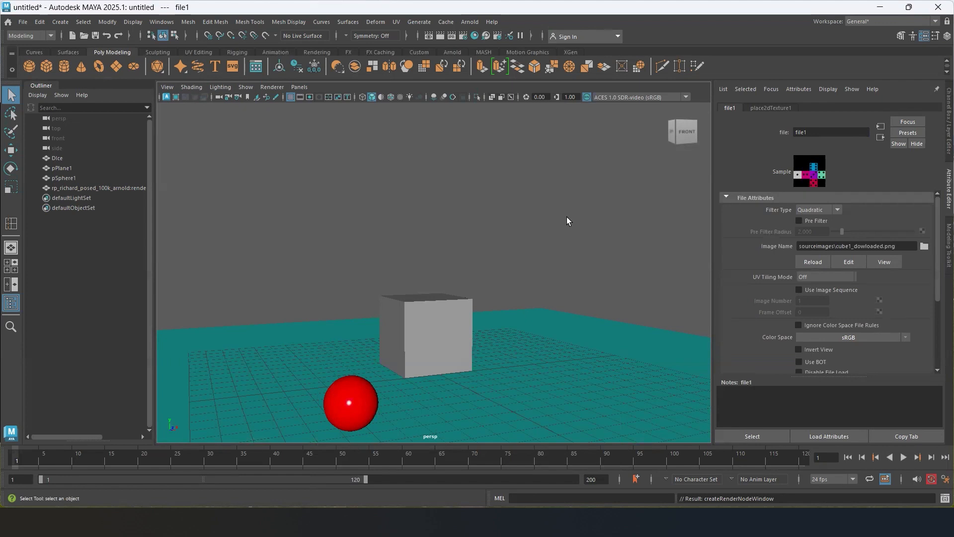
click(526, 255)
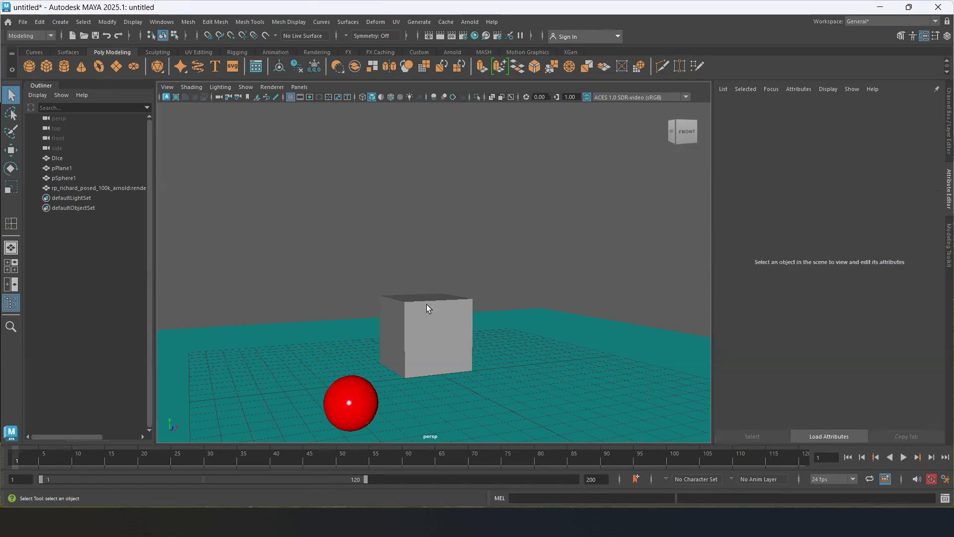
- Select the Dice cube and show the film gate and then the resolution gate in the perspective view
click(424, 317)
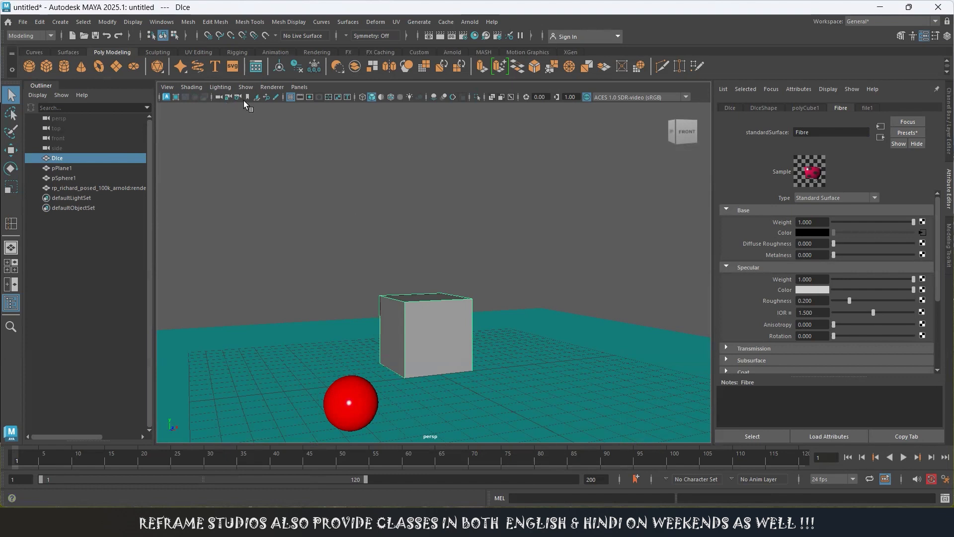
click(299, 98)
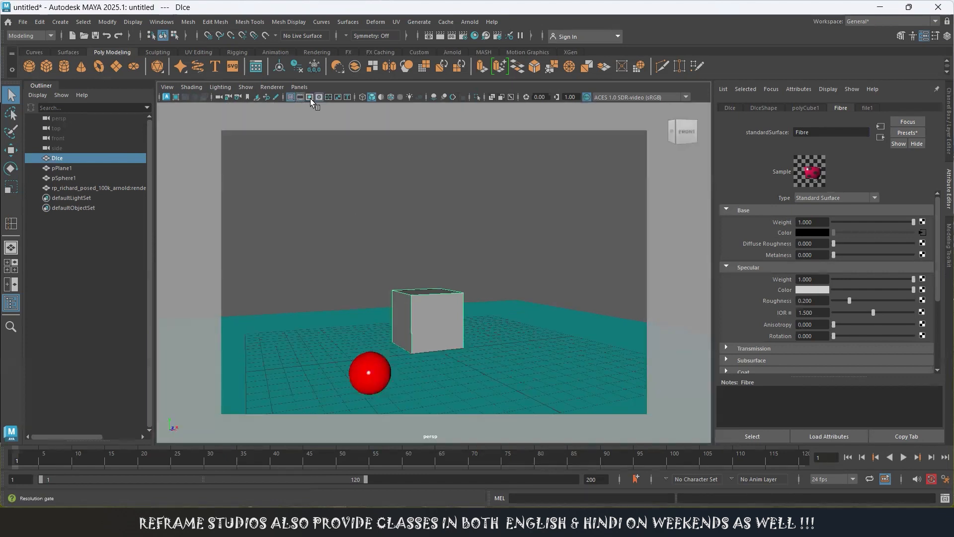
click(309, 97)
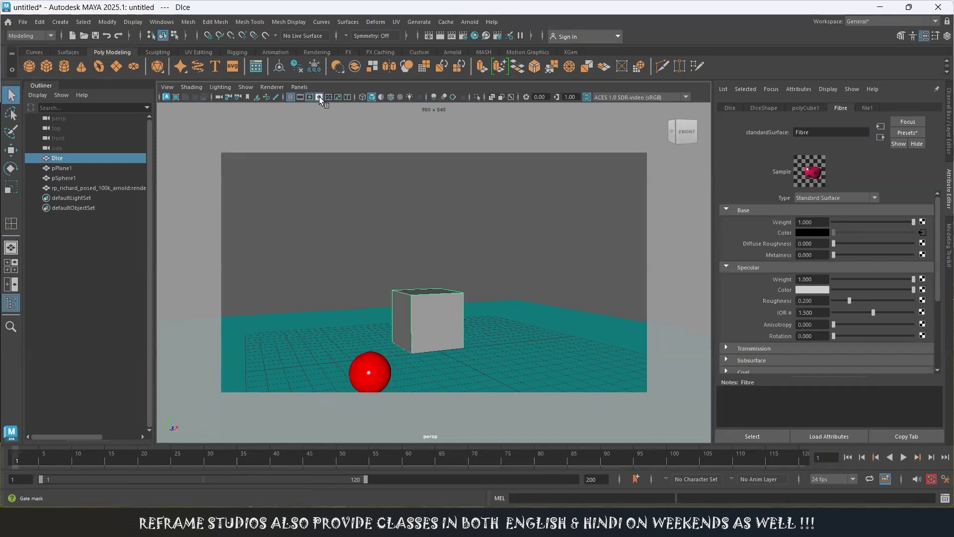
- Compare the wireframe, smooth shaded, default material and wireframe-on-shaded display modes, ending in plain smooth shading
click(362, 97)
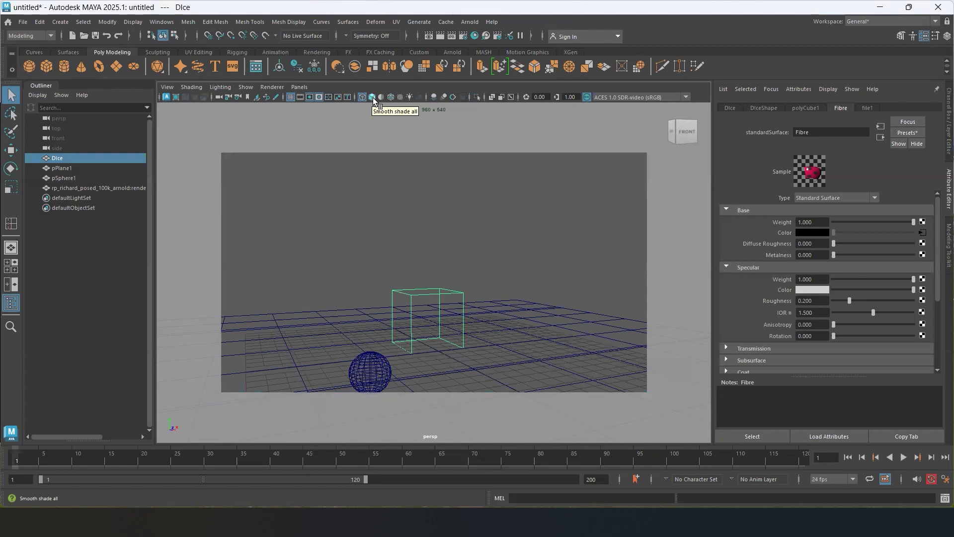
click(372, 98)
click(380, 98)
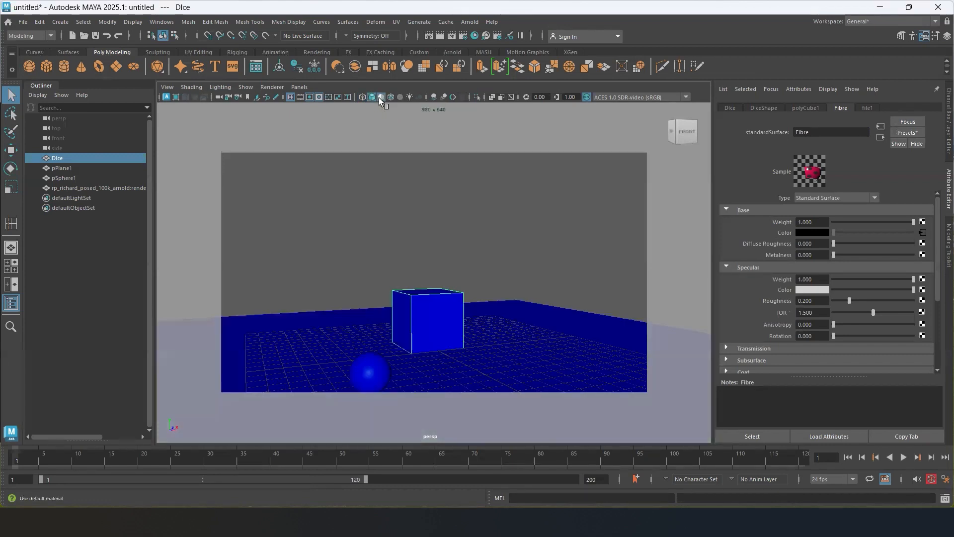
click(379, 98)
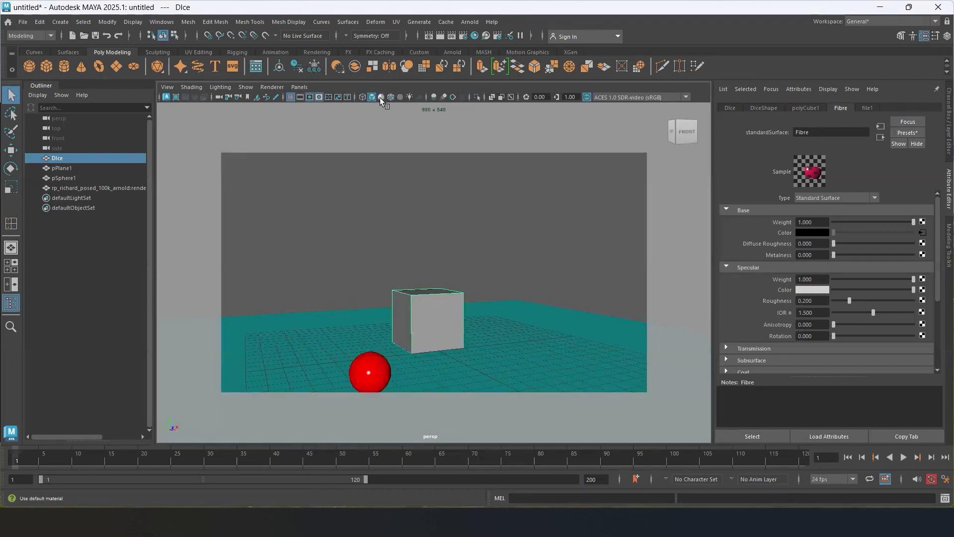
click(391, 97)
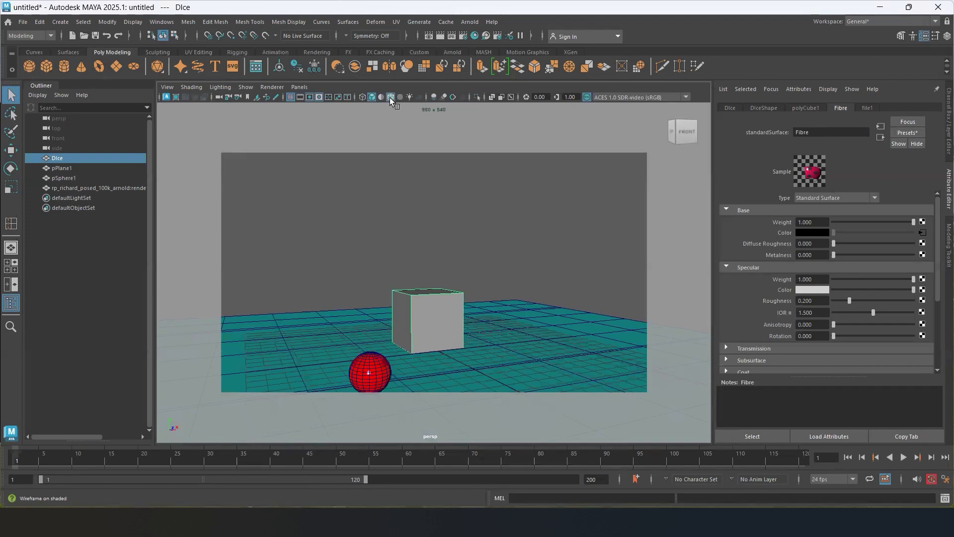
click(390, 98)
- Show textures in the perspective view to inspect the dice image on the cube's faces, and hide them again
click(400, 98)
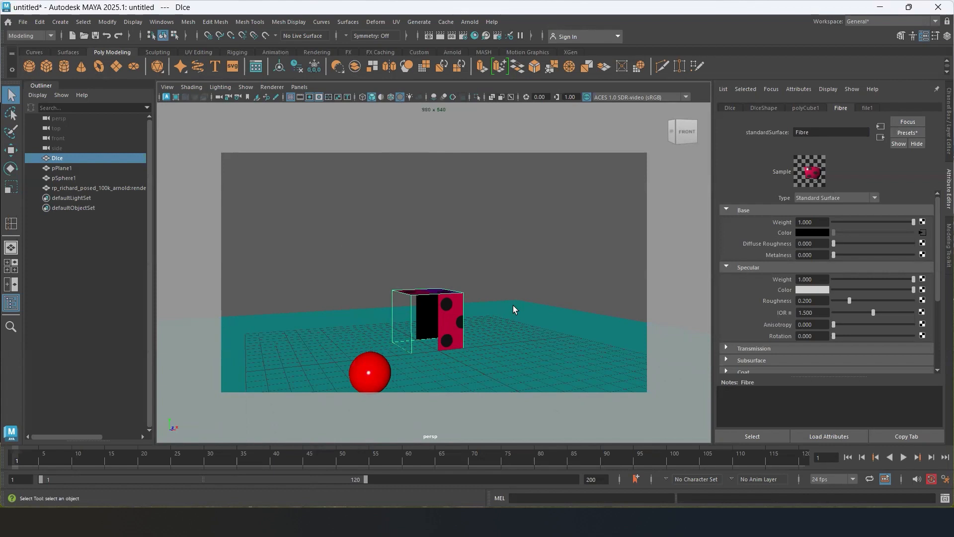
alt+drag(494, 322, 468, 311)
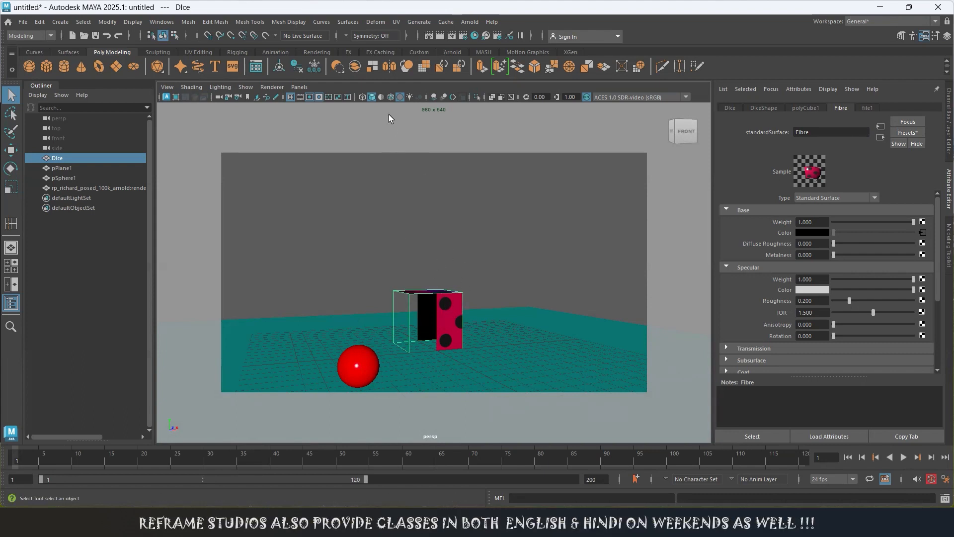
alt+drag(457, 320, 422, 316)
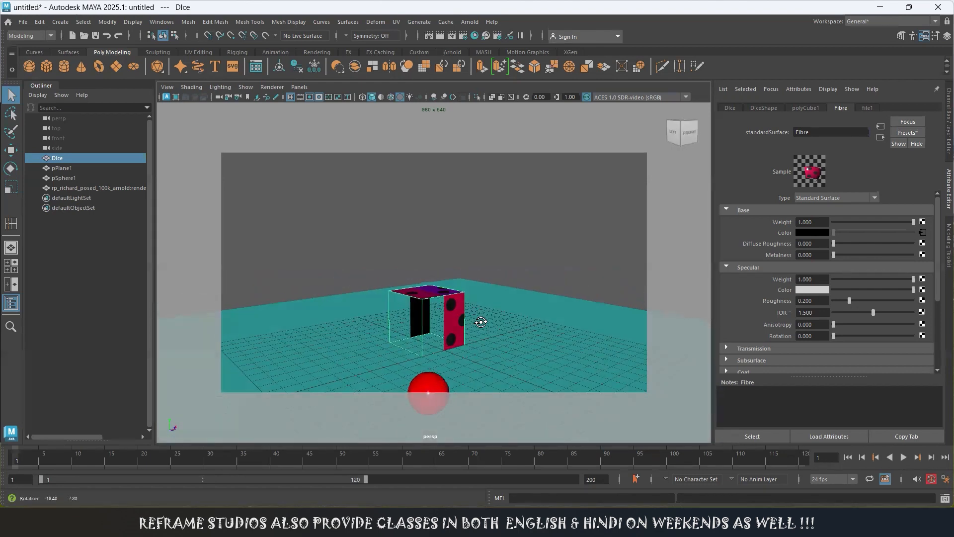
click(401, 98)
- Switch the Dice cube to face selection and select its face f[0]
right_drag(431, 306, 430, 253)
alt+drag(442, 324, 385, 330)
click(451, 328)
click(450, 332)
click(430, 326)
alt+drag(451, 328, 467, 308)
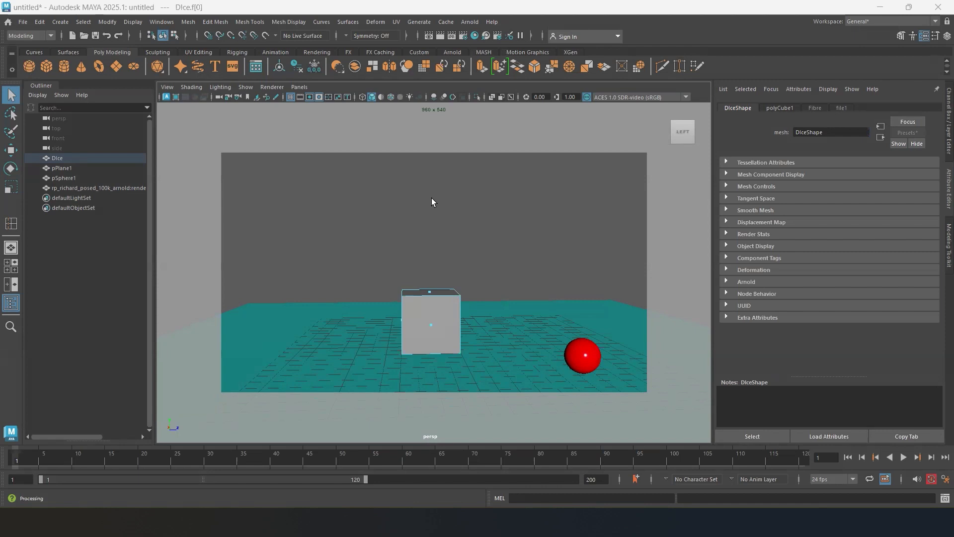
- Open the Dice cube's UV layout in a maximized UV Editor with the checker pattern and texture image hidden
click(396, 21)
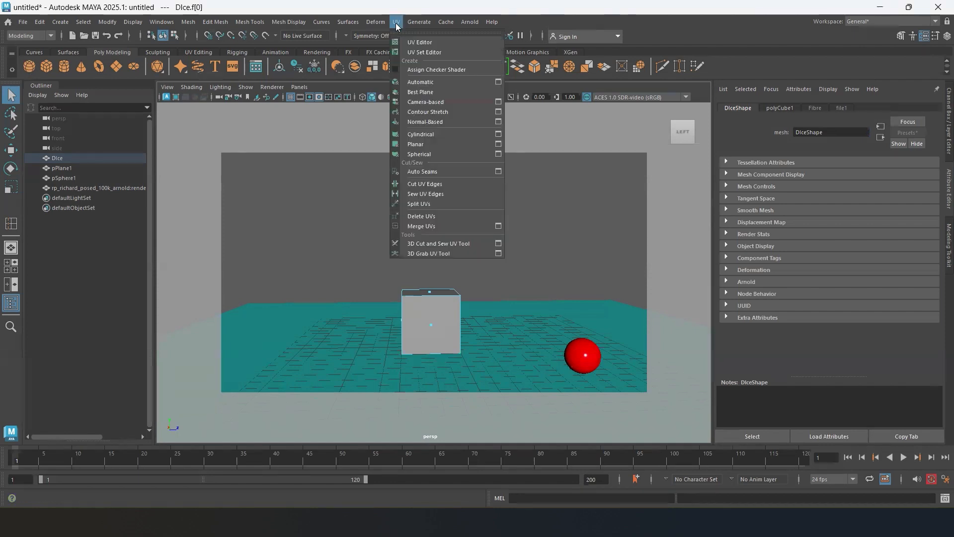
click(423, 43)
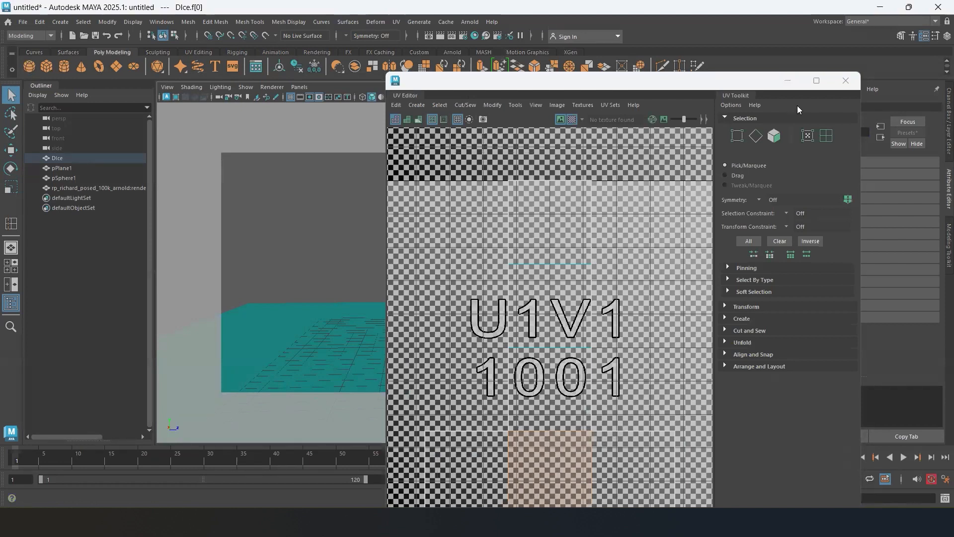
click(572, 119)
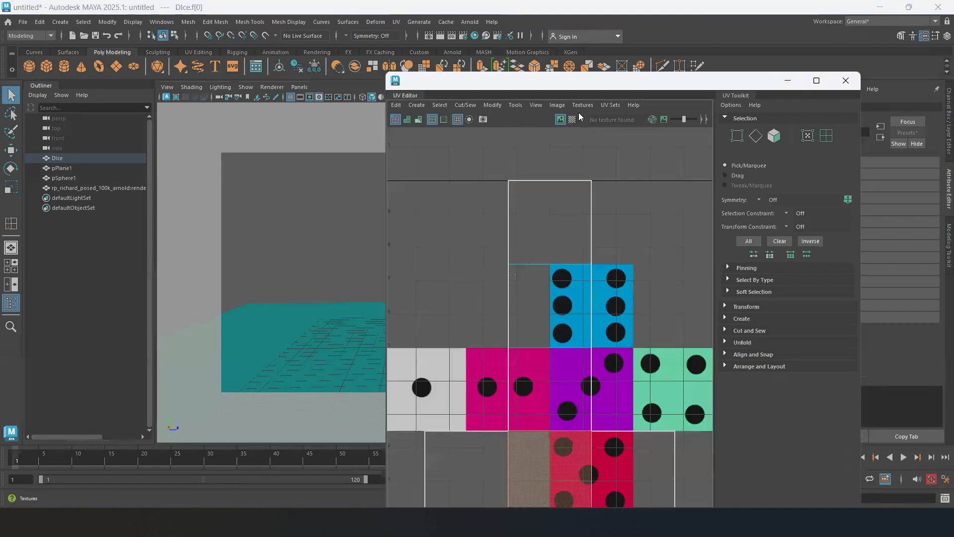
click(560, 120)
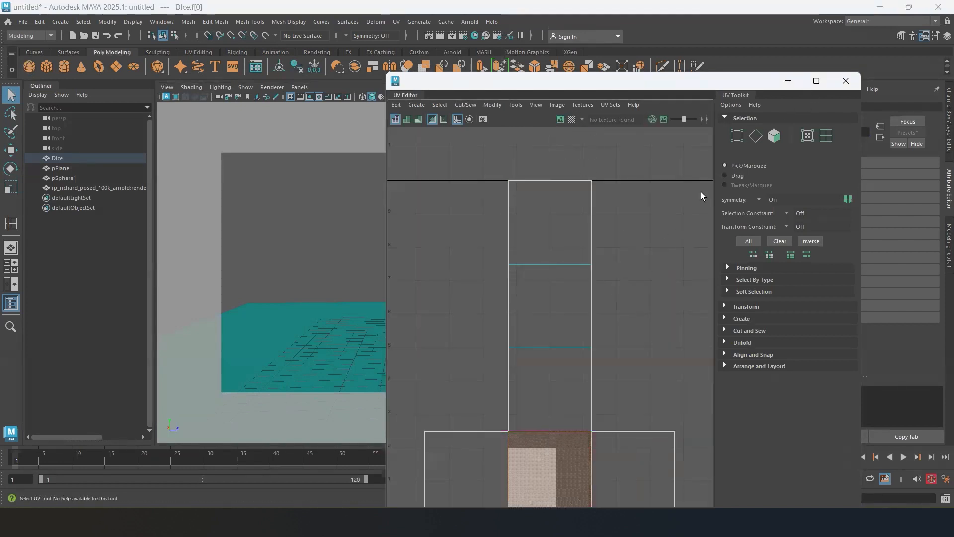
click(816, 80)
scroll(610, 220, down, 5)
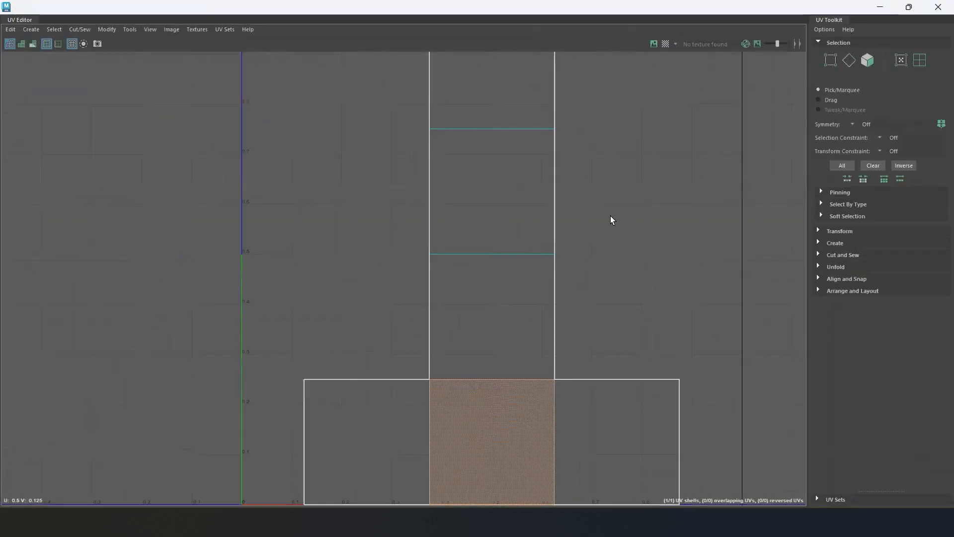
scroll(611, 216, down, 1)
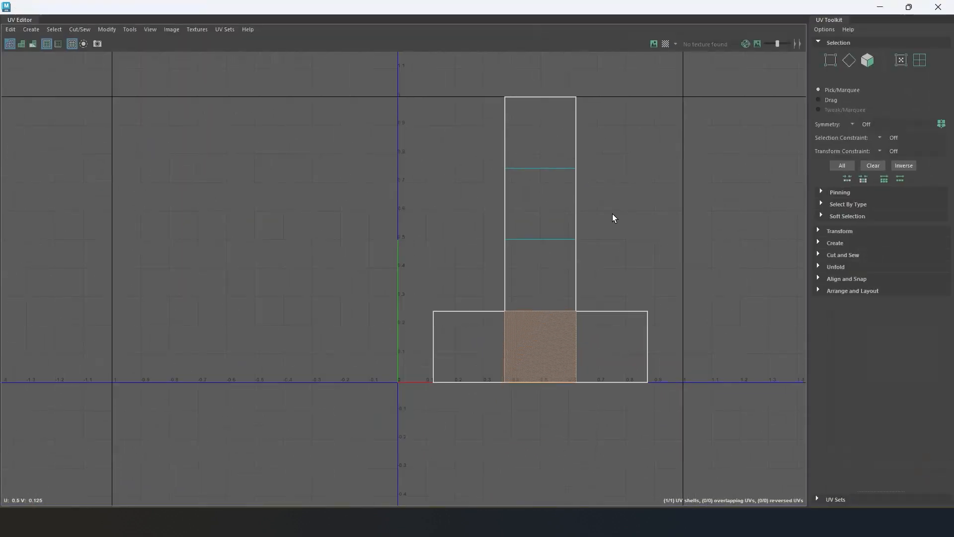
- Restore the UV Editor to a smaller floating window beside the scene and collapse its UV Toolkit
scroll(613, 215, down, 1)
click(889, 9)
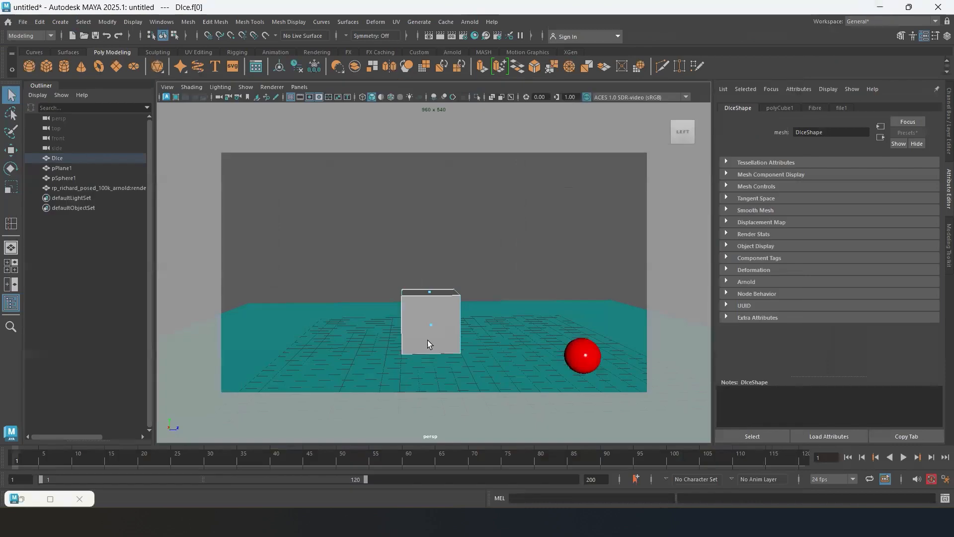
click(49, 498)
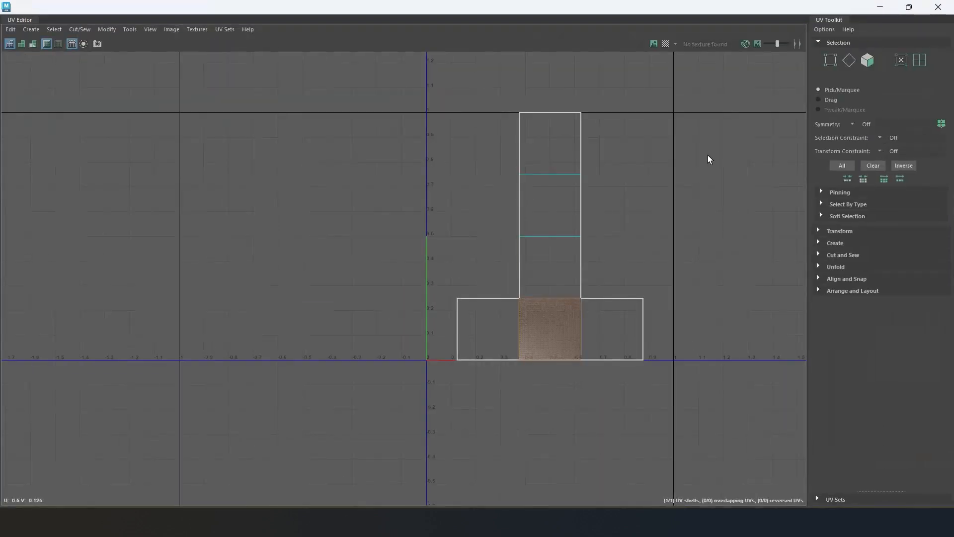
click(909, 7)
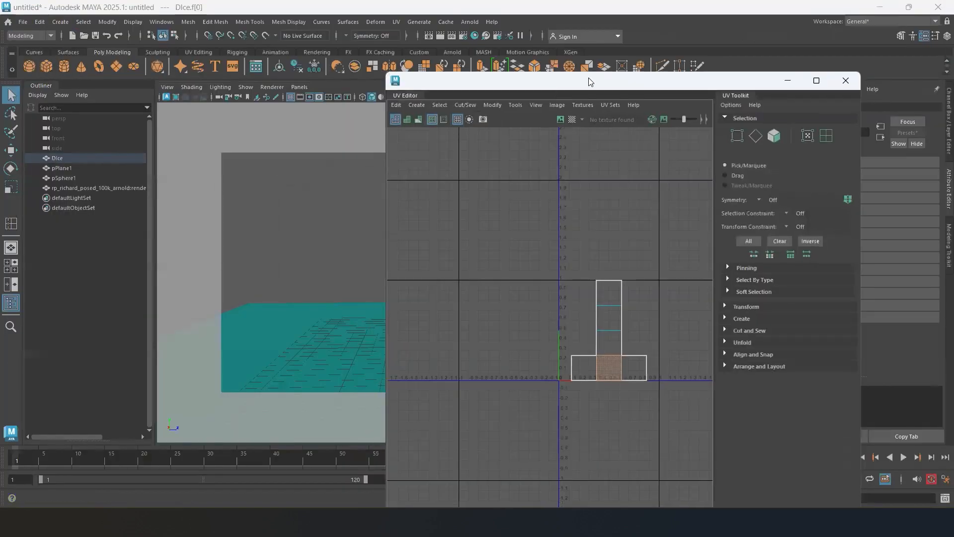
drag(596, 86, 248, 52)
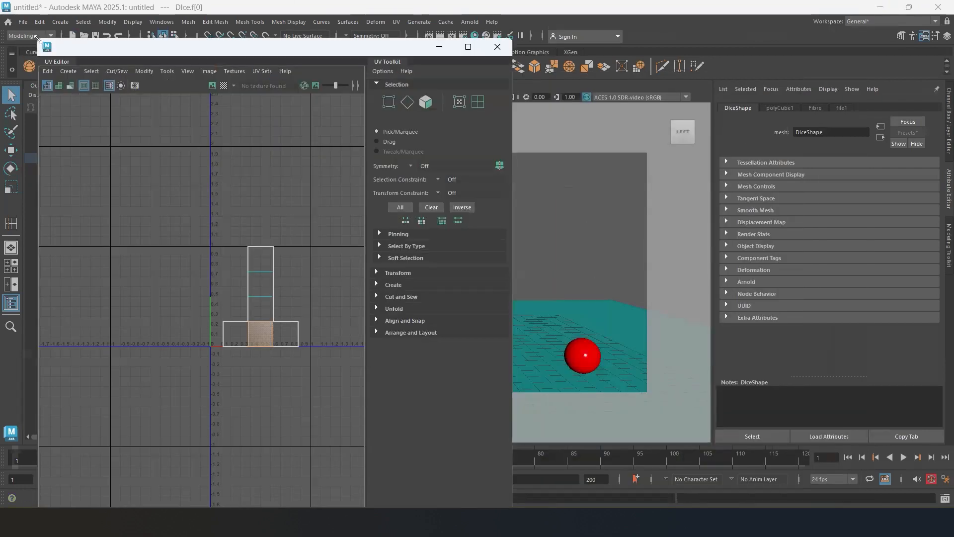
drag(39, 39, 110, 147)
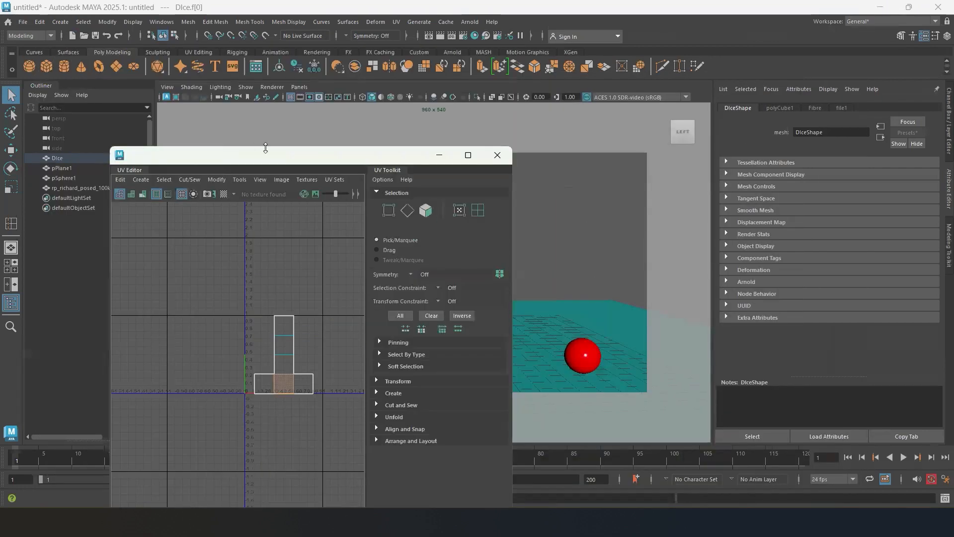
click(387, 170)
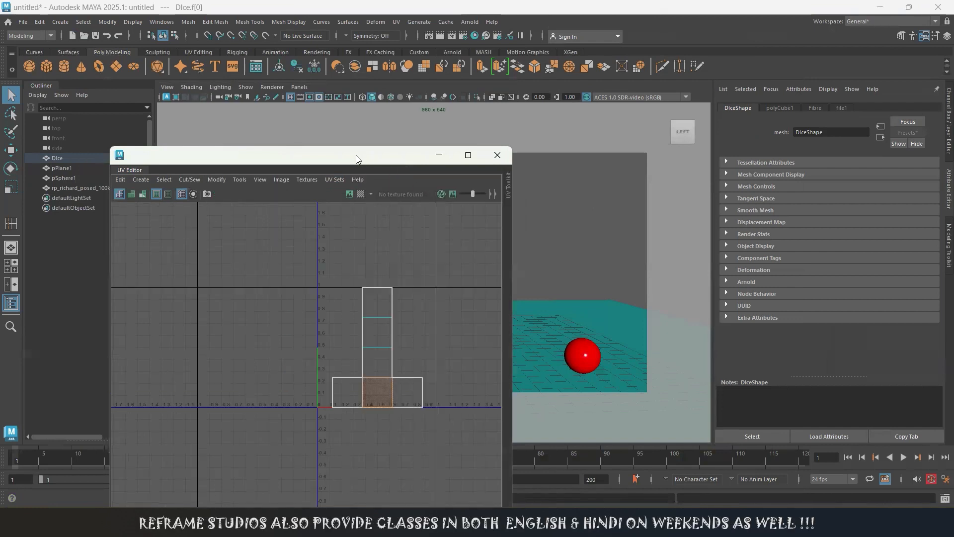
drag(356, 155, 269, 59)
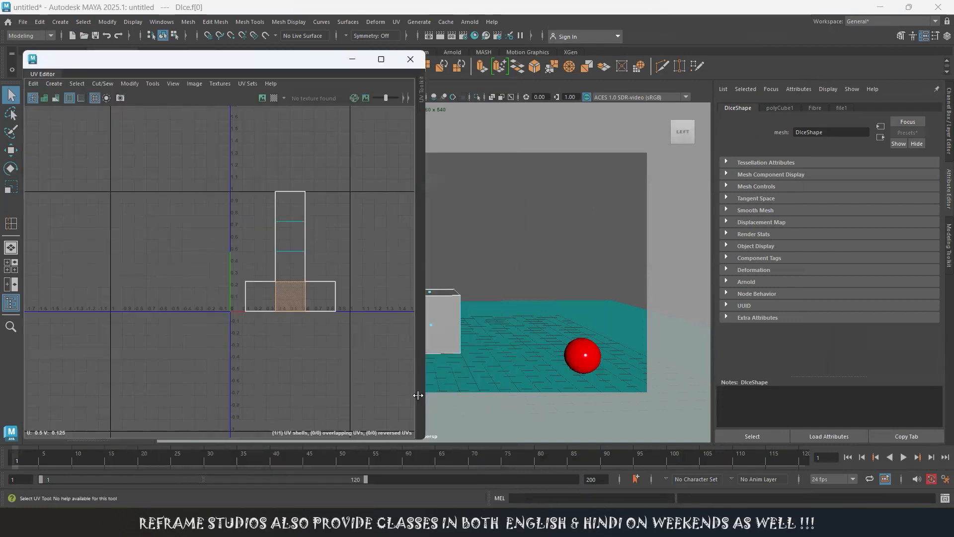
- Compare the UV layouts of the red sphere, the Dice cube and the ground plane, ending with the cube selected
click(580, 351)
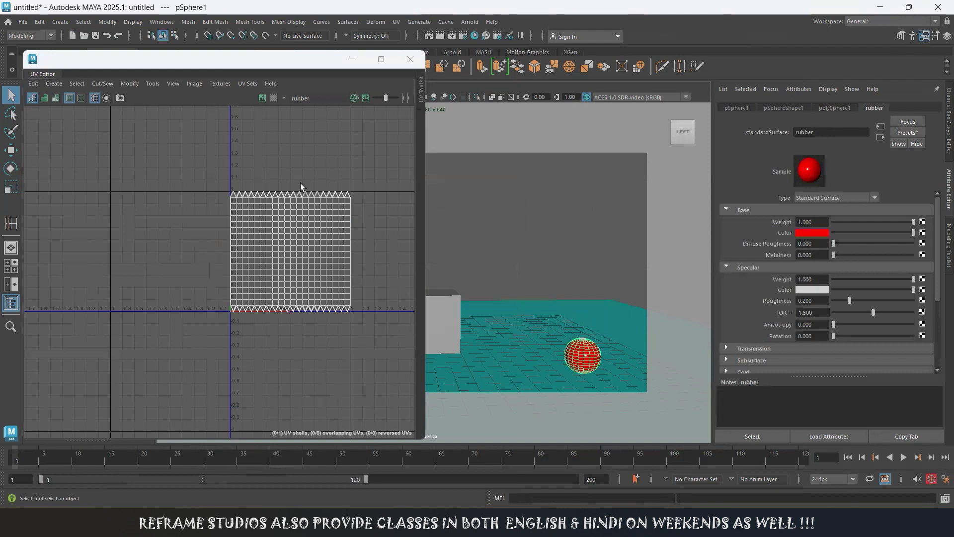
click(437, 316)
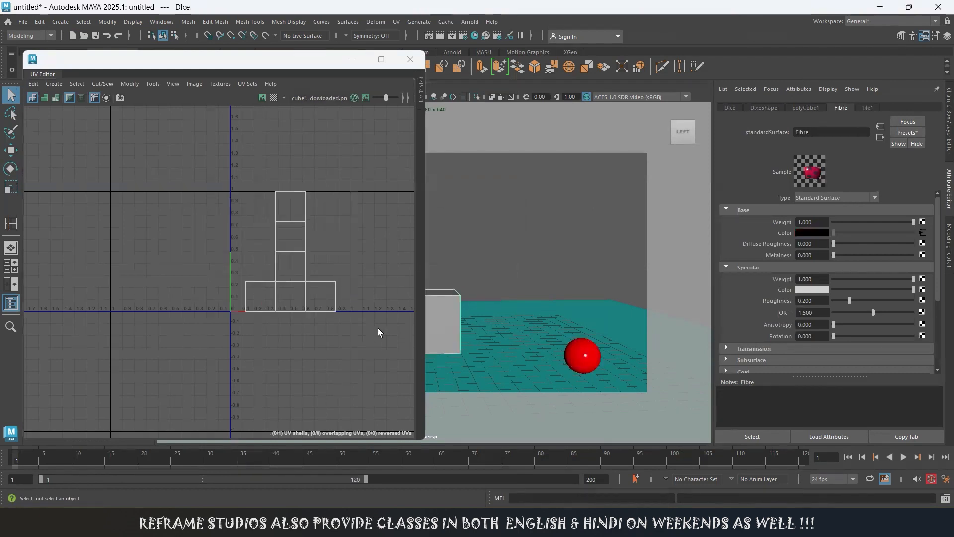
click(552, 315)
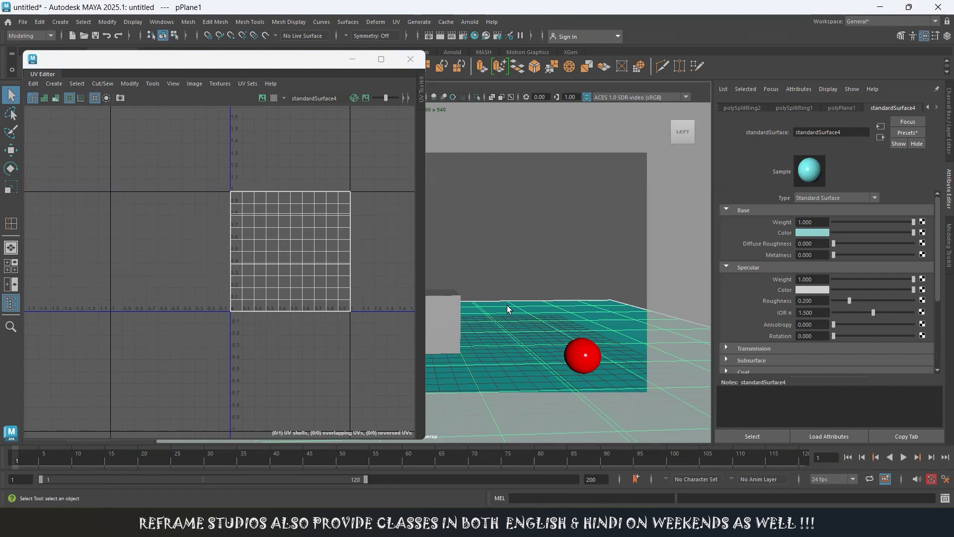
click(456, 331)
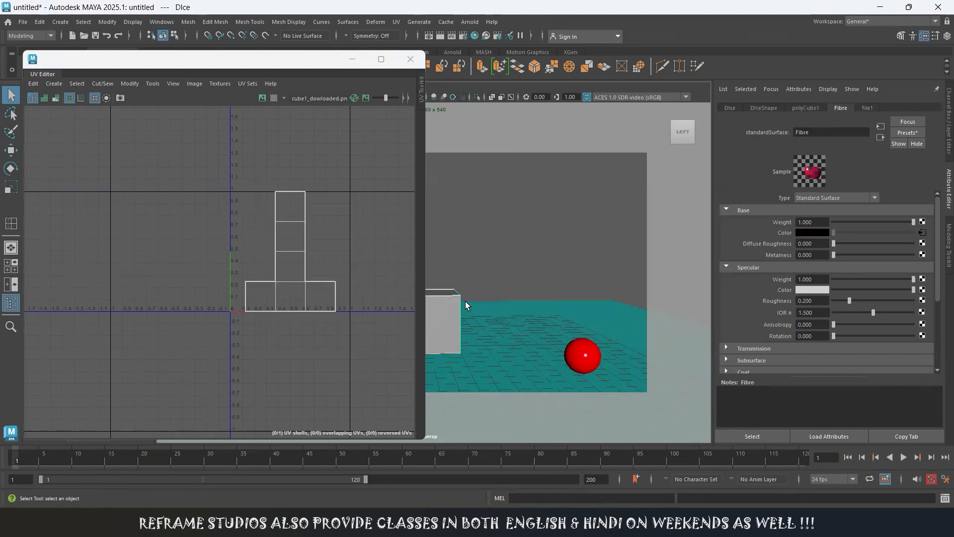
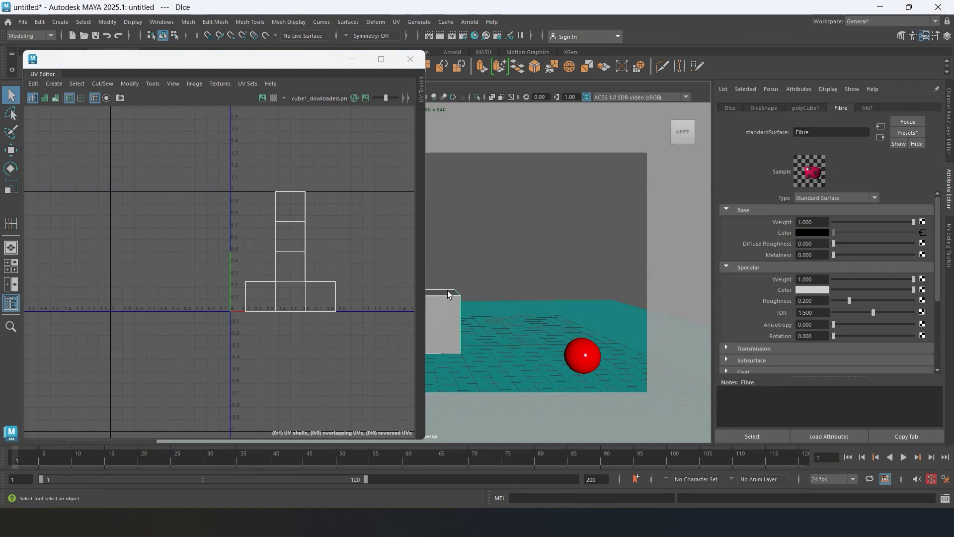
- Bring the Dice cube into clear view beside the UV Editor and frame its whole UV layout
alt+middle_drag(517, 259, 605, 256)
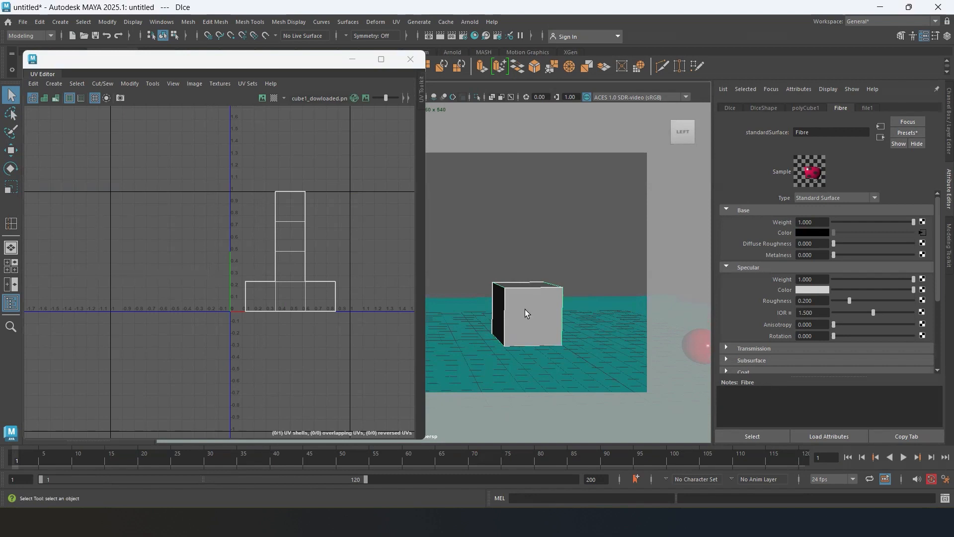
click(555, 205)
click(522, 311)
drag(285, 187, 334, 304)
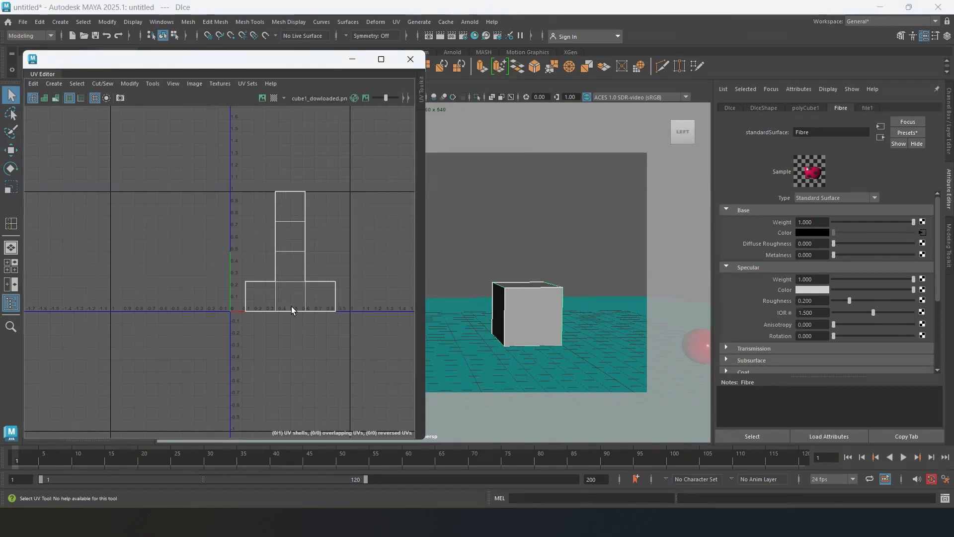
scroll(293, 262, up, 2)
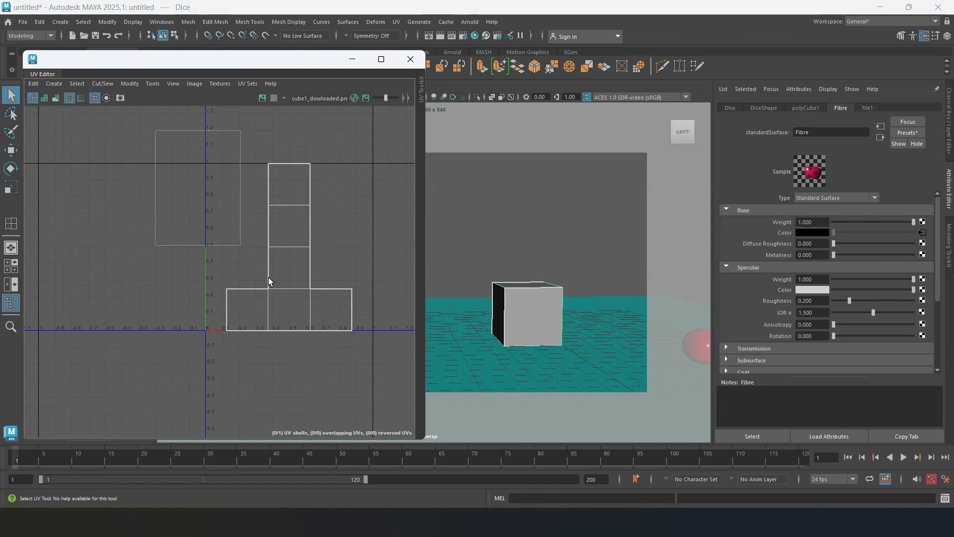
key(f)
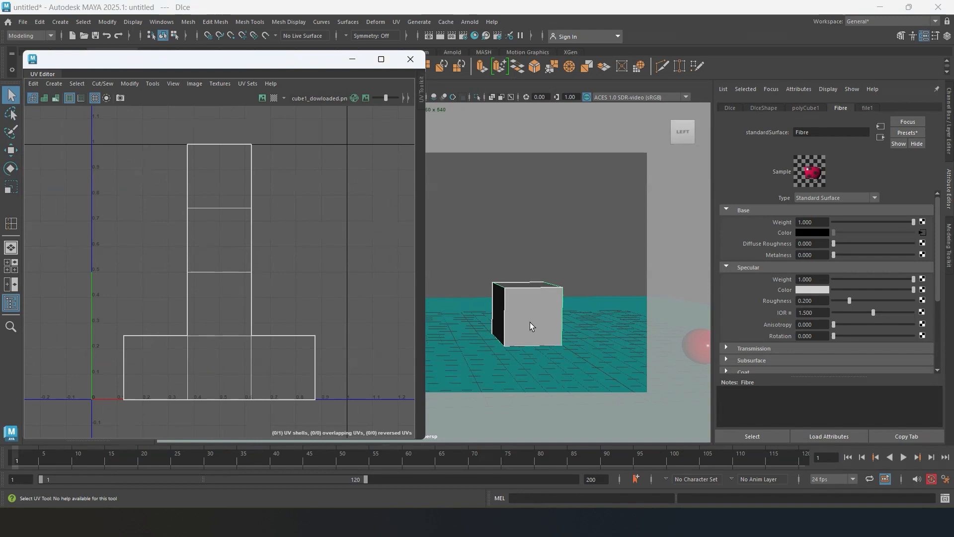
click(527, 298)
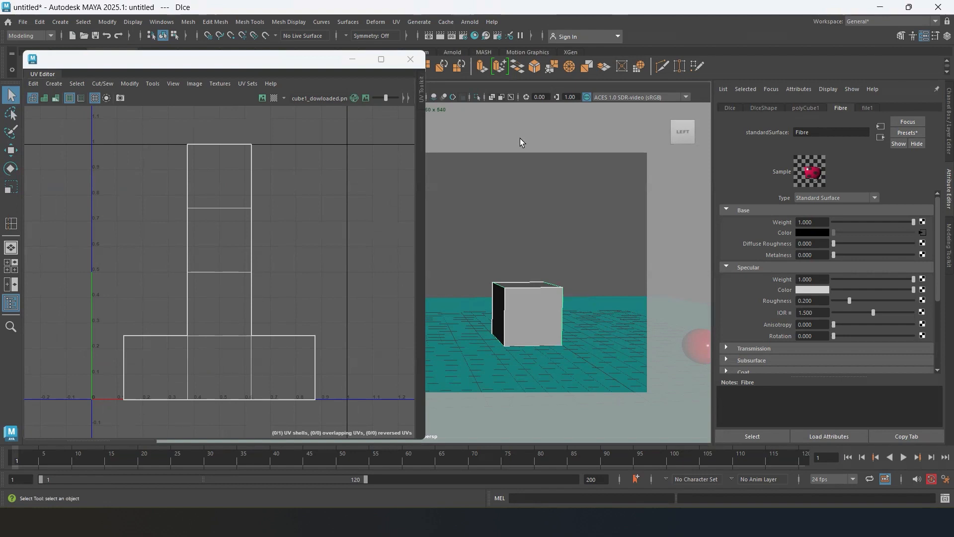
- Show textures in the perspective view and display the dice image behind the cube's UVs in the UV Editor
click(325, 64)
drag(325, 64, 250, 67)
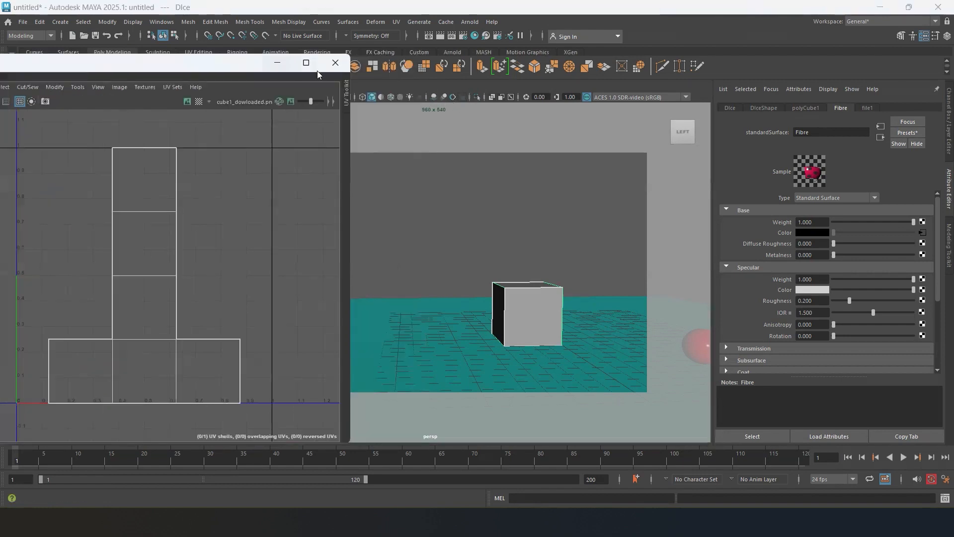
click(400, 97)
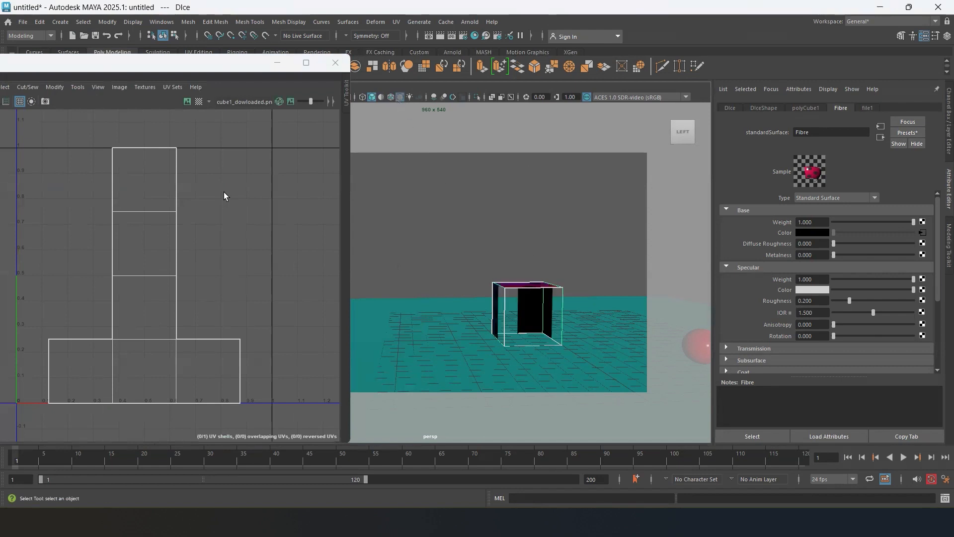
click(214, 61)
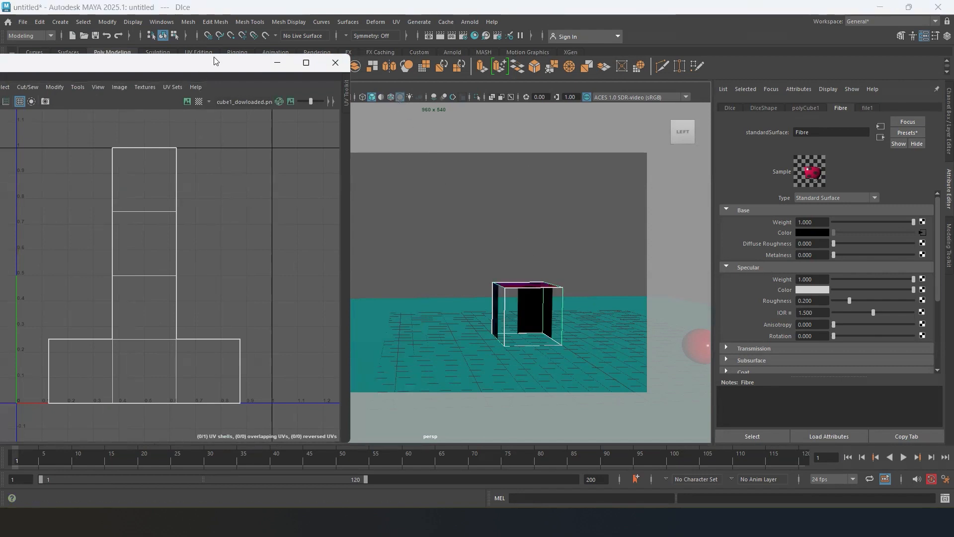
drag(214, 61, 269, 54)
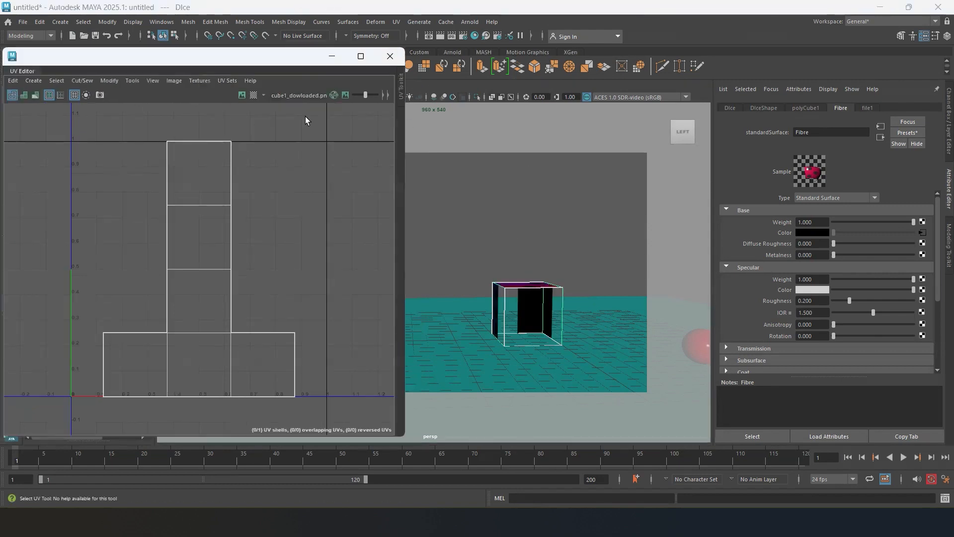
click(242, 95)
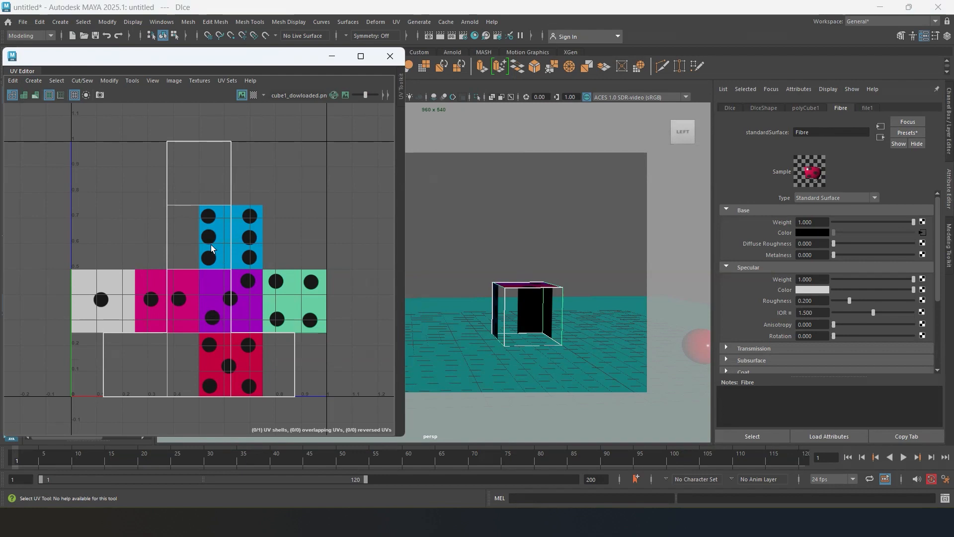
- Examine the Dice cube from several sides to compare its textured faces with the dice image under the UV layout
alt+drag(521, 345, 613, 344)
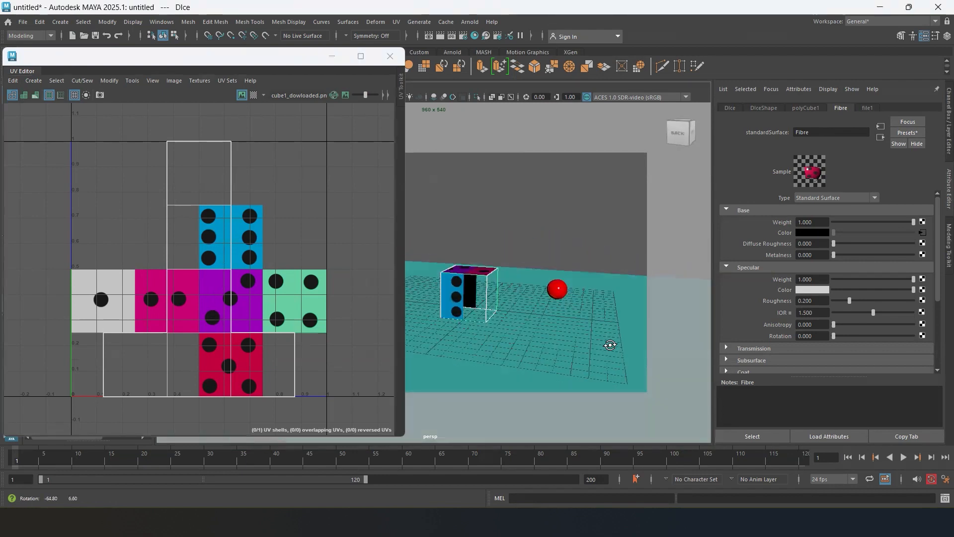
alt+drag(453, 323, 489, 323)
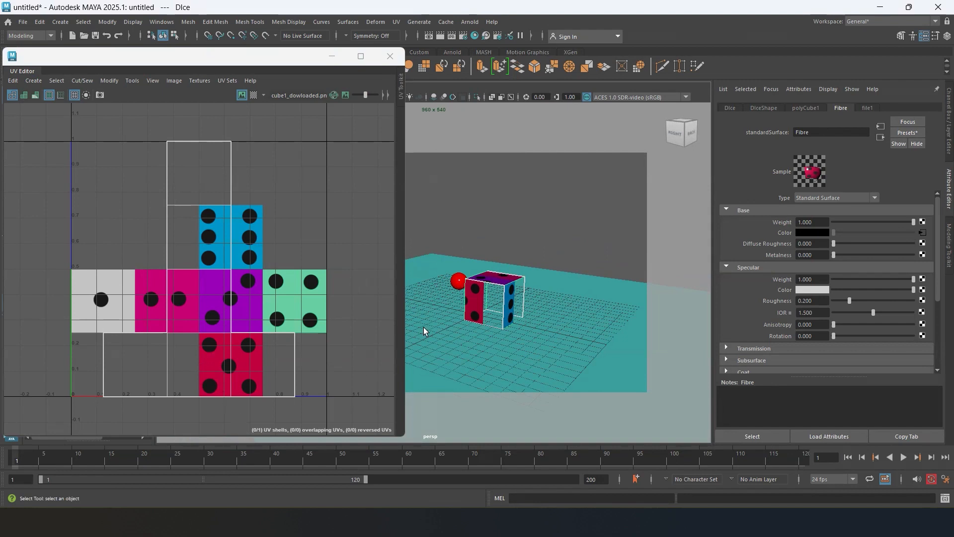
alt+drag(491, 328, 534, 325)
alt+drag(431, 314, 475, 320)
alt+middle_drag(445, 311, 487, 323)
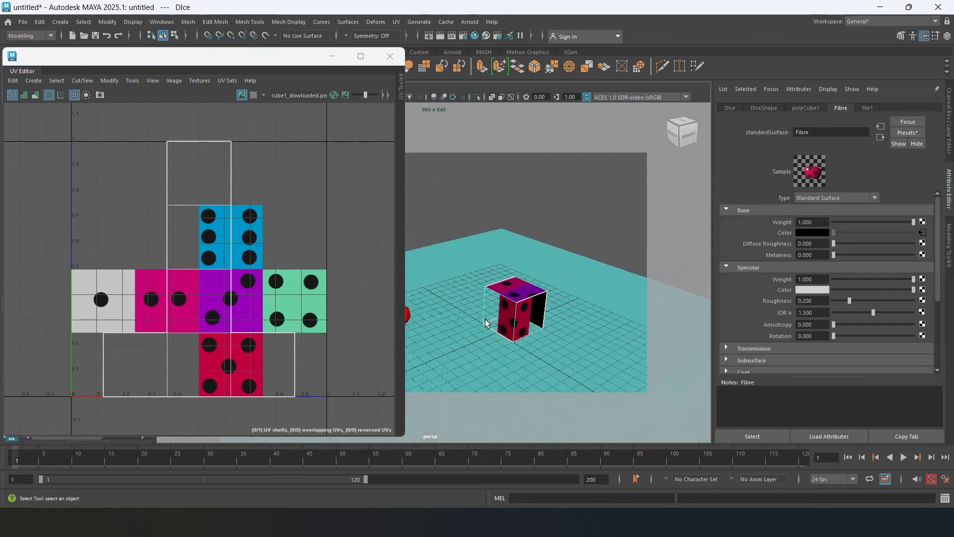
mouse_move(516, 328)
alt+mouse_down()
mouse_move(502, 326)
mouse_move(502, 334)
mouse_move(532, 330)
alt+mouse_up()
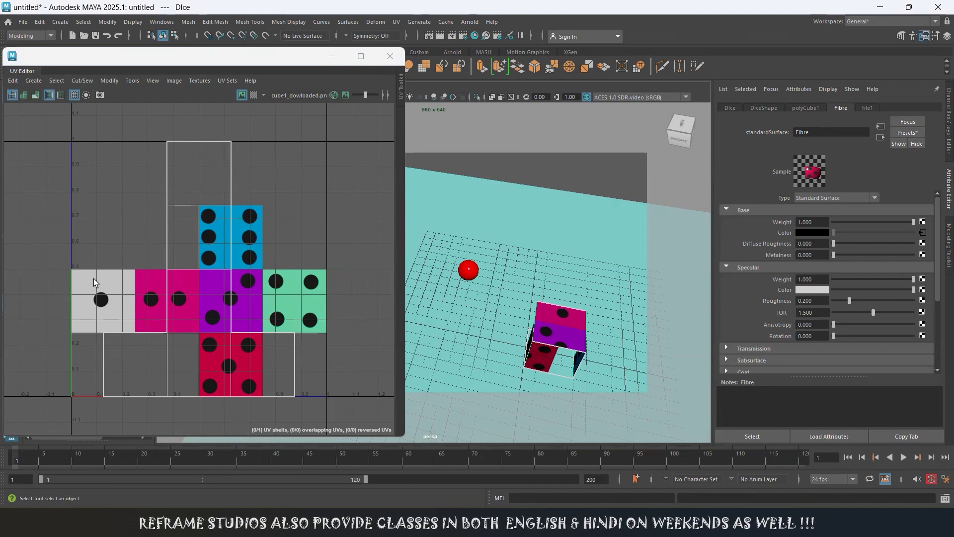
alt+drag(564, 382, 546, 339)
alt+middle_drag(548, 352, 509, 277)
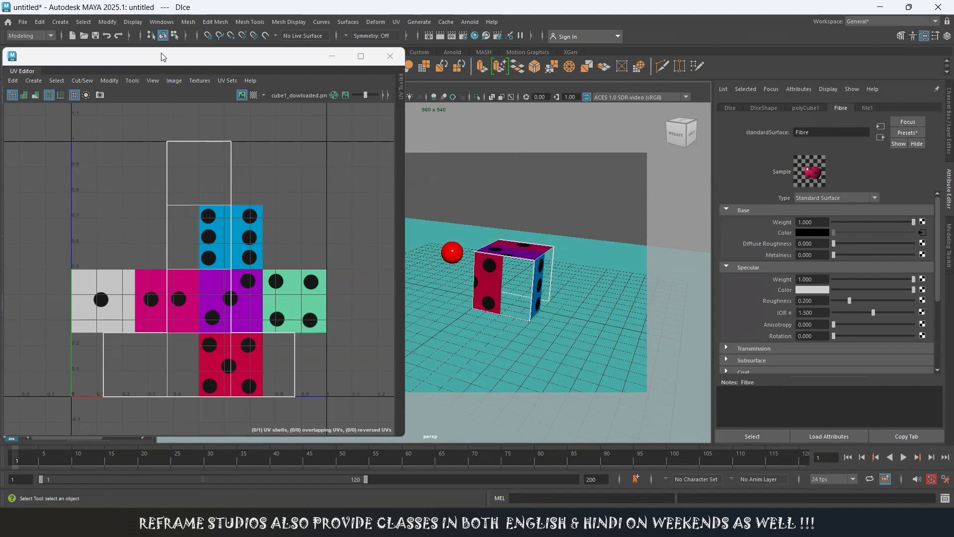
- Hide the dice image in the UV Editor, leaving only the cube's UV layout on the grid
drag(163, 57, 207, 62)
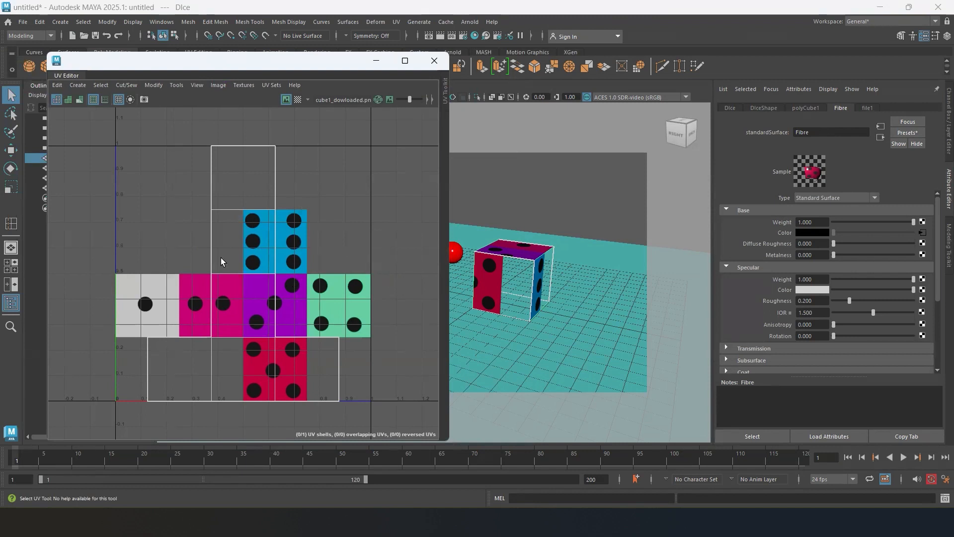
drag(112, 132, 328, 325)
click(285, 100)
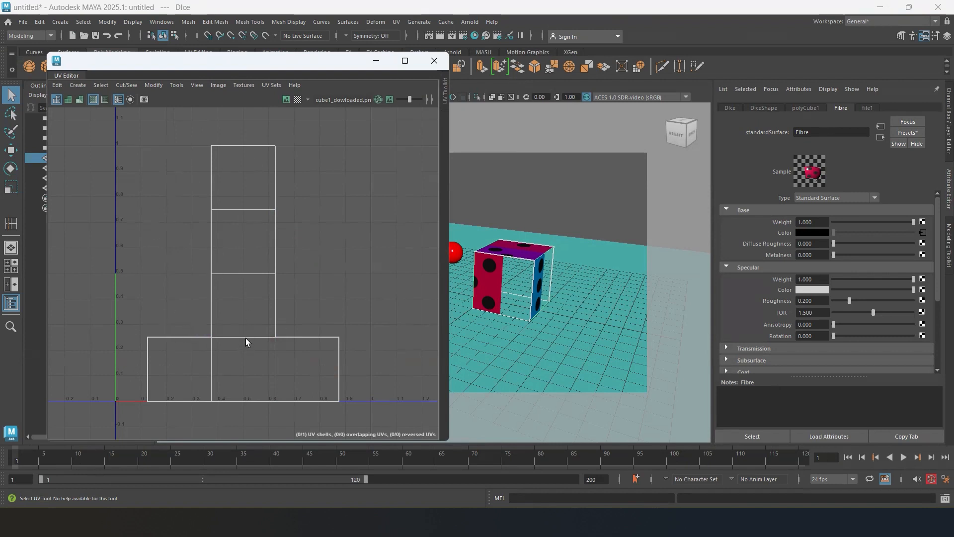
drag(169, 132, 384, 424)
drag(113, 128, 397, 421)
drag(168, 176, 367, 413)
- Start a UV snapshot of the Dice cube's layout and set its output file to UV_dice_v02.png in the sourceimages folder
click(219, 86)
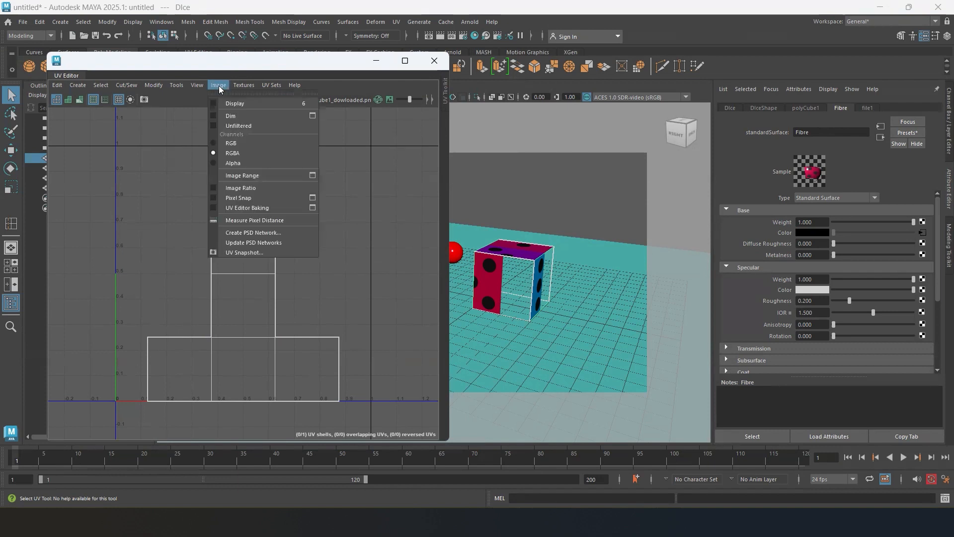
click(248, 253)
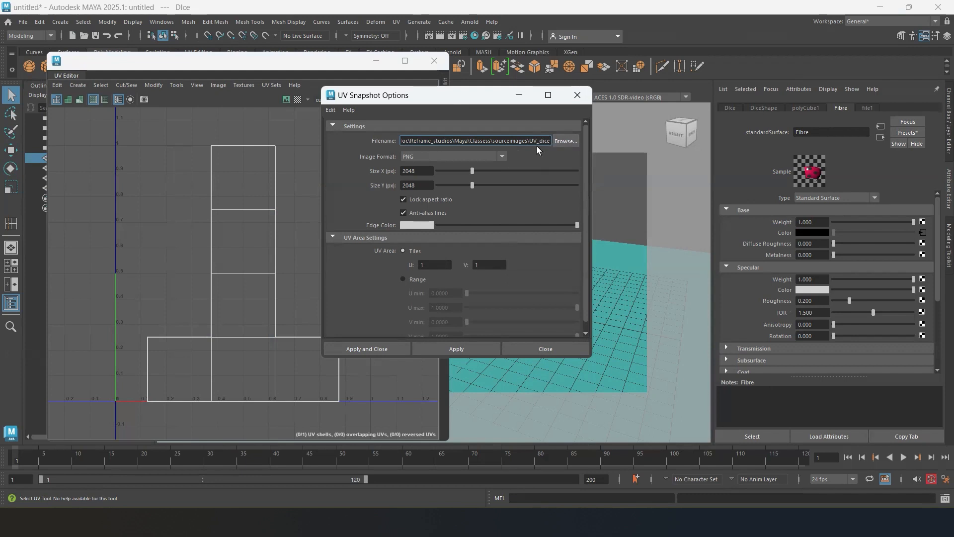
click(570, 144)
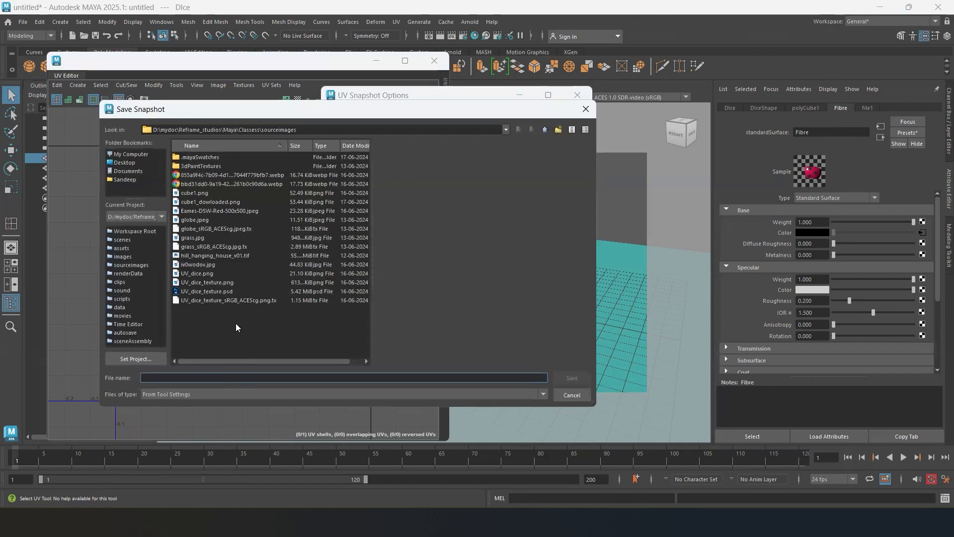
click(194, 274)
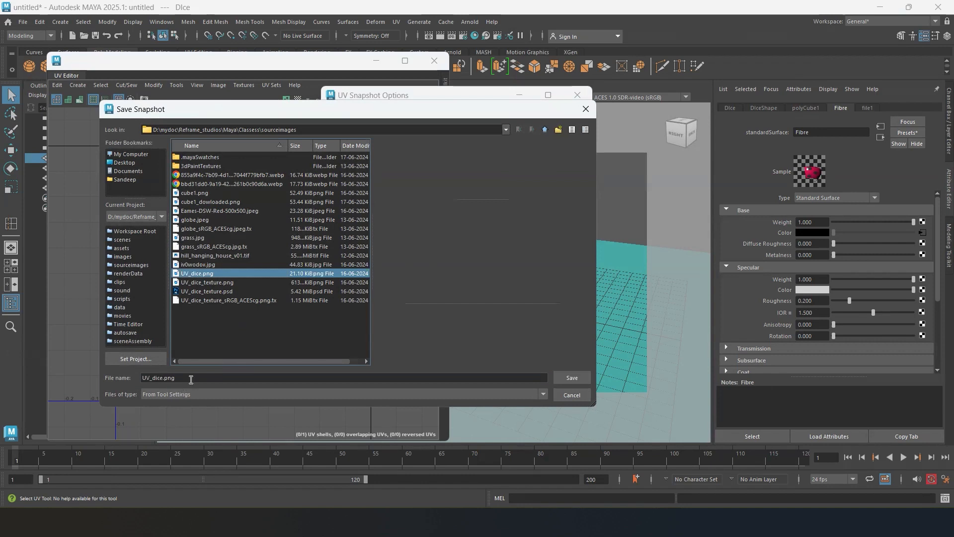
click(164, 378)
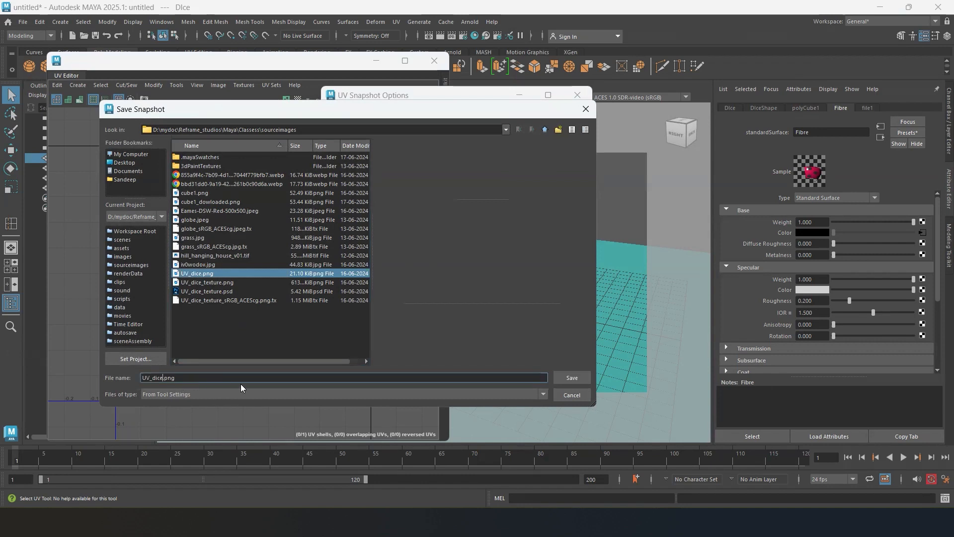
text(_v)
key(BackSpace)
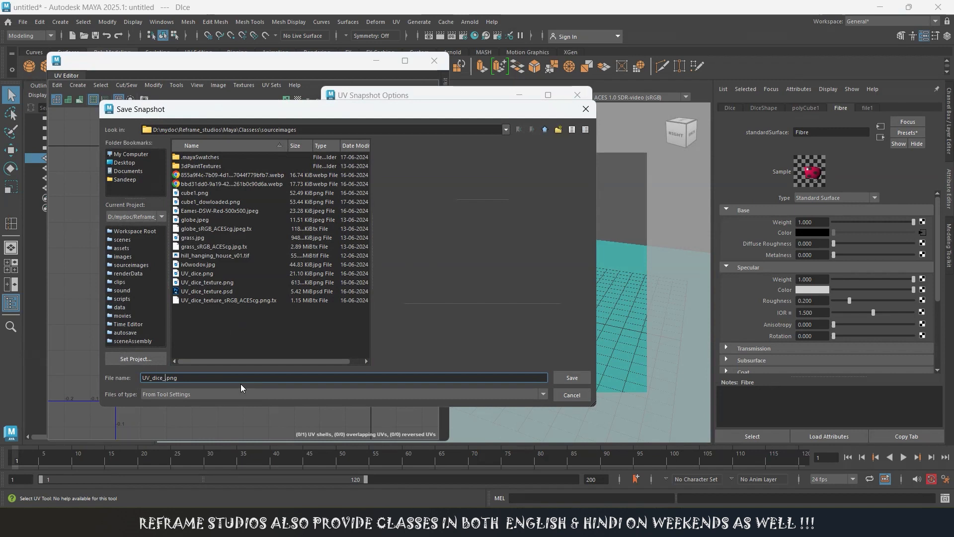
text(v02)
key(Return)
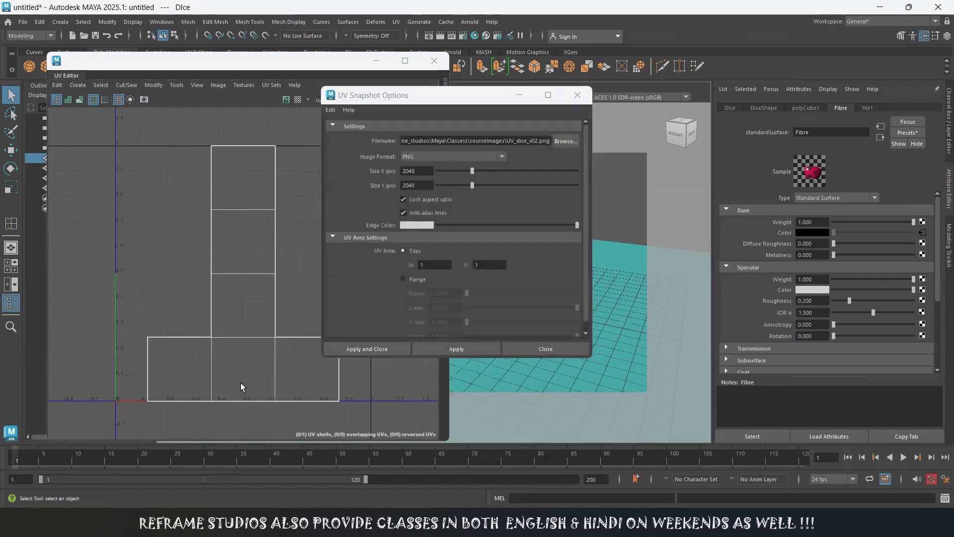
click(417, 171)
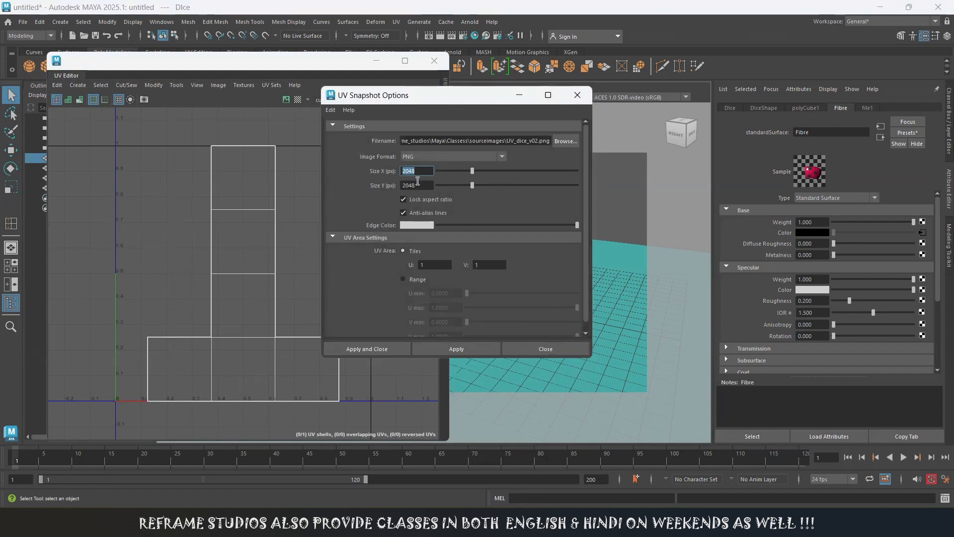
click(456, 156)
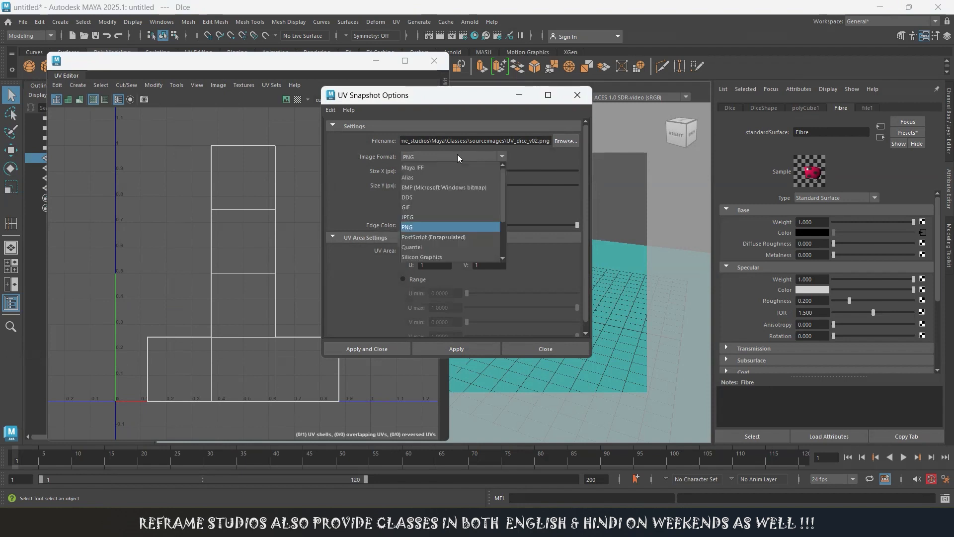
click(431, 168)
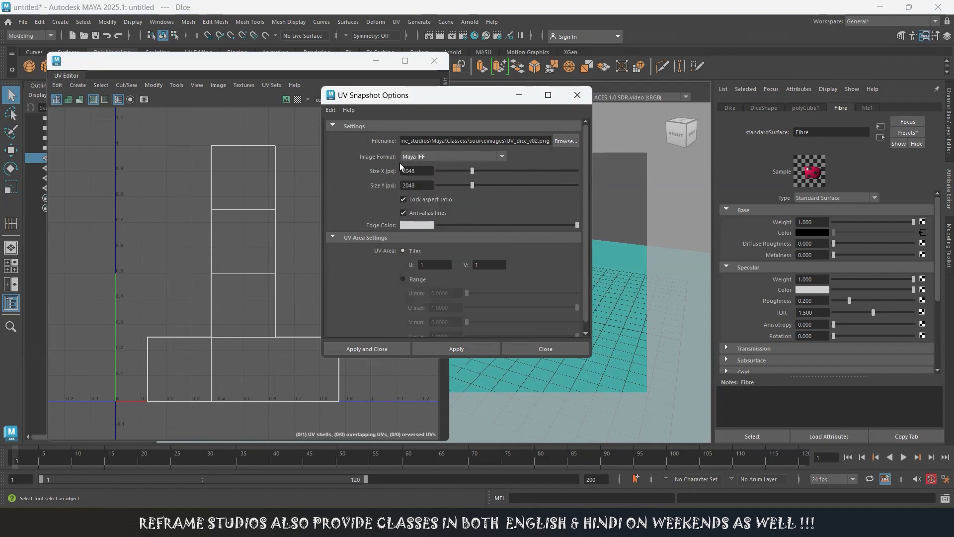
click(438, 156)
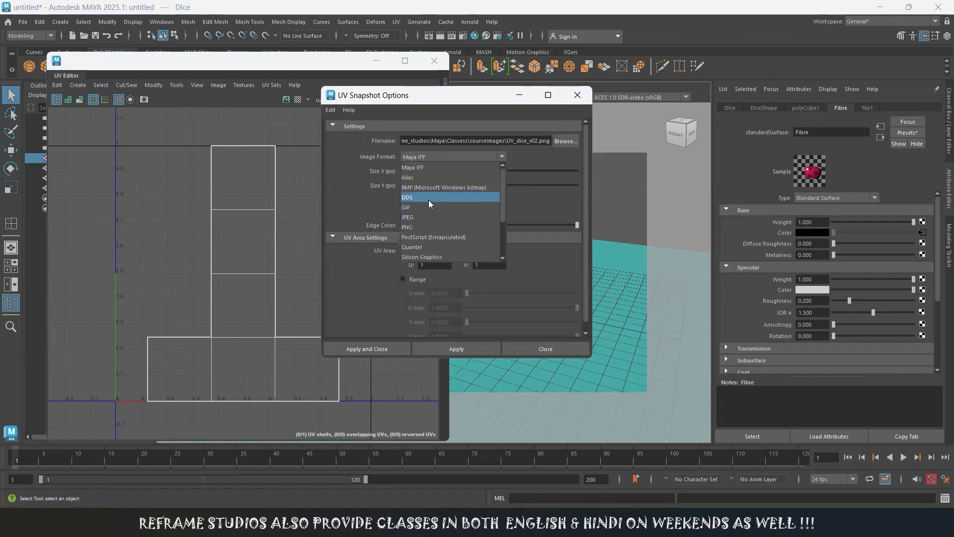
click(424, 227)
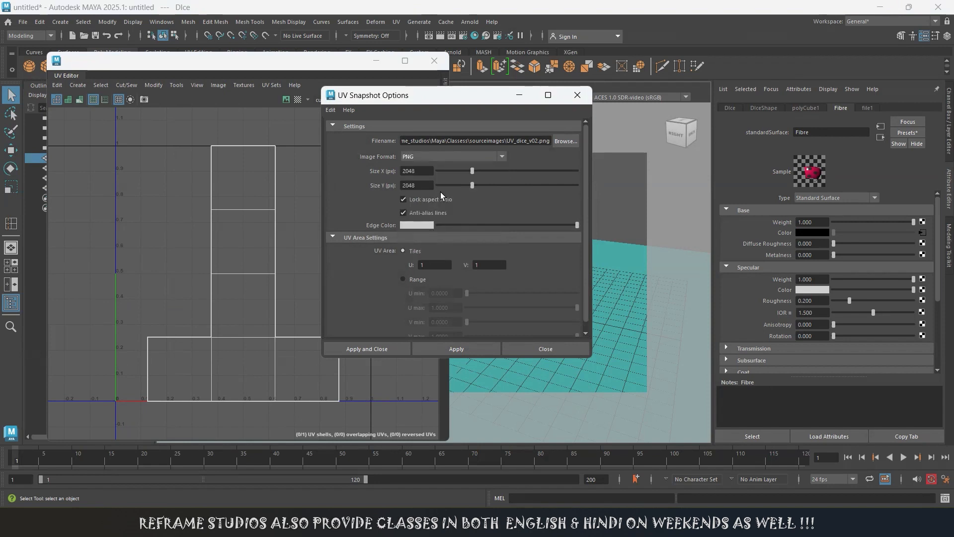
click(451, 156)
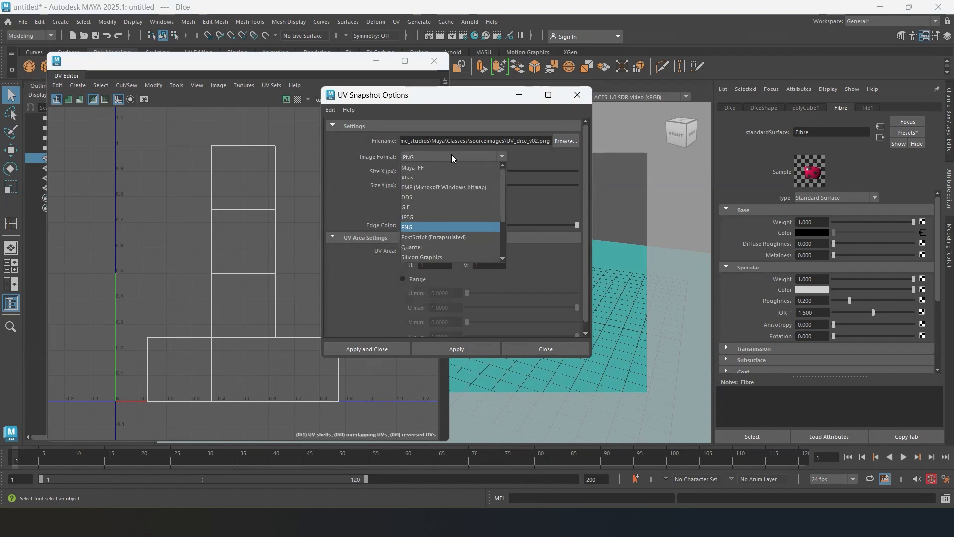
click(451, 157)
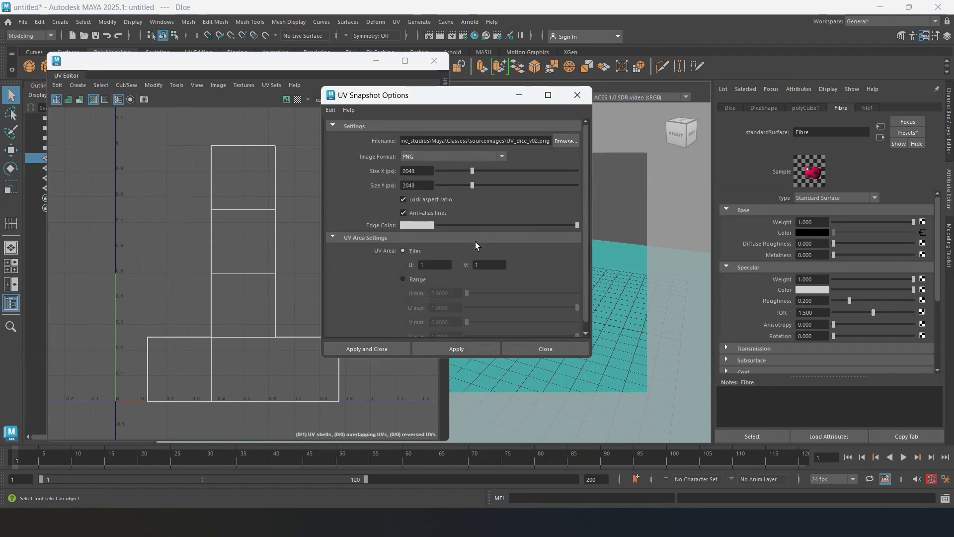
- Set the snapshot's edge color to red and export the UV snapshot, closing its options
click(418, 226)
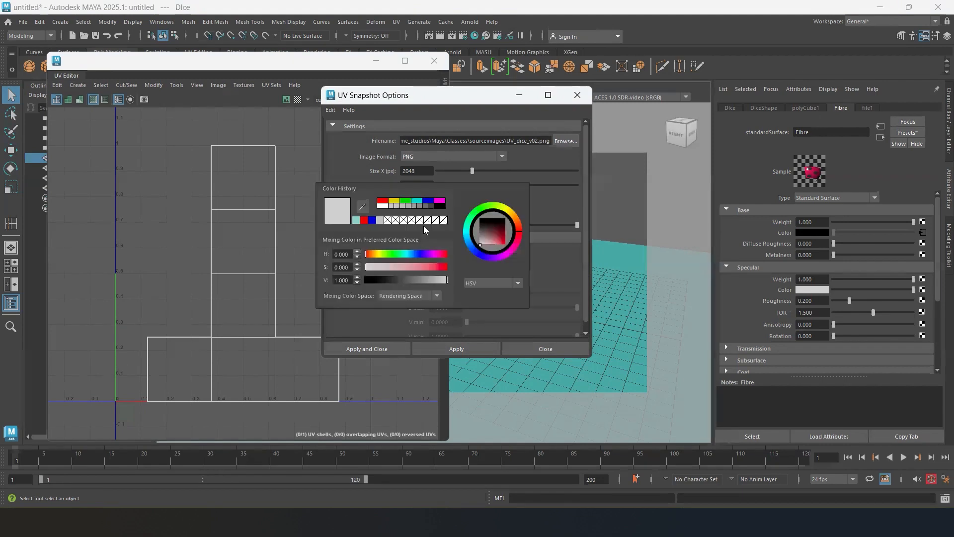
click(383, 200)
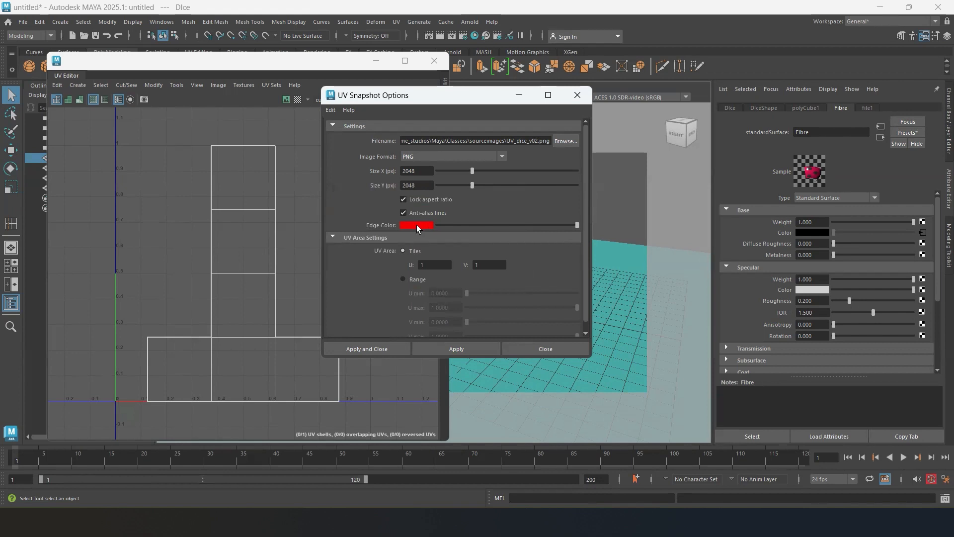
scroll(497, 269, down, 1)
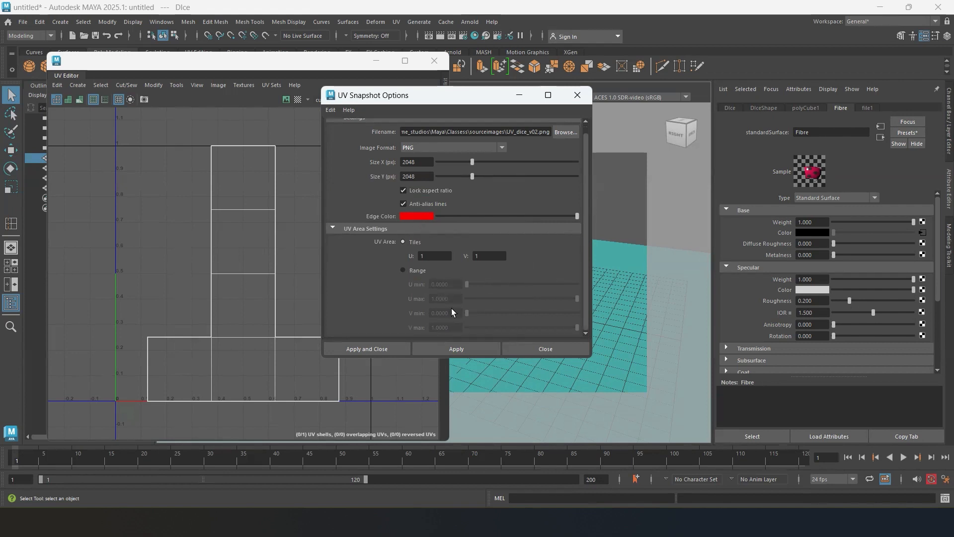
click(367, 348)
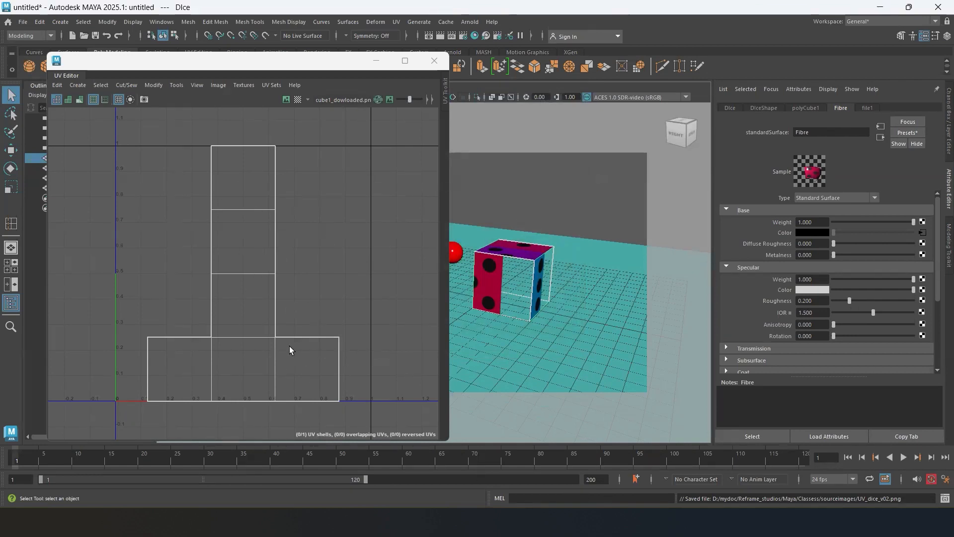
- Switch to the sourceimages folder and open the UV_dice_v02 image in Adobe Photoshop 2022
mouse_move(532, 522)
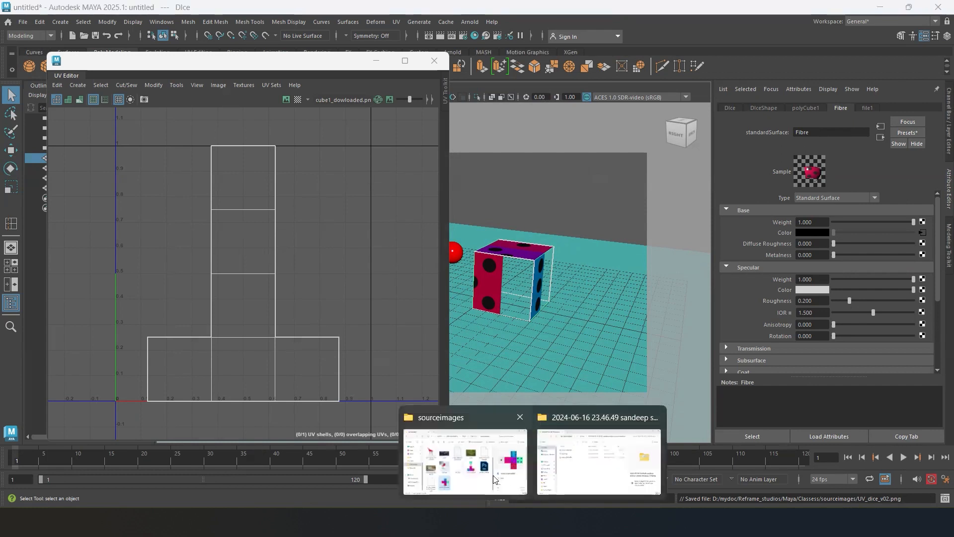
click(481, 454)
click(471, 335)
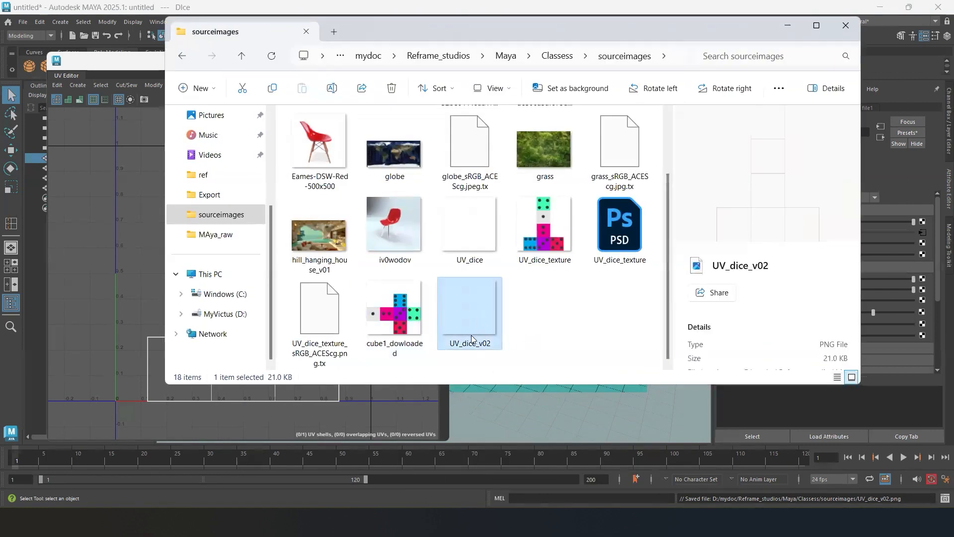
right_click(474, 310)
mouse_move(557, 157)
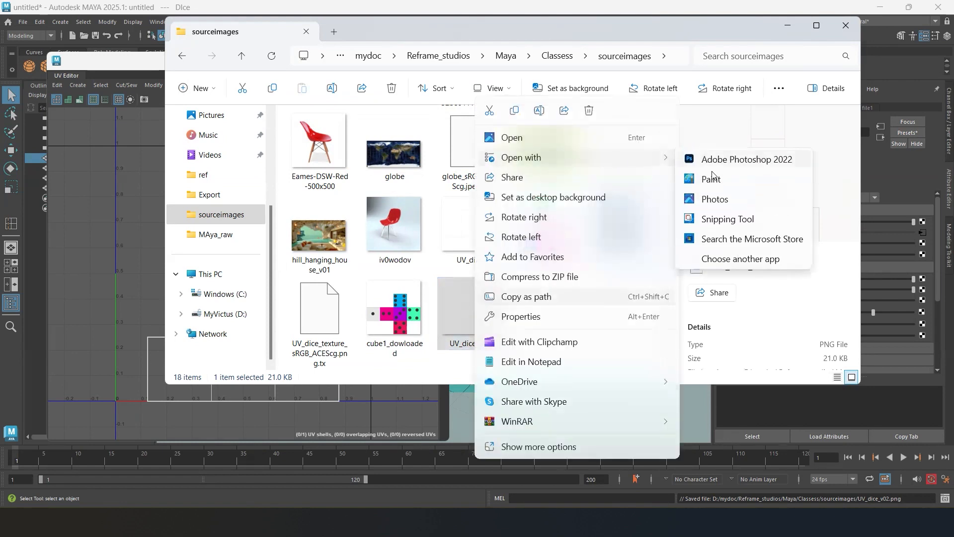
click(724, 160)
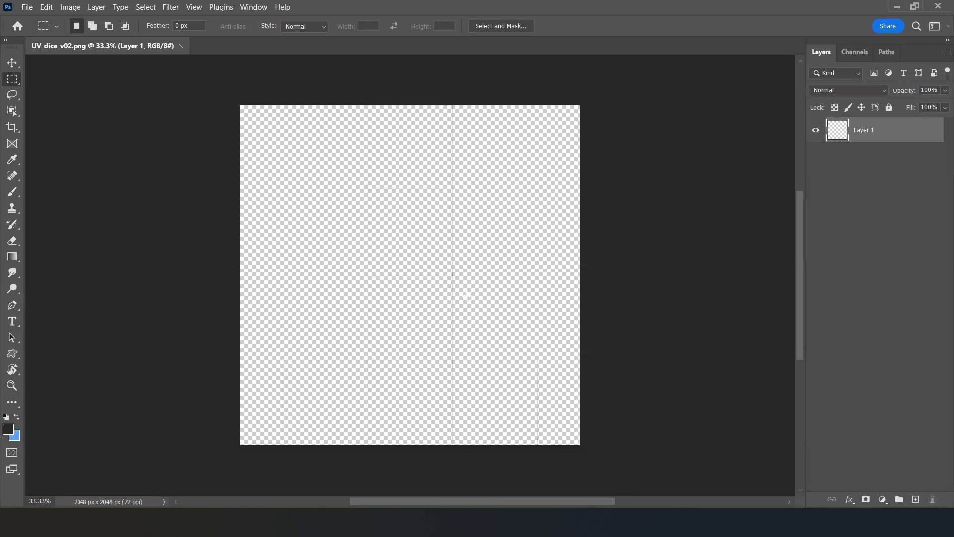
- Open the cube1_dowloaded image and copy its dice layer into the center of the UV_dice_v02.png document
key(ctrl+o)
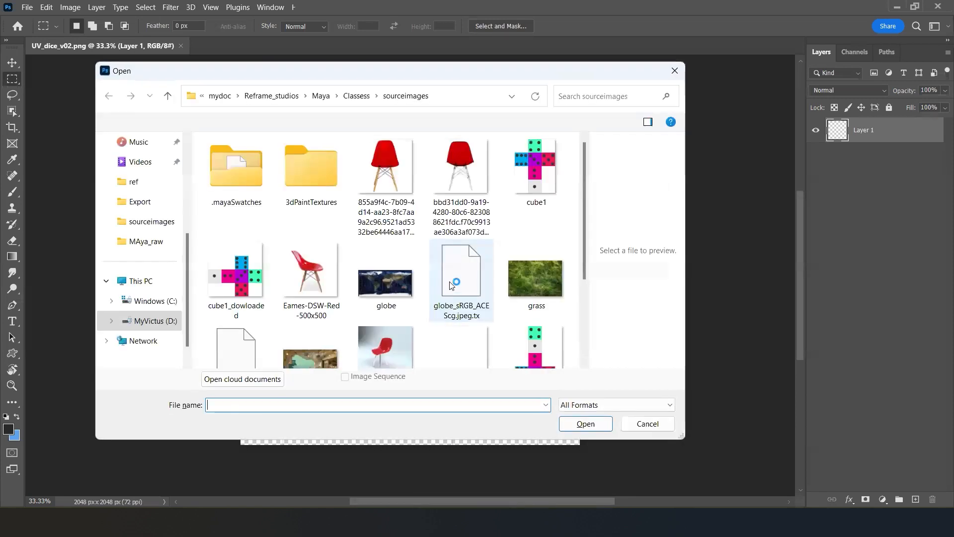
click(266, 301)
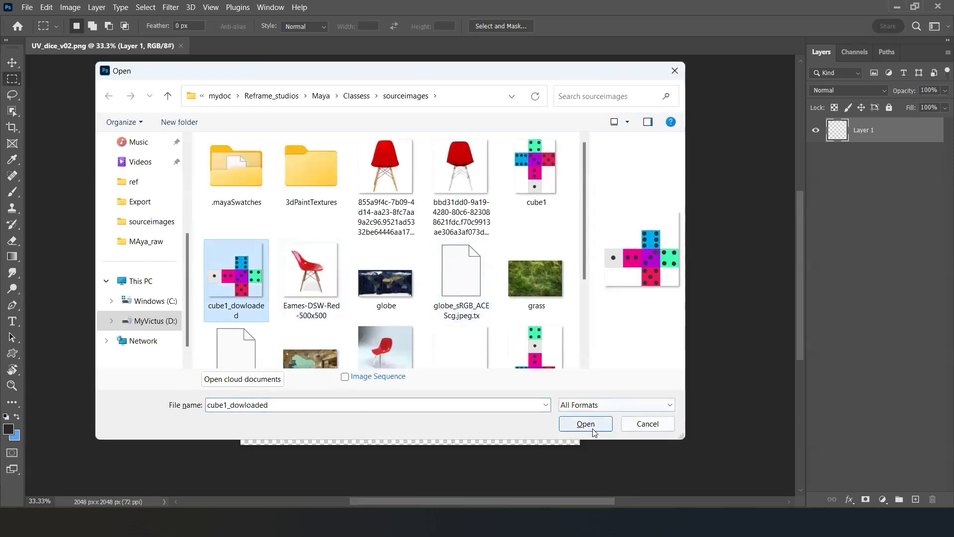
click(586, 424)
drag(882, 129, 475, 275)
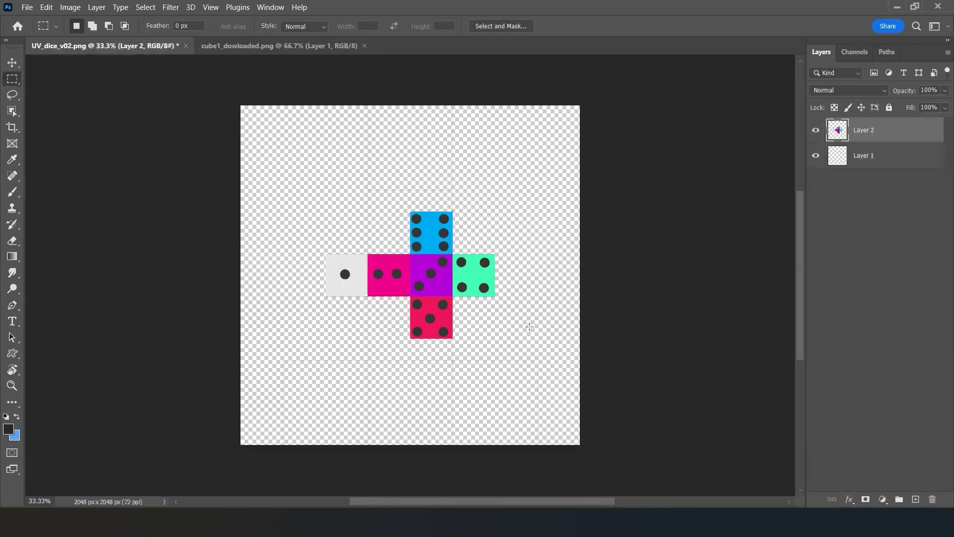
- Convert the copied dice layer to a Smart Object and put it into Free Transform
right_click(875, 135)
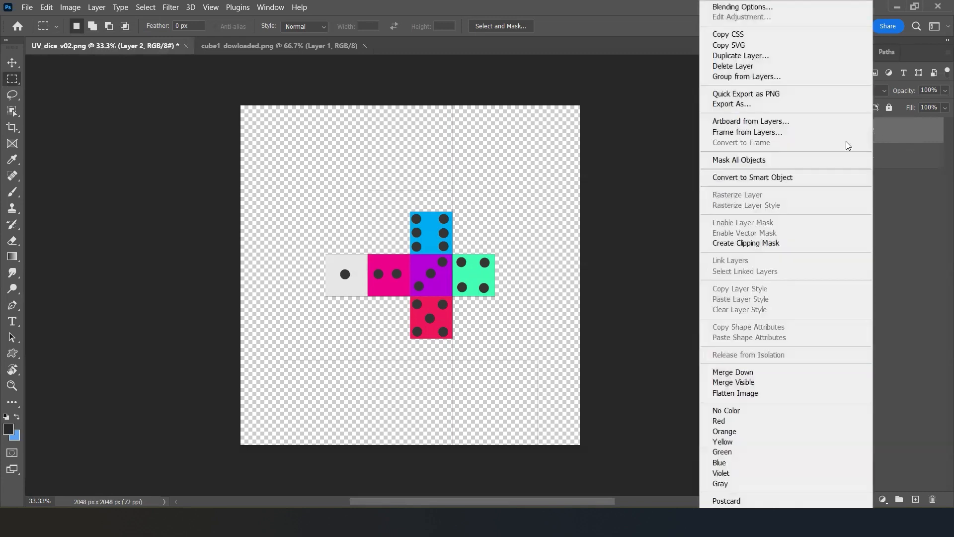
click(753, 178)
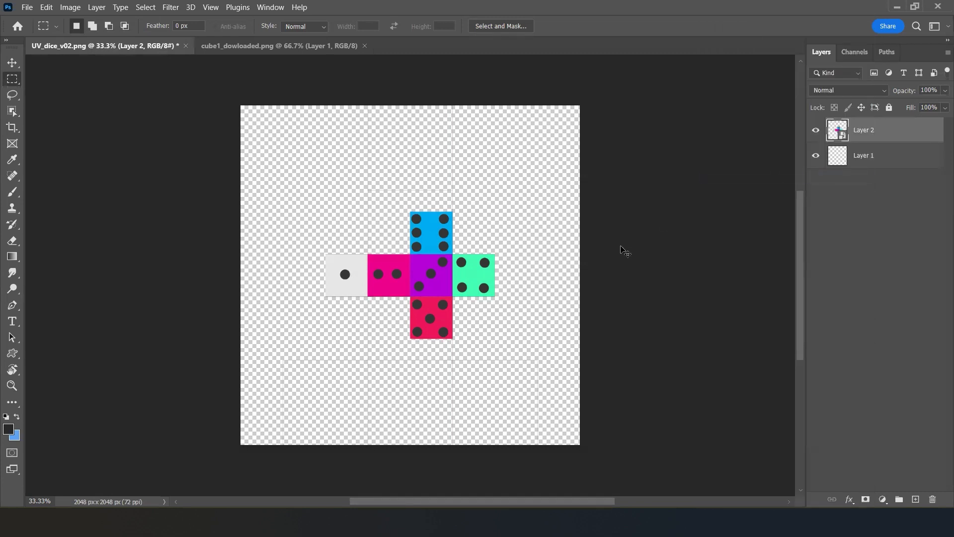
key(ctrl+t)
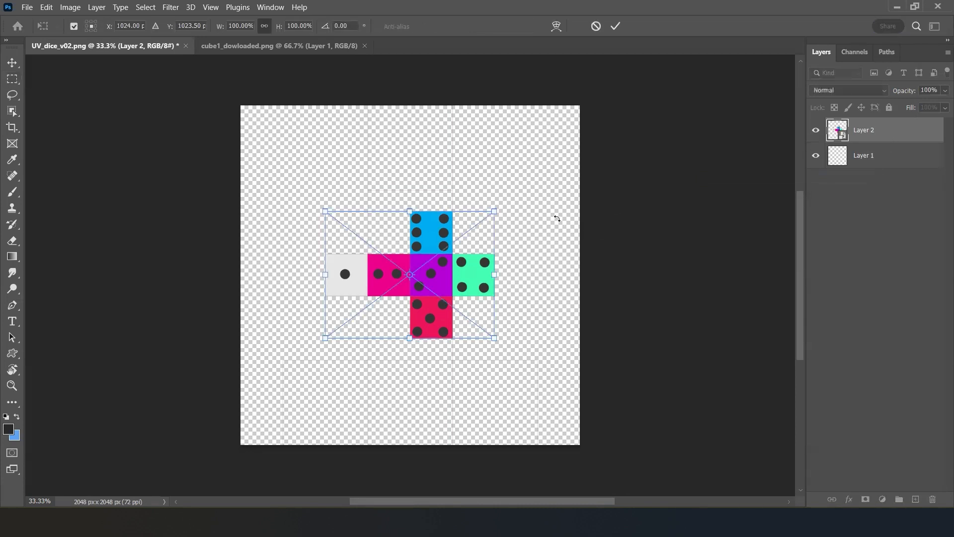
- Rotate the dice image on Layer 2 by 90 degrees, scale it to 193% and move it slightly down
drag(545, 209, 502, 401)
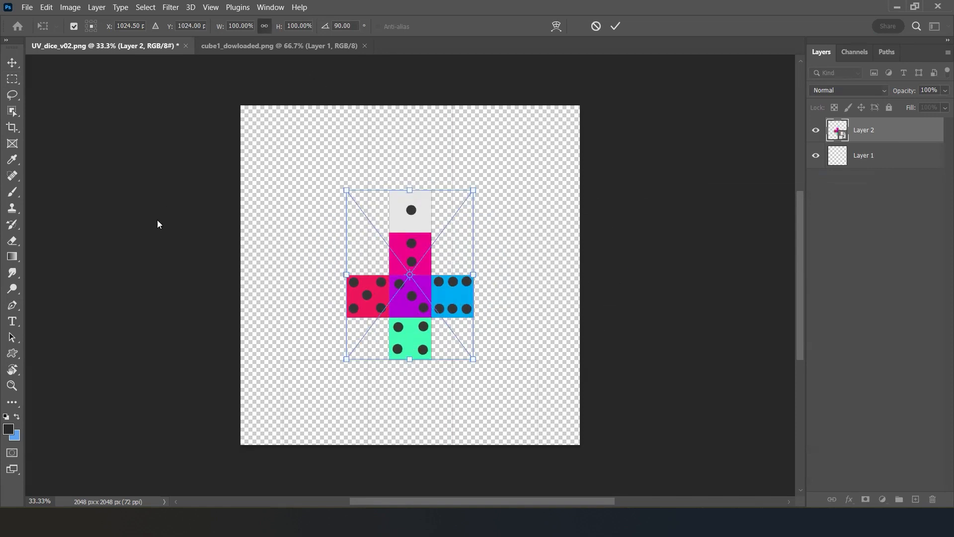
drag(220, 26, 268, 29)
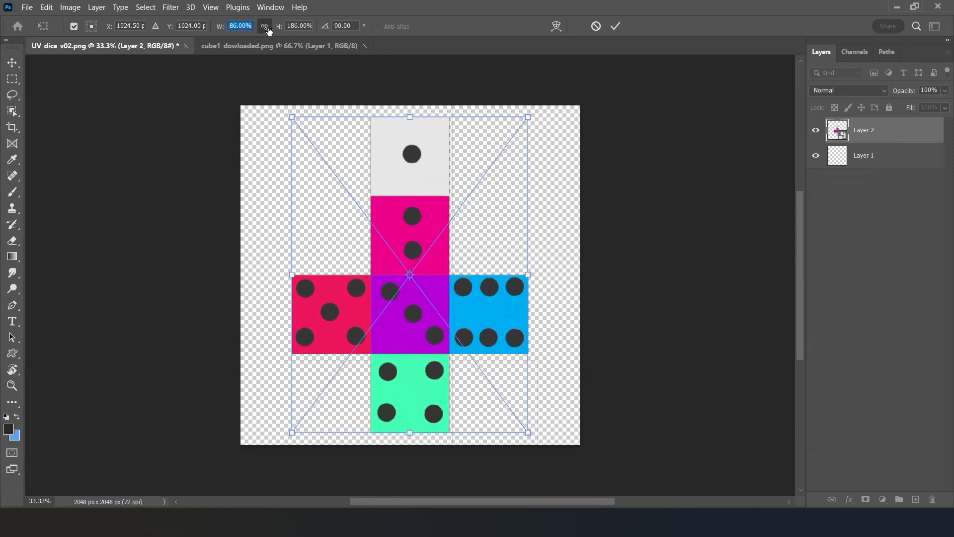
click(266, 27)
drag(215, 30, 222, 30)
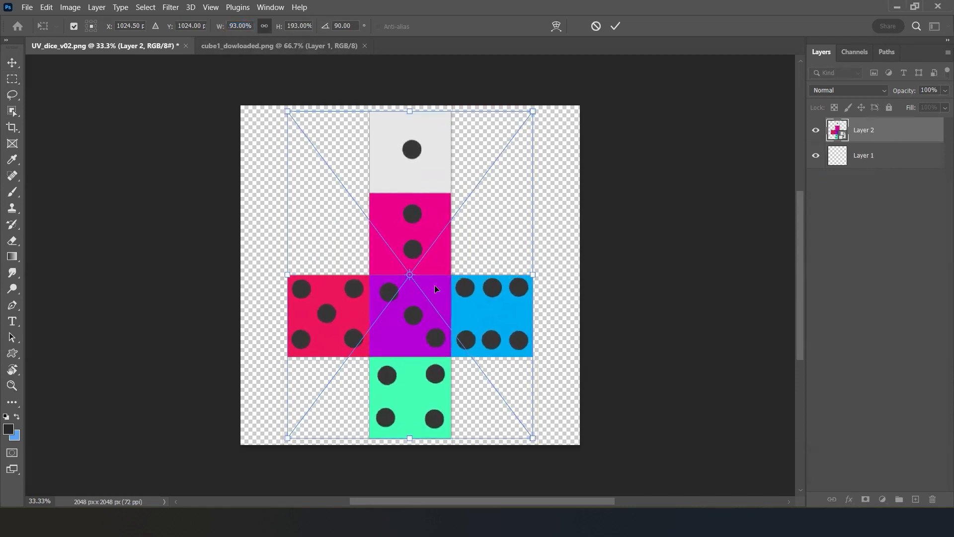
mouse_move(429, 276)
mouse_down()
mouse_move(422, 341)
mouse_move(425, 273)
mouse_move(427, 309)
mouse_move(430, 276)
mouse_move(428, 285)
mouse_up()
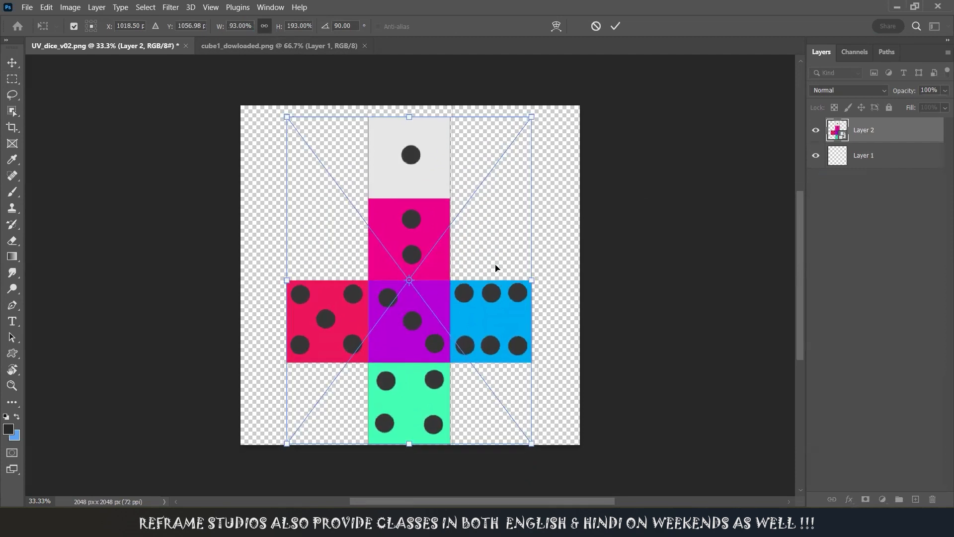
key(Return)
- Hide Layer 2 and duplicate Layer 1 nineteen times to darken the faint UV outline
click(867, 161)
click(815, 129)
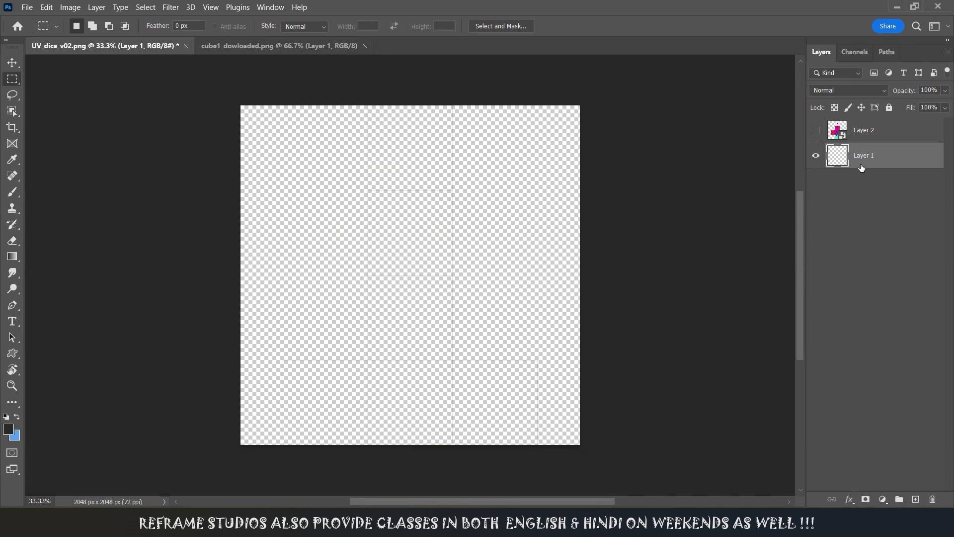
key(ctrl+j)
key(ctrl+j)
key(ctrl+j)
key(ctrl+j)
key(ctrl+j)
key(ctrl+j)
key(ctrl+j)
key(ctrl+j)
key(ctrl+j)
key(ctrl+j)
key(ctrl+j)
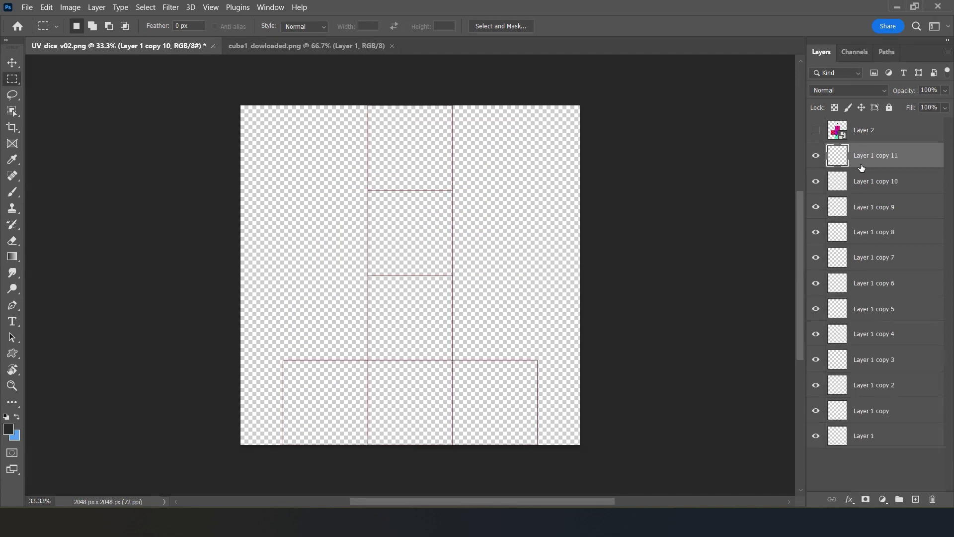
key(ctrl+j)
key(ctrl+j)
key(ctrl+j)
key(ctrl+j)
key(ctrl+j)
key(ctrl+j)
key(ctrl+j)
key(ctrl+j)
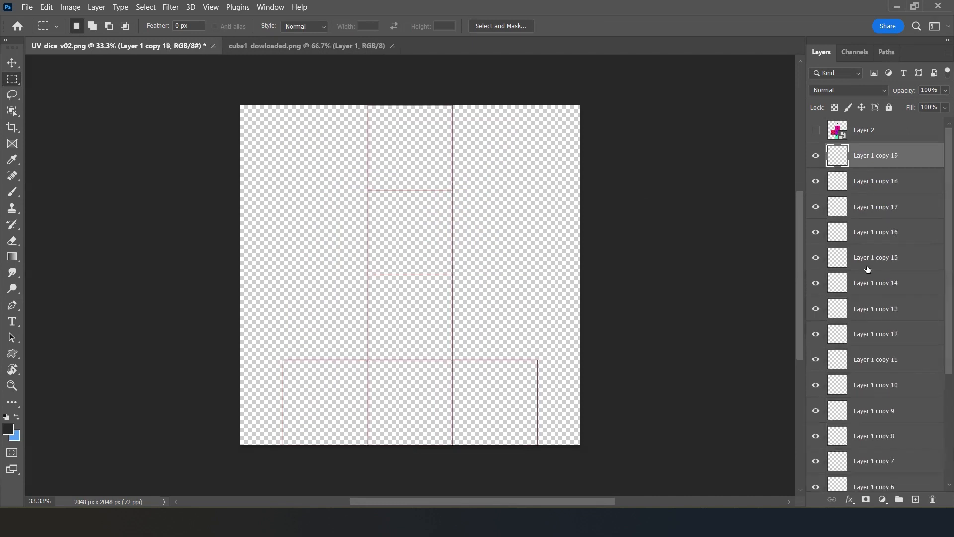
- Group Layer 1 together with all of its copies
scroll(890, 348, down, 3)
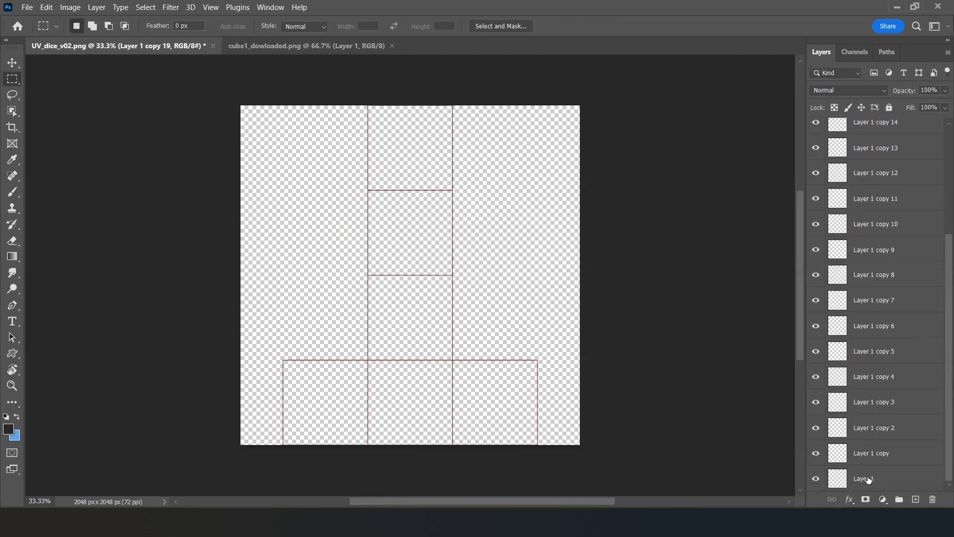
shift+click(868, 478)
scroll(896, 332, up, 3)
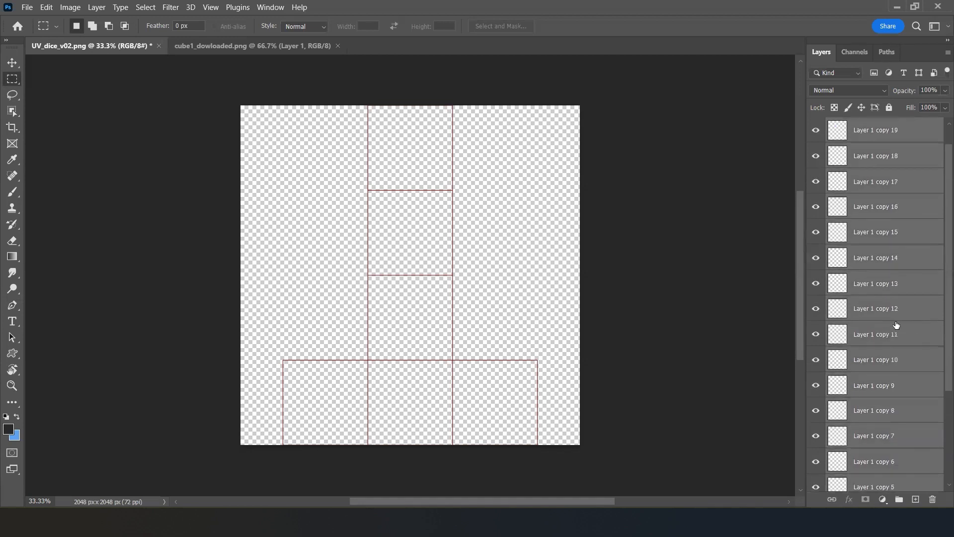
key(ctrl+g)
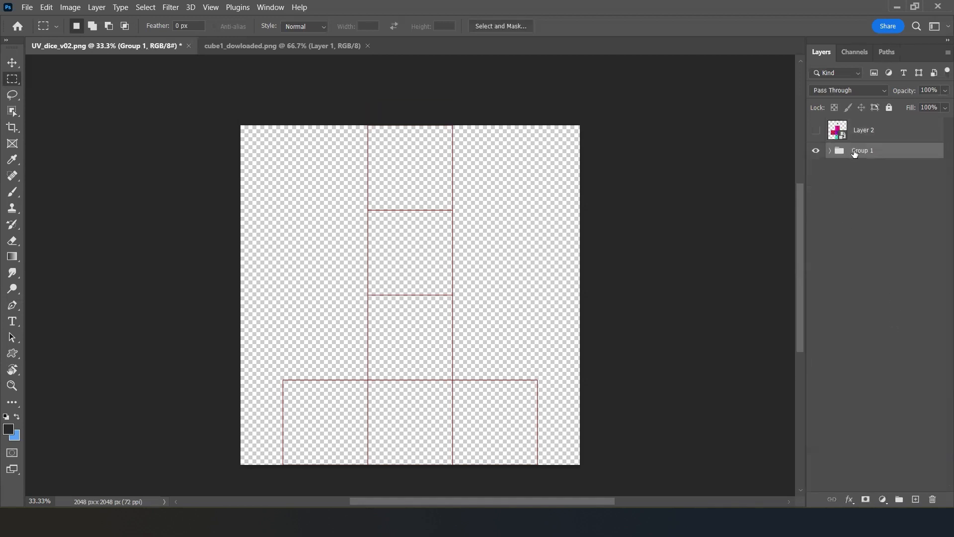
- Show Layer 2, scale it to about 199% wide by 200% high, and move it down to fit the UV outline
click(815, 130)
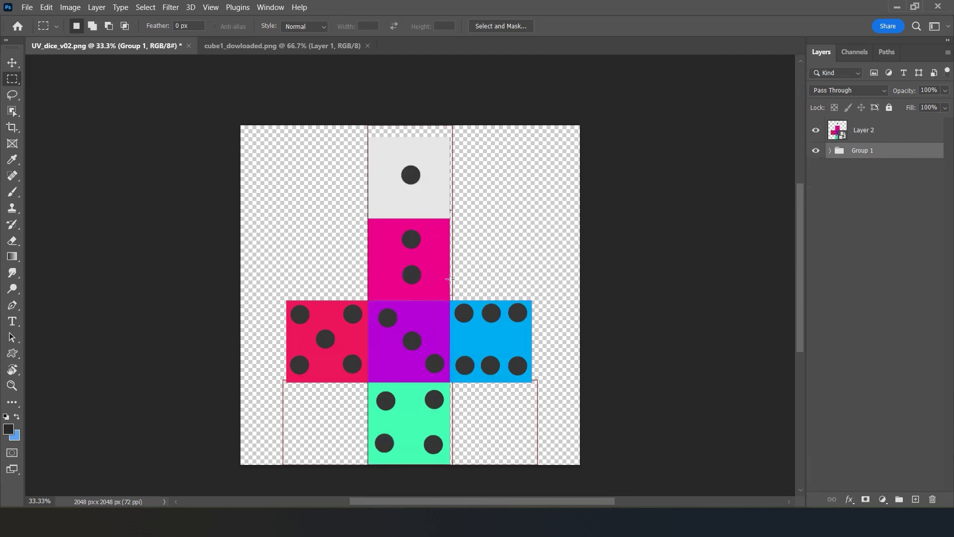
click(869, 136)
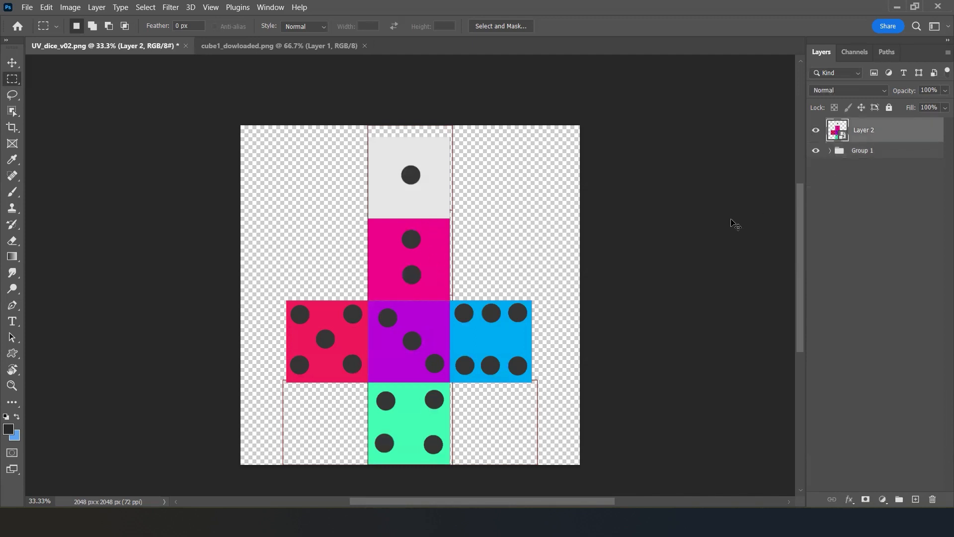
key(ctrl+t)
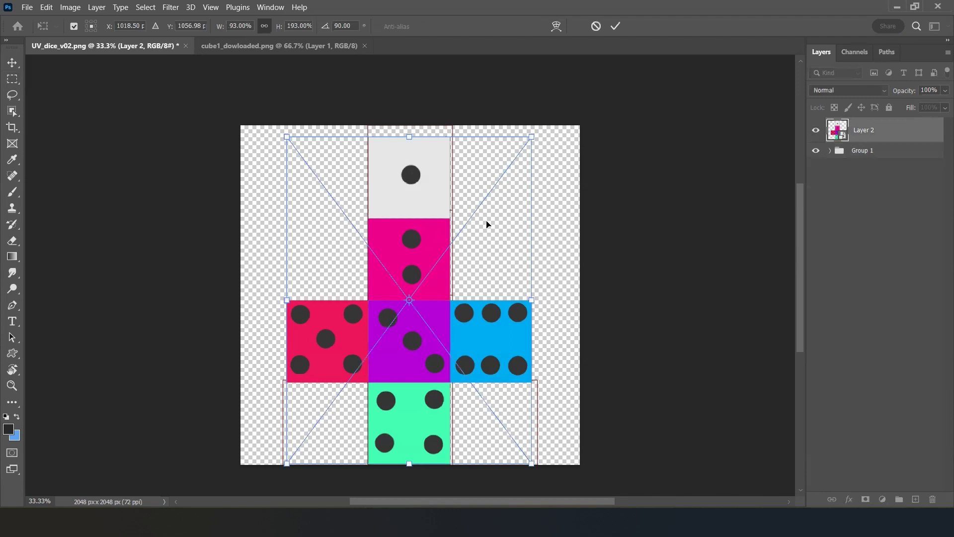
drag(536, 135, 551, 121)
drag(469, 233, 467, 314)
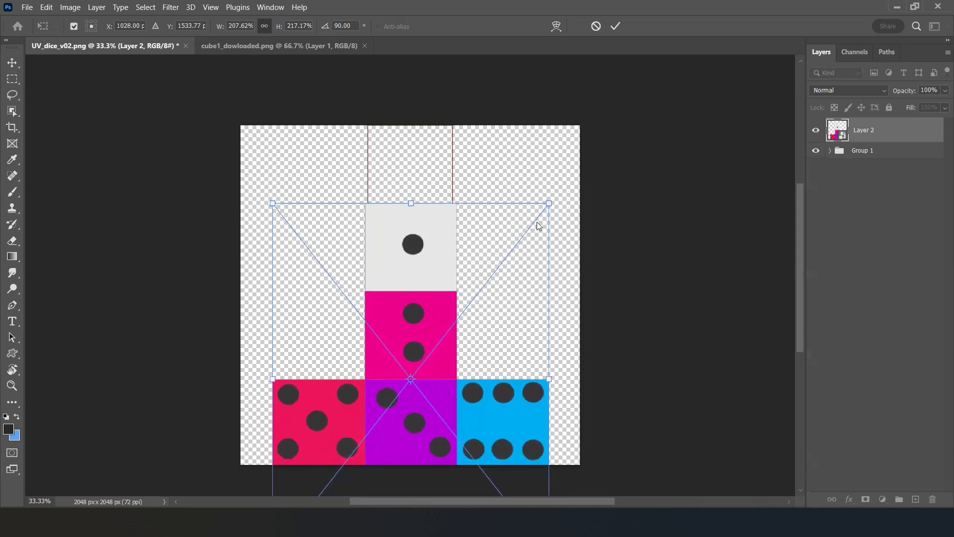
drag(549, 204, 530, 213)
drag(479, 311, 485, 305)
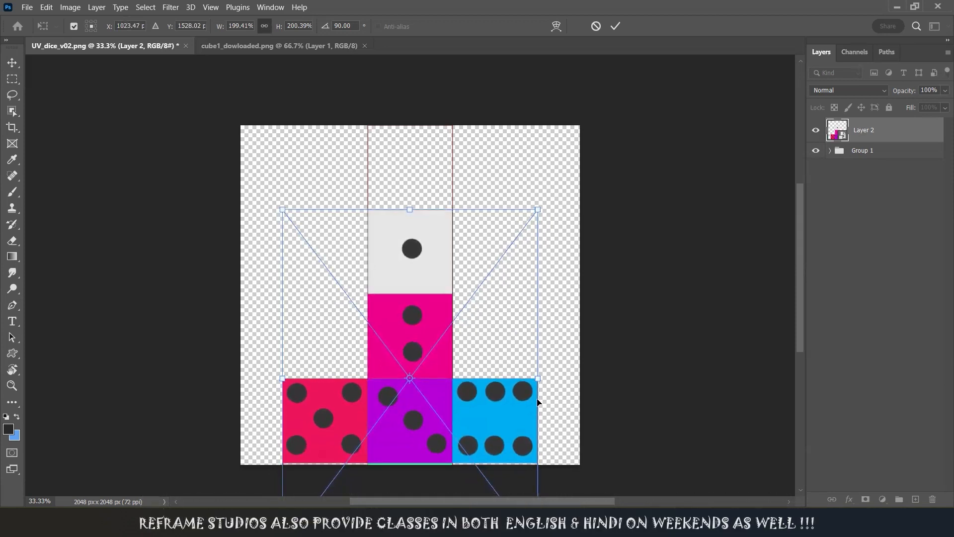
key(Return)
- Examine how the dice faces align with the UV outline close up, comparing with Layer 2 hidden and shown
key(m)
click(820, 133)
click(819, 134)
ctrl+drag(407, 401, 513, 200)
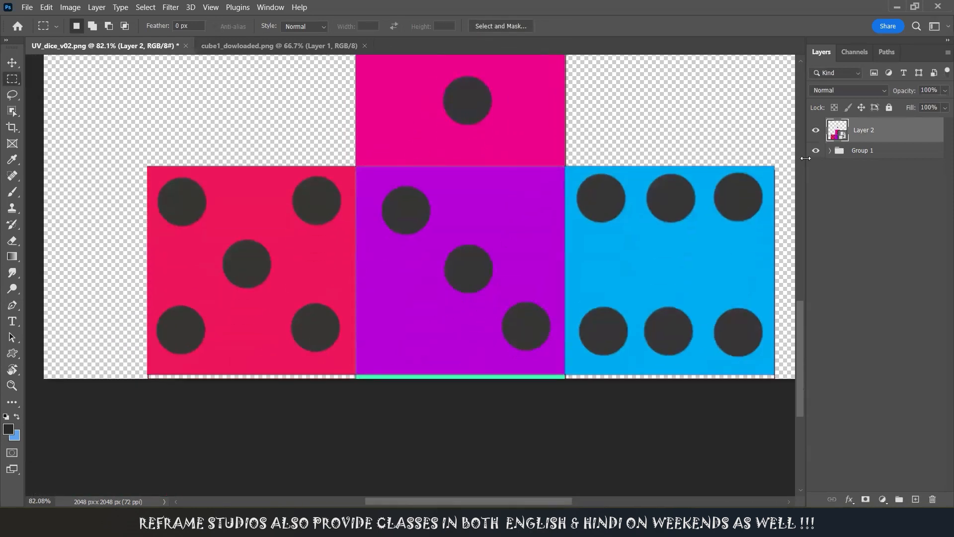
click(818, 132)
click(816, 132)
drag(530, 327, 548, 462)
drag(528, 198, 550, 462)
drag(531, 294, 514, 229)
click(816, 130)
click(815, 131)
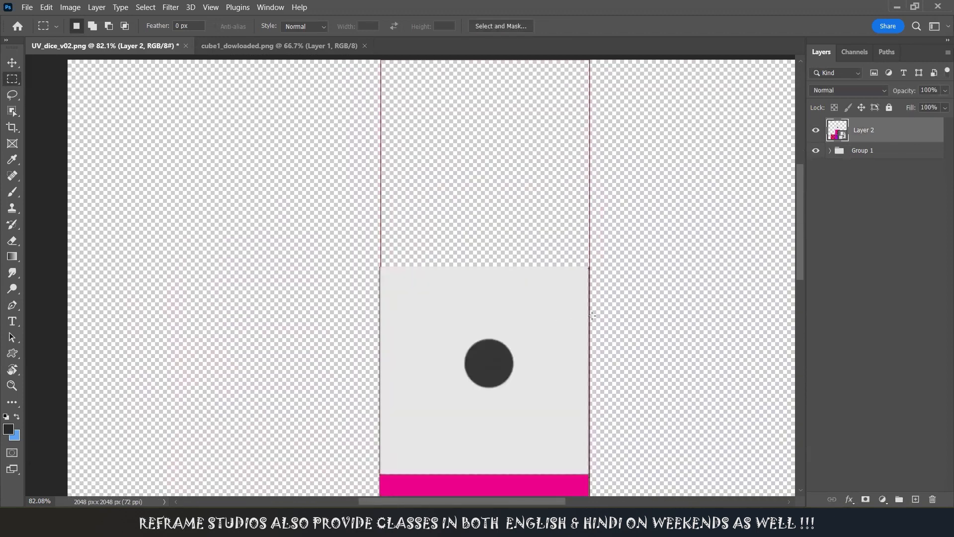
- Nudge Layer 2 slightly to the right so the white face lines up with the vertical UV lines
key(v)
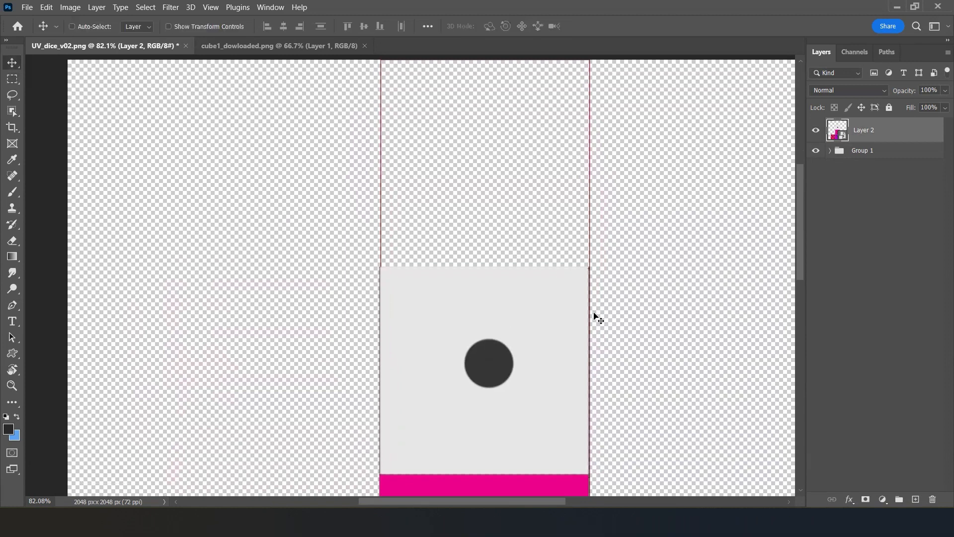
key(Right)
key(Right)
key(Right)
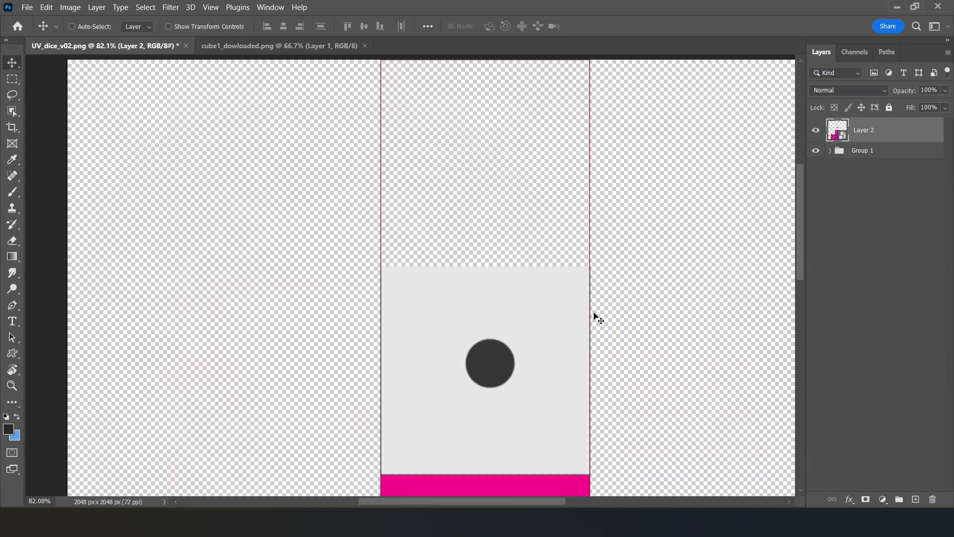
- Select the white one-dot face on Layer 2 with the Rectangular Marquee and copy it to a new layer
scroll(539, 286, down, 10)
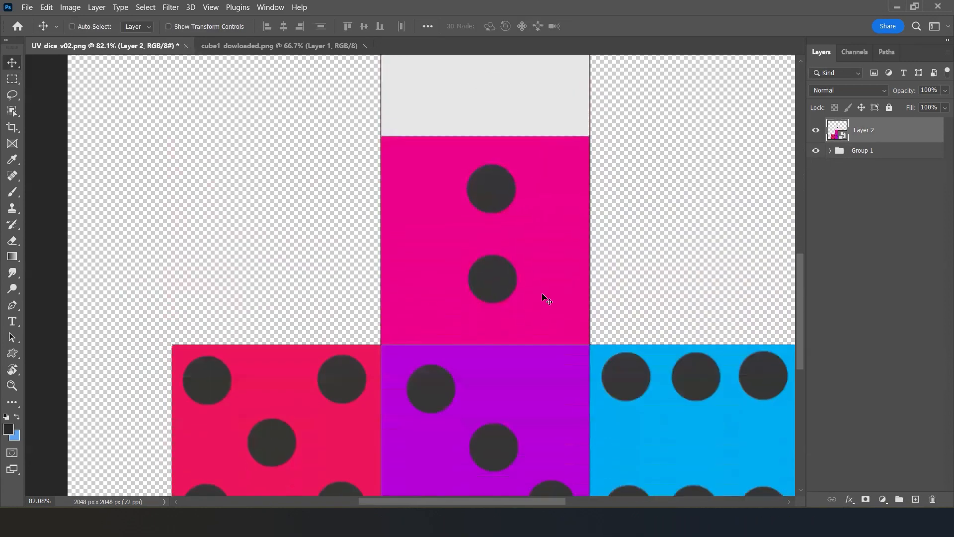
scroll(542, 295, down, 3)
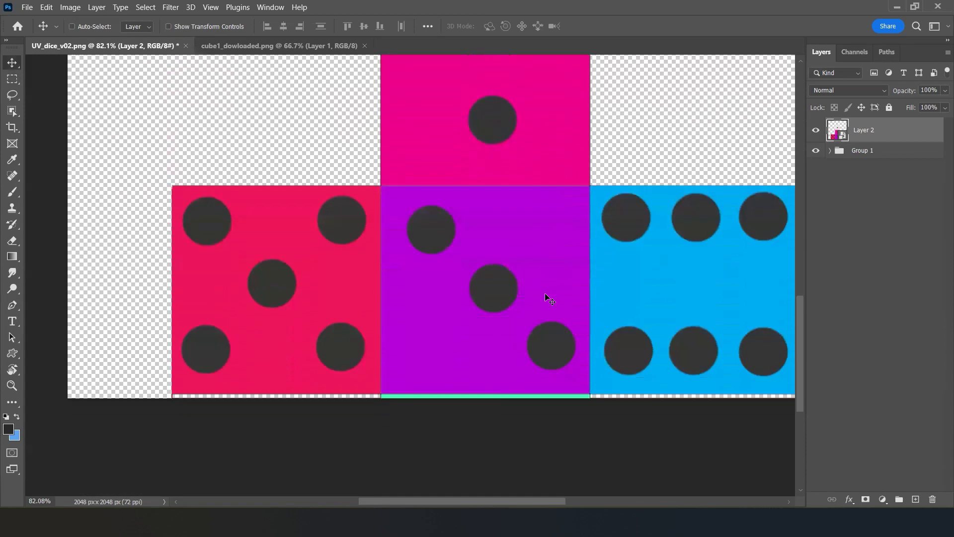
scroll(526, 278, up, 9)
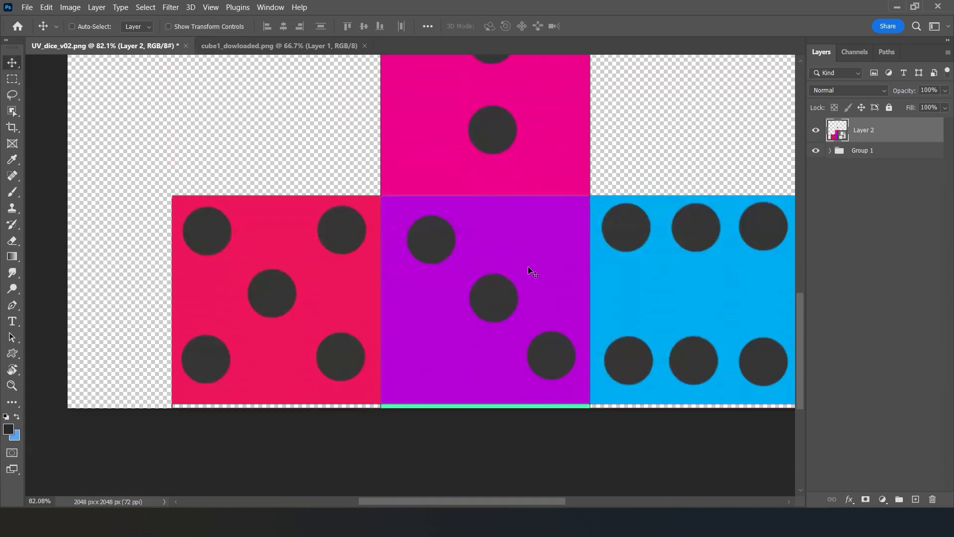
scroll(540, 278, up, 7)
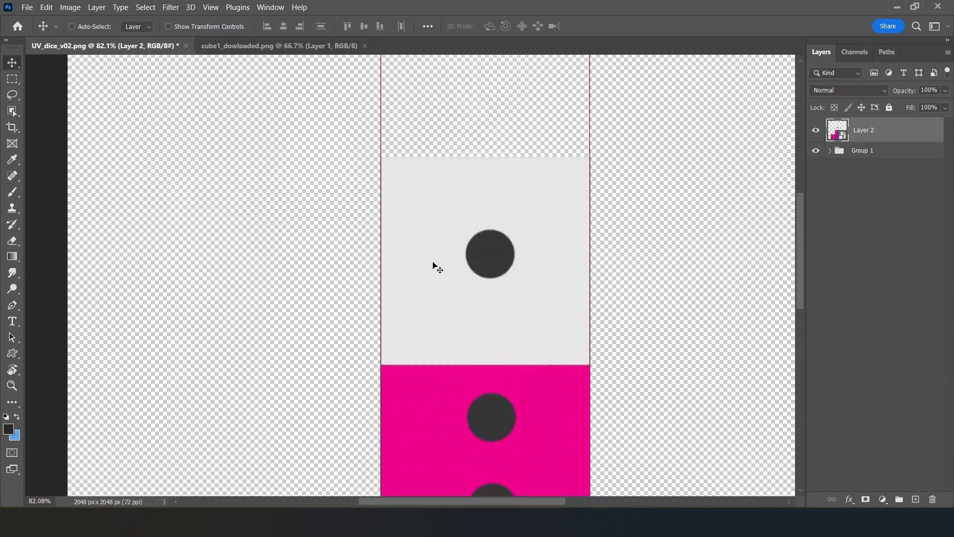
key(m)
drag(365, 150, 629, 365)
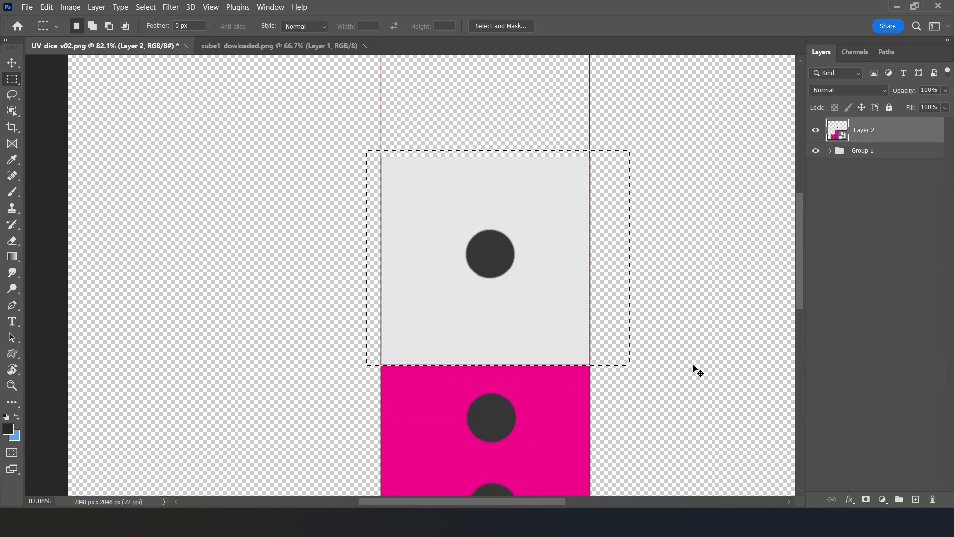
key(ctrl+j)
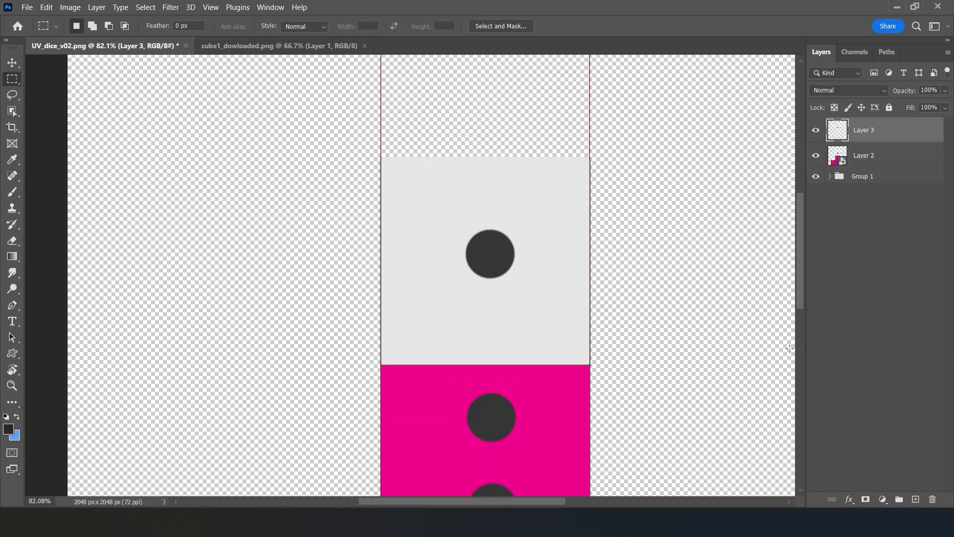
- Hide Layer 2 and shift the copied white face so it sits inside its UV square
click(815, 156)
key(v)
drag(517, 298, 529, 204)
drag(538, 338, 573, 275)
drag(542, 322, 535, 357)
drag(614, 391, 616, 384)
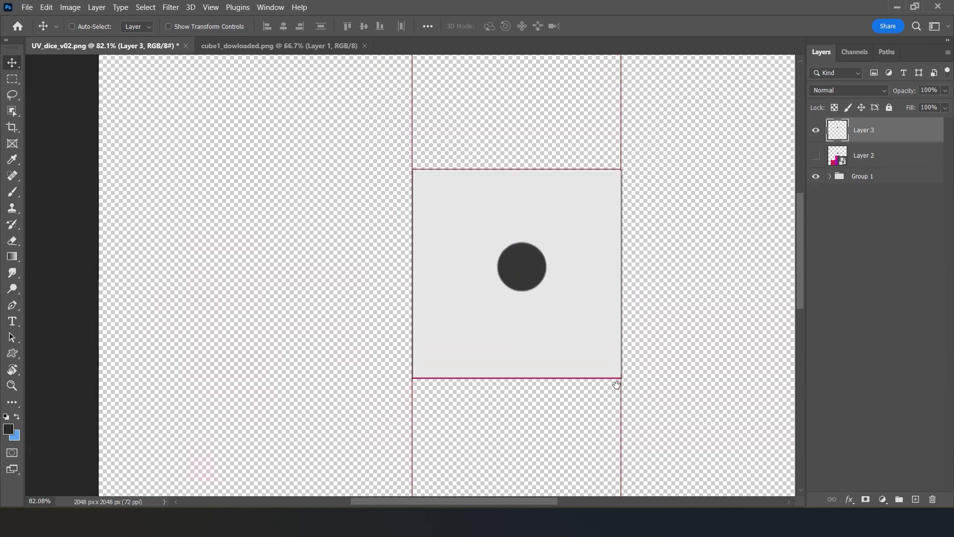
- Show Layer 2 again and copy its pink two-dot face to a new layer
scroll(616, 384, down, 5)
click(815, 156)
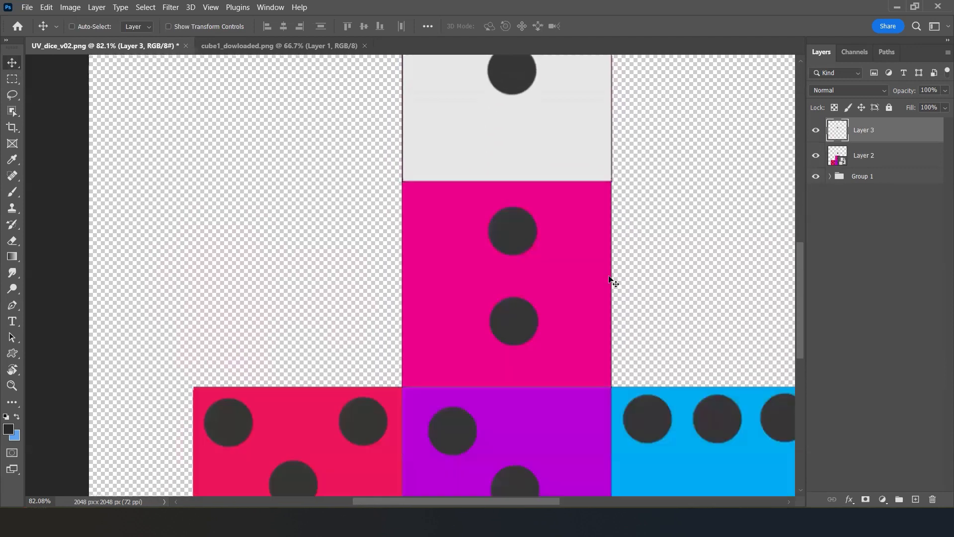
key(m)
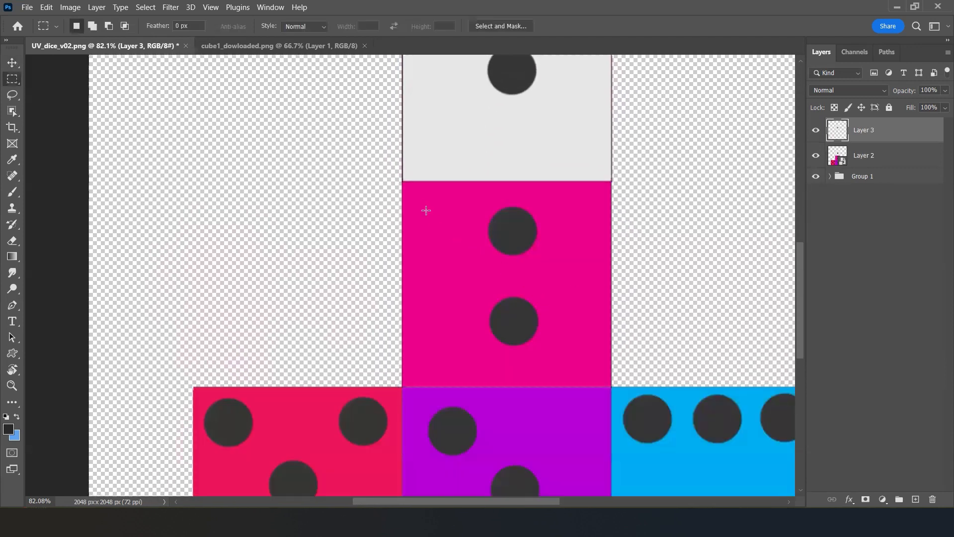
drag(390, 182, 633, 385)
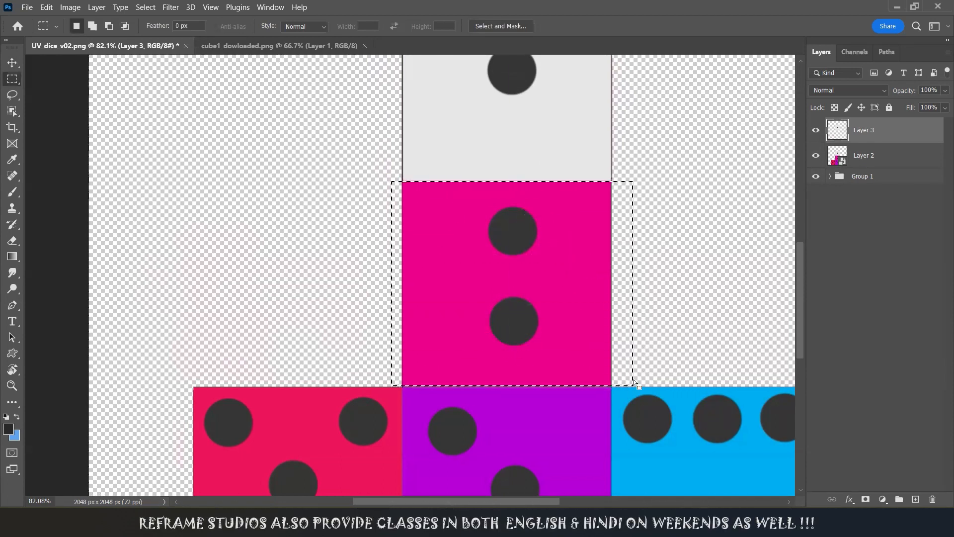
click(857, 157)
key(ctrl+j)
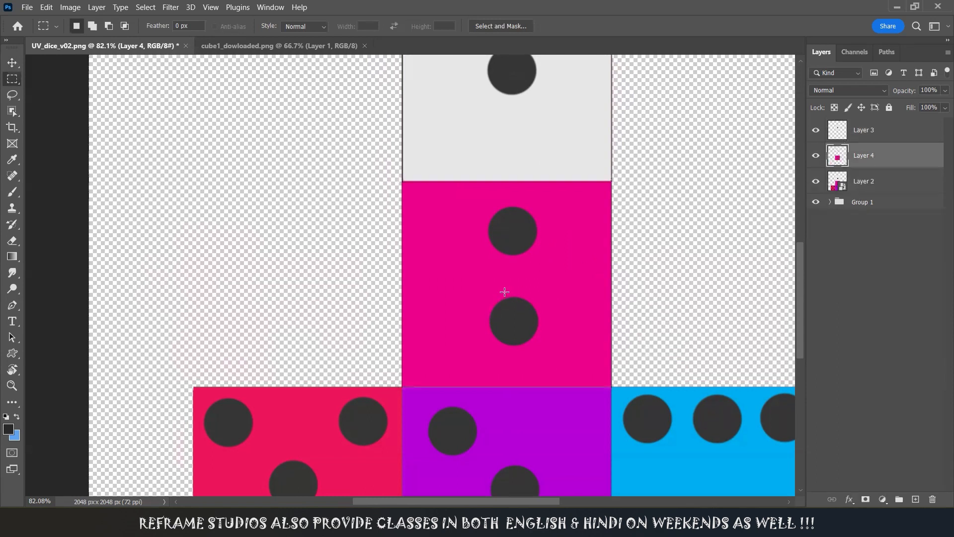
- With Layer 2 temporarily hidden, stretch the copied pink face to 101.98% height so it reaches the UV line below
click(815, 181)
scroll(573, 309, down, 2)
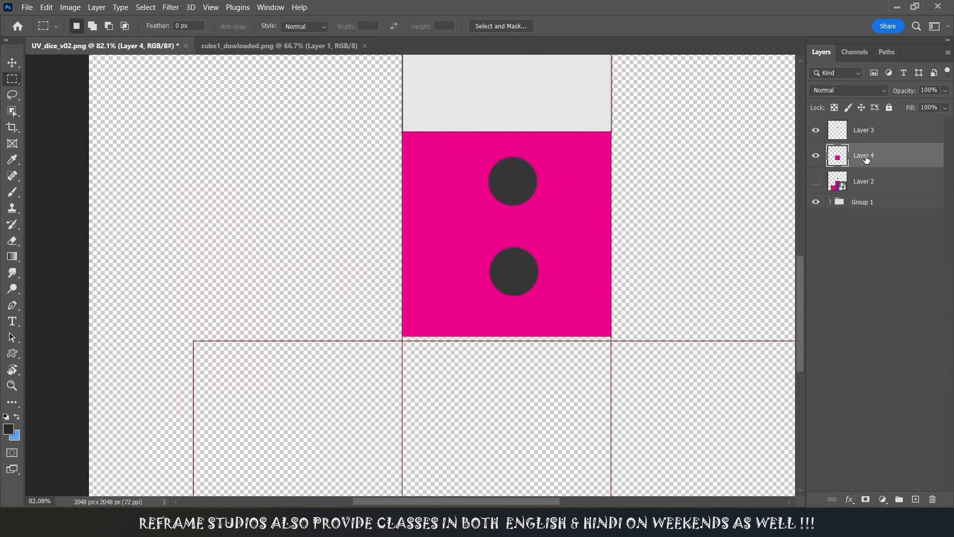
key(v)
mouse_move(517, 233)
mouse_down()
mouse_move(524, 255)
mouse_move(518, 235)
mouse_up()
key(ctrl)
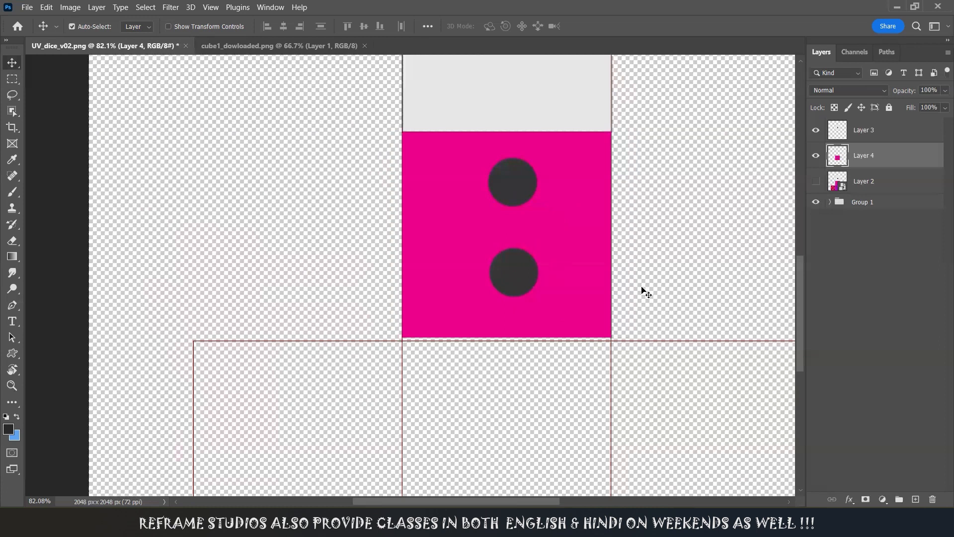
key(ctrl+t)
drag(511, 338, 513, 341)
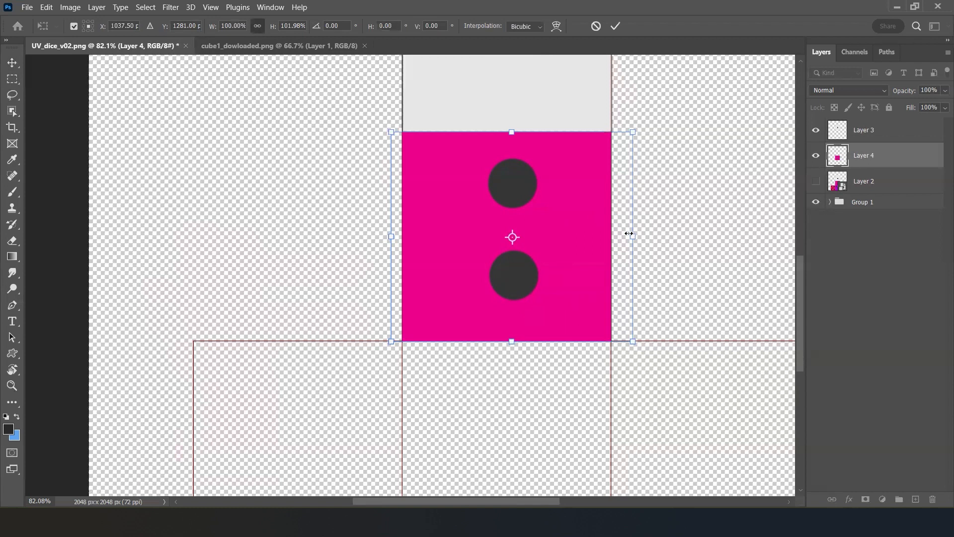
key(Return)
click(816, 181)
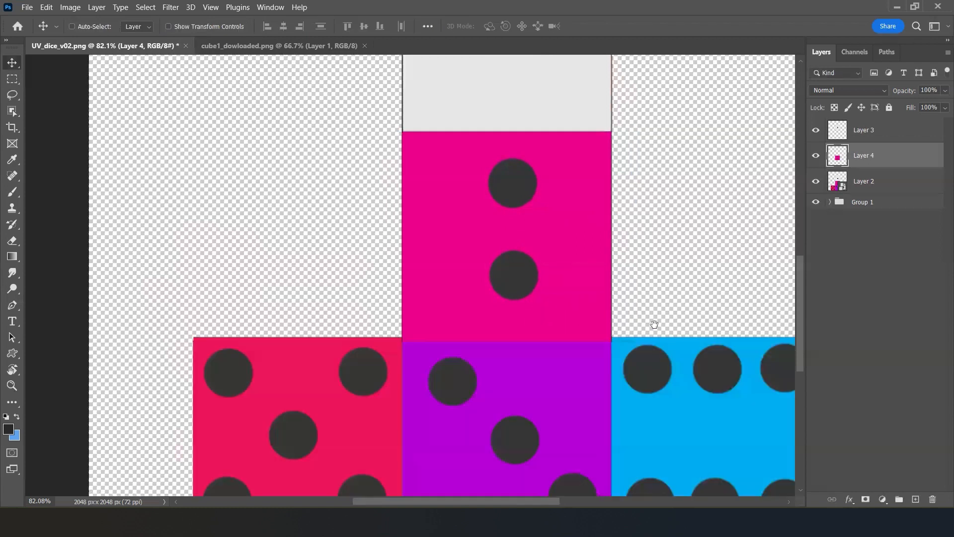
drag(654, 324, 654, 221)
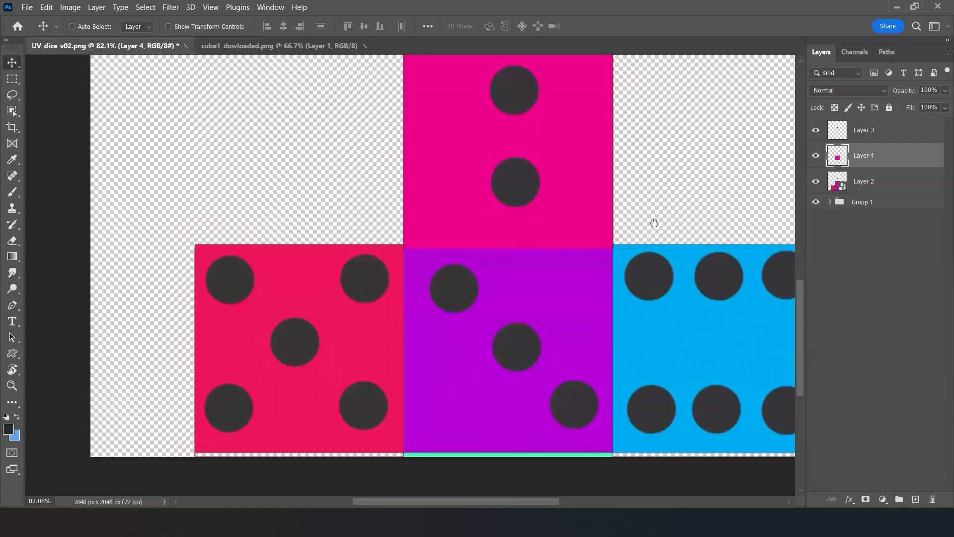
- Nudge Layer 2 down until its red, purple and blue faces line up with the bottom row of UV squares
click(867, 181)
key(Down)
key(Down)
key(Down)
key(Down)
key(Down)
key(Down)
key(Down)
key(Down)
key(Down)
key(Down)
key(Down)
key(Down)
key(Up)
key(Up)
key(Up)
key(Up)
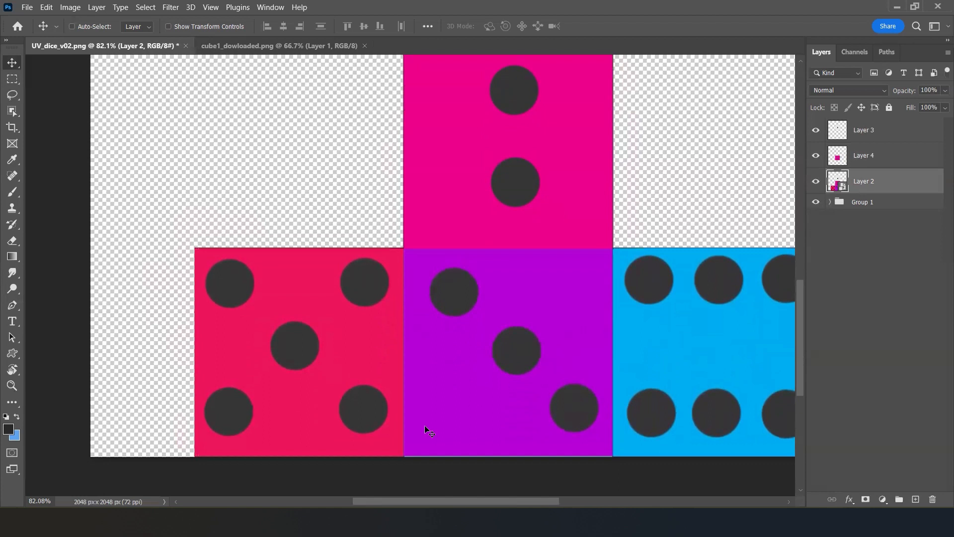
key(Down)
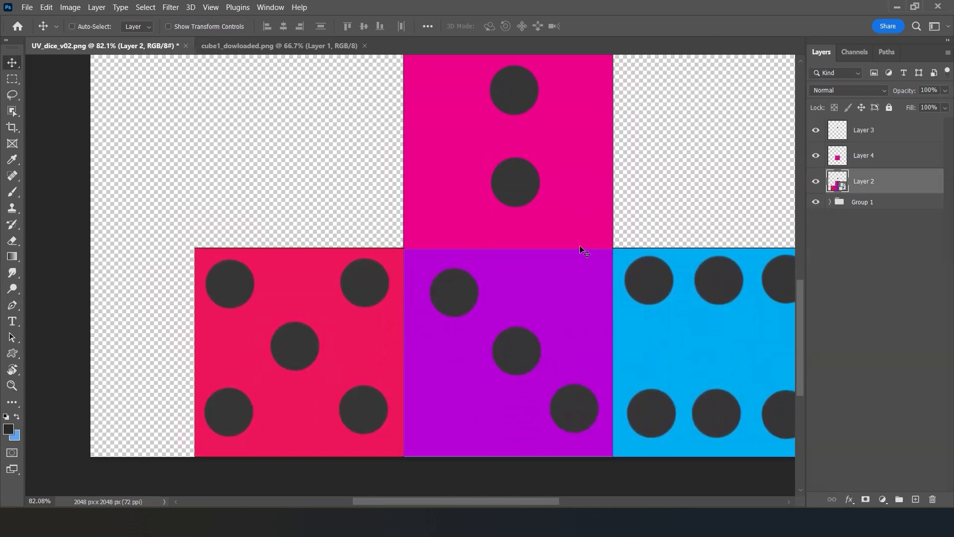
- Duplicate Layer 2 and place the copy above Layer 3 in the layer stack
ctrl+drag(639, 300, 632, 267)
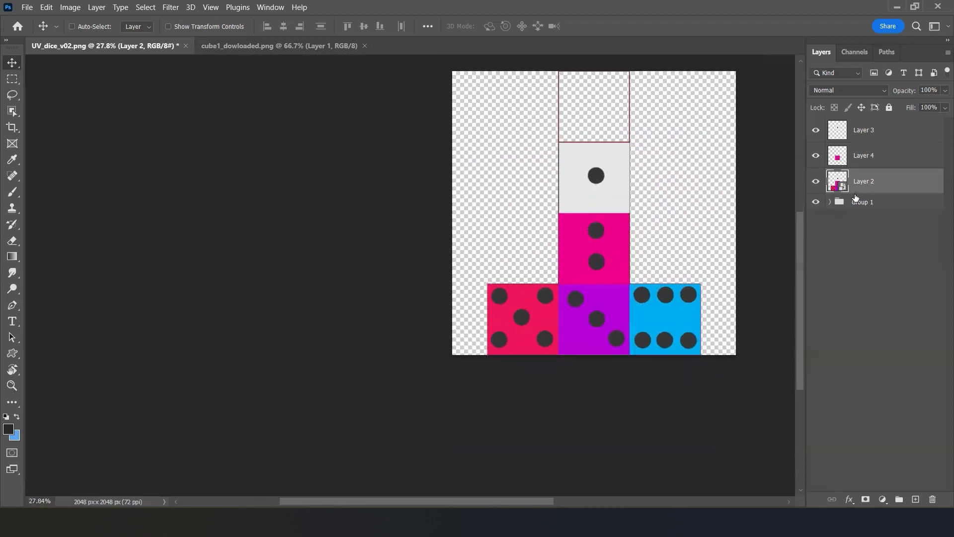
key(ctrl+j)
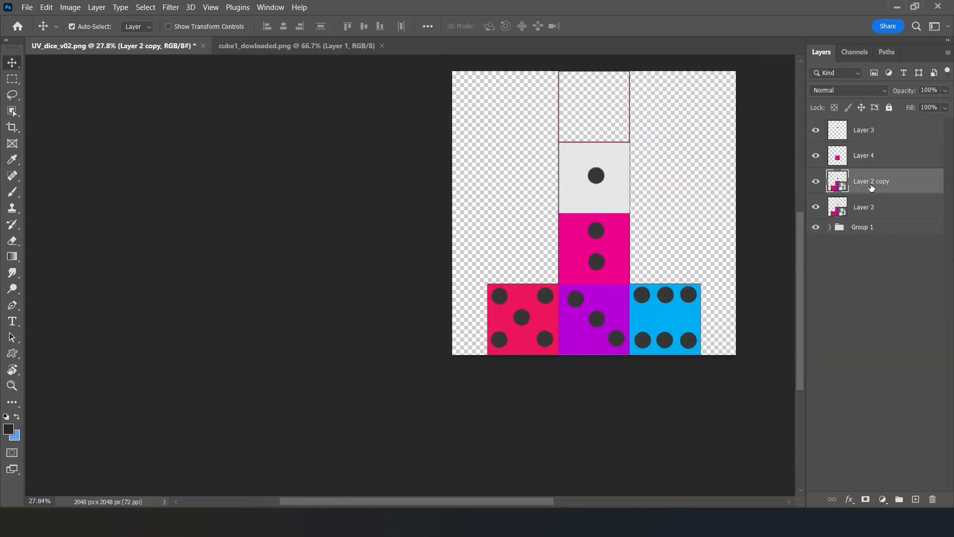
drag(872, 191, 877, 127)
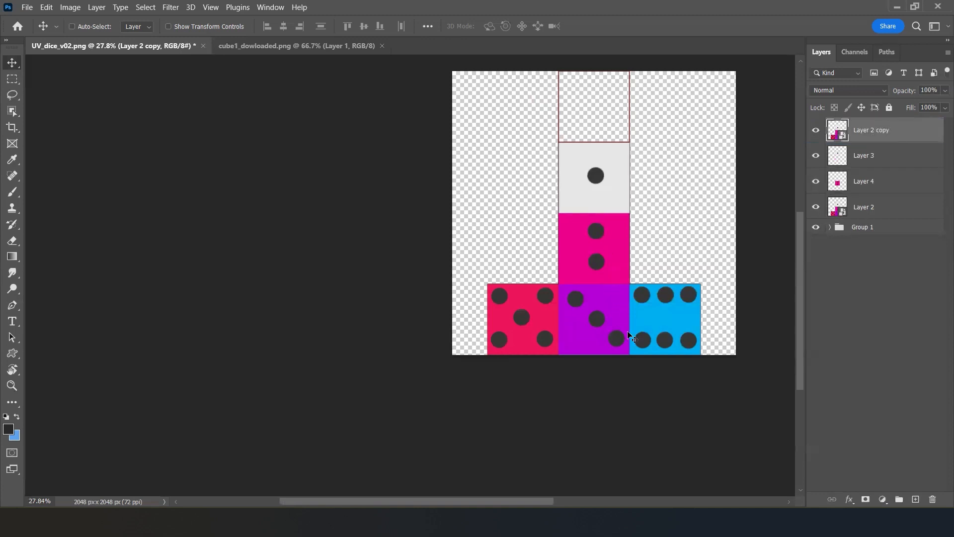
- Move the Layer 2 copy up so its green four-dot face covers the empty topmost UV square
drag(580, 329, 574, 116)
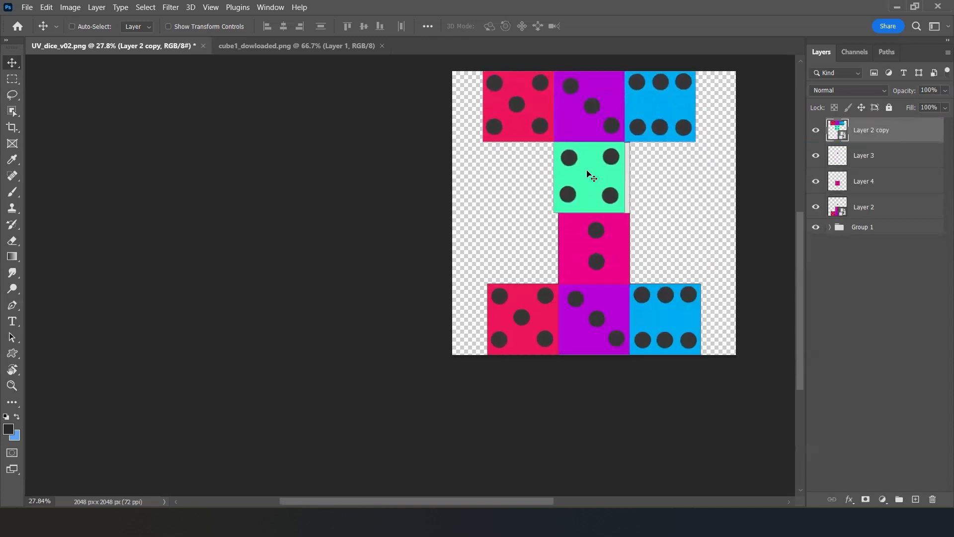
drag(688, 213, 683, 345)
drag(607, 246, 611, 193)
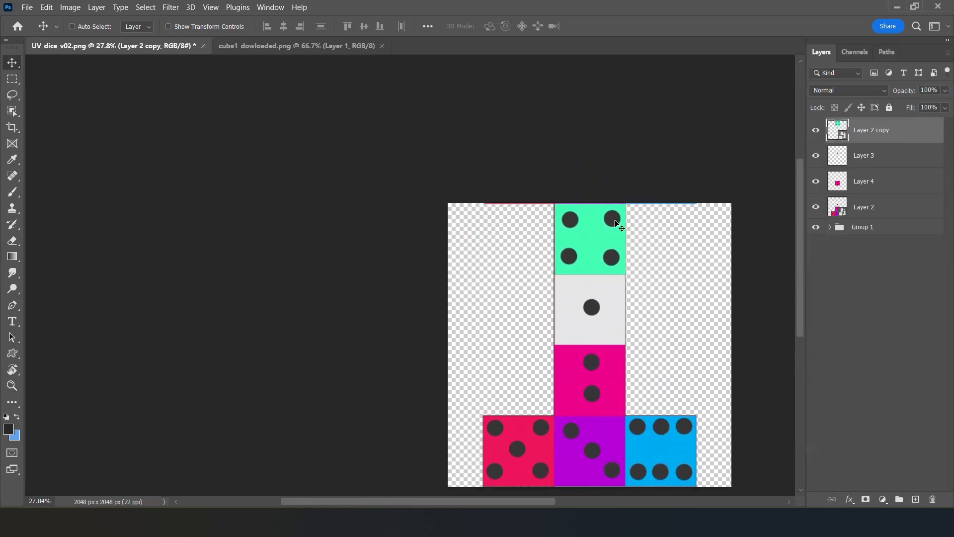
- Fine-tune the green four-dot face's position until its edges match the topmost UV square and the neighbouring colours leave the canvas
scroll(633, 283, up, 3)
alt+scroll(630, 289, up, 5)
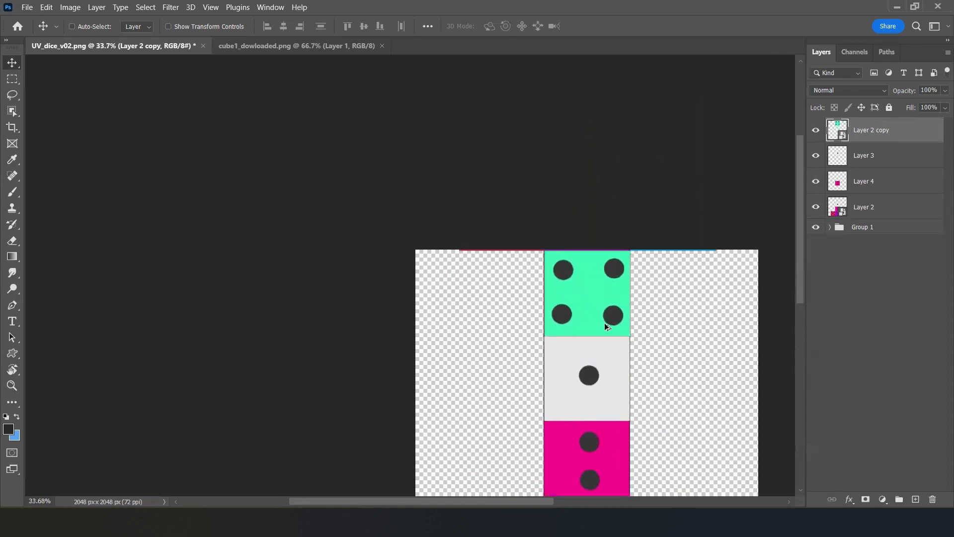
key(Left)
key(Left)
key(Left)
key(Left)
key(Left)
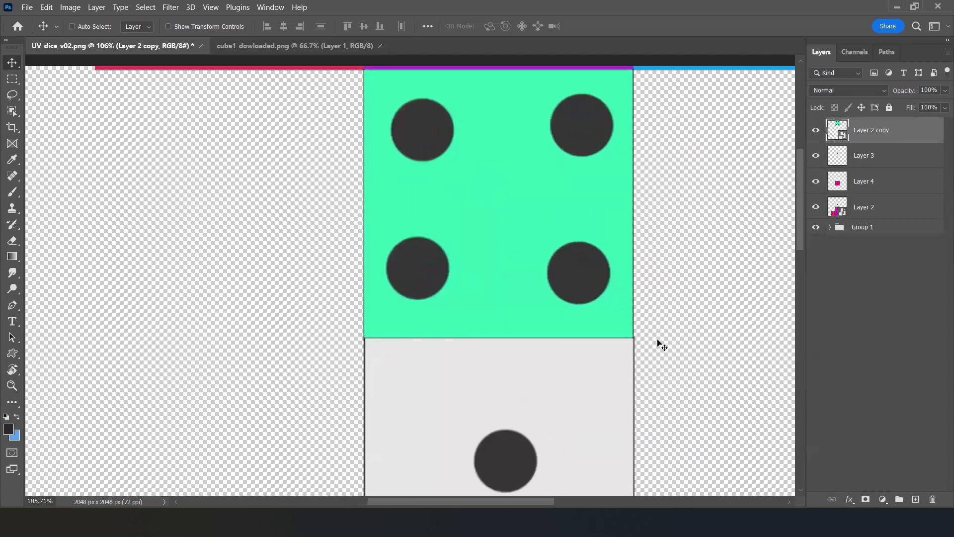
key(Up)
key(Up)
key(Up)
key(Up)
key(Up)
key(Up)
key(Up)
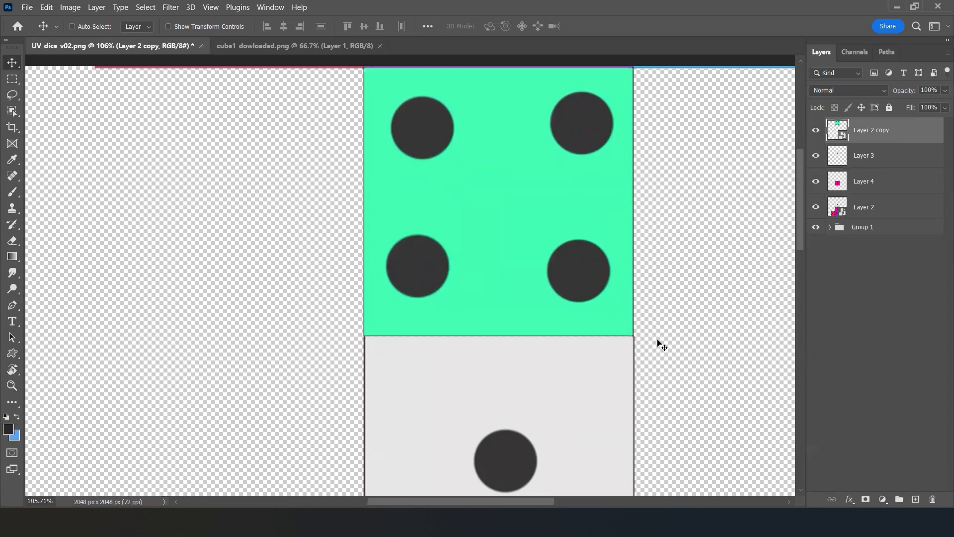
key(Right)
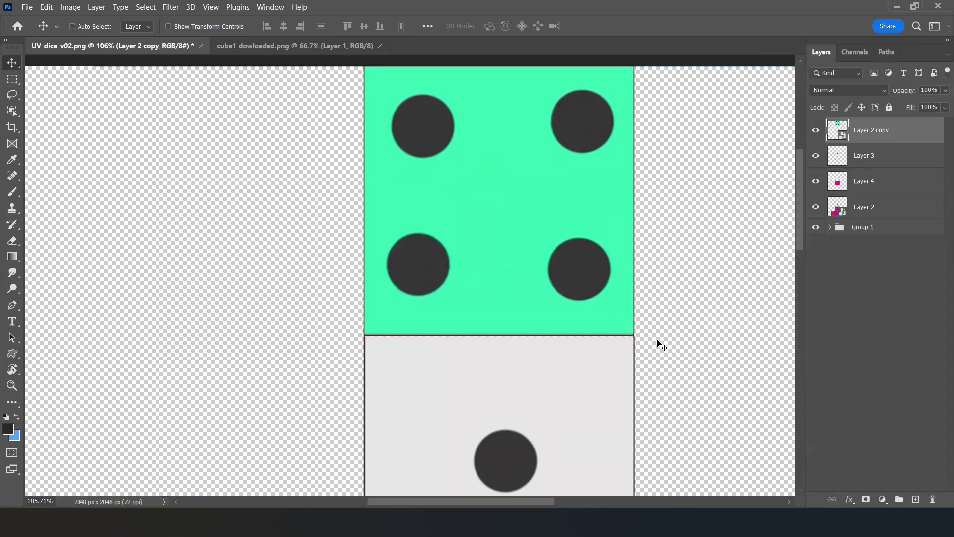
- Convert the dice texture document's color mode to 16 bits per channel
key(ctrl+0)
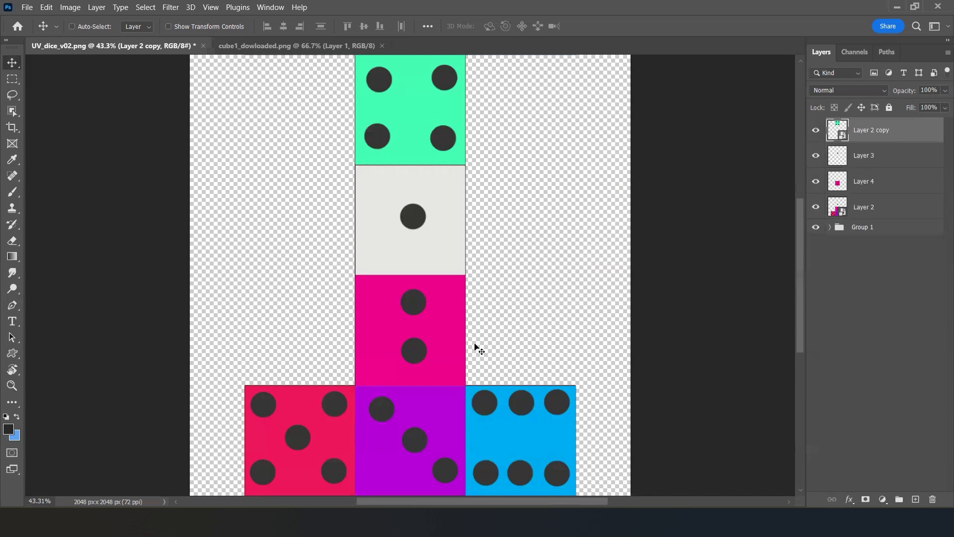
click(70, 8)
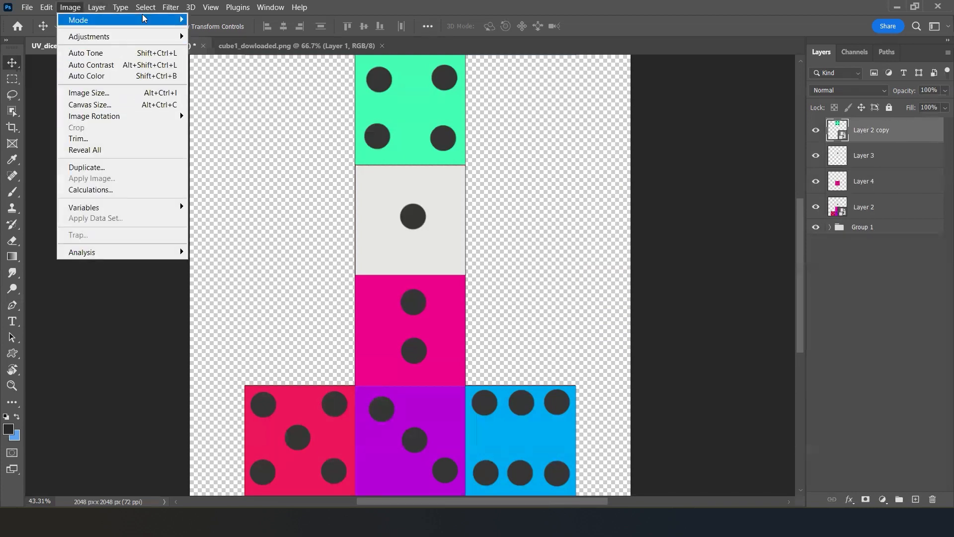
mouse_move(145, 20)
click(245, 131)
key(ctrl)
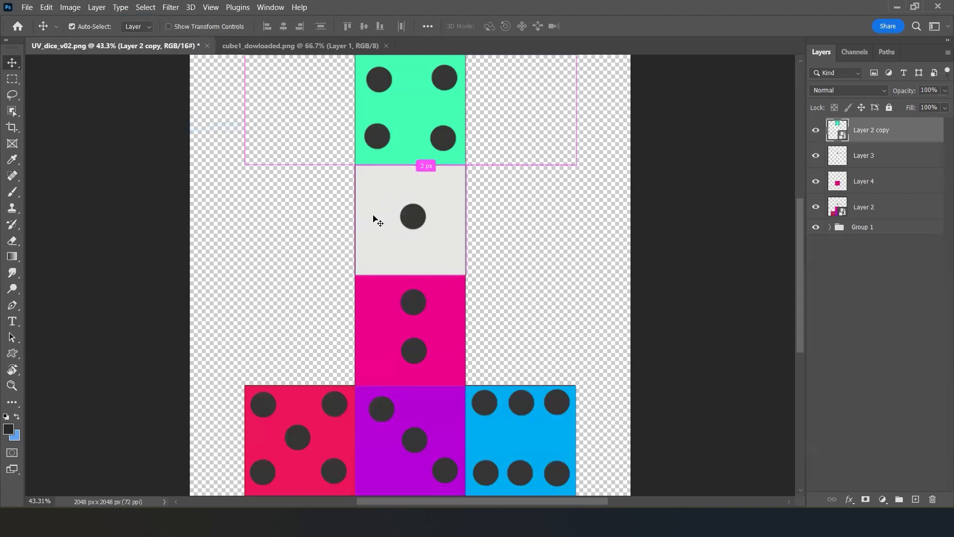
- Save the document in Photoshop format as UV_dice_texture_v02 in the sourceimages folder
key(ctrl+shift+s)
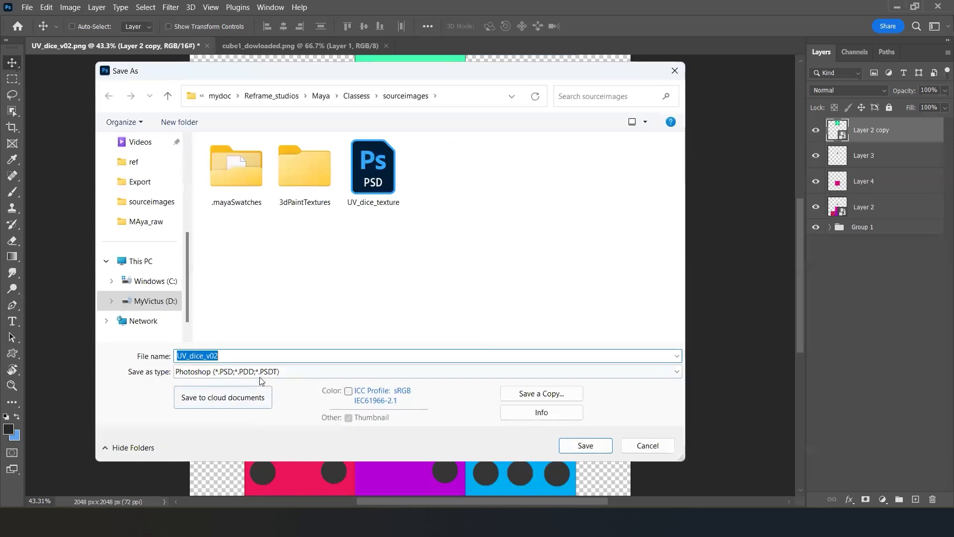
click(262, 372)
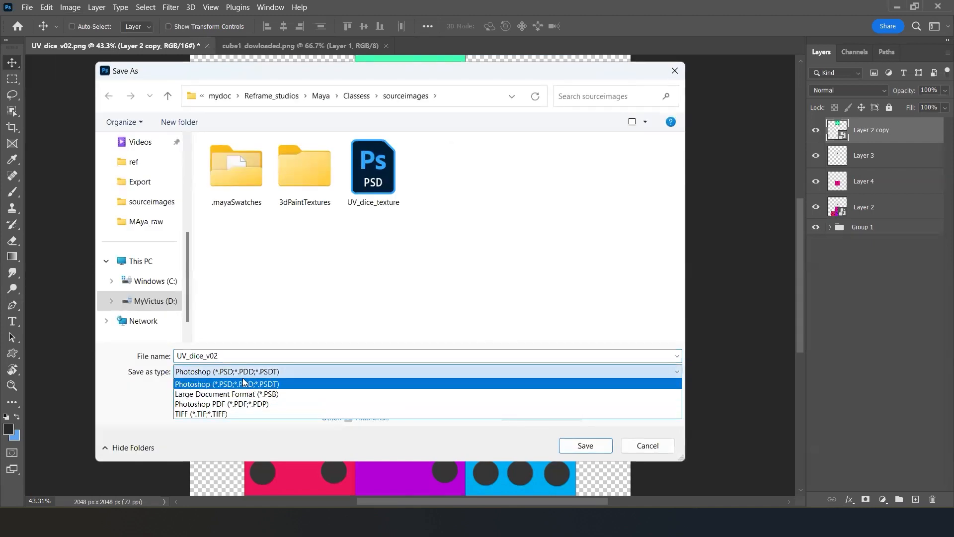
click(243, 384)
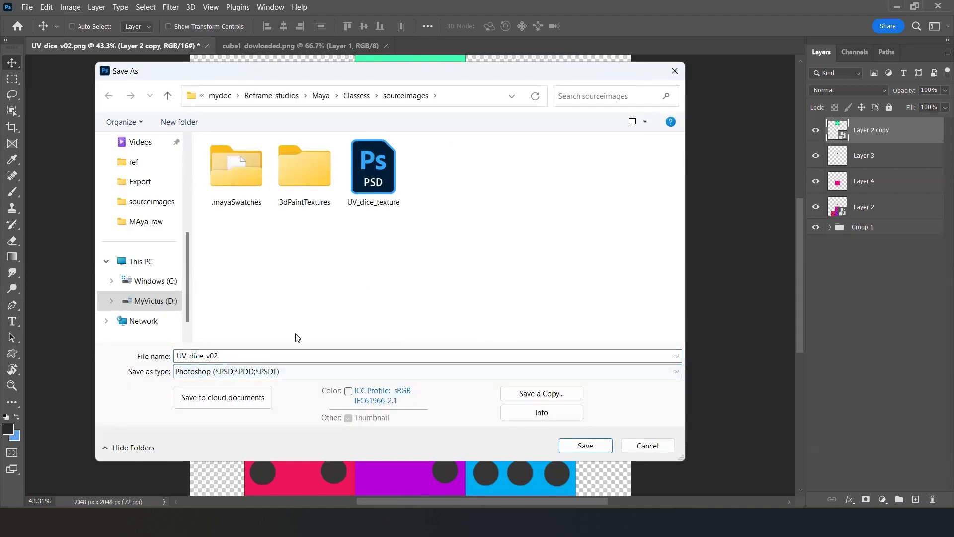
click(382, 193)
click(257, 355)
click(255, 355)
text(_)
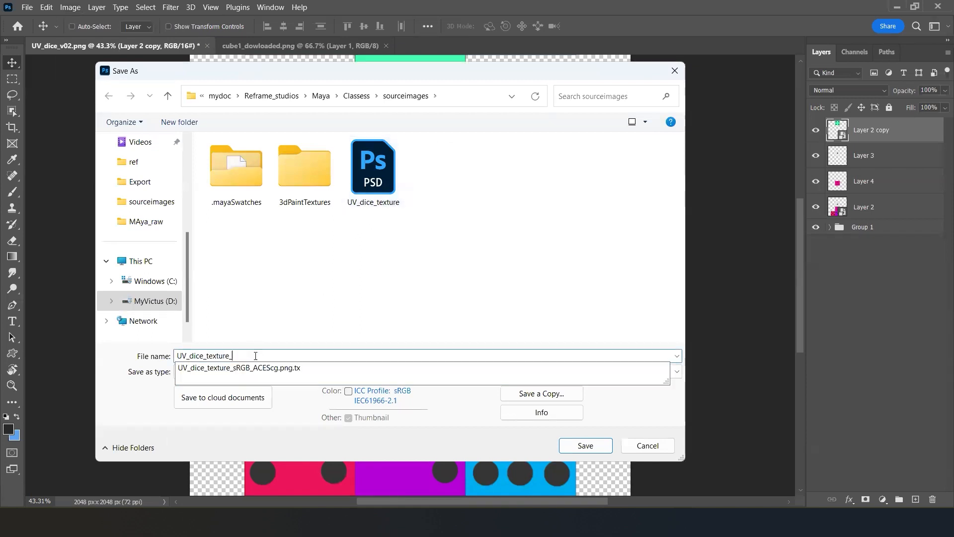
text(v0)
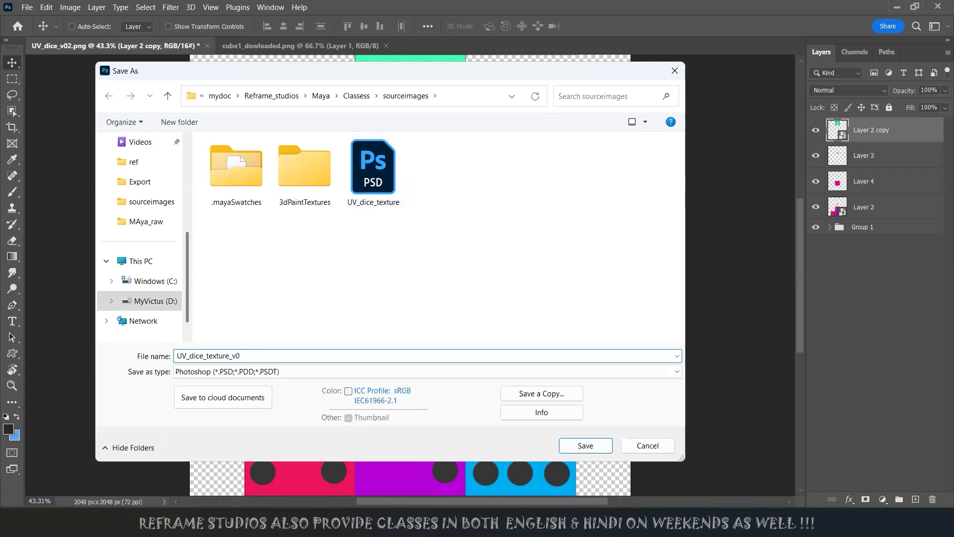
text(2)
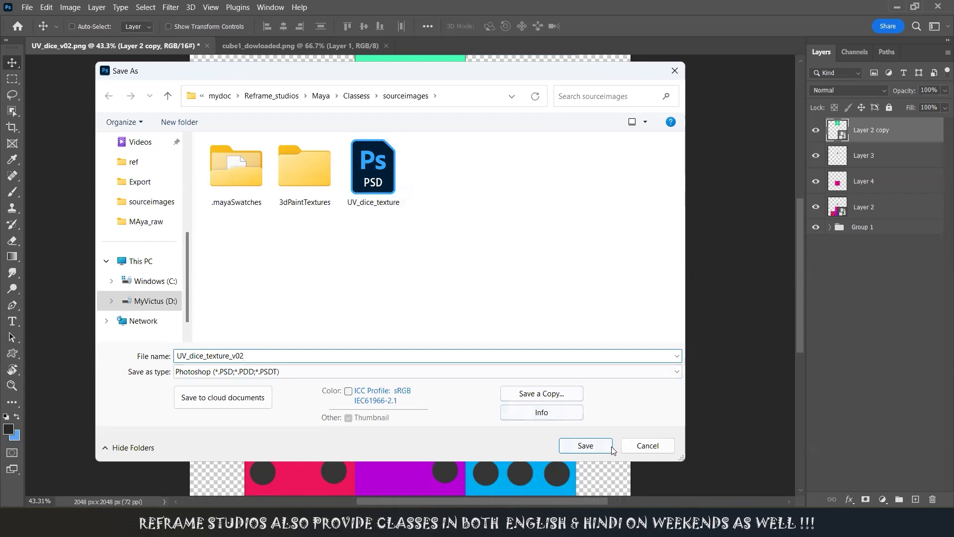
click(582, 445)
click(613, 141)
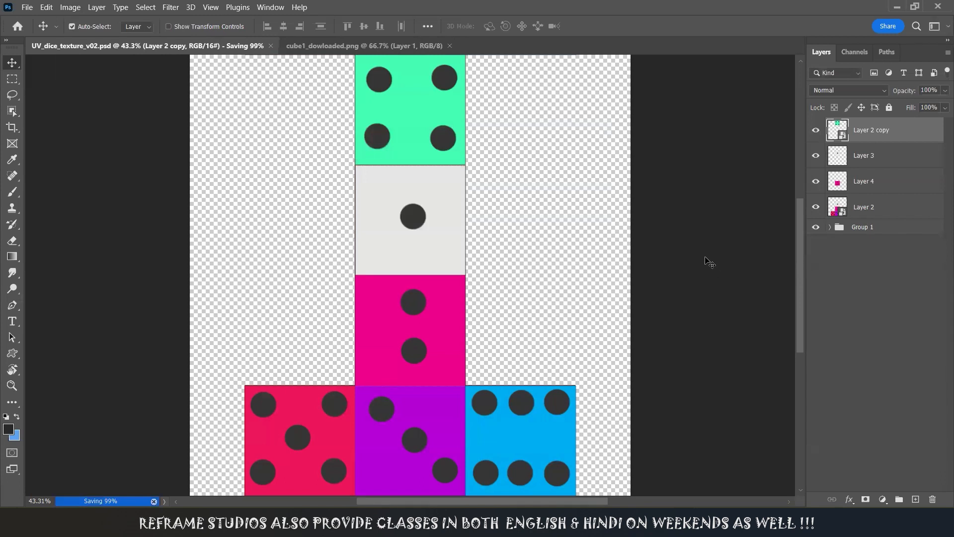
click(516, 211)
- Prepare to save a copy of the document in the sourceimages folder with PNG as its format
key(ctrl+shift+s)
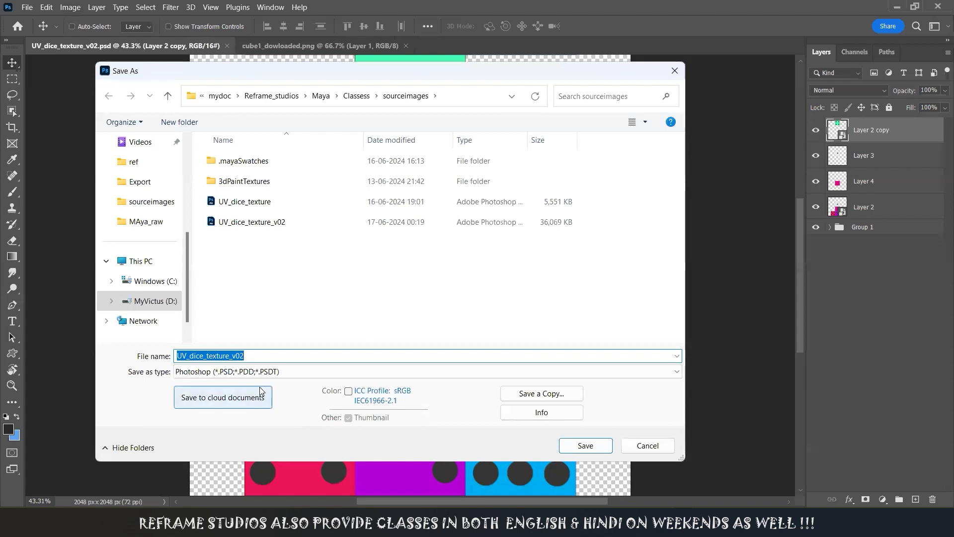
click(261, 372)
click(243, 414)
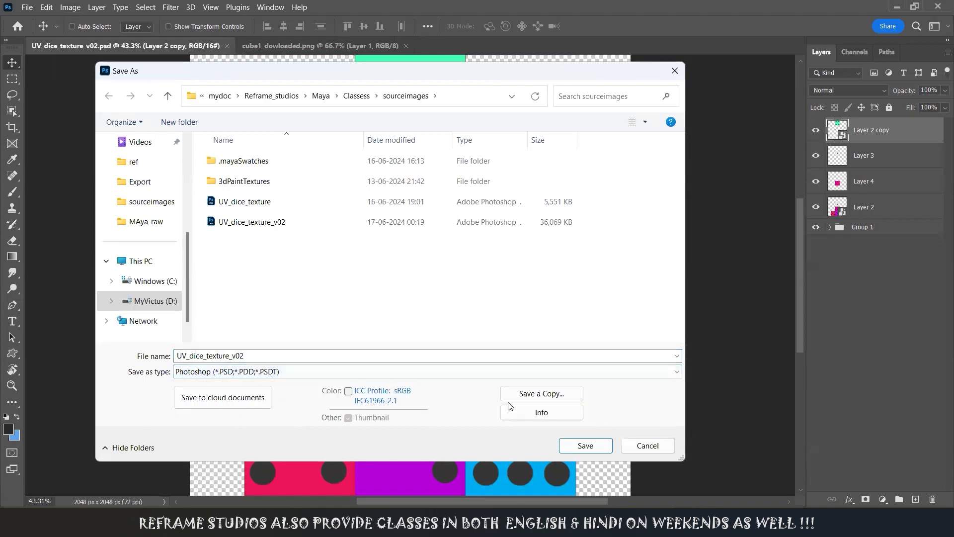
click(557, 392)
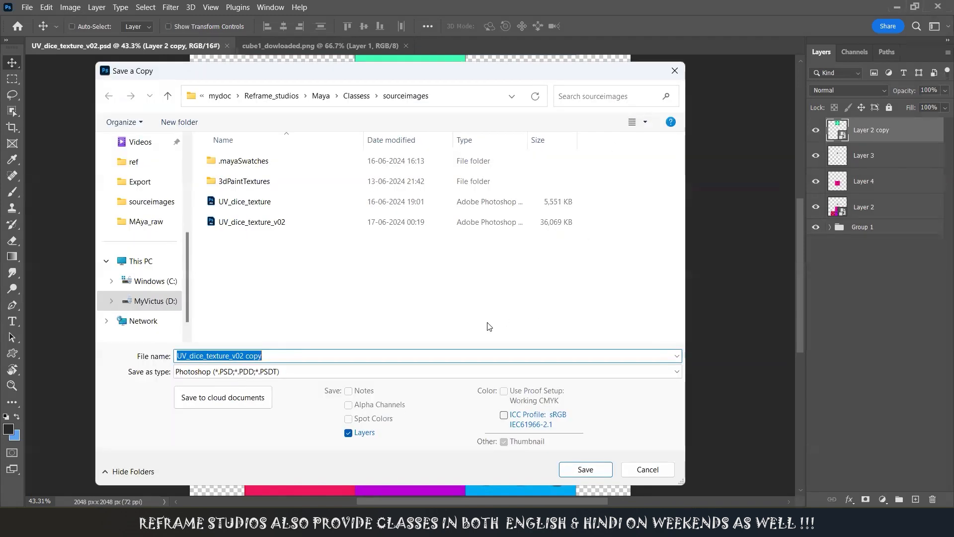
click(275, 354)
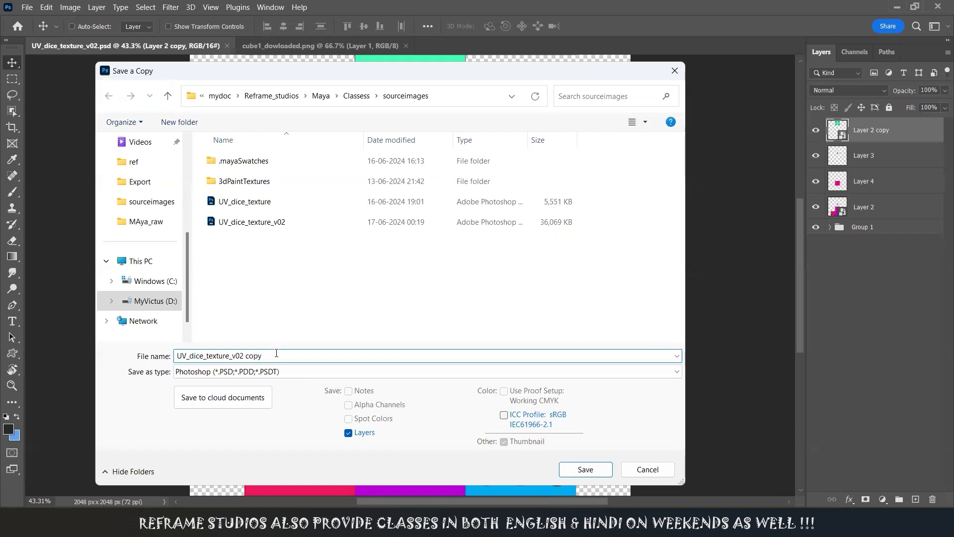
click(262, 372)
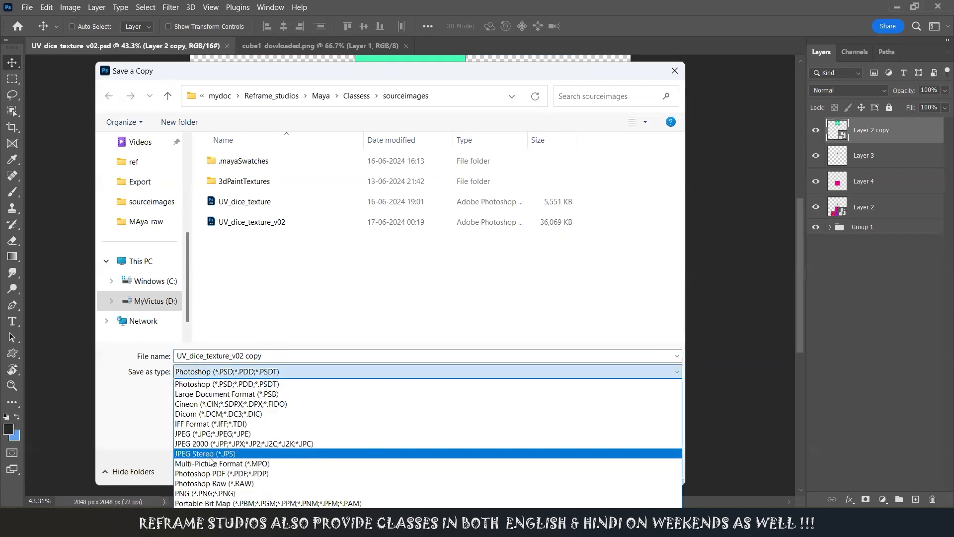
click(212, 493)
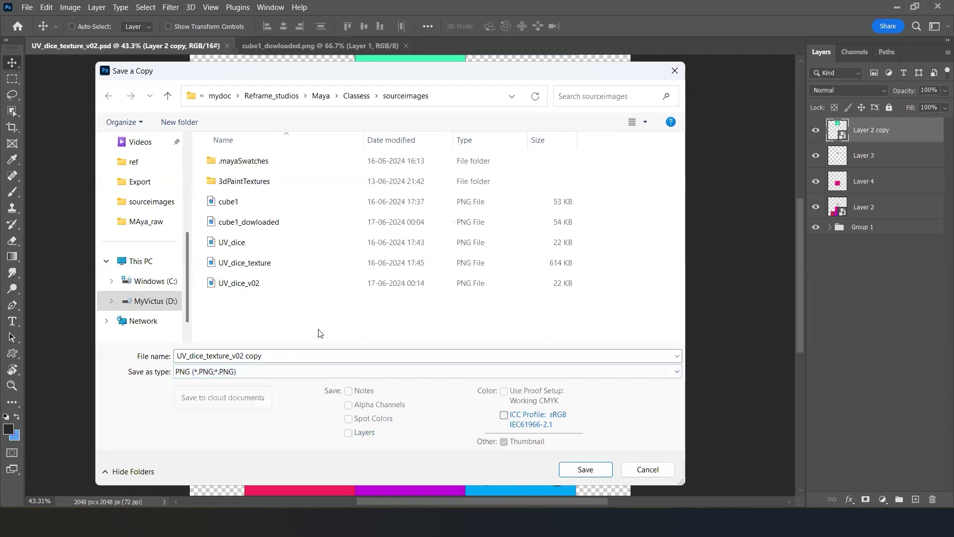
- Name the PNG copy UV_dice_texture_v02 and save it with the Large file size (Fastest saving) option
click(266, 359)
click(270, 356)
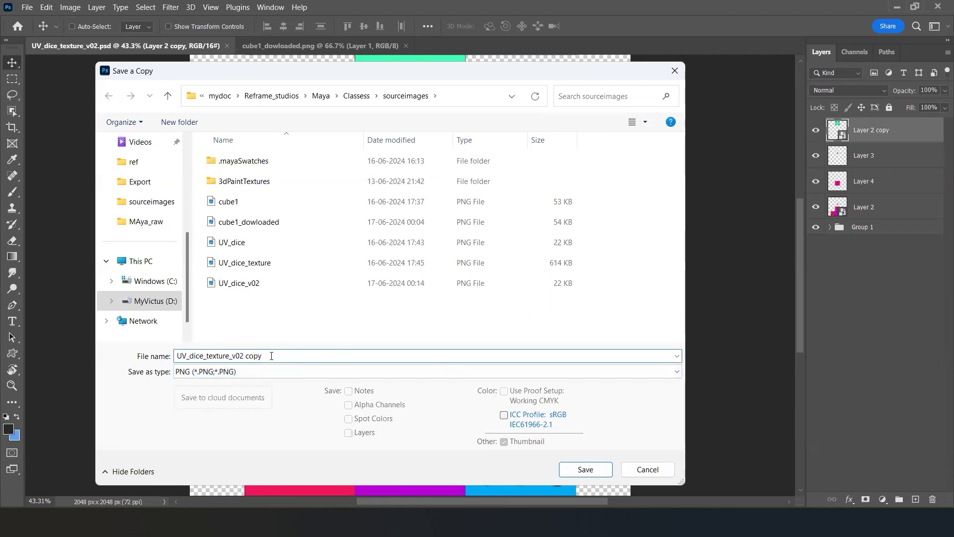
key(BackSpace)
key(BackSpace)
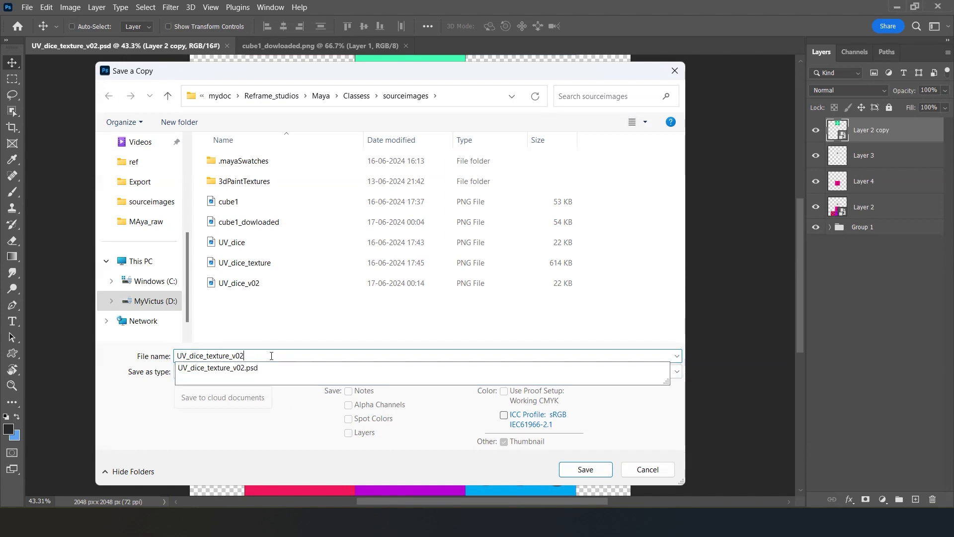
key(Return)
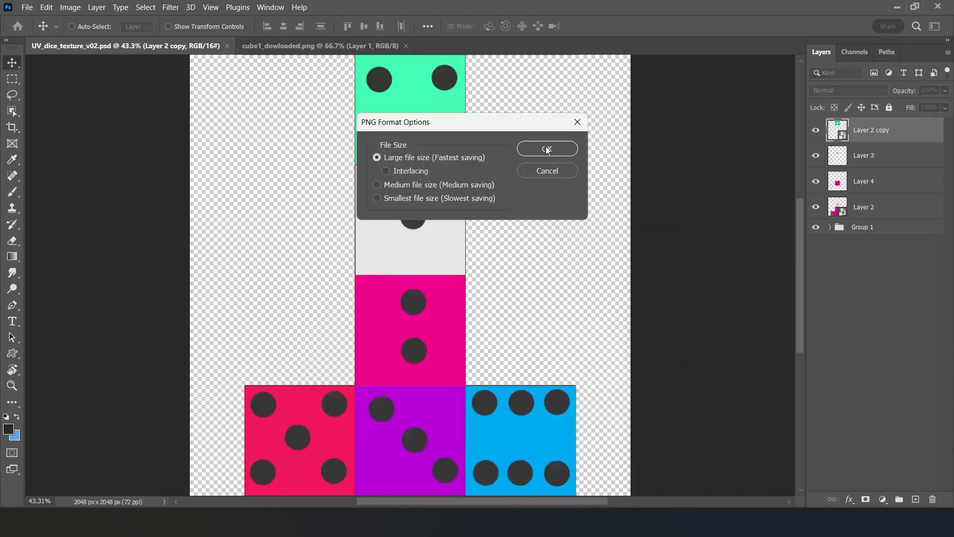
click(547, 148)
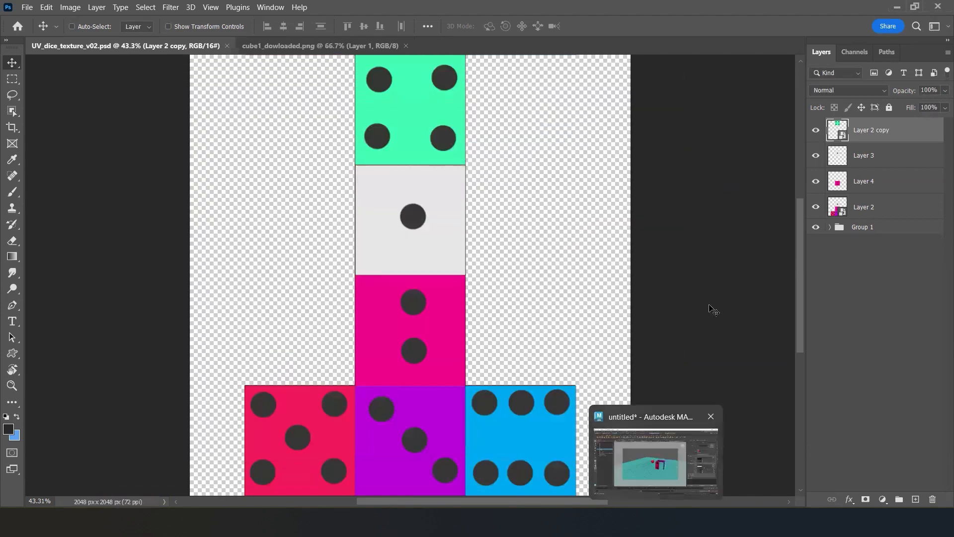
- Switch to Maya, close the UV Editor, and load UV_dice_texture_v02.png as the image of the dice material's base color texture
key(alt+Tab)
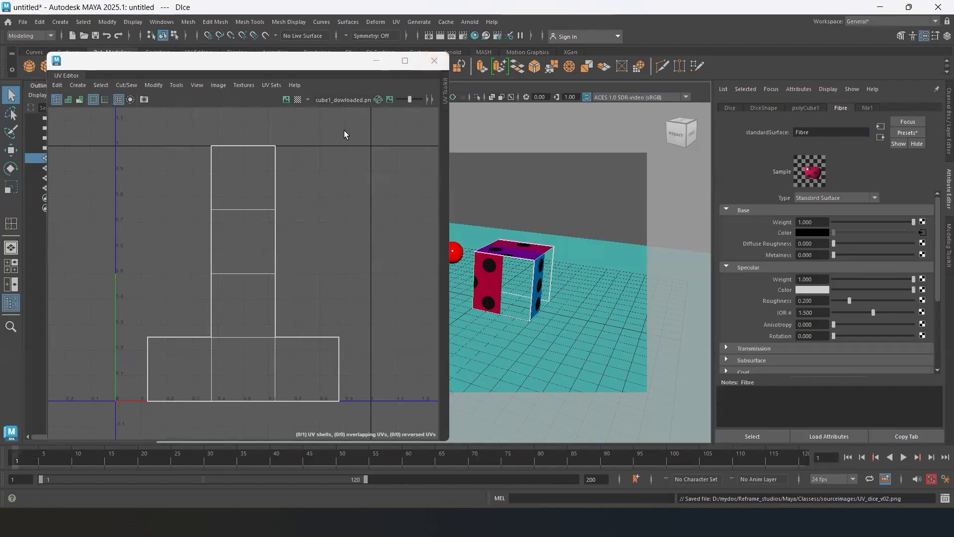
click(435, 61)
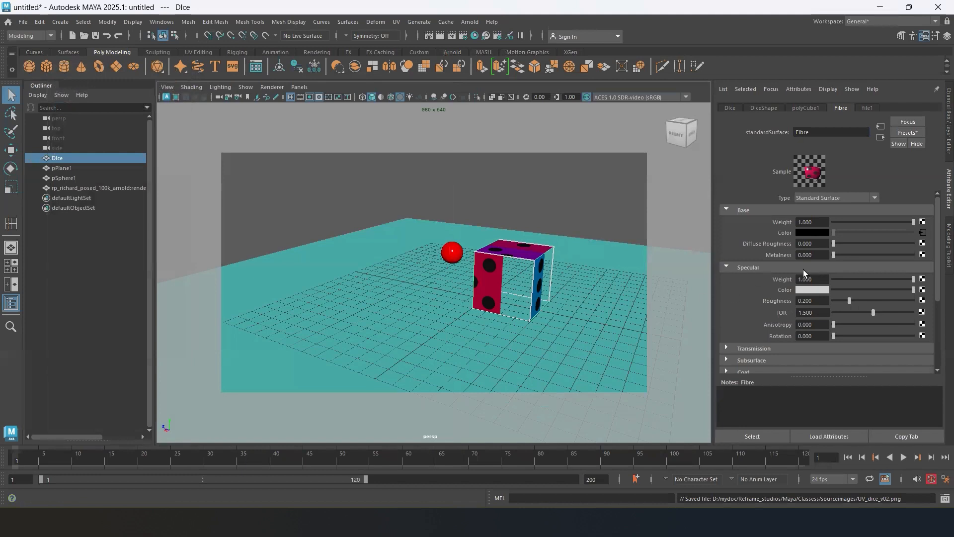
click(921, 233)
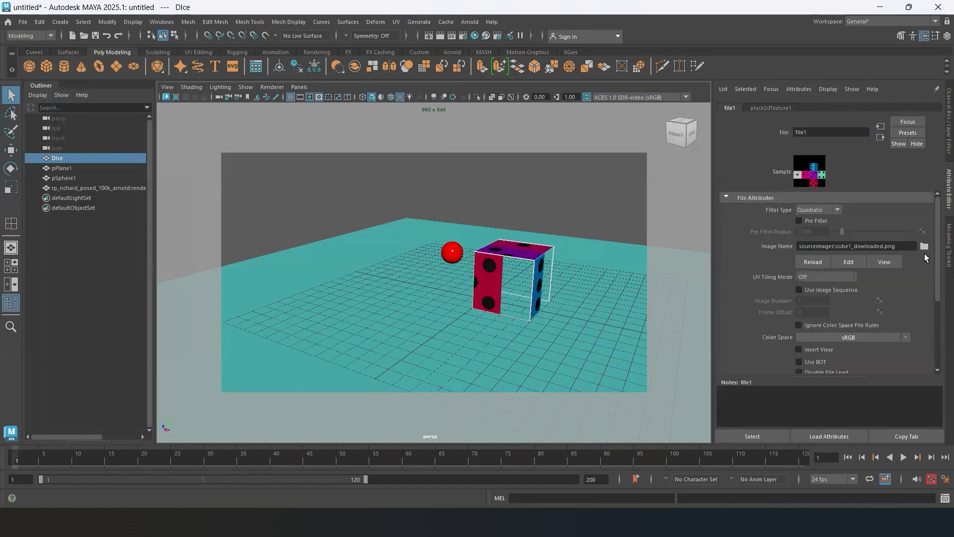
click(924, 246)
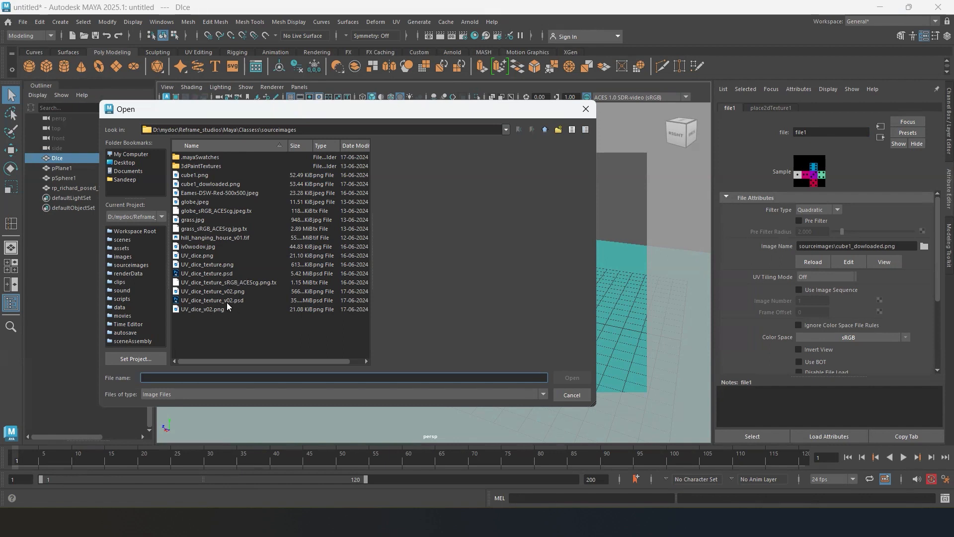
click(216, 292)
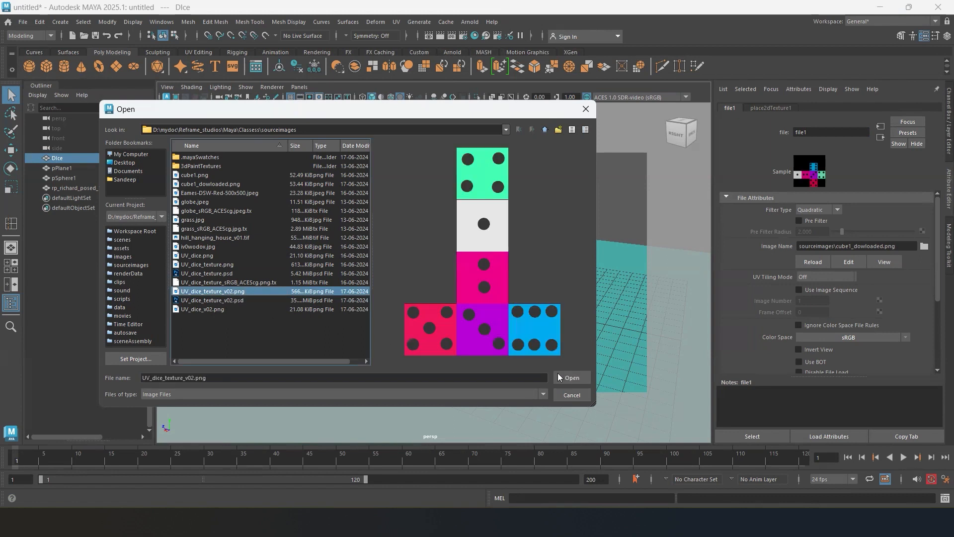
click(579, 376)
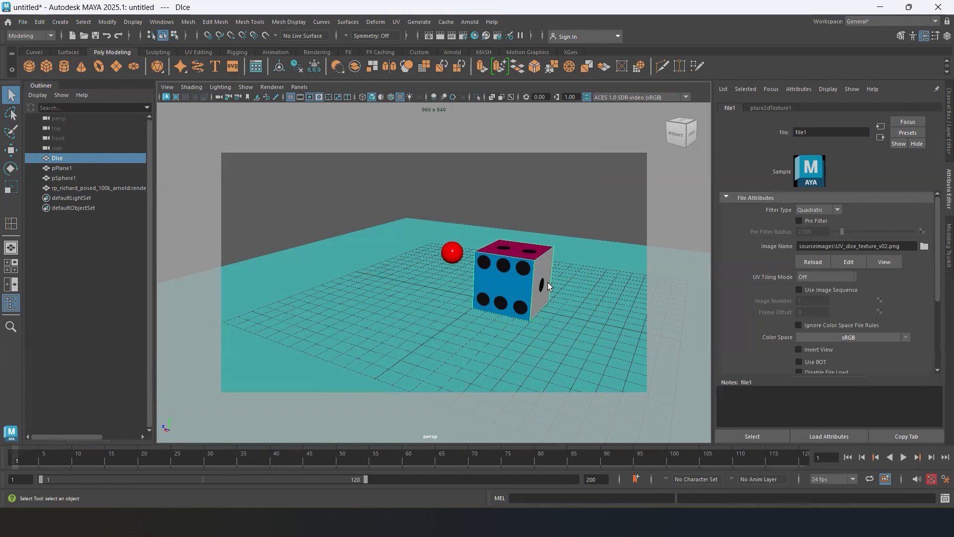
- Hide the viewport's resolution gate and examine how the new texture fits the dice from several sides
click(309, 97)
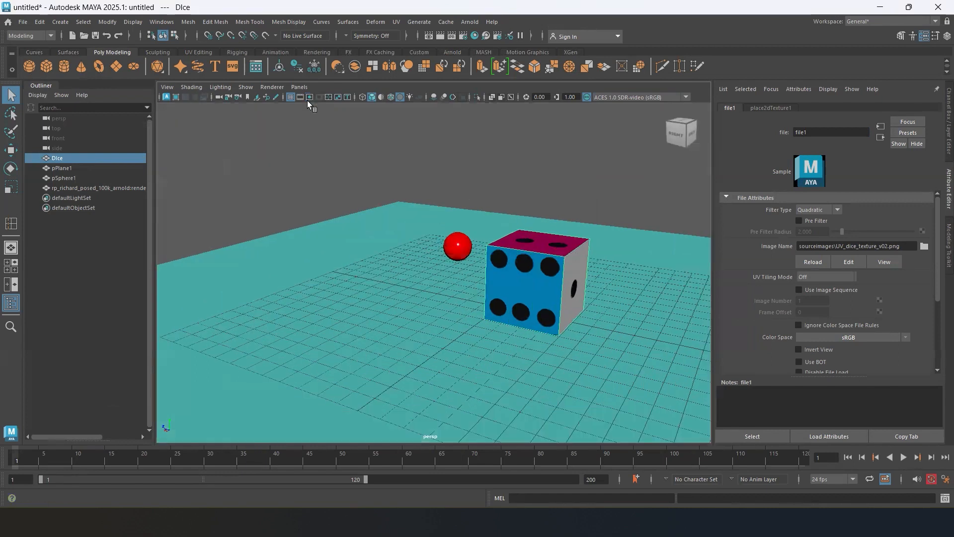
alt+drag(561, 292, 494, 289)
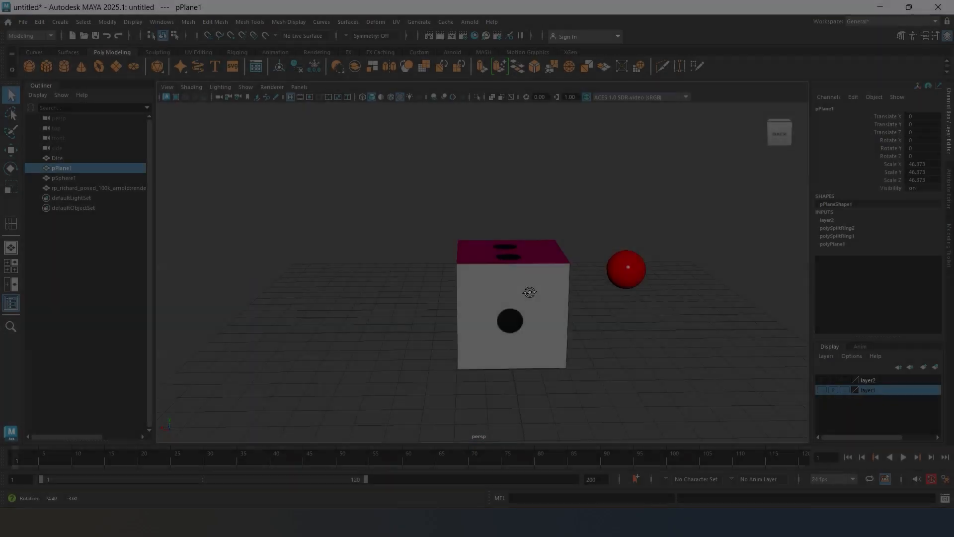
mouse_move(529, 292)
alt+mouse_down()
mouse_move(496, 258)
mouse_move(479, 296)
mouse_move(528, 291)
mouse_move(521, 289)
alt+mouse_up()
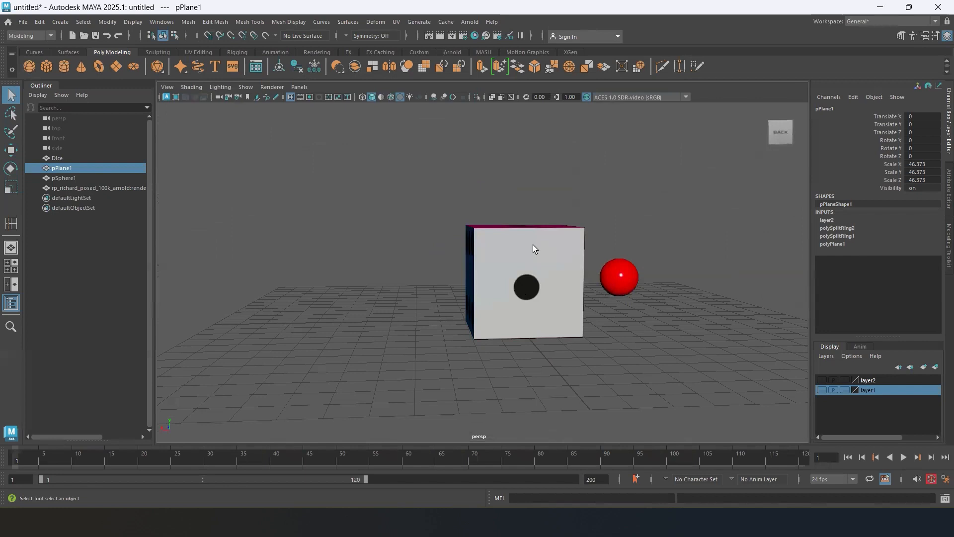
click(578, 324)
alt+drag(579, 324, 645, 328)
key(ctrl+a)
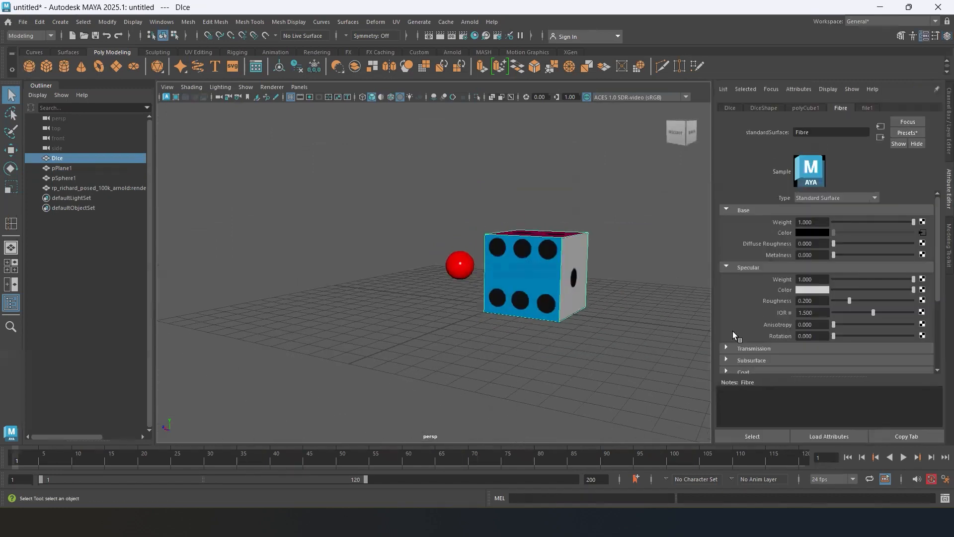
scroll(856, 232, down, 3)
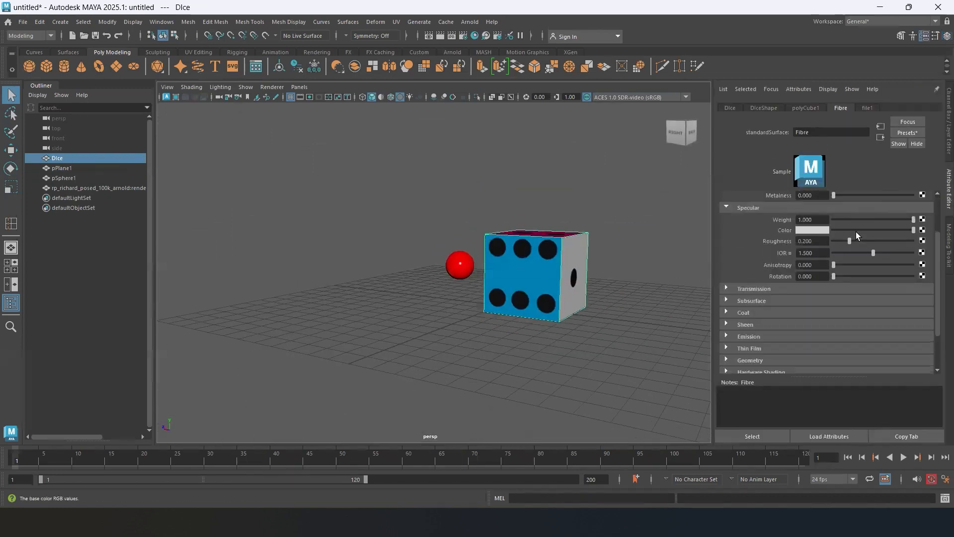
alt+drag(565, 284, 405, 251)
alt+right_drag(404, 252, 492, 286)
alt+middle_drag(492, 285, 641, 284)
alt+drag(532, 298, 492, 234)
alt+right_drag(454, 262, 558, 330)
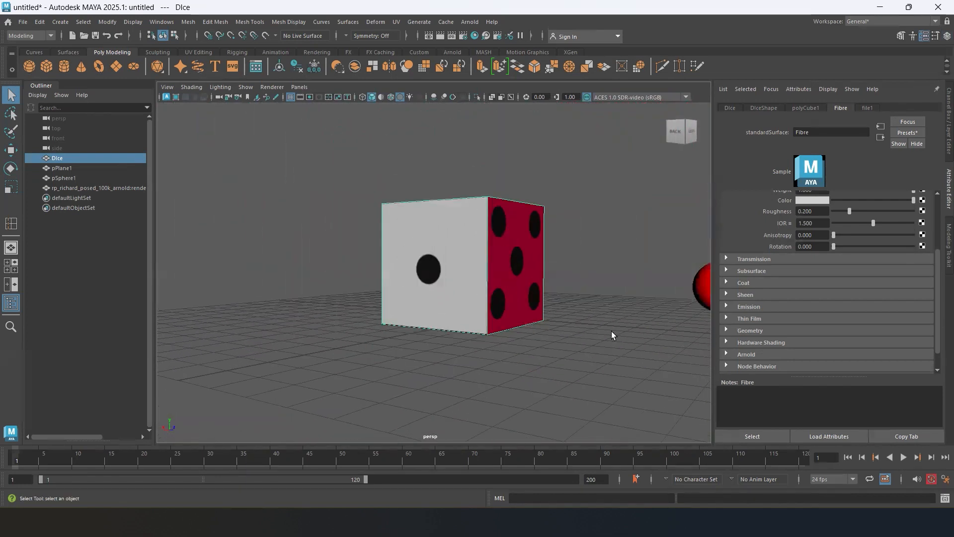
- Break the file texture's connection to the Fibre material's base color
scroll(879, 214, up, 3)
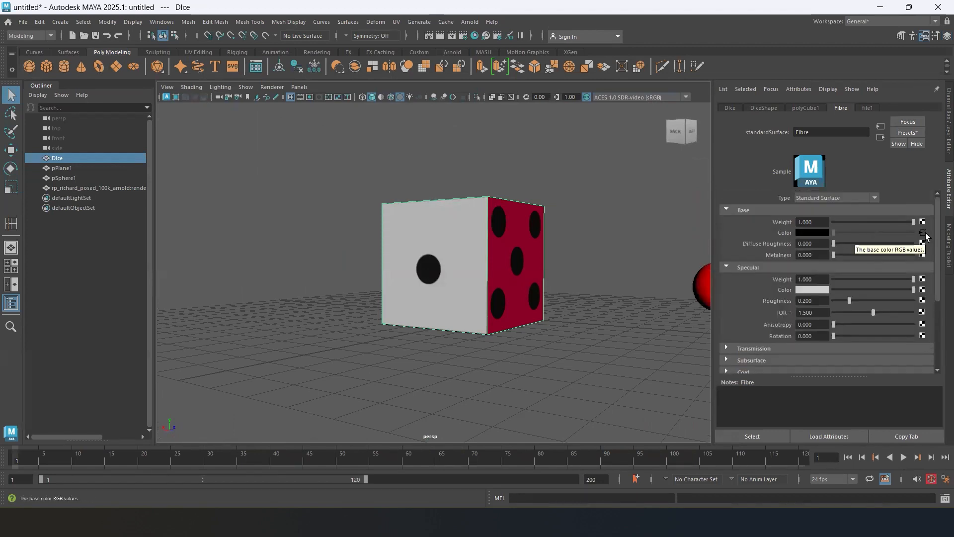
right_click(781, 231)
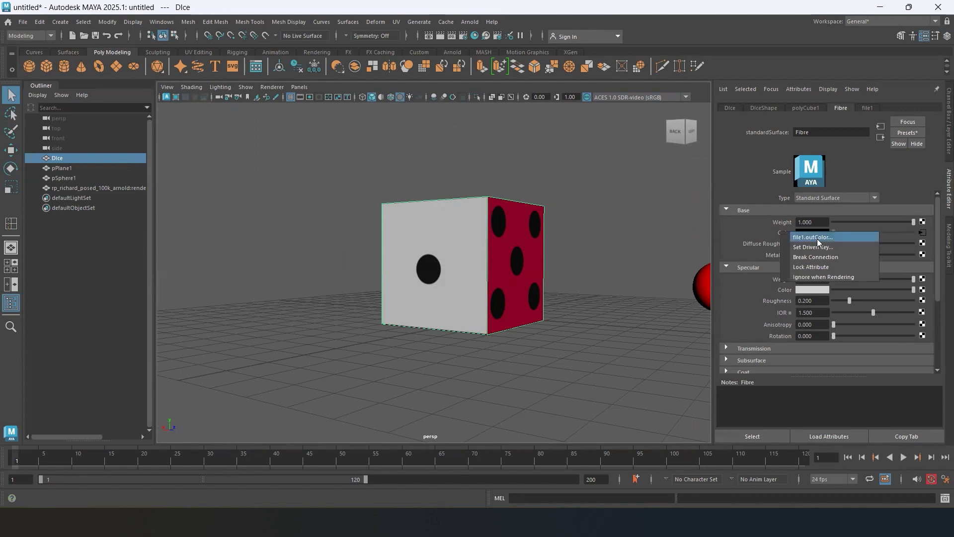
click(818, 257)
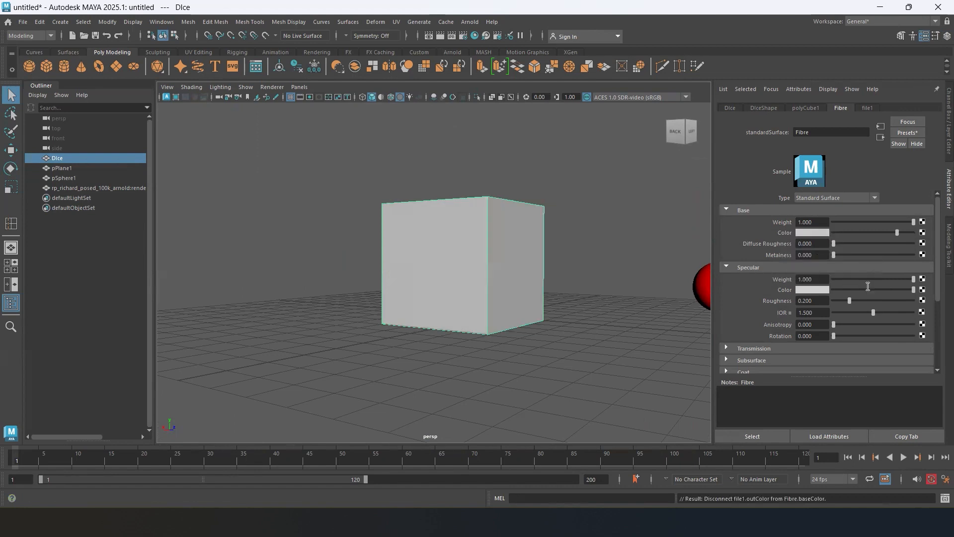
- Connect a PSD File texture to the Fibre material's base color and load UV_dice_texture_v02.psd from sourceimages into it
click(922, 232)
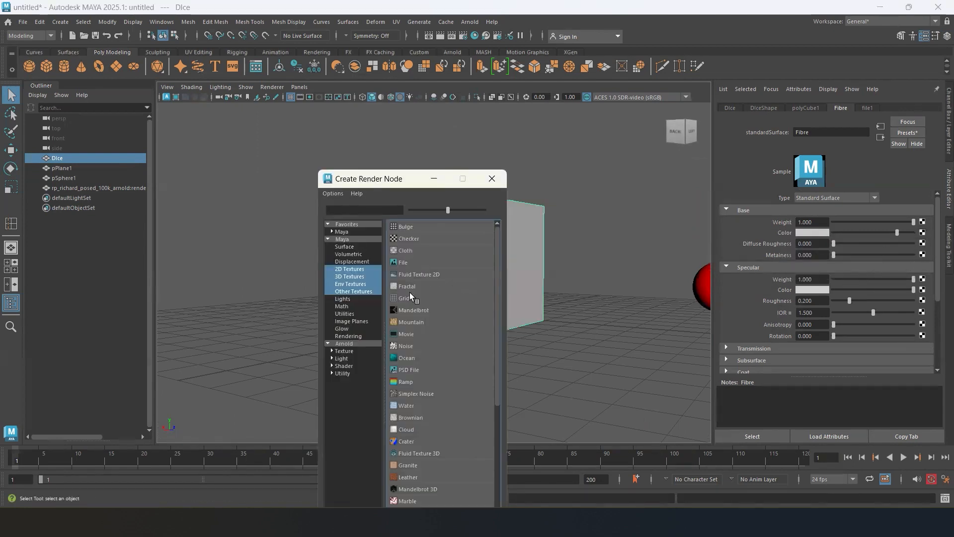
click(412, 368)
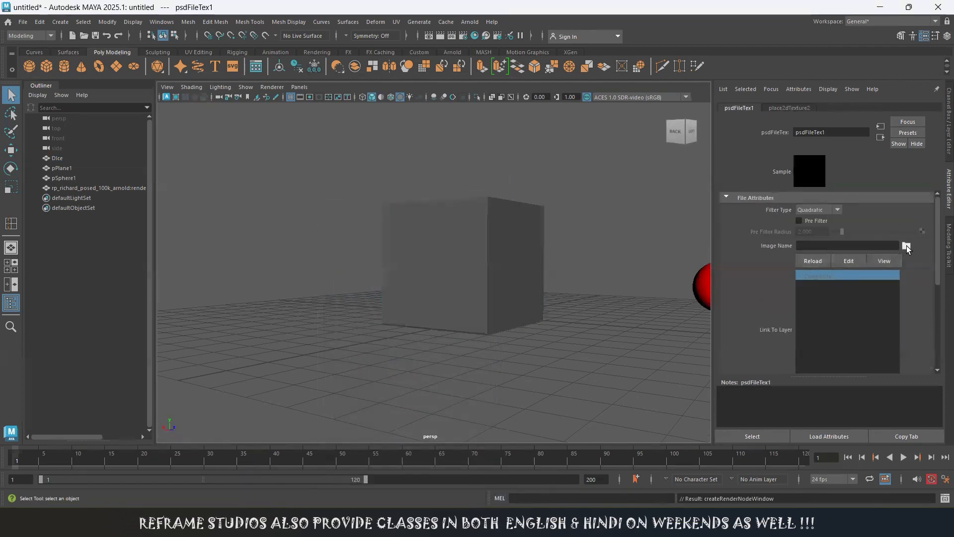
click(906, 245)
click(213, 184)
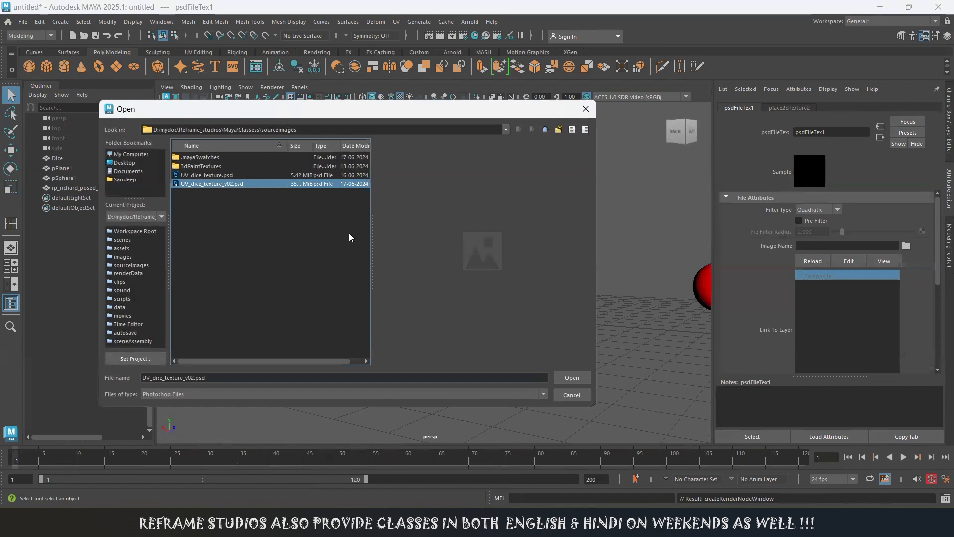
click(570, 378)
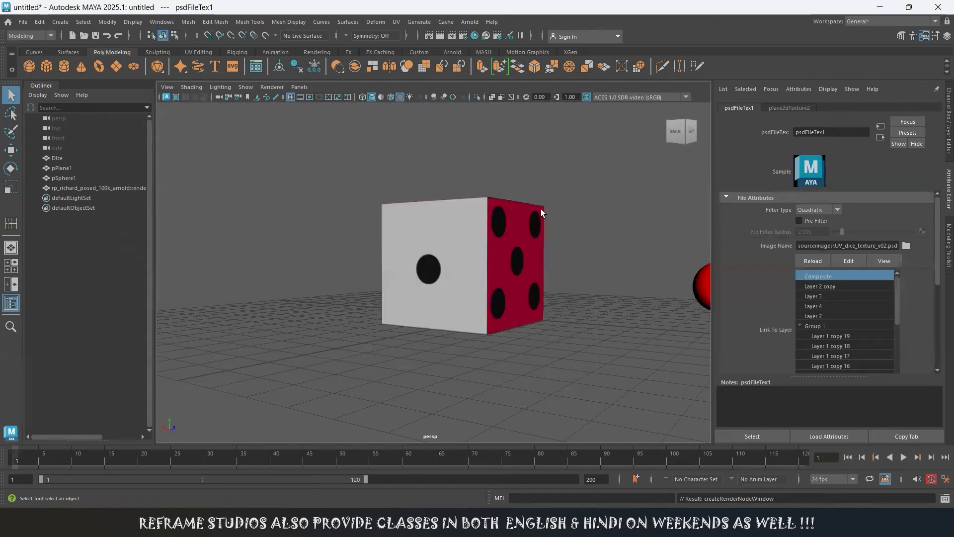
- Switch to Photoshop and make Layer 2 copy the active layer of the dice texture document
key(alt+Tab)
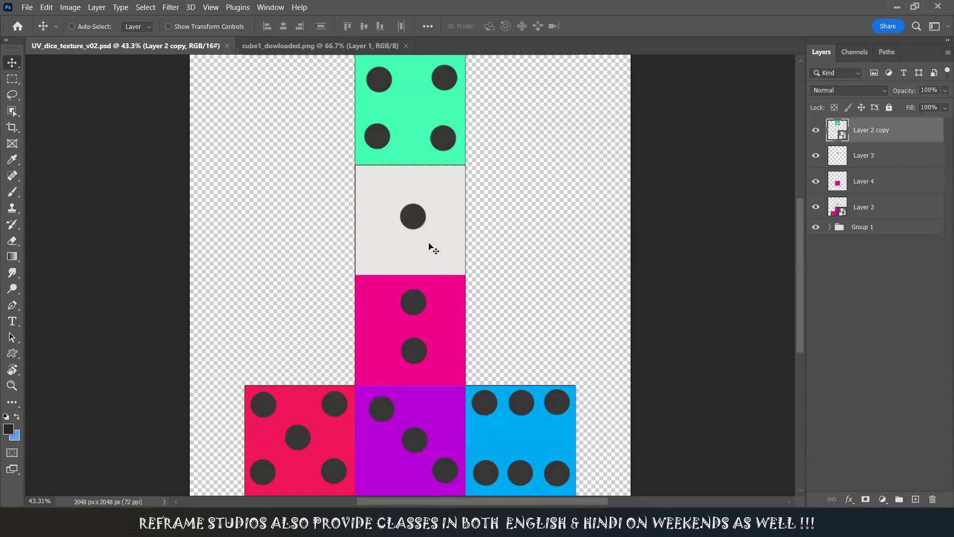
ctrl+drag(417, 219, 432, 238)
drag(480, 206, 540, 244)
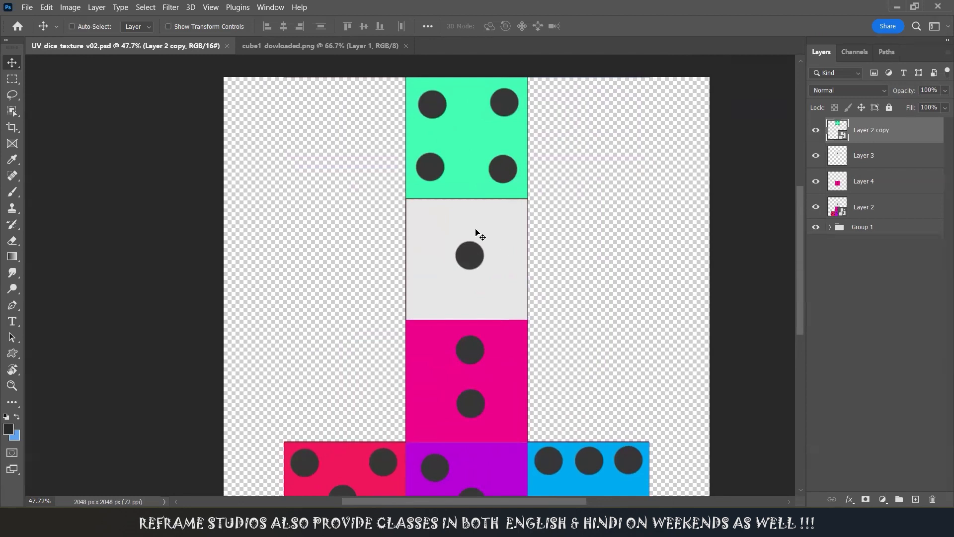
key(1)
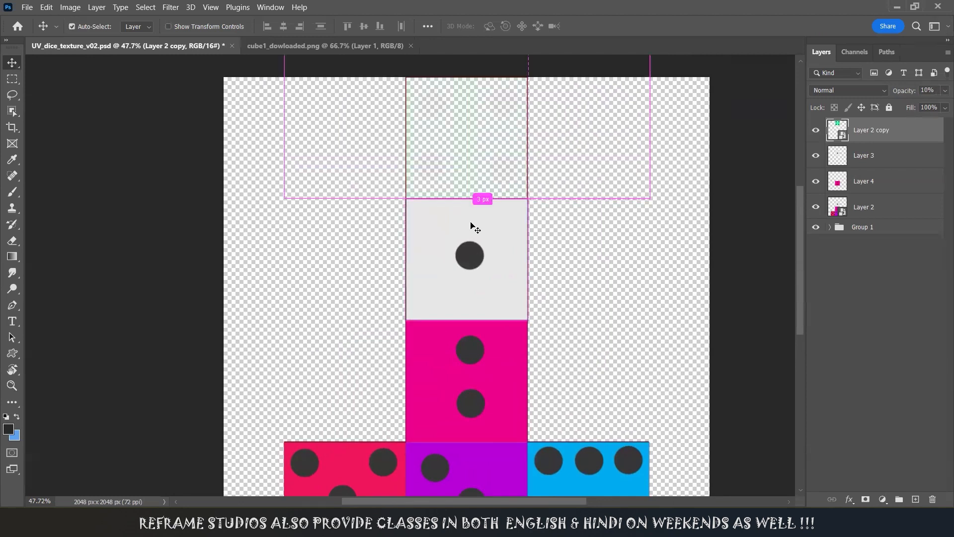
key(ctrl+z)
click(863, 167)
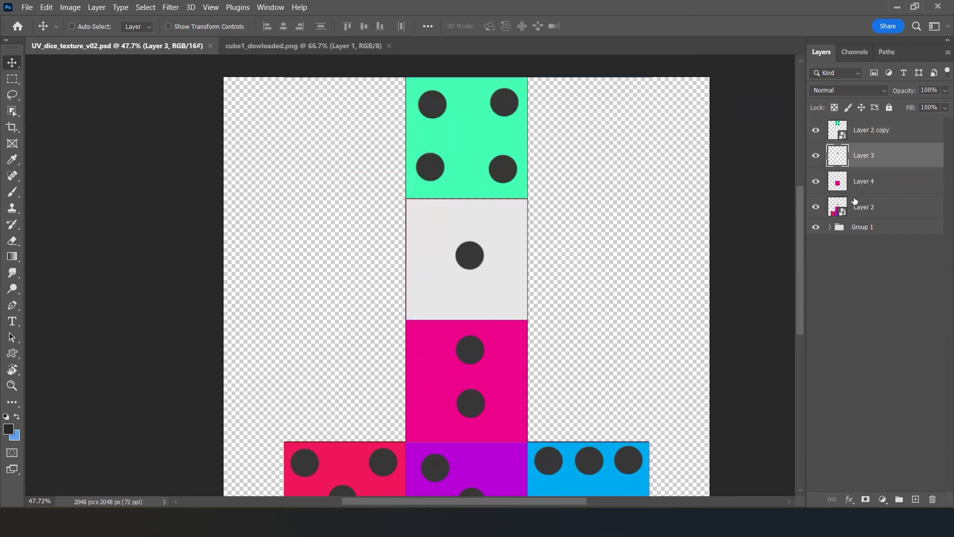
click(875, 132)
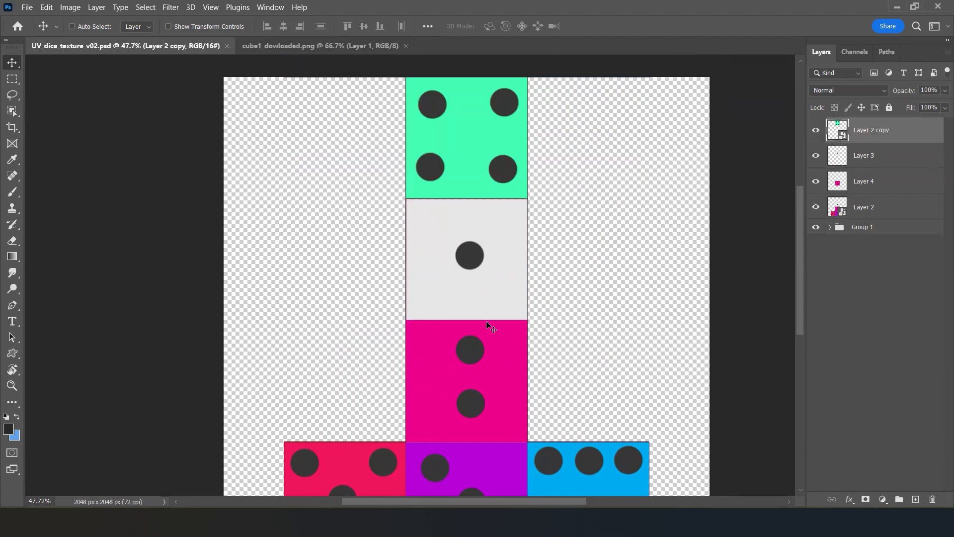
- Add the number 1 as a text layer on the white one-dot face
key(t)
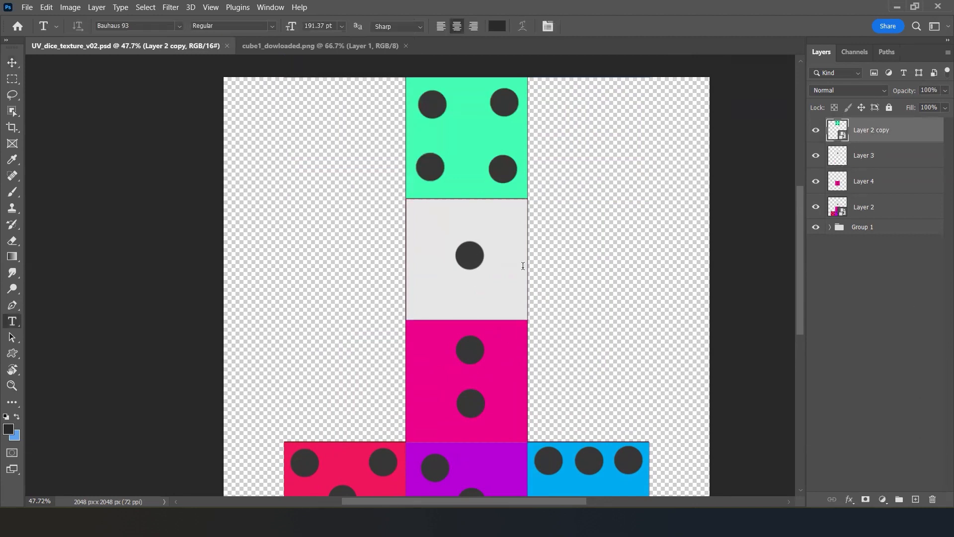
click(467, 226)
key(BackSpace)
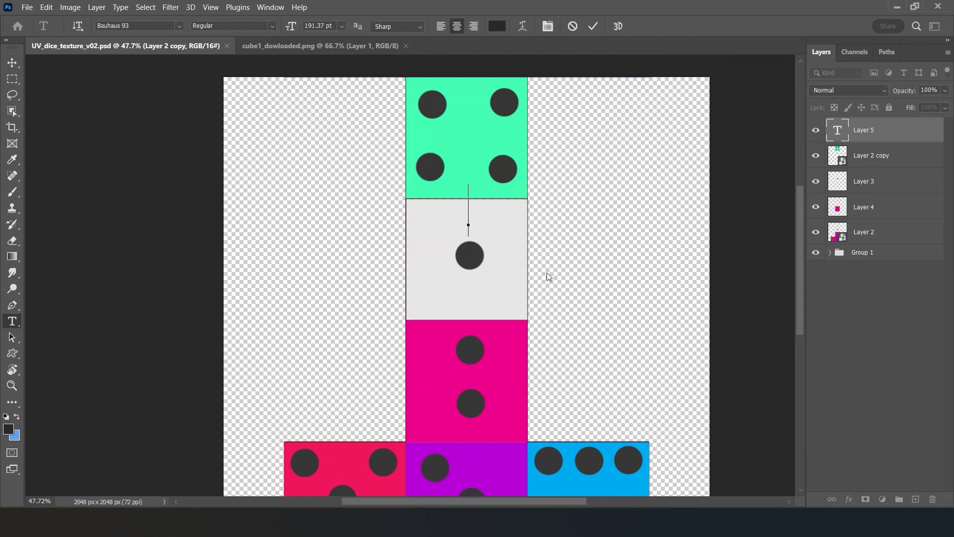
text(I)
key(ctrl+Return)
key(v)
- Copy the number 1 onto the green four-dot face and change the copy's text to 4
drag(469, 216, 469, 134)
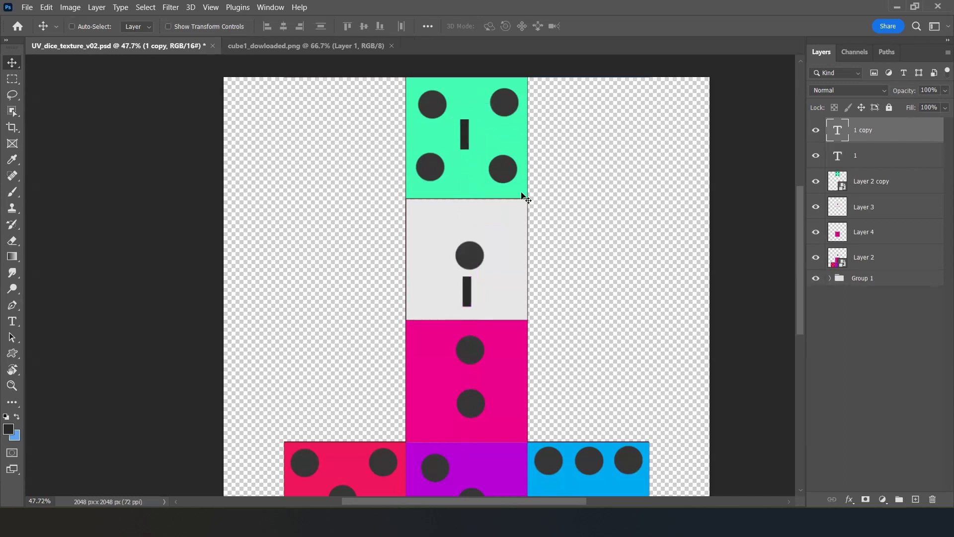
key(t)
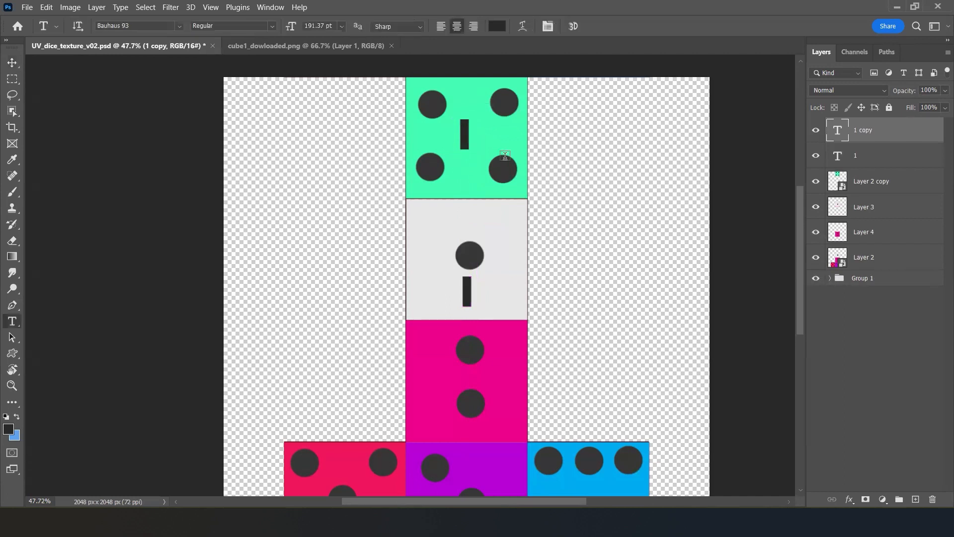
double_click(472, 132)
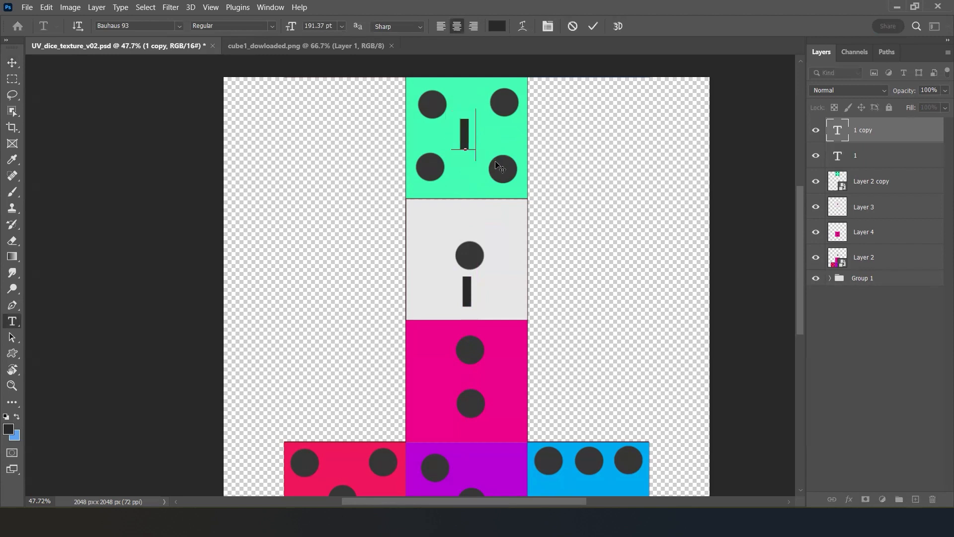
text(4)
key(Escape)
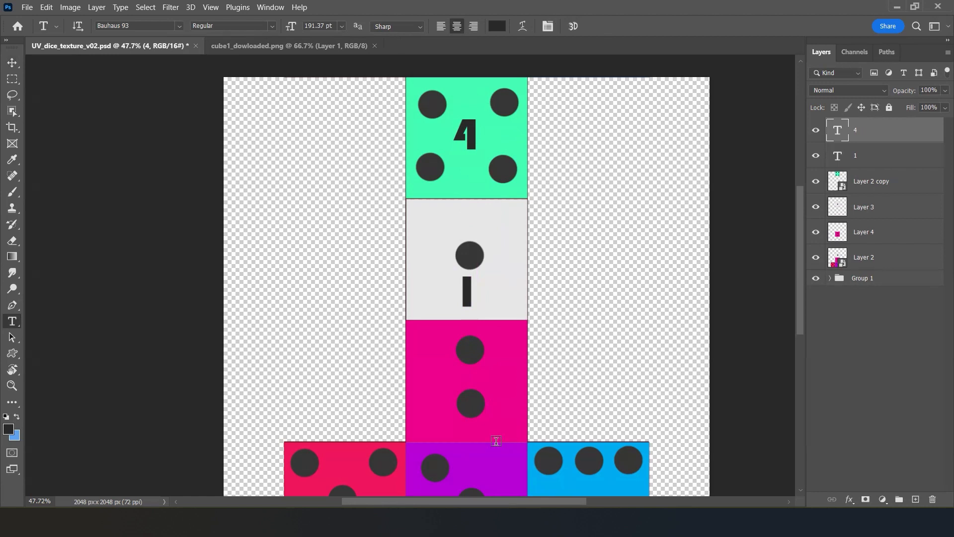
alt+scroll(520, 397, down, 2)
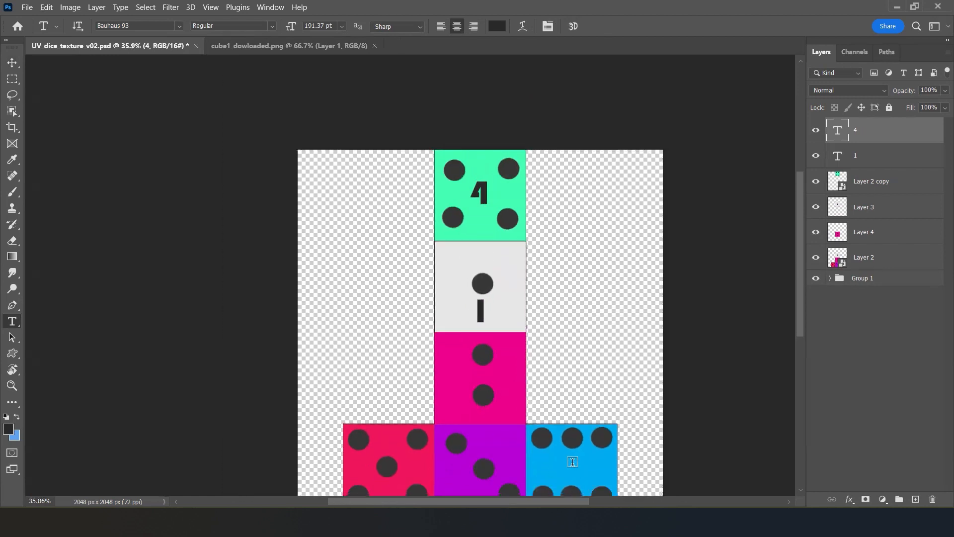
click(572, 462)
key(Escape)
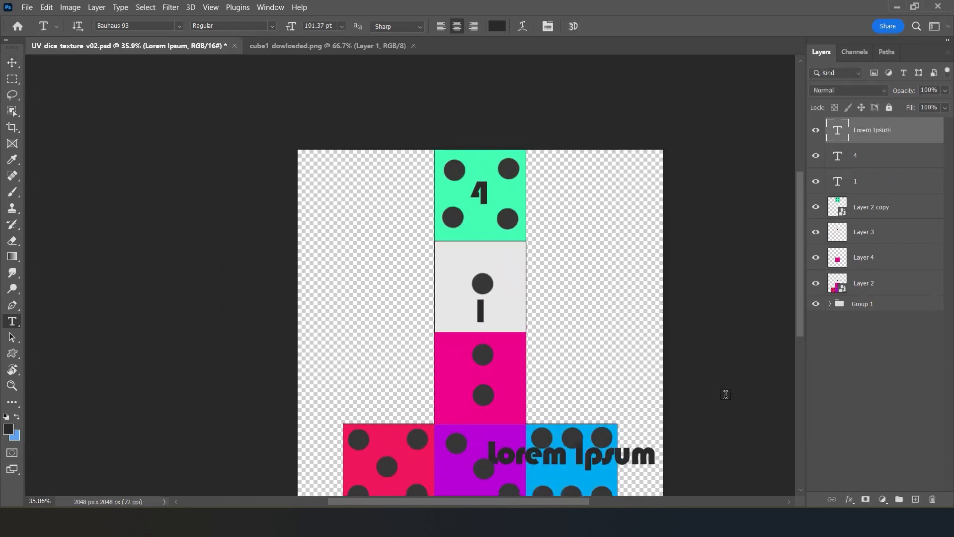
key(Delete)
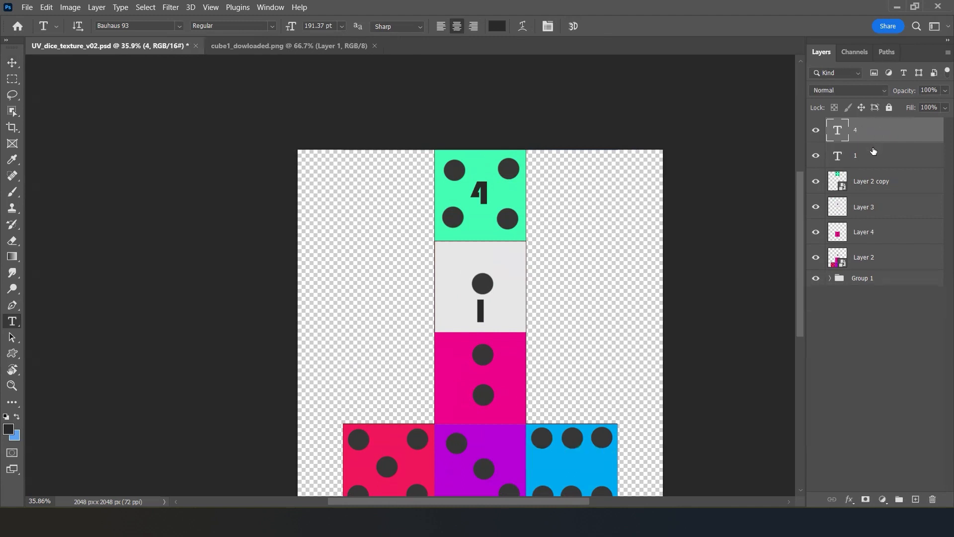
- Duplicate the number 4 text onto the purple three-dot face and onto the center of the blue six-dot face
key(ctrl+j)
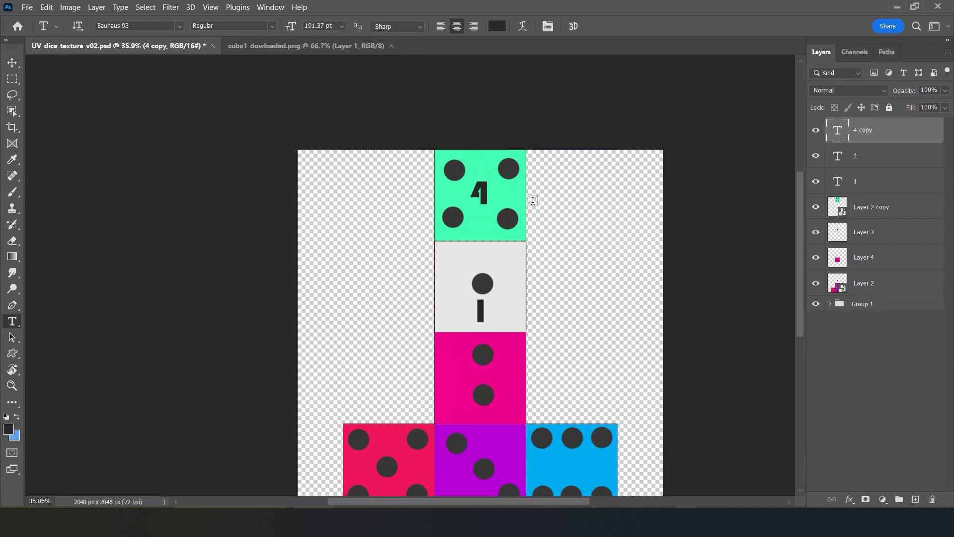
key(v)
shift+drag(486, 192, 573, 403)
alt+drag(474, 410, 566, 379)
key(t)
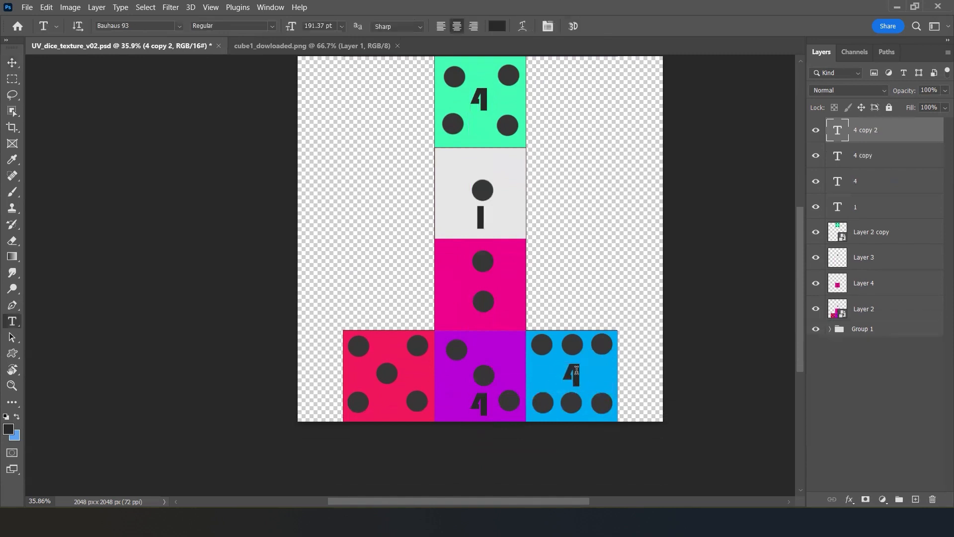
- Change the number on the blue six-dot face to 6
double_click(576, 372)
text(6)
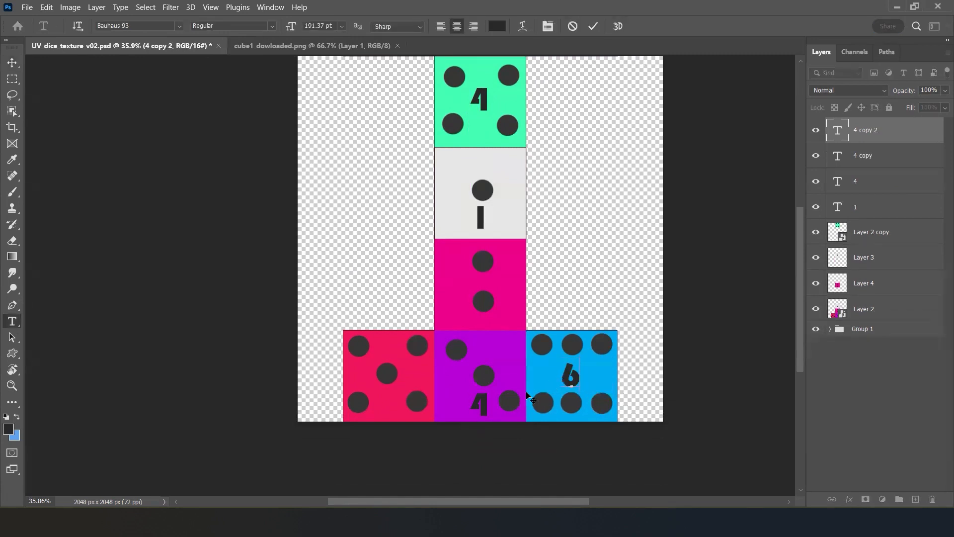
key(ctrl+Return)
click(489, 400)
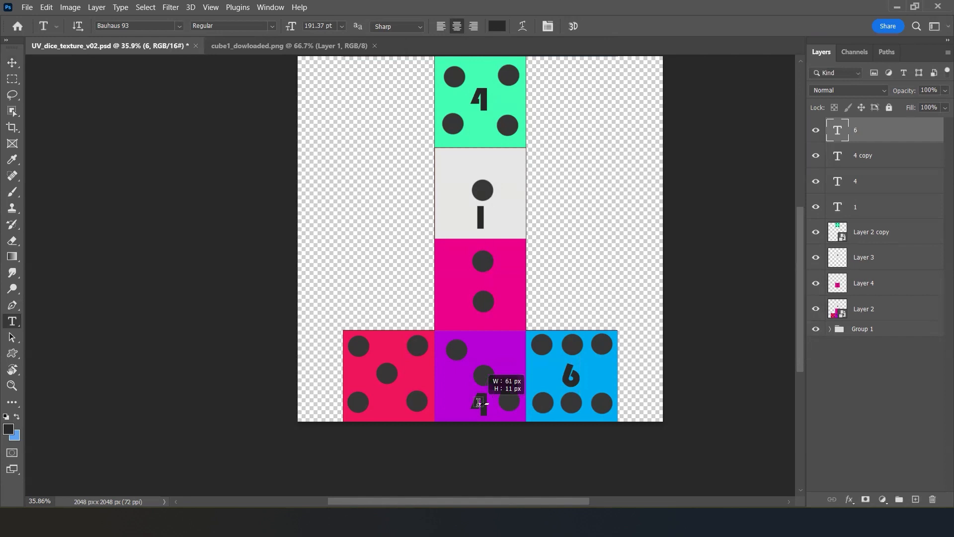
key(ctrl+Return)
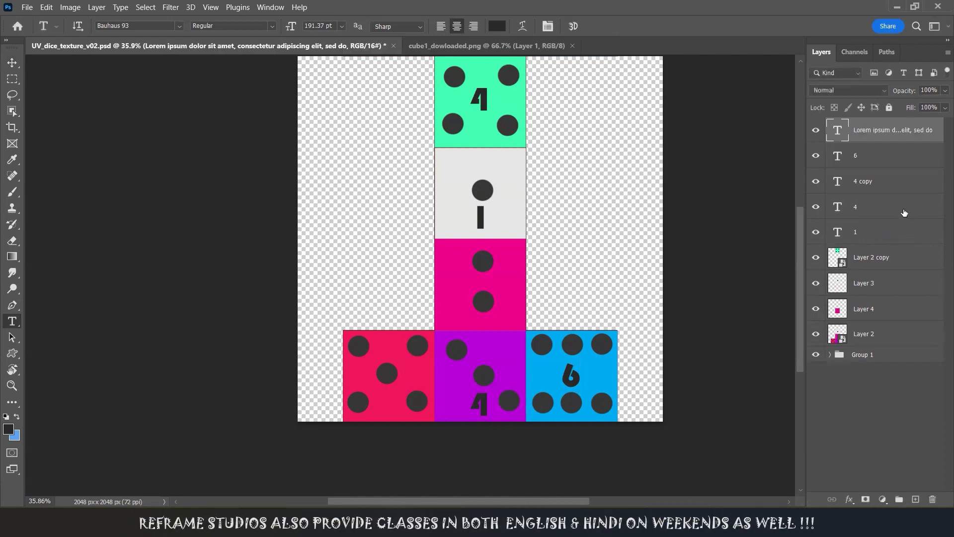
key(ctrl+z)
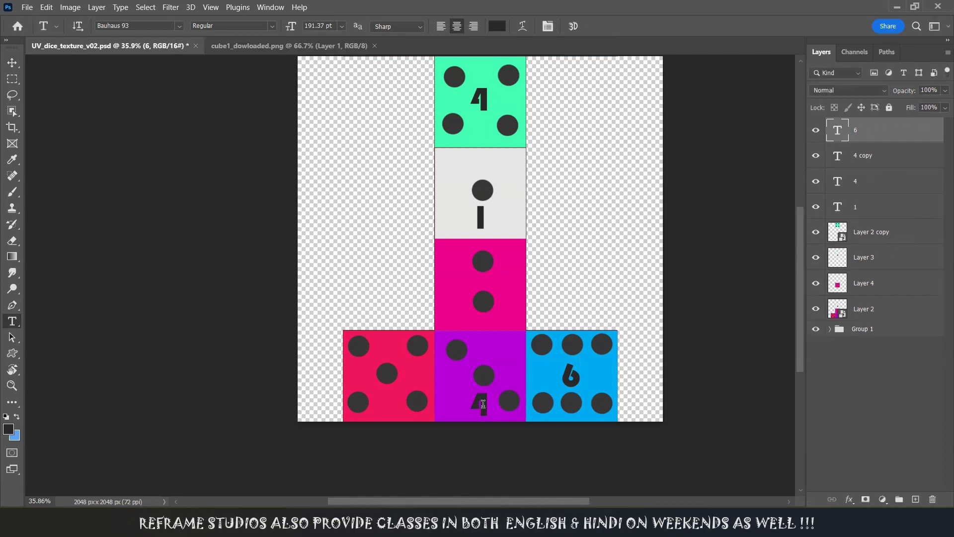
- Change the number on the purple three-dot face to 3
click(483, 403)
key(ctrl+a)
text(3)
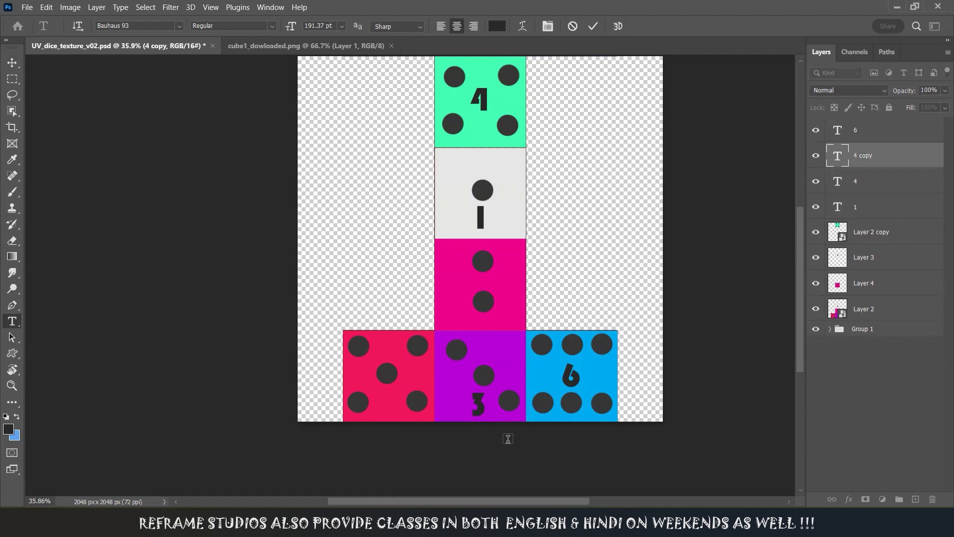
key(ctrl+Return)
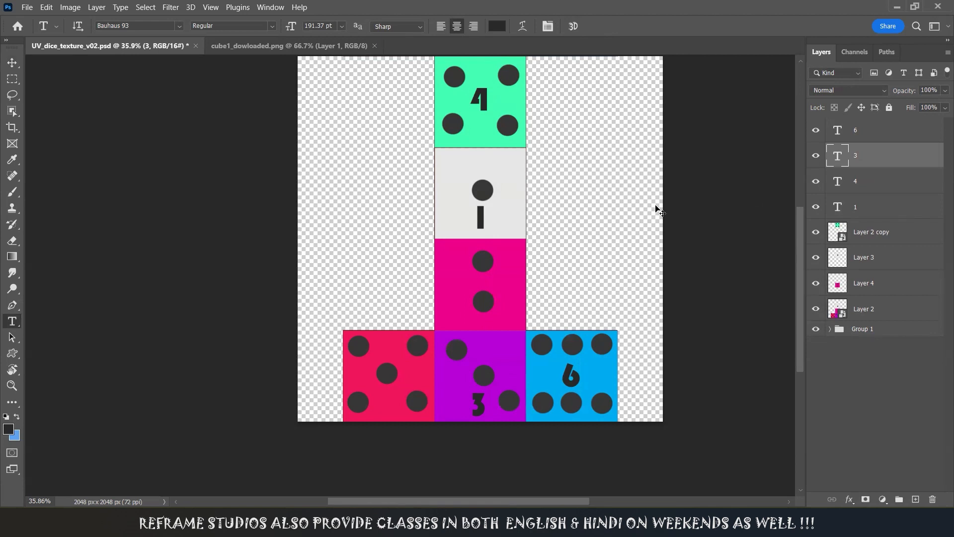
- Save the numbered dice texture, switch to Maya and reload the PSD texture on the dice
key(ctrl+s)
key(alt+Tab)
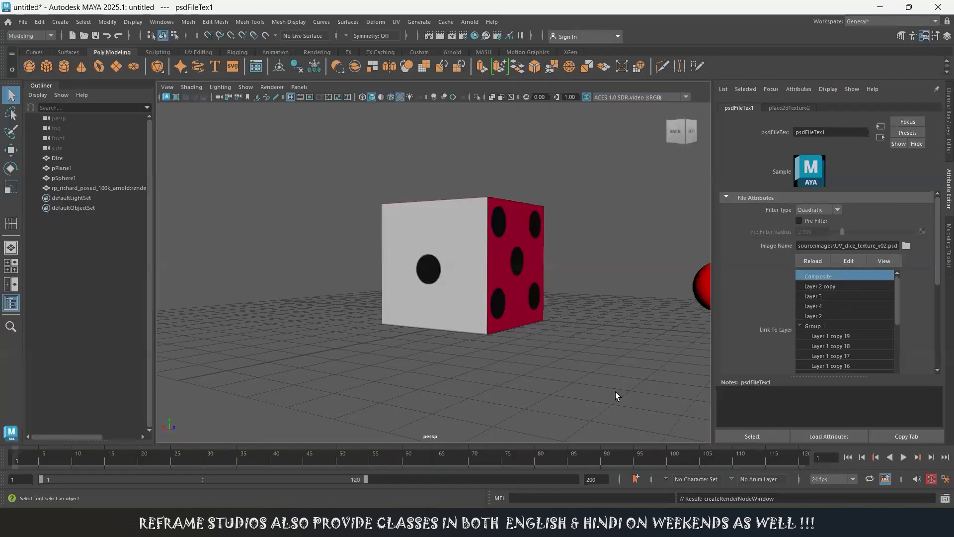
click(815, 261)
alt+drag(591, 286, 471, 239)
alt+drag(550, 266, 515, 333)
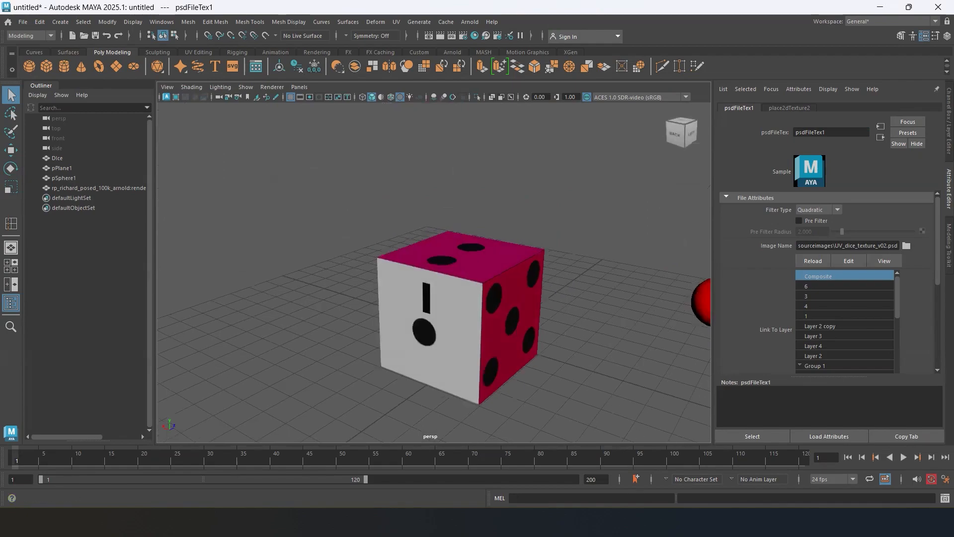
- Switch to Photoshop, group the four number text layers and hide the group
click(679, 522)
click(864, 208)
shift+click(875, 138)
key(ctrl+g)
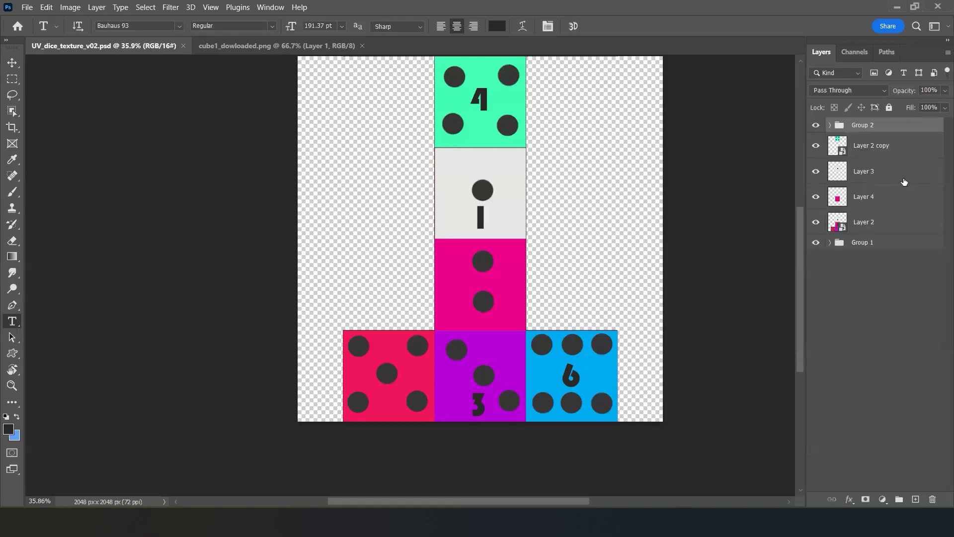
click(816, 125)
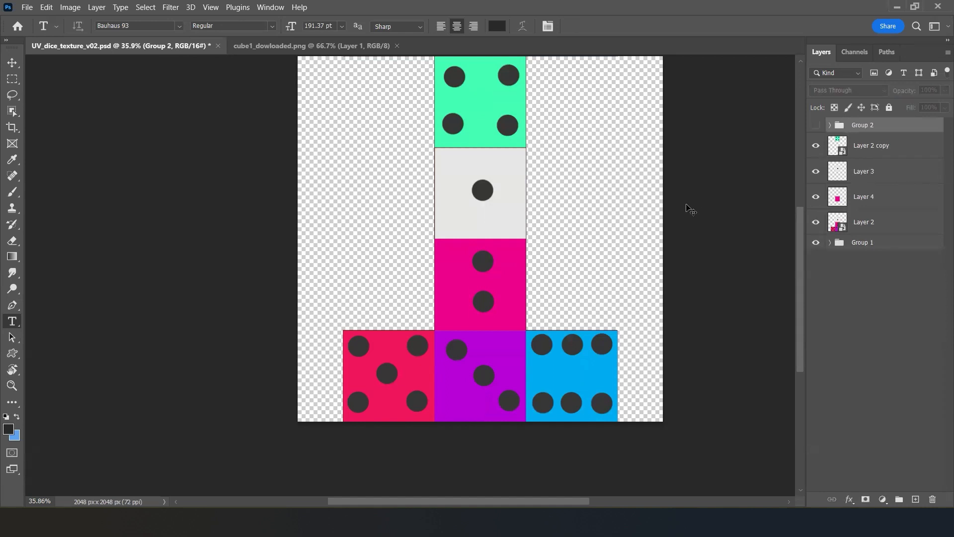
- Save the texture without visible numbers, return to Maya and reload the PSD image on the dice
key(ctrl+s)
key(alt+Tab)
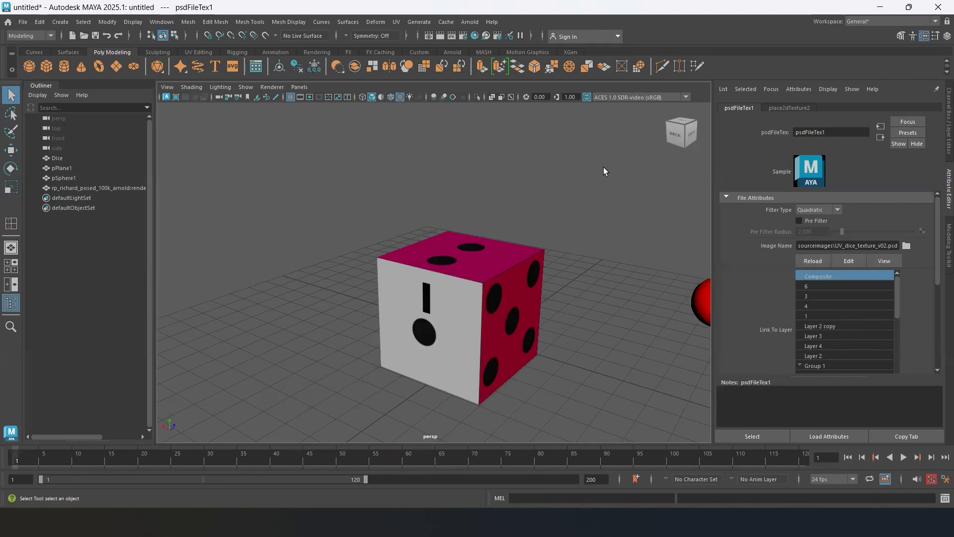
click(813, 258)
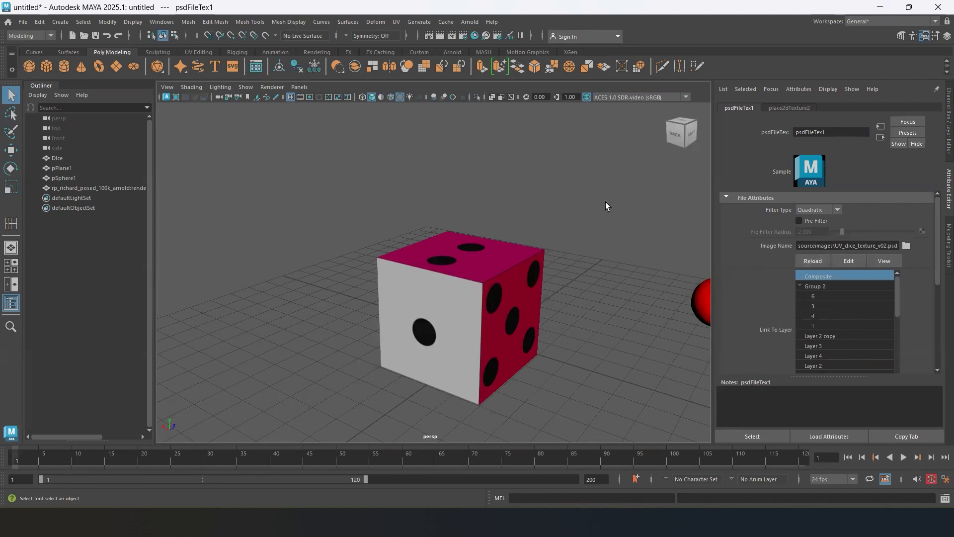
alt+drag(633, 222, 566, 262)
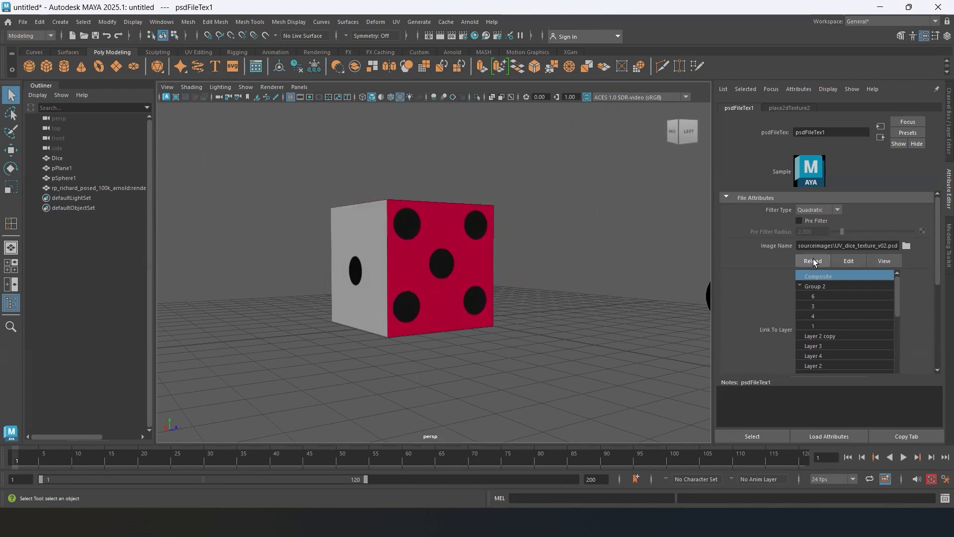
click(690, 521)
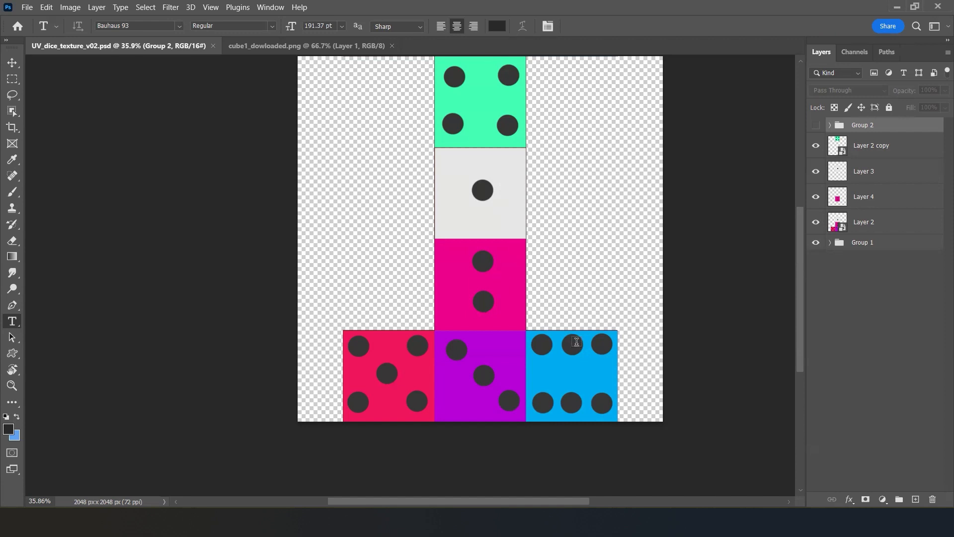
key(alt+Tab)
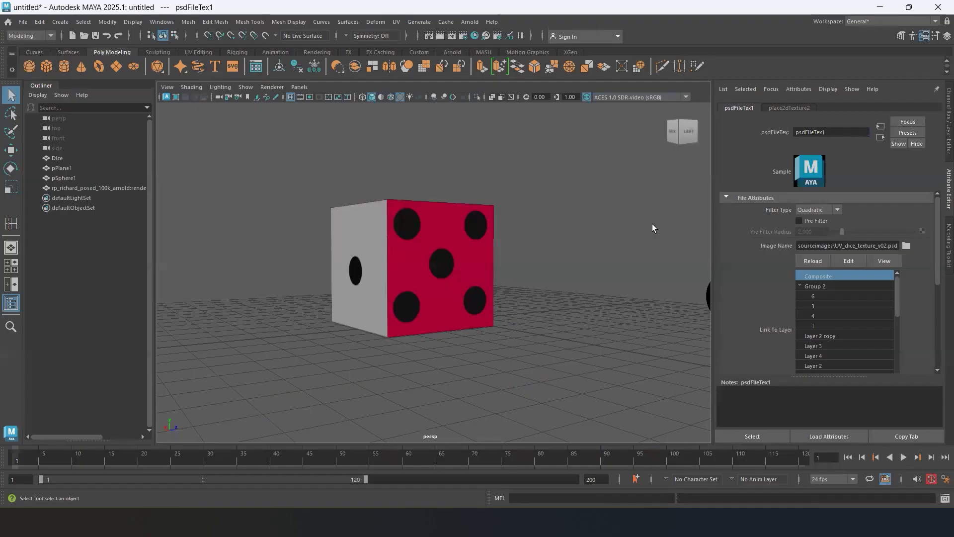
scroll(822, 255, down, 2)
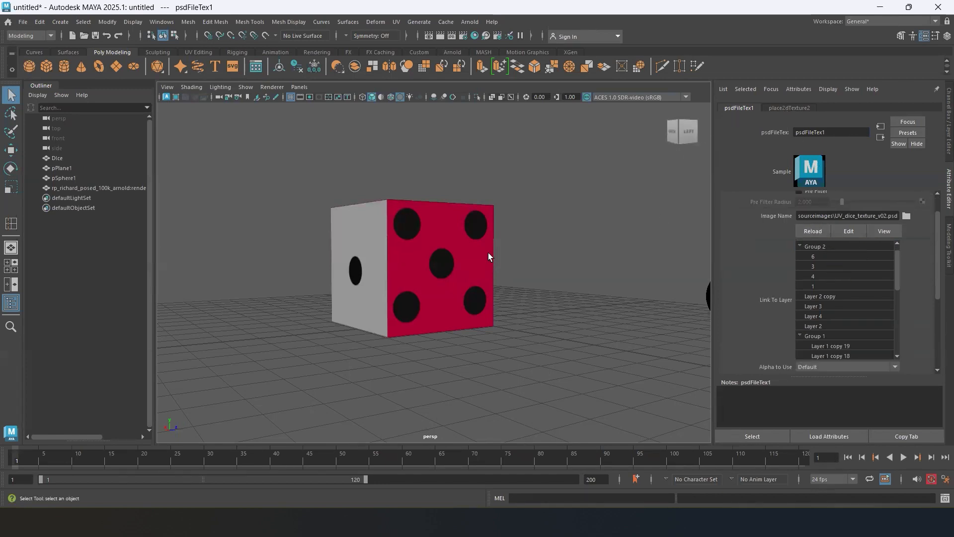
- Select the dice and reveal the Geometry attributes of its Fibre material
click(880, 137)
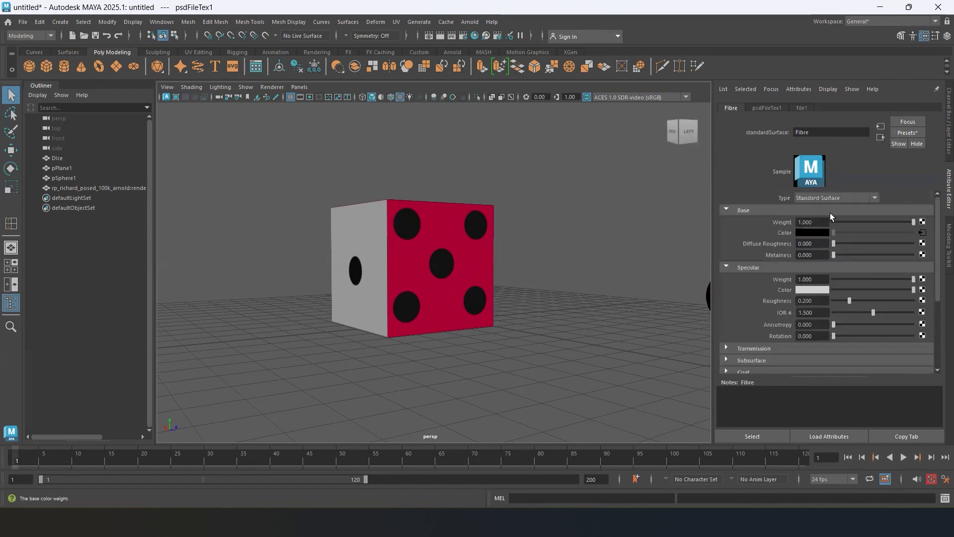
click(452, 256)
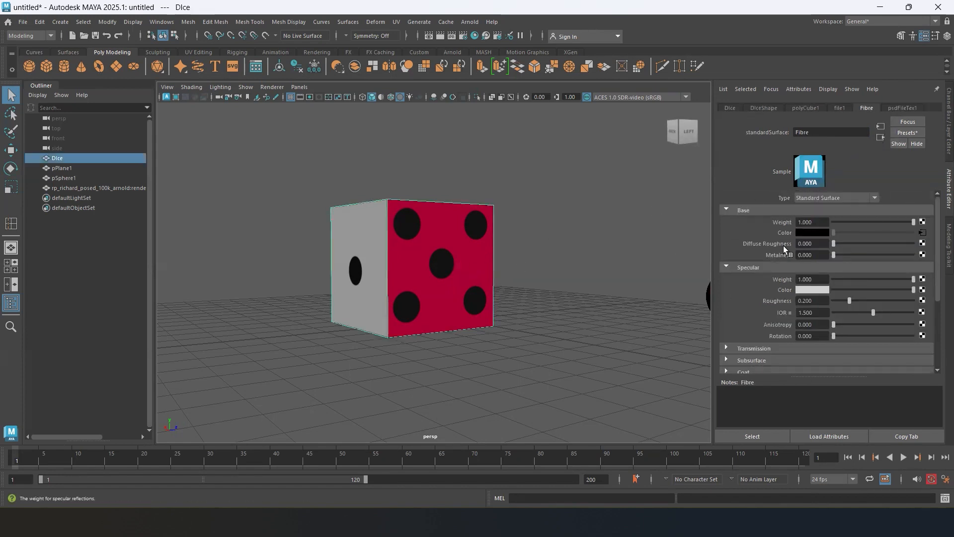
scroll(788, 248, down, 4)
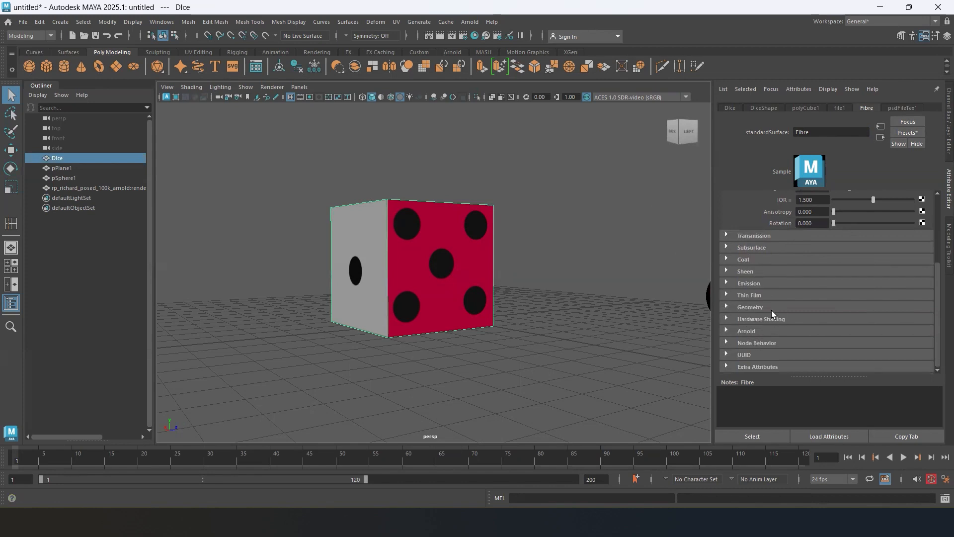
click(727, 307)
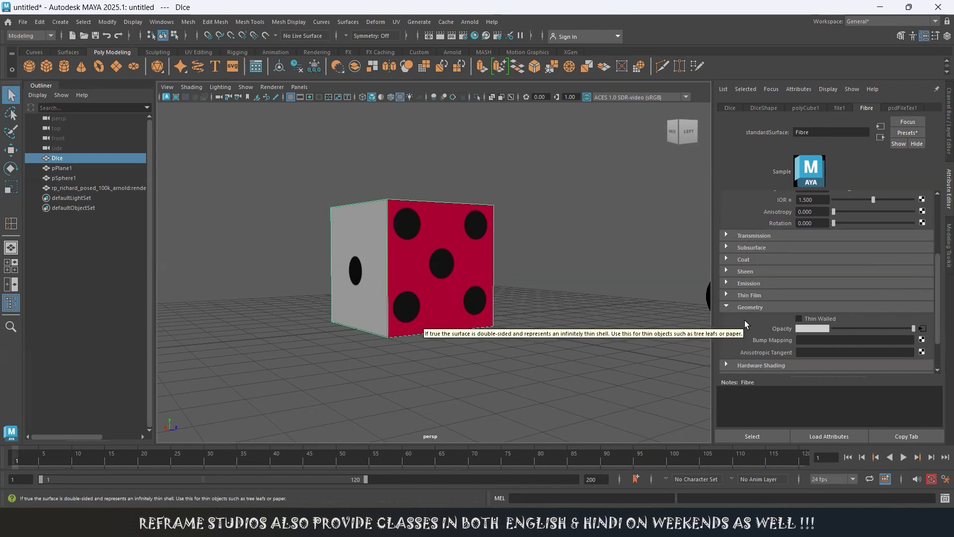
alt+drag(539, 247, 540, 283)
alt+right_drag(531, 265, 611, 326)
alt+drag(611, 326, 593, 318)
alt+drag(434, 275, 423, 368)
alt+middle_drag(423, 368, 562, 330)
alt+drag(562, 330, 558, 321)
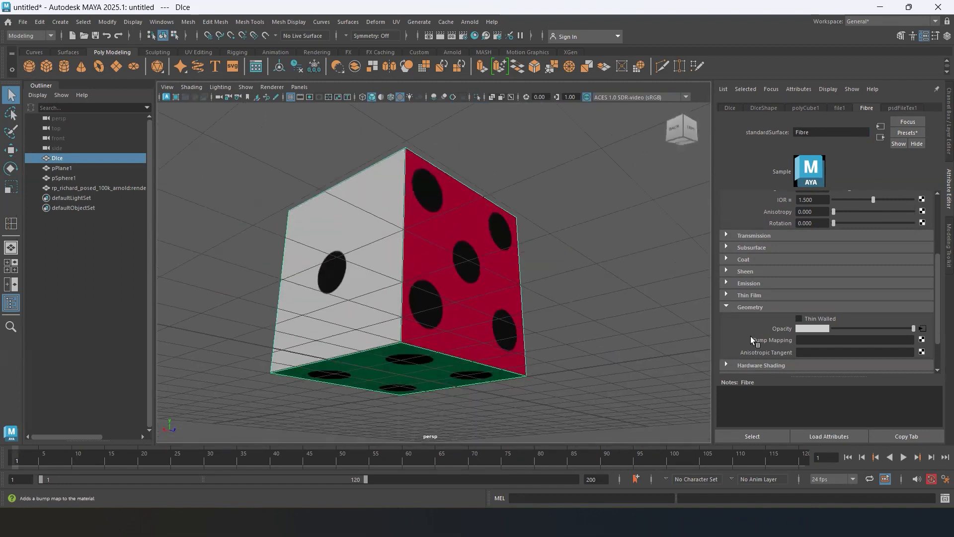
- Connect a PSD File texture to the Bump Mapping of the Fibre material
scroll(762, 313, up, 3)
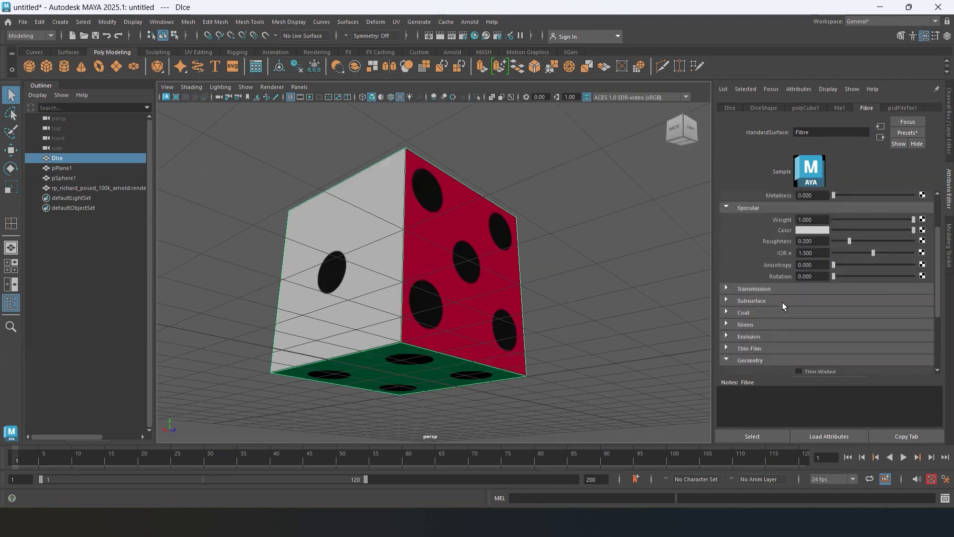
scroll(788, 288, down, 3)
scroll(773, 347, down, 1)
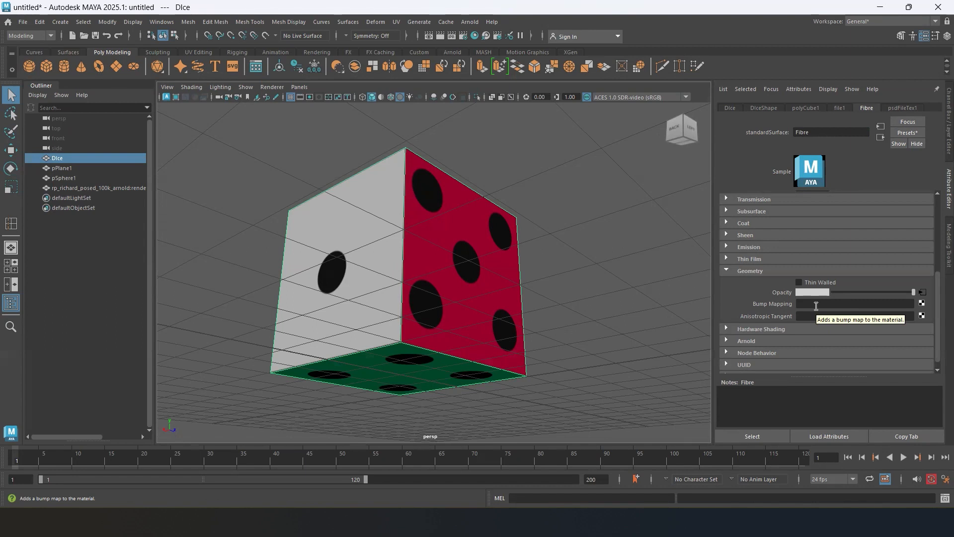
click(922, 303)
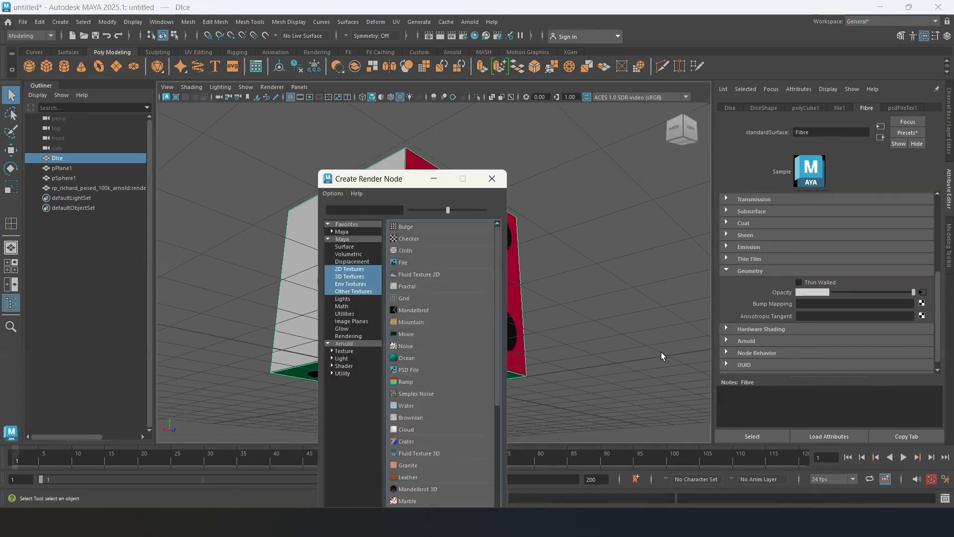
click(408, 371)
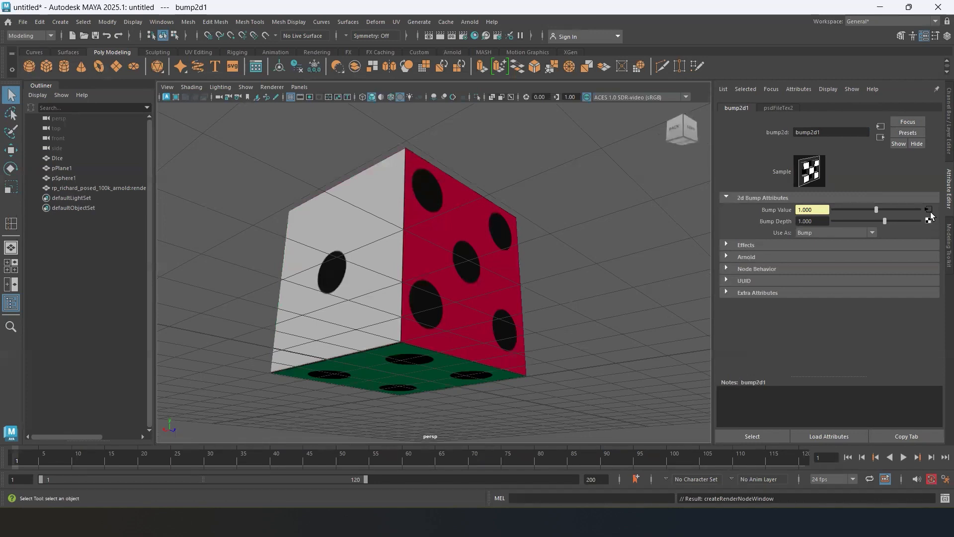
click(929, 210)
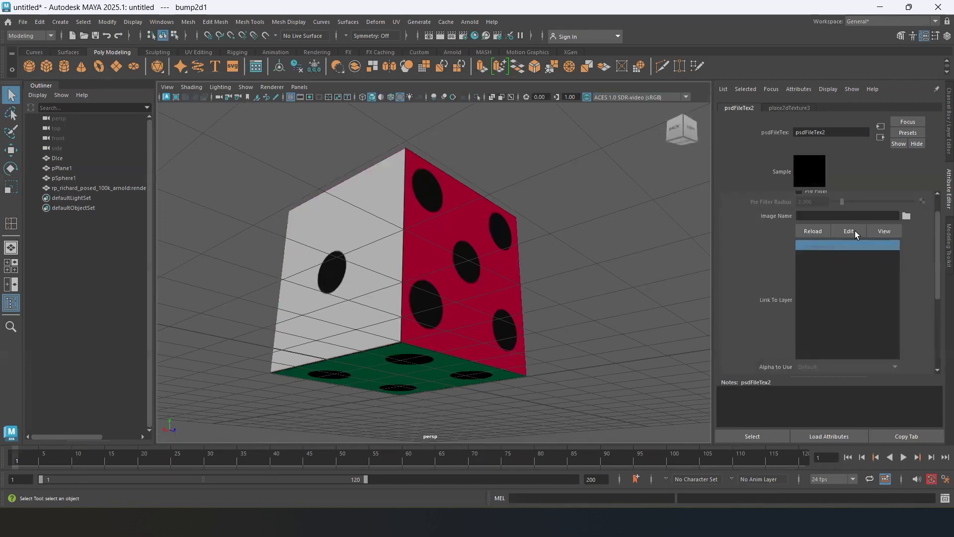
click(906, 216)
click(586, 103)
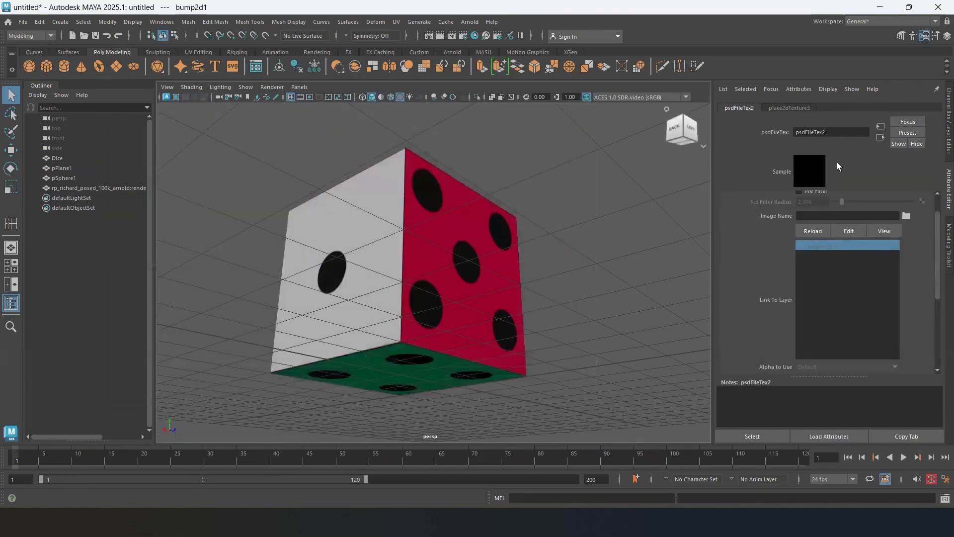
click(879, 137)
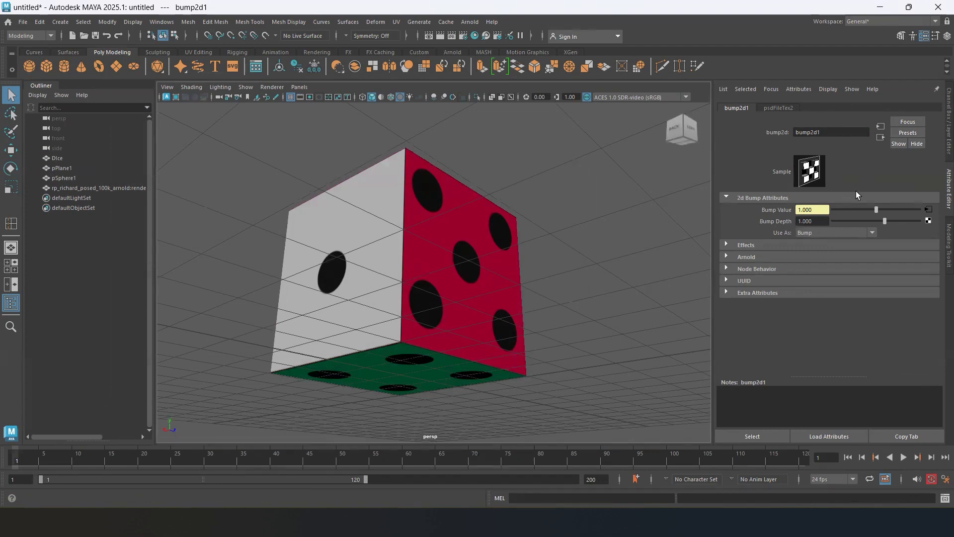
- Load UV_dice_texture_v02.psd as the image of the PSD texture connected to the bump value
click(927, 210)
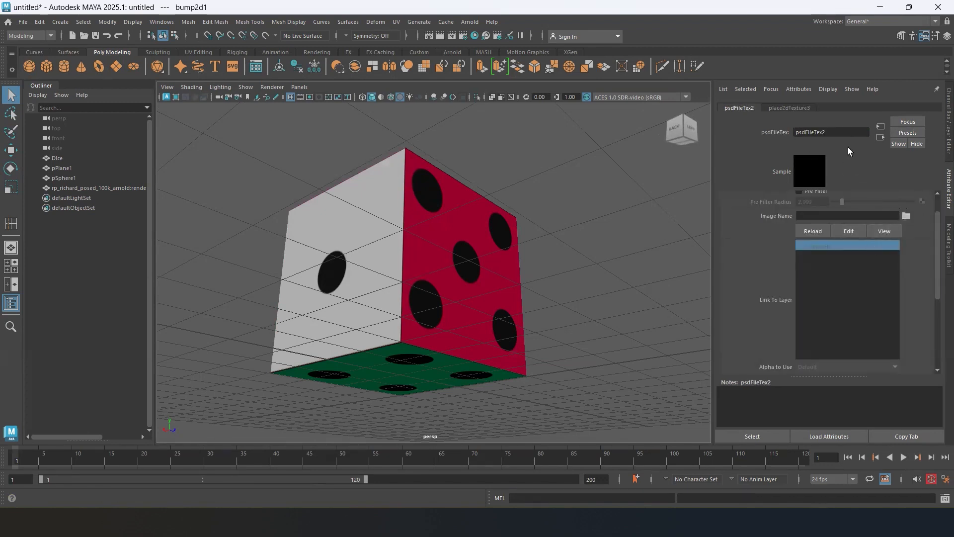
scroll(840, 246, up, 1)
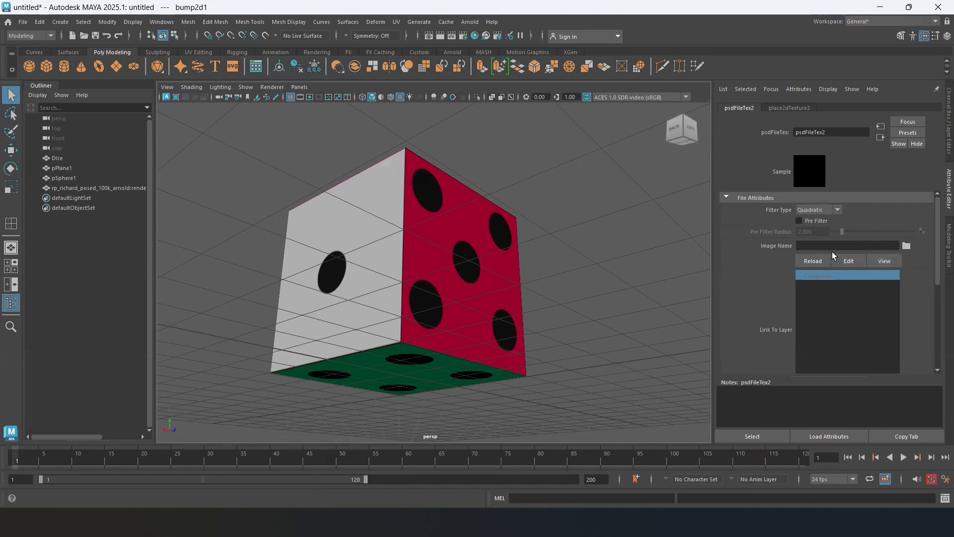
click(906, 245)
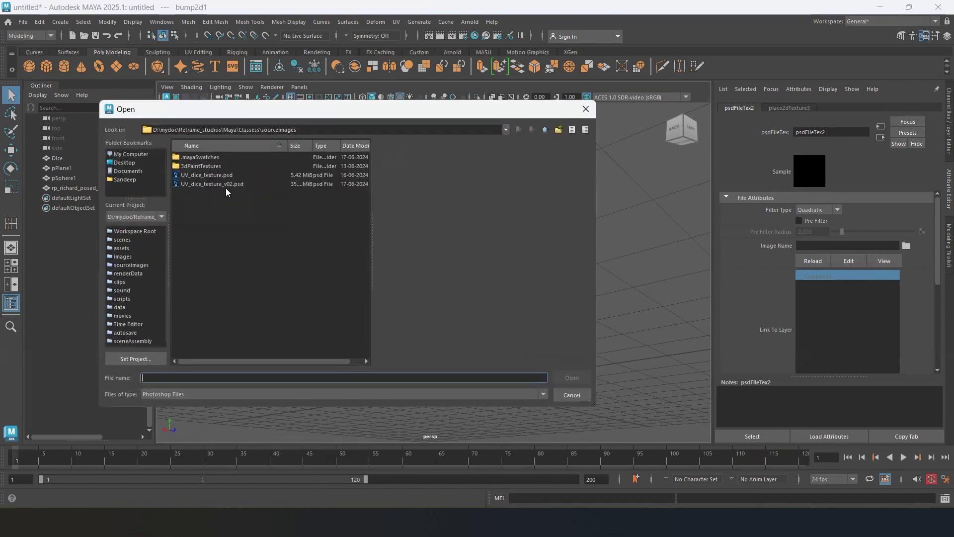
click(214, 184)
click(565, 377)
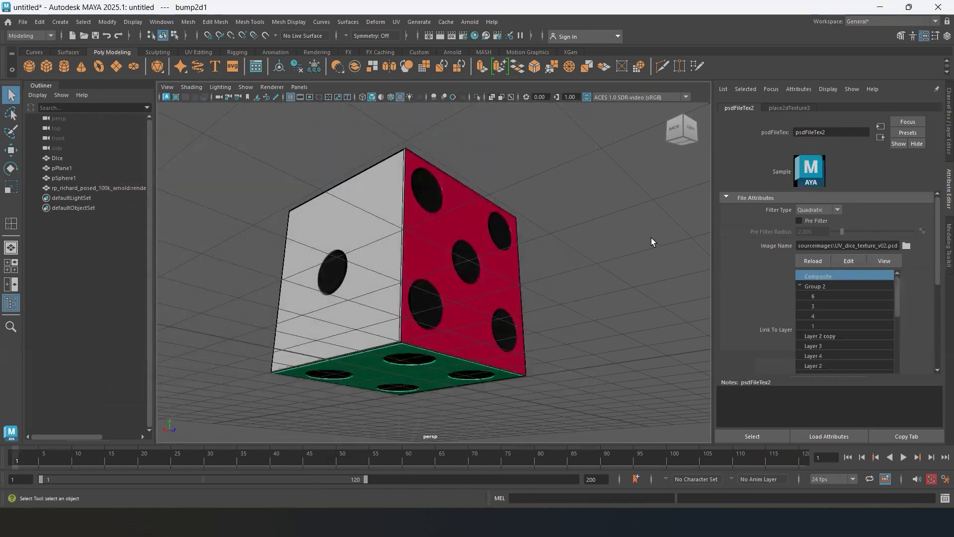
- Examine the bump effect around the dots and along the edges of the dice from several angles
alt+right_drag(468, 239, 514, 284)
alt+drag(532, 249, 554, 252)
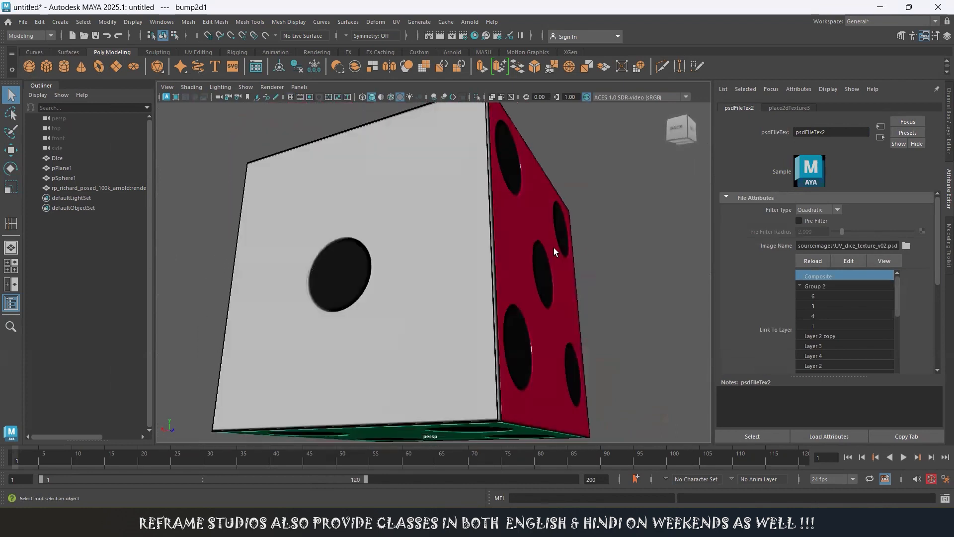
alt+right_drag(550, 272, 517, 287)
alt+drag(517, 287, 463, 367)
alt+right_drag(488, 187, 537, 245)
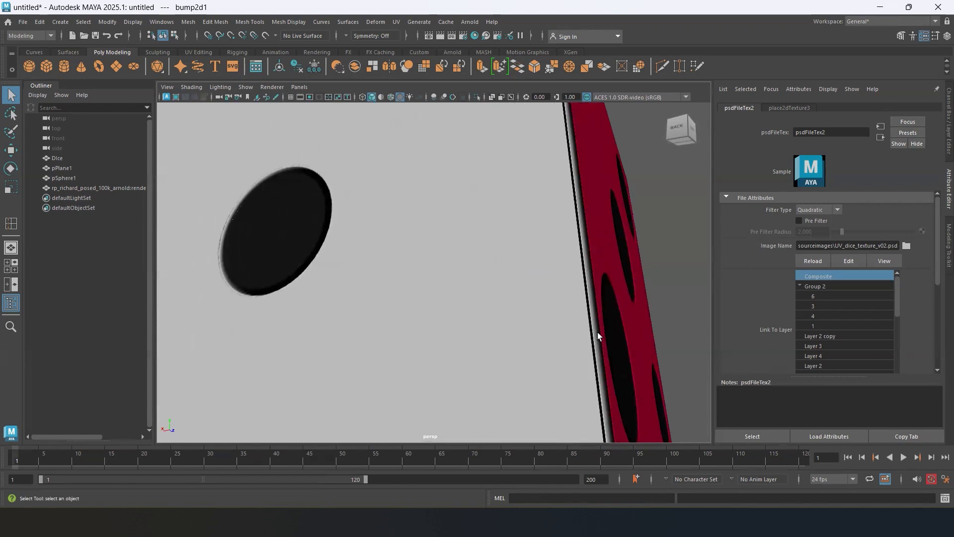
alt+right_drag(595, 341, 542, 376)
alt+drag(542, 376, 554, 296)
alt+right_drag(554, 297, 531, 309)
alt+drag(532, 309, 607, 332)
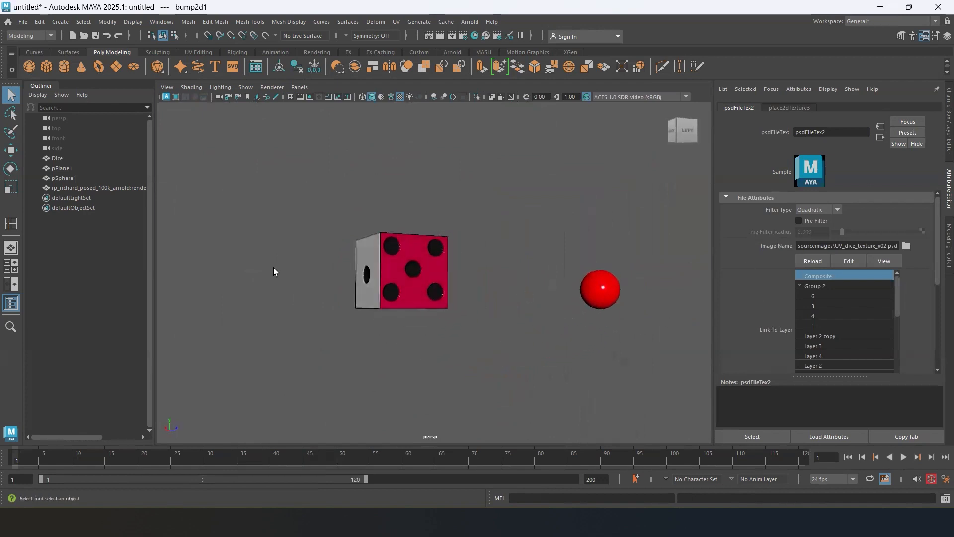
- Make layer2 and layer1 visible again so the floor plane and the seated man show with the dice
click(946, 114)
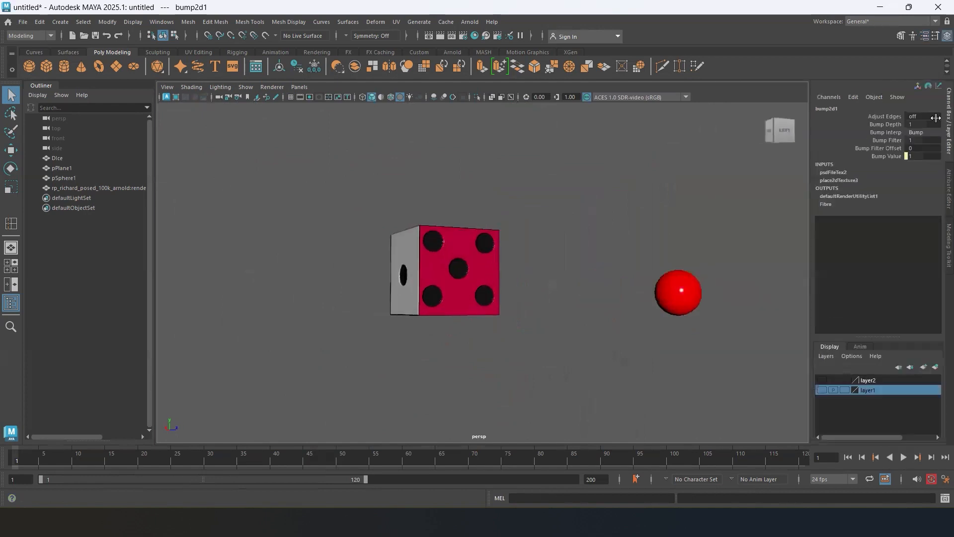
click(825, 379)
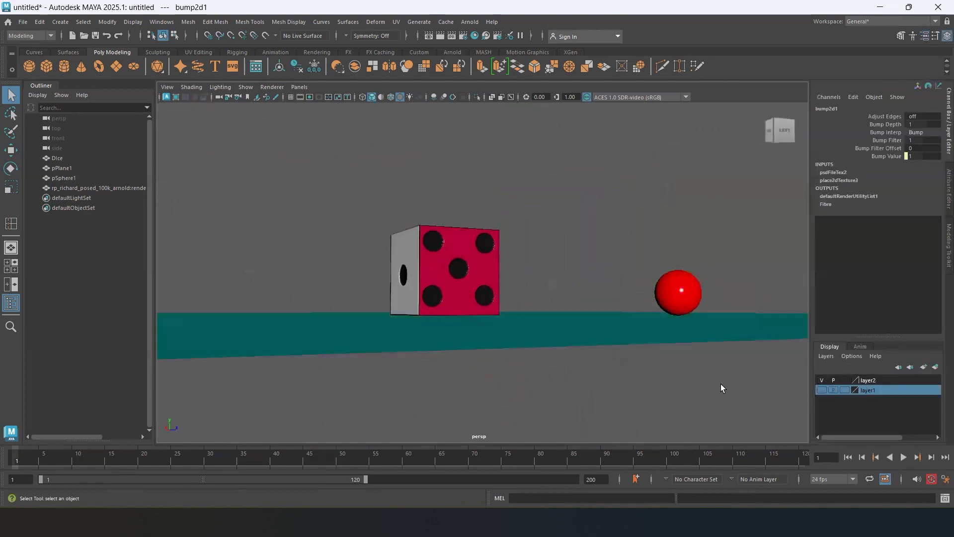
alt+drag(519, 336, 482, 349)
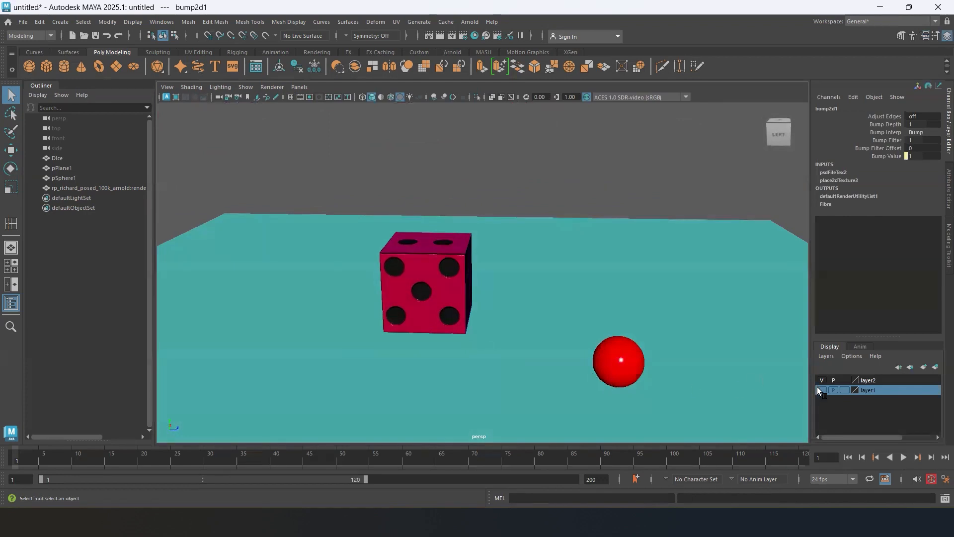
click(820, 389)
alt+drag(586, 321, 579, 297)
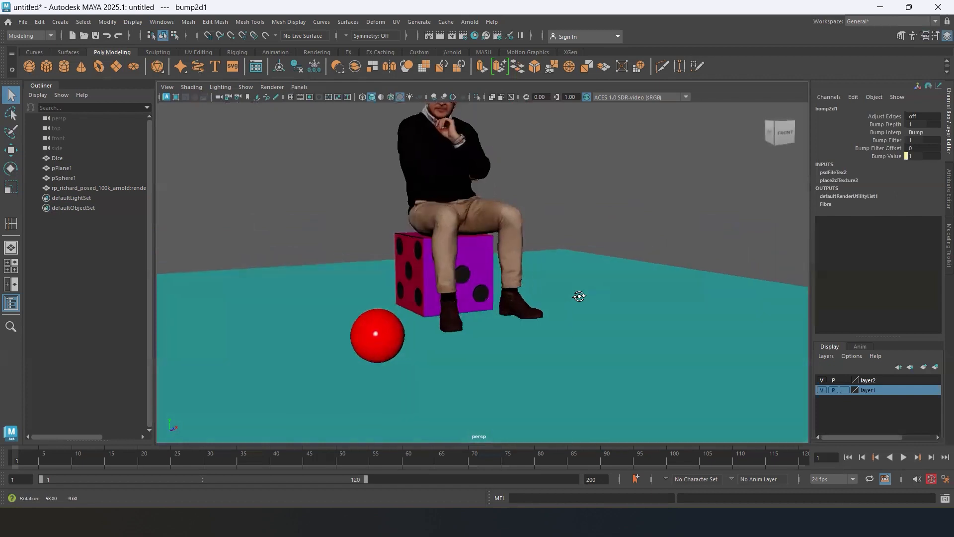
- Select the red sphere on the floor in front of the dice
alt+drag(400, 333, 428, 335)
click(425, 336)
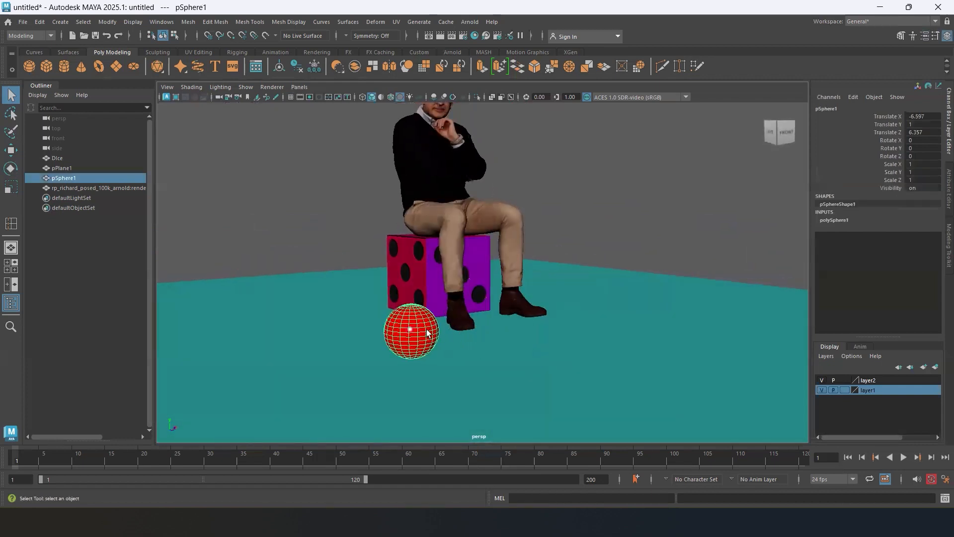
alt+drag(612, 230, 628, 227)
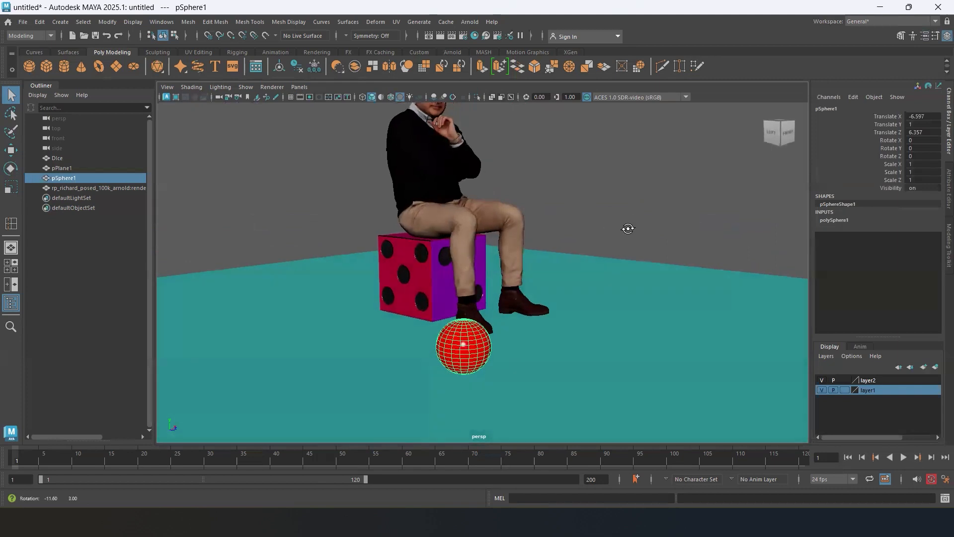
- Switch to Chrome, search Google Images for "sphere texture UV" and look through the first rows of results
mouse_move(575, 522)
click(578, 442)
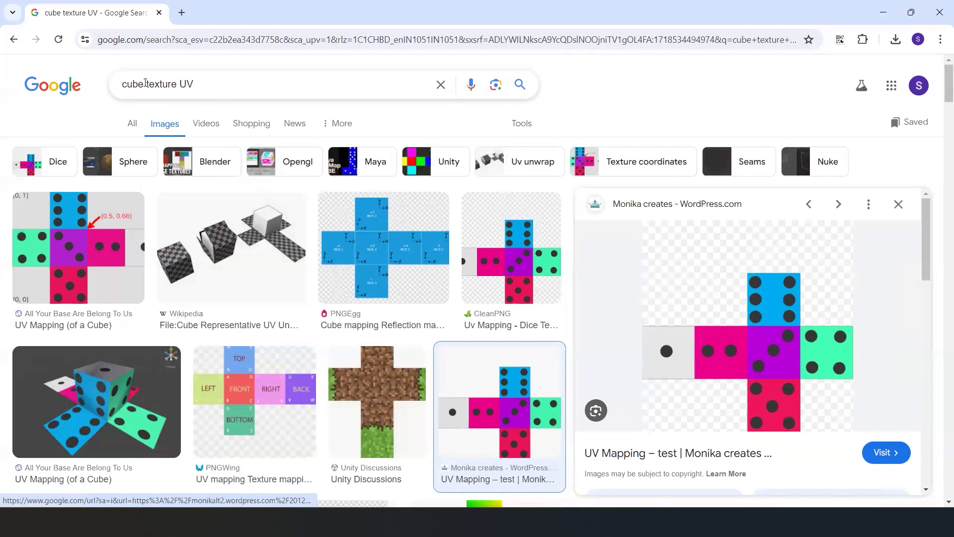
drag(145, 84, 99, 90)
text(sphere)
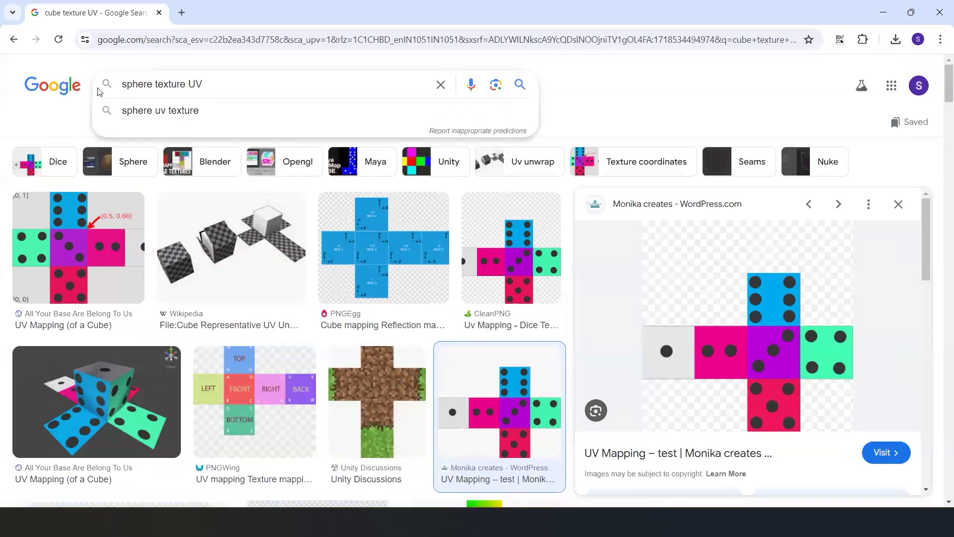
key(Return)
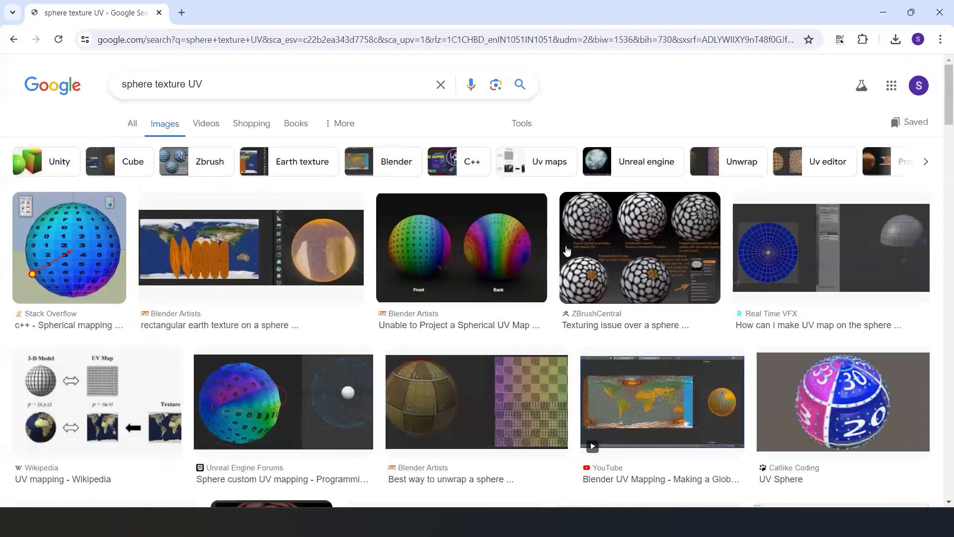
scroll(323, 313, down, 2)
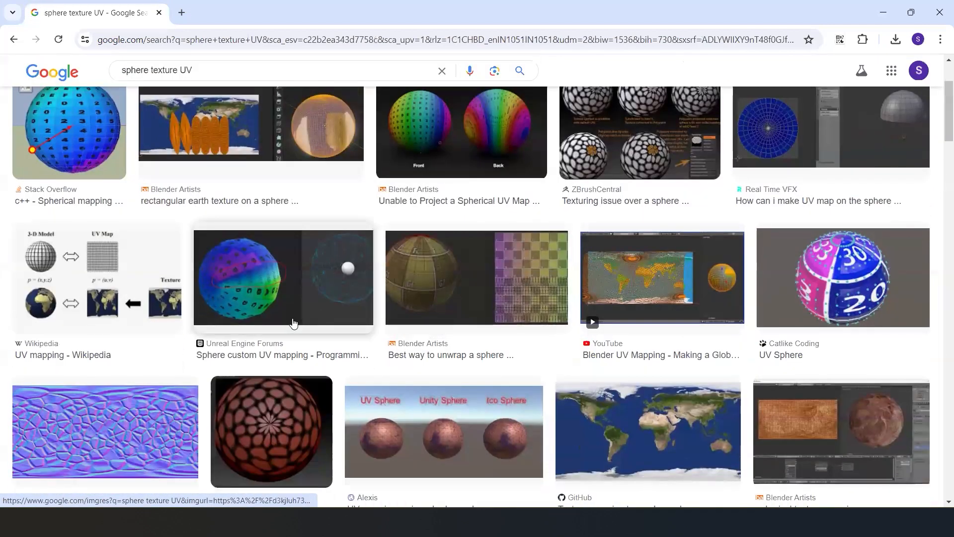
scroll(323, 293, down, 2)
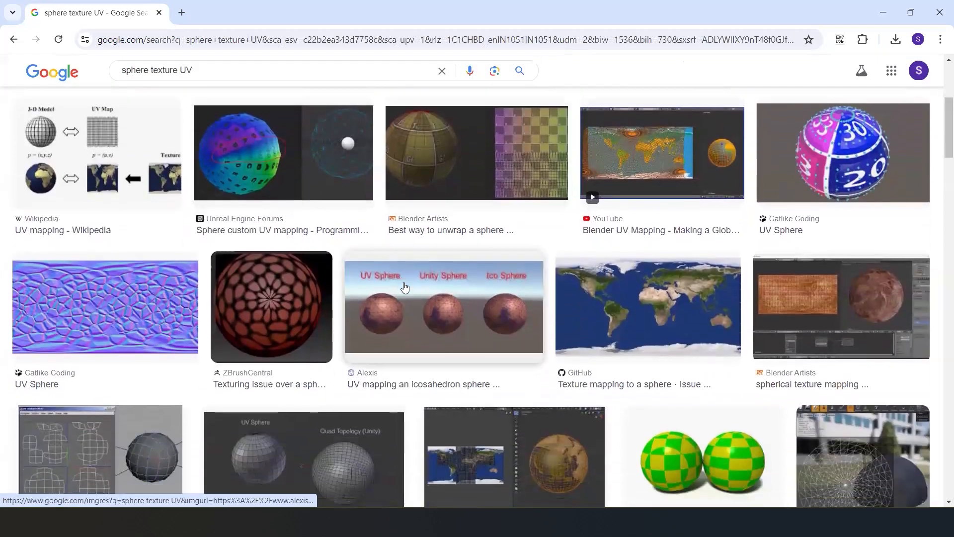
scroll(400, 288, down, 3)
scroll(401, 288, down, 4)
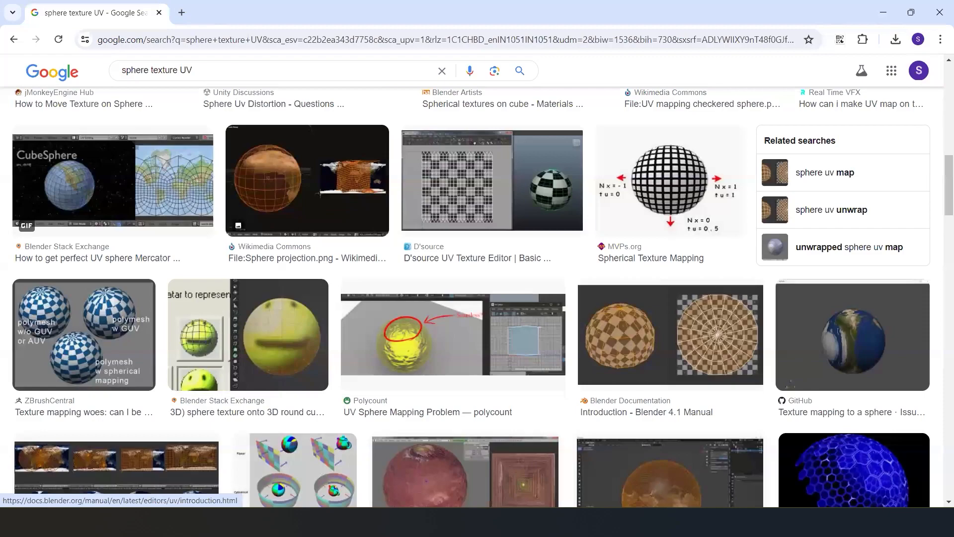
- Return to Maya and open the UV Editor to view the selected sphere's UV layout
key(alt+Tab)
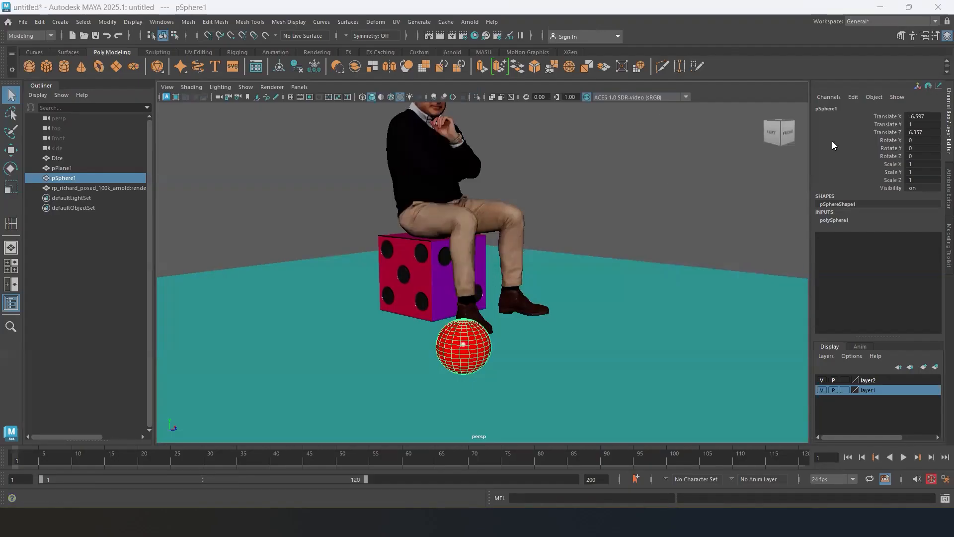
click(396, 22)
click(419, 42)
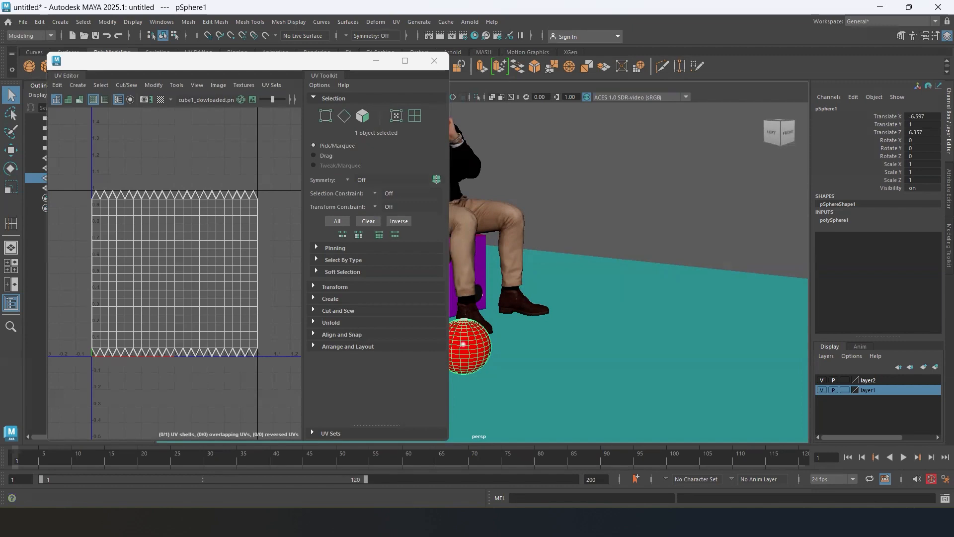
- Switch back to Chrome and examine the sphere texture images for one matching the sphere's UV layout
key(alt+Tab)
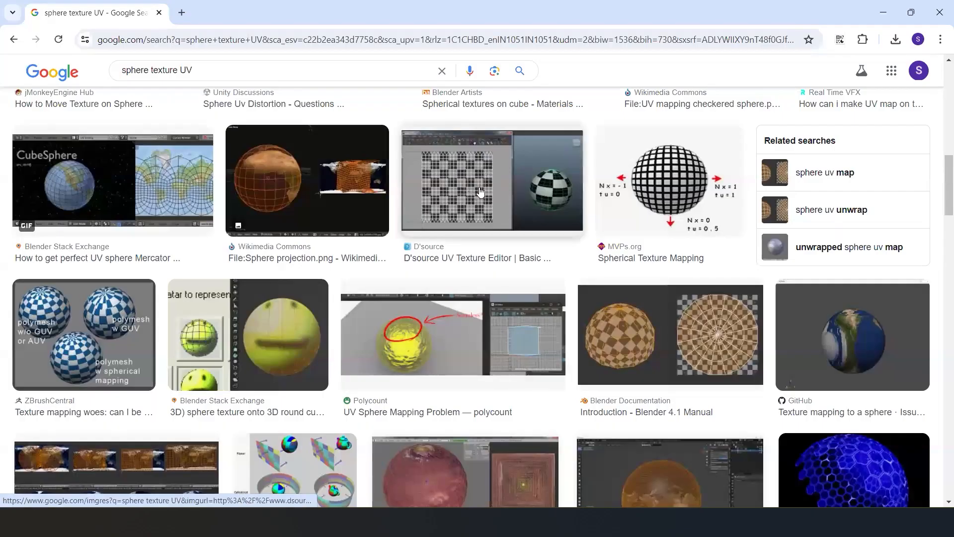
scroll(479, 191, down, 6)
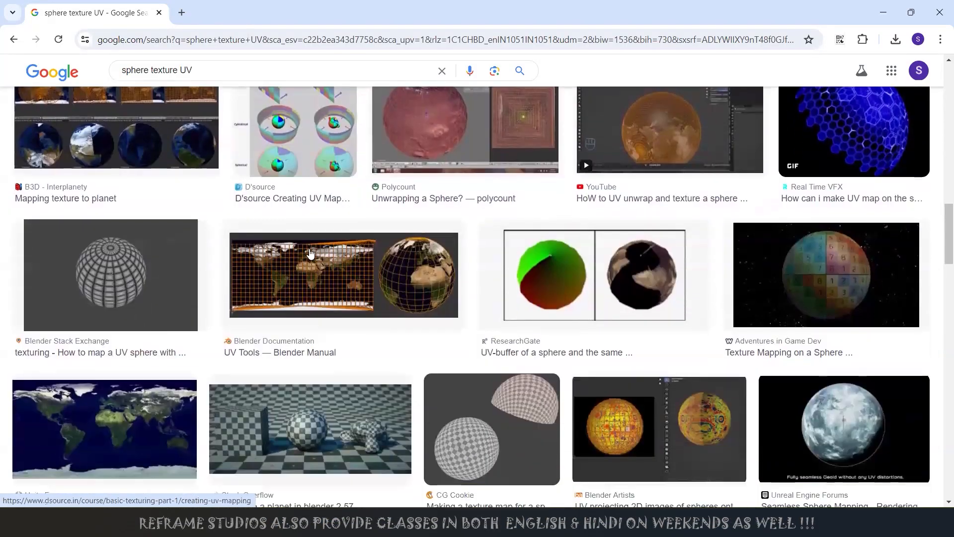
scroll(311, 253, down, 5)
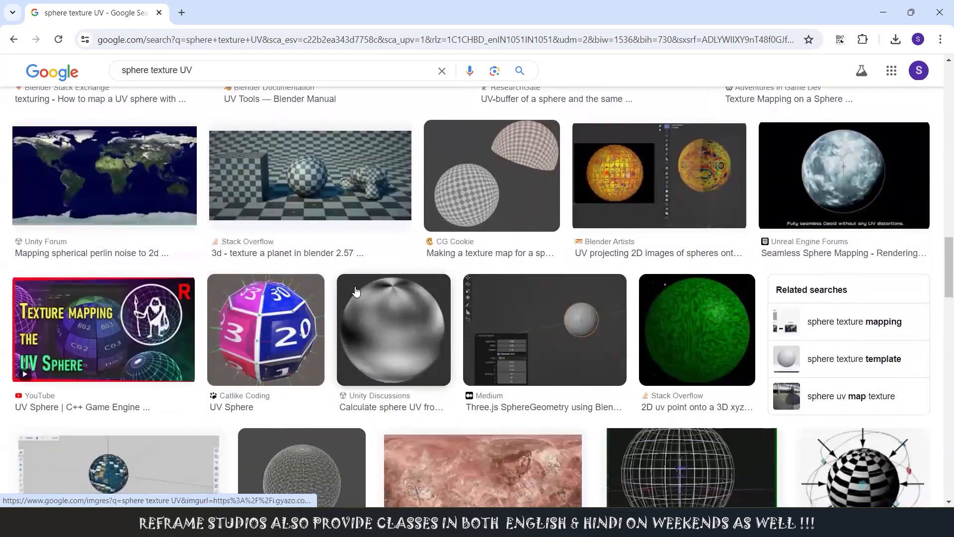
scroll(355, 292, down, 6)
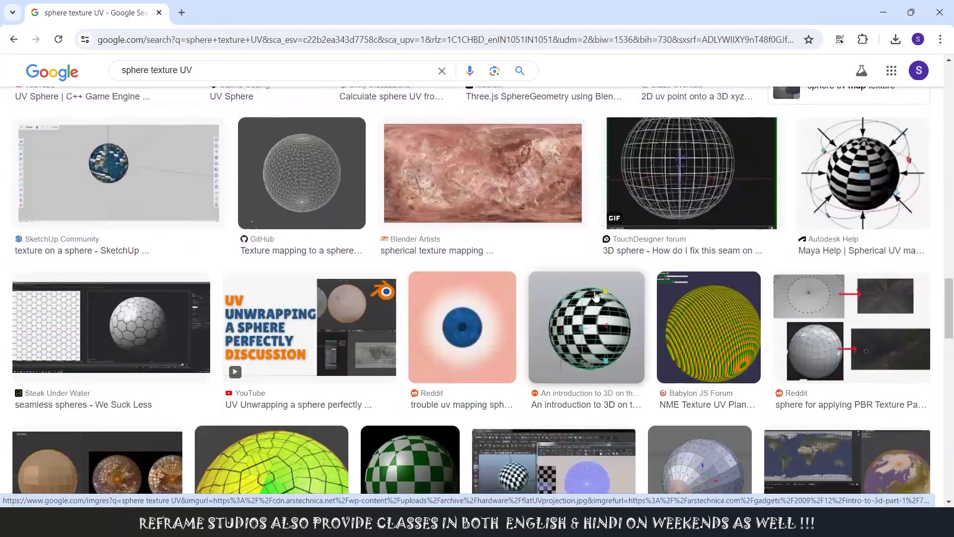
scroll(604, 296, down, 8)
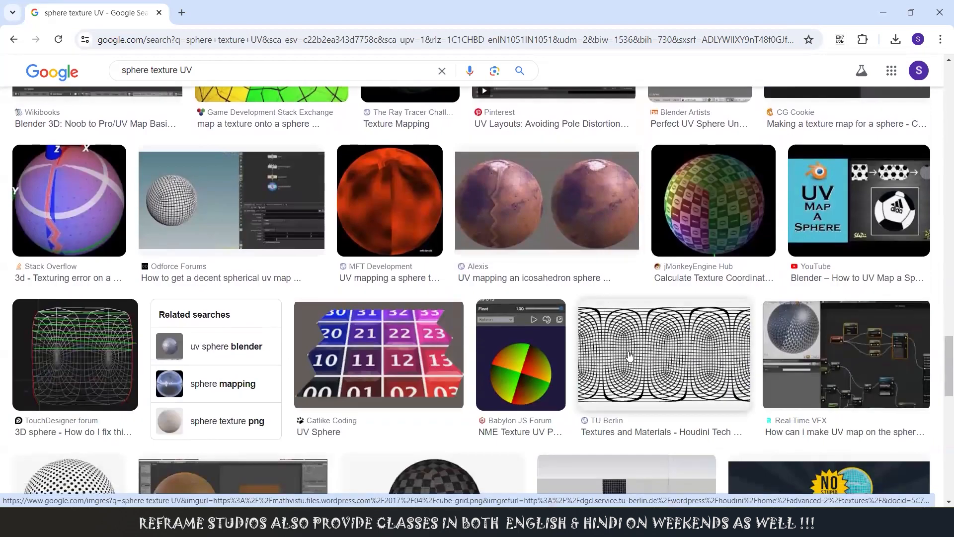
scroll(652, 363, down, 3)
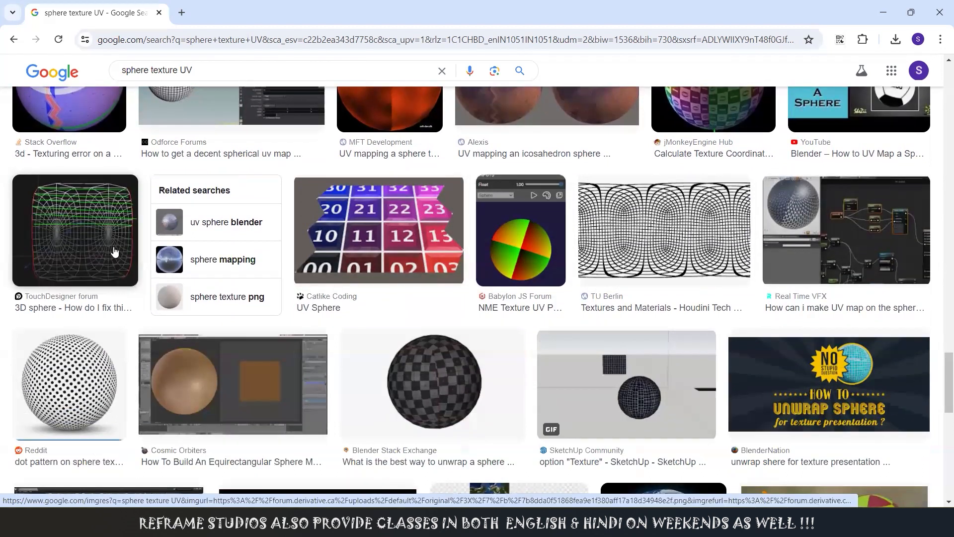
scroll(511, 293, down, 4)
scroll(576, 289, down, 2)
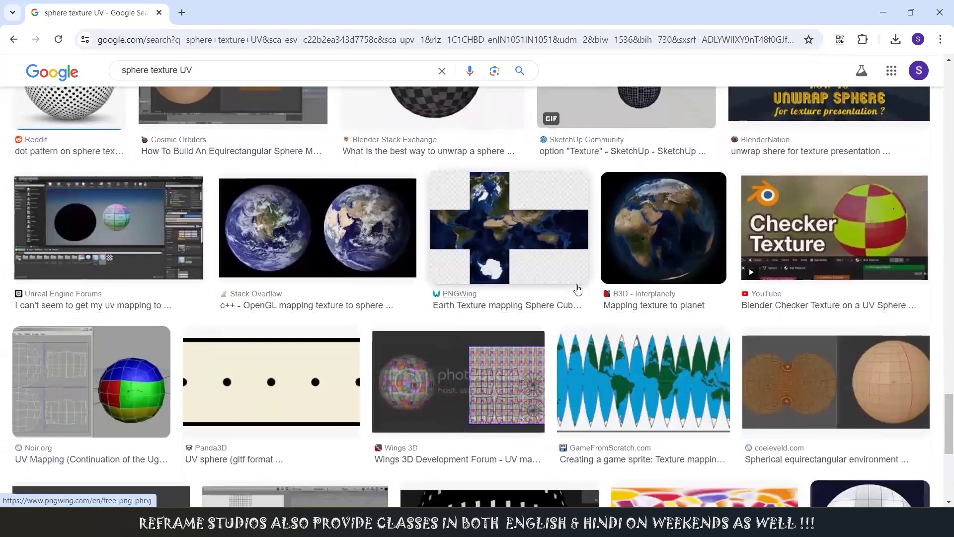
scroll(578, 290, down, 1)
scroll(449, 309, down, 2)
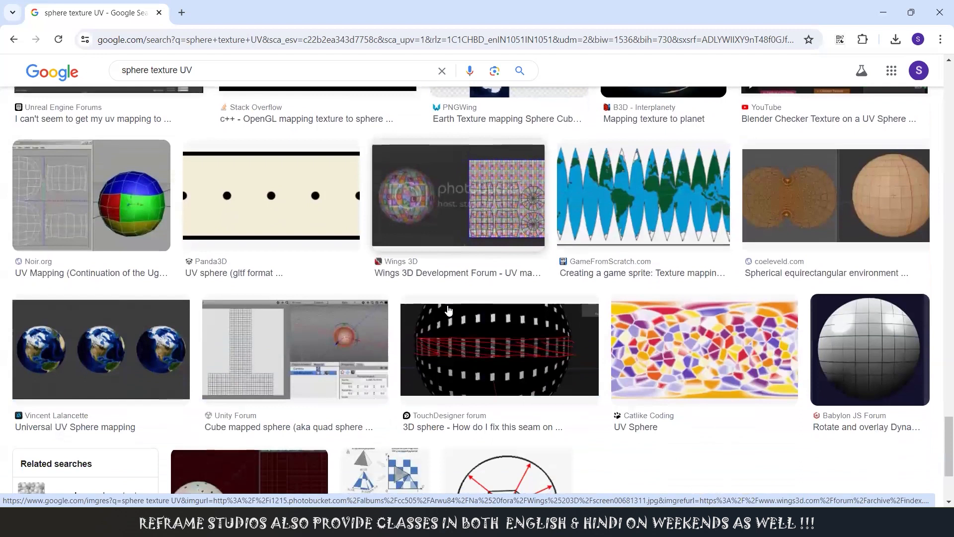
scroll(448, 309, down, 4)
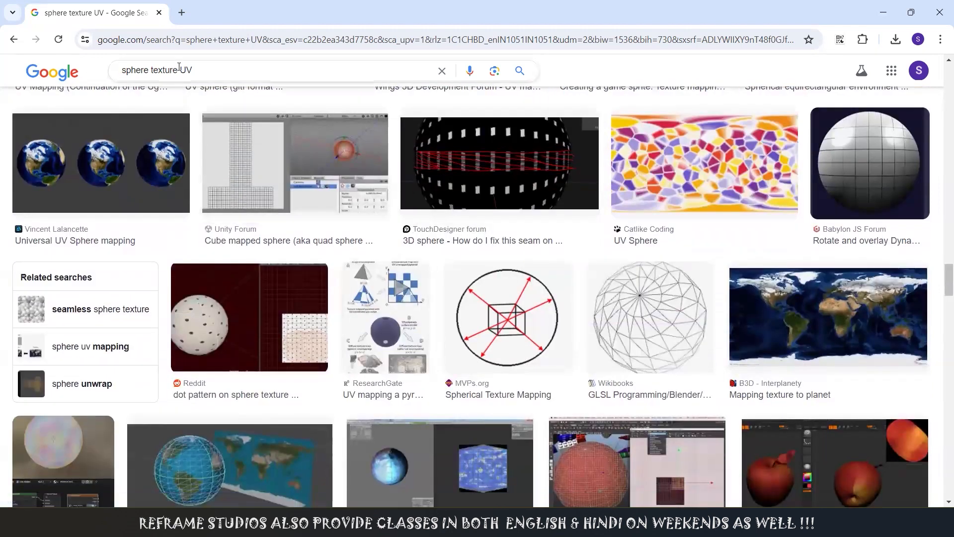
- Change the image search to "sphere UV unwrap" and run it
key(BackSpace)
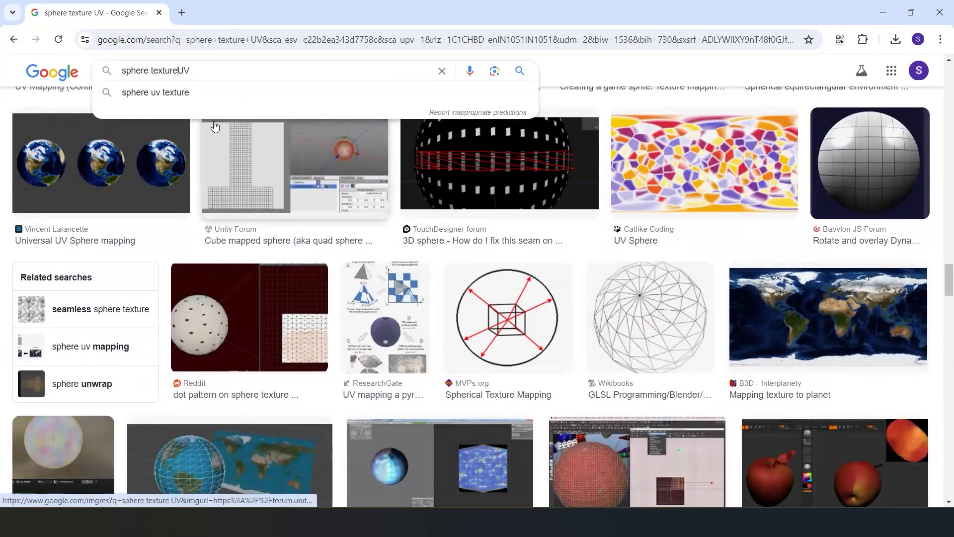
key(BackSpace)
key(BackSpace)
key(BackSpace)
key(BackSpace)
click(189, 69)
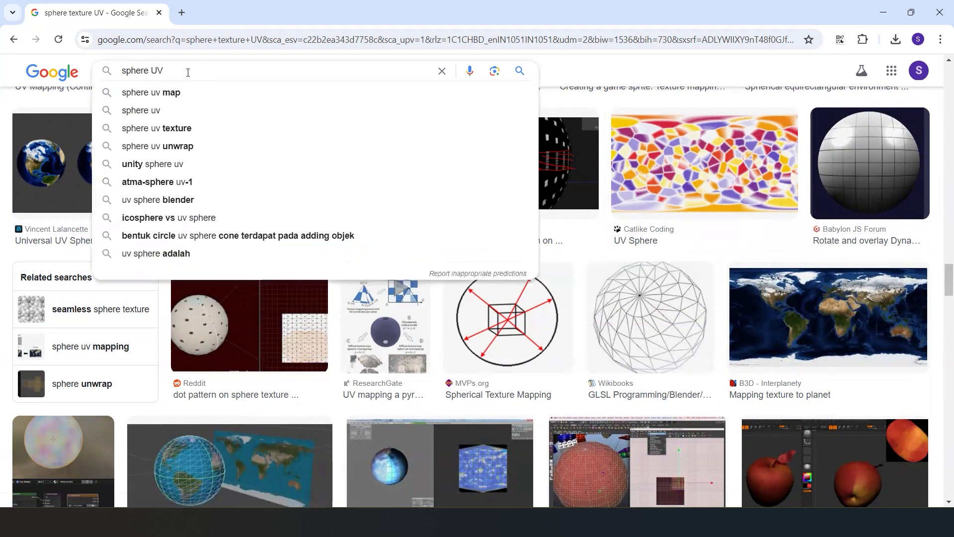
text(unwrap)
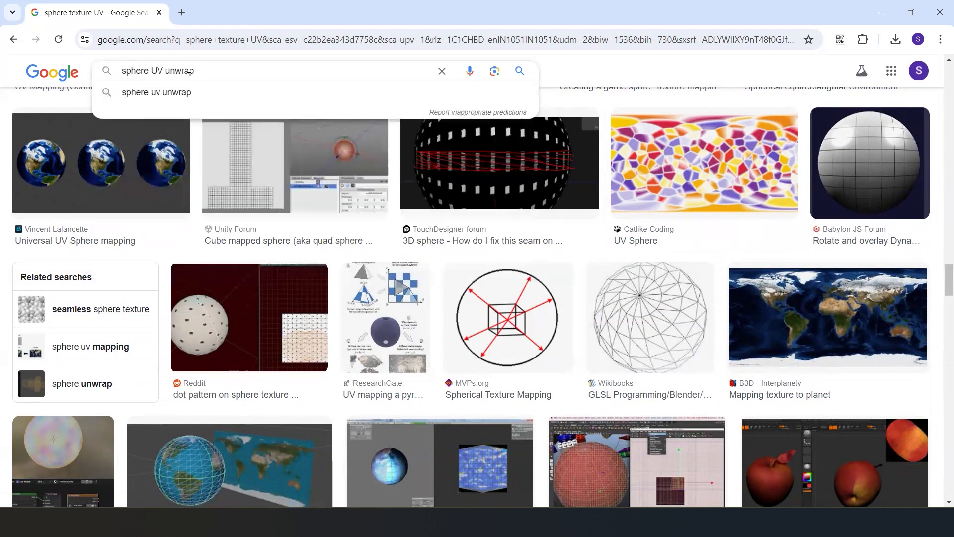
key(Return)
- Look through the image results for a suitable unwrapped sphere texture, and return to Maya to close the UV Editor
scroll(386, 268, down, 2)
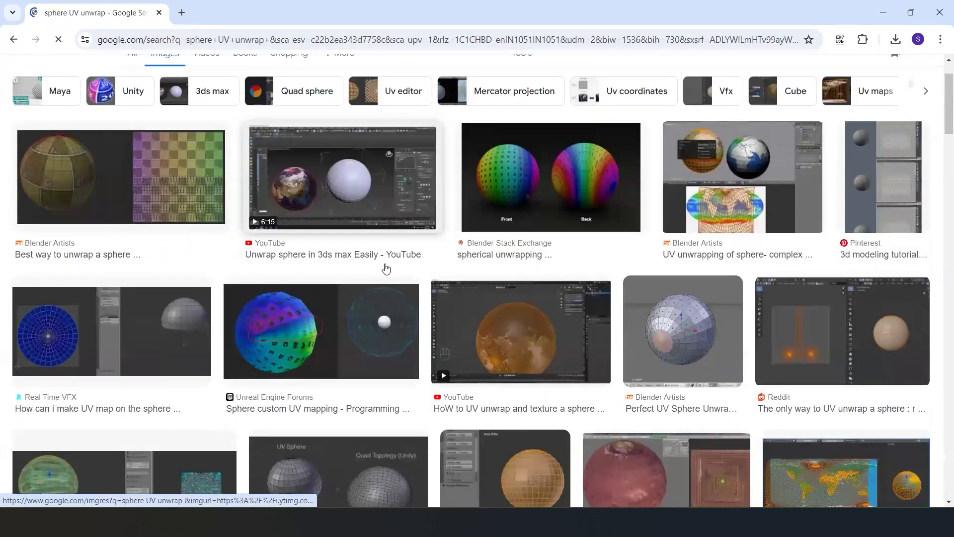
scroll(386, 268, down, 10)
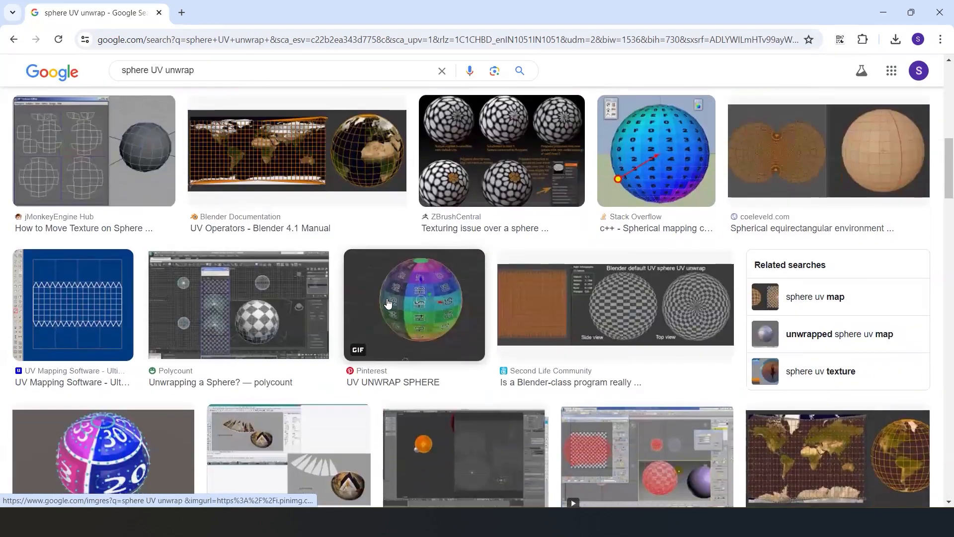
scroll(388, 303, down, 8)
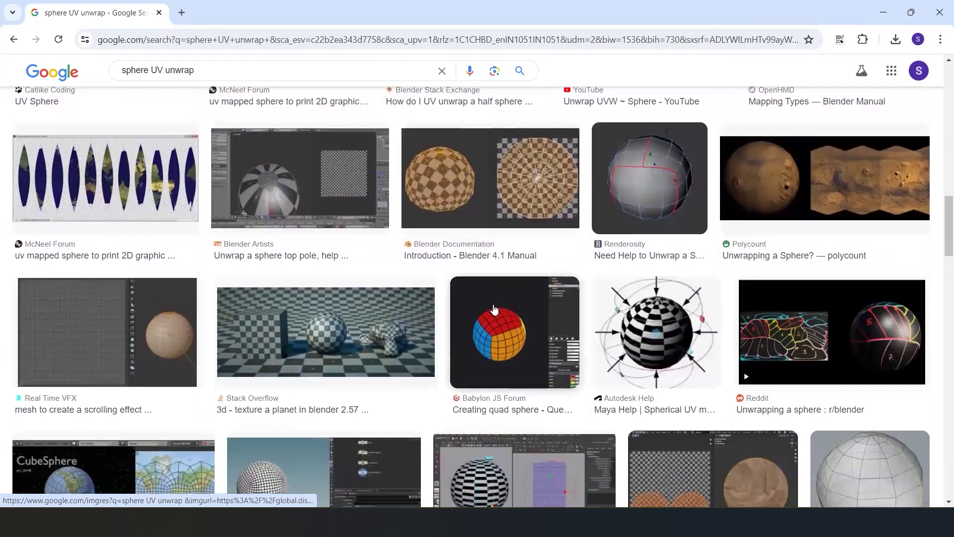
scroll(494, 309, down, 2)
scroll(497, 313, down, 3)
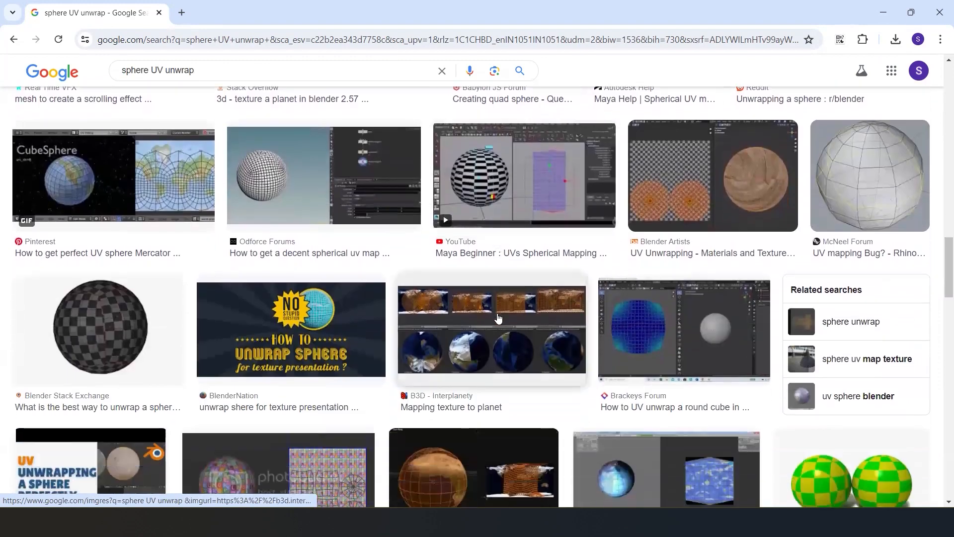
scroll(28, 483, down, 6)
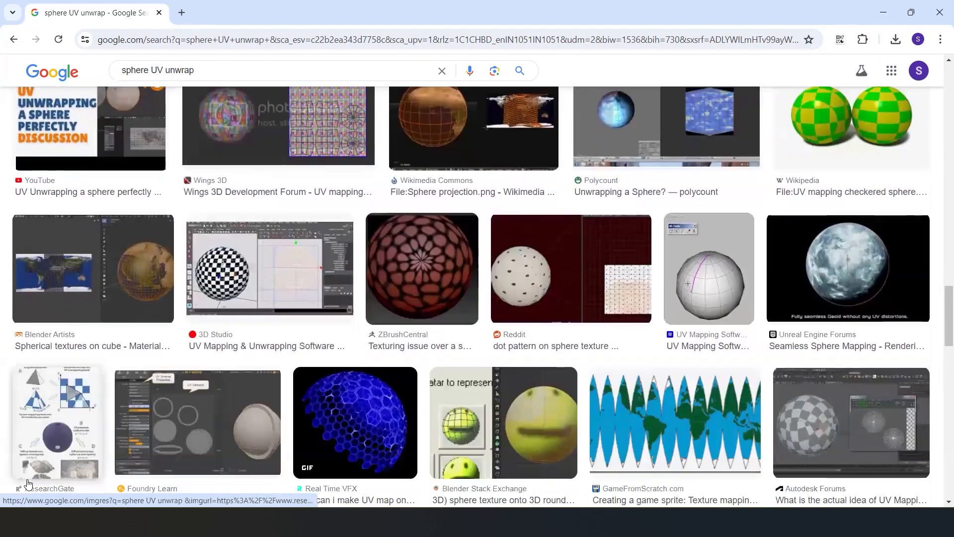
scroll(342, 269, down, 1)
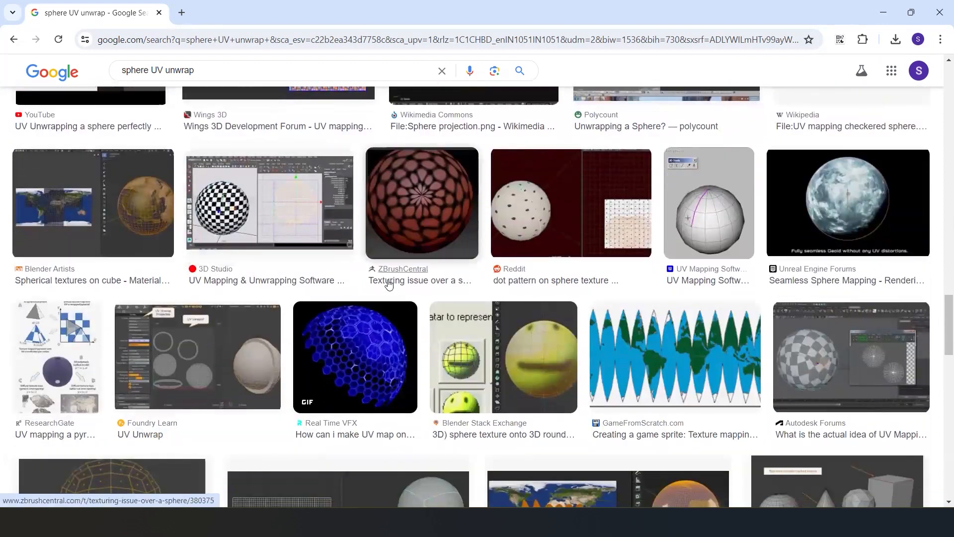
scroll(389, 285, down, 2)
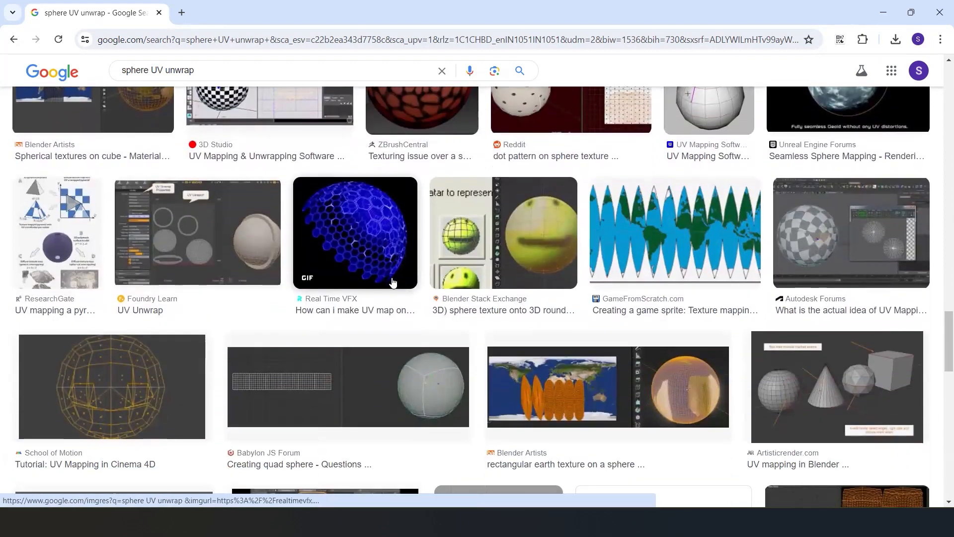
scroll(394, 282, down, 2)
scroll(396, 277, down, 4)
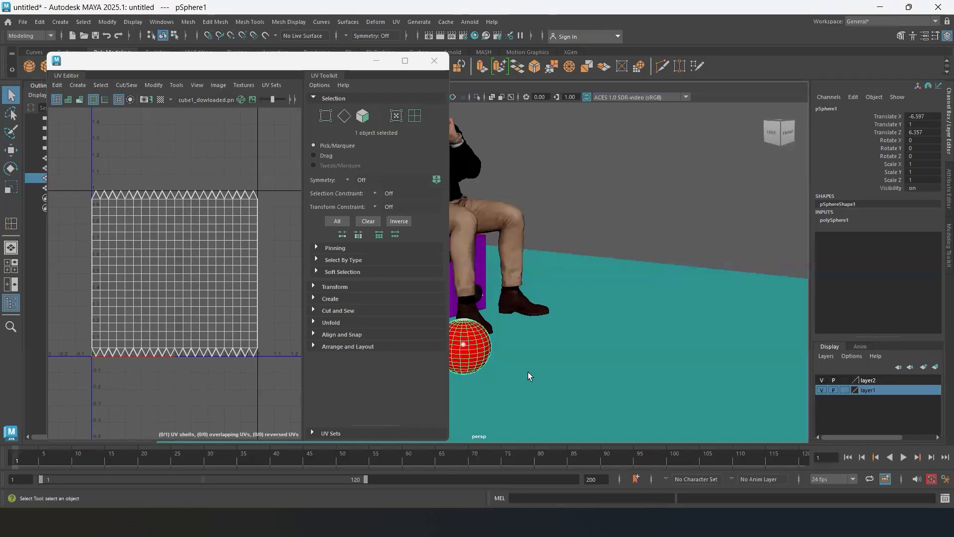
click(434, 60)
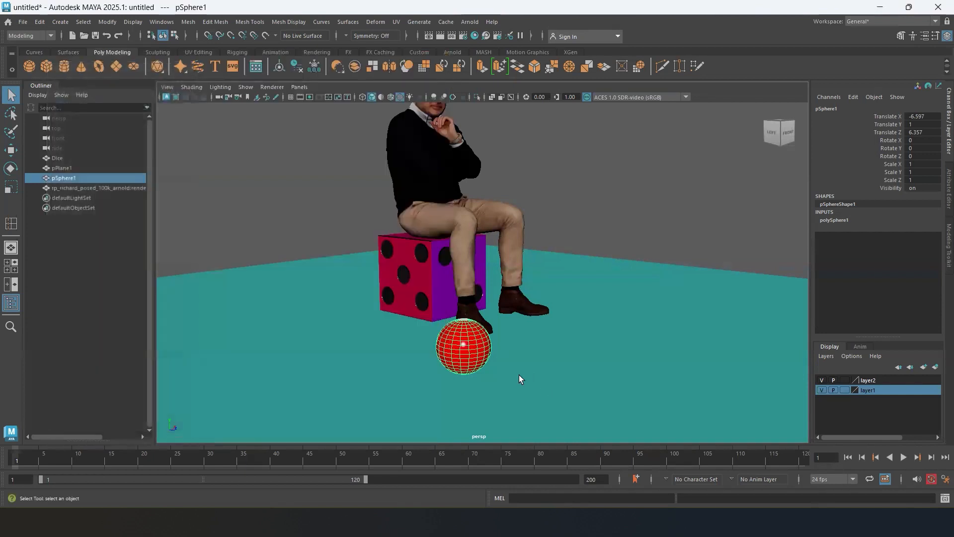
- Connect a Checker texture to the base colour of the sphere's rubber material
right_click(467, 345)
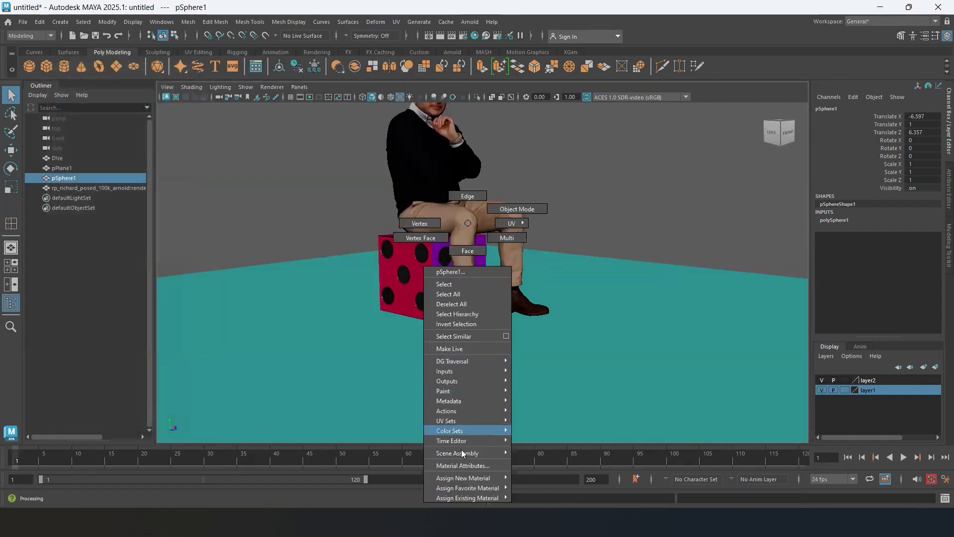
click(463, 464)
scroll(792, 230, up, 5)
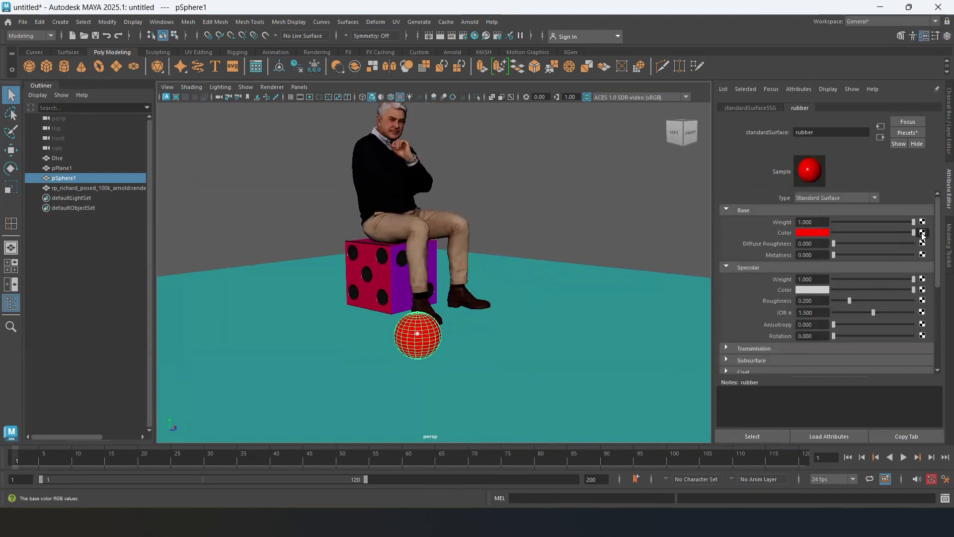
click(922, 233)
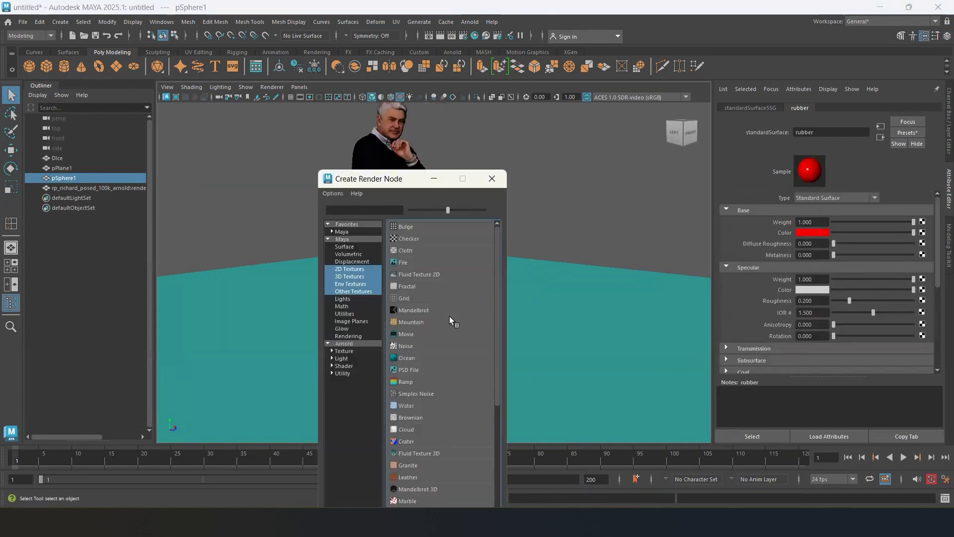
click(415, 239)
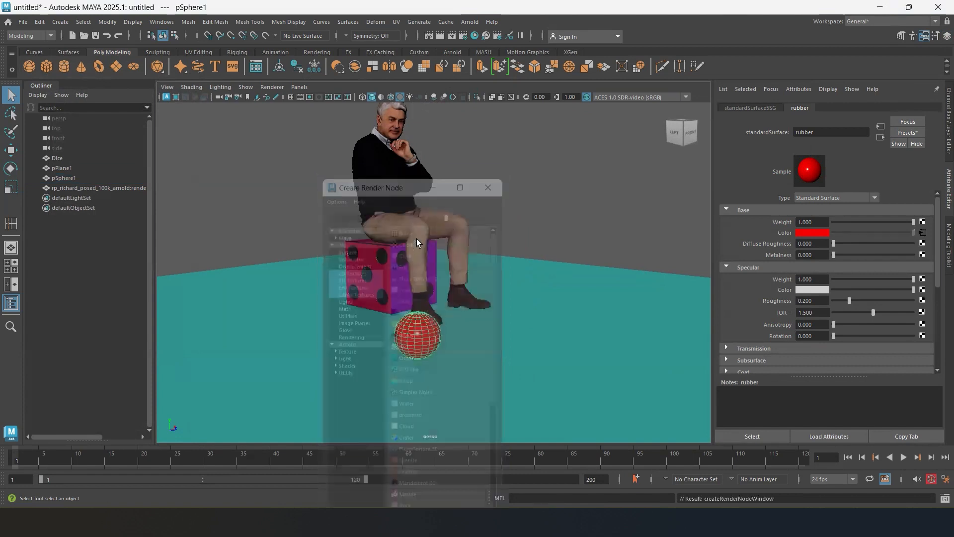
alt+drag(586, 283, 455, 334)
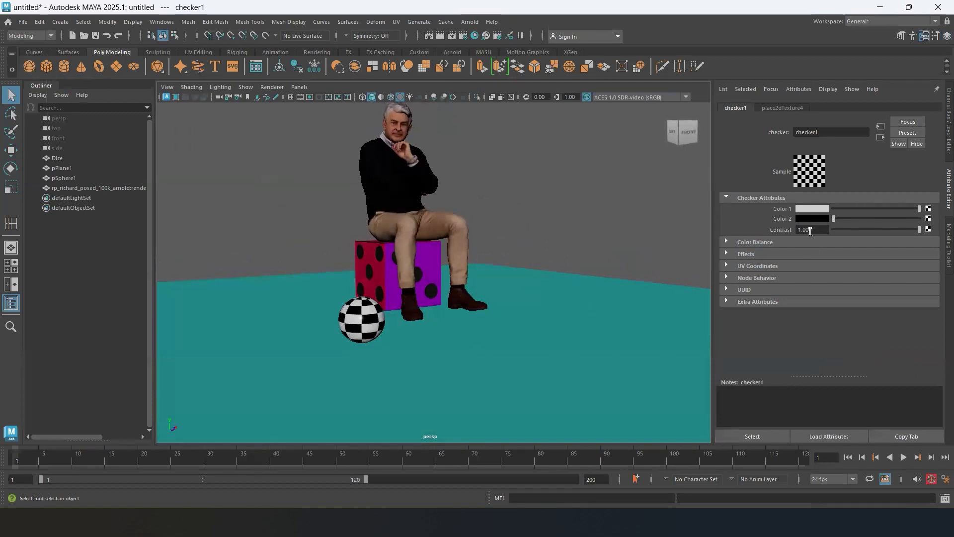
- Set Color 1 of the sphere's checker texture to yellow
click(816, 209)
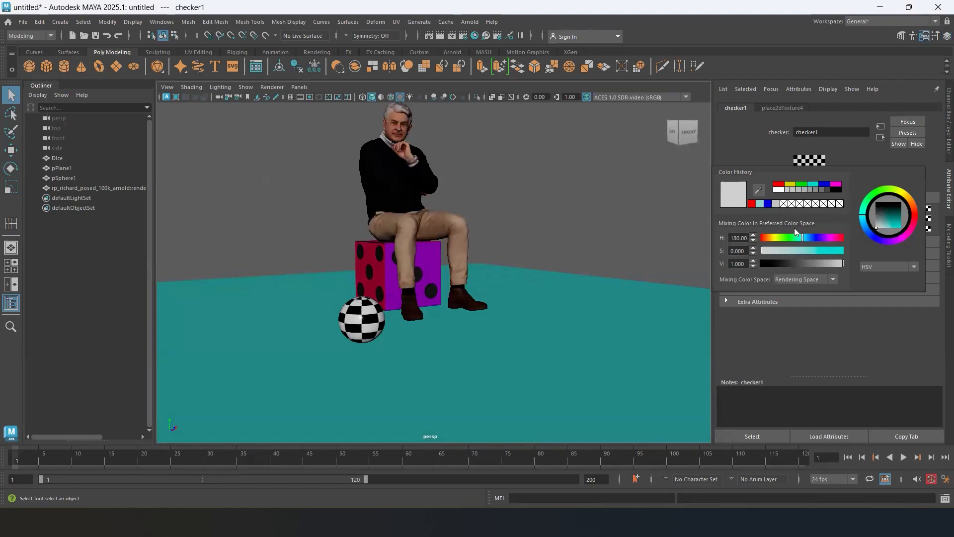
drag(825, 240, 807, 237)
click(779, 185)
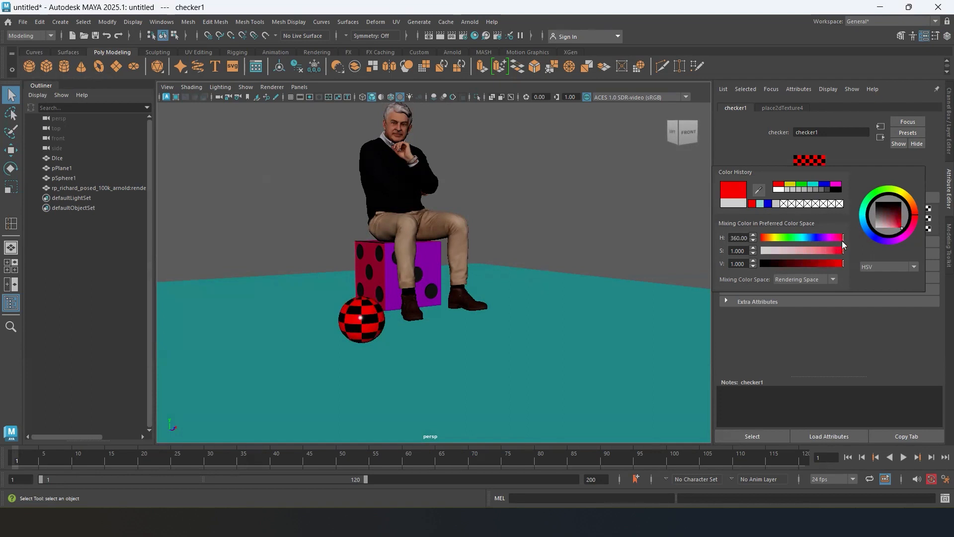
drag(814, 239, 778, 245)
alt+drag(532, 222, 486, 285)
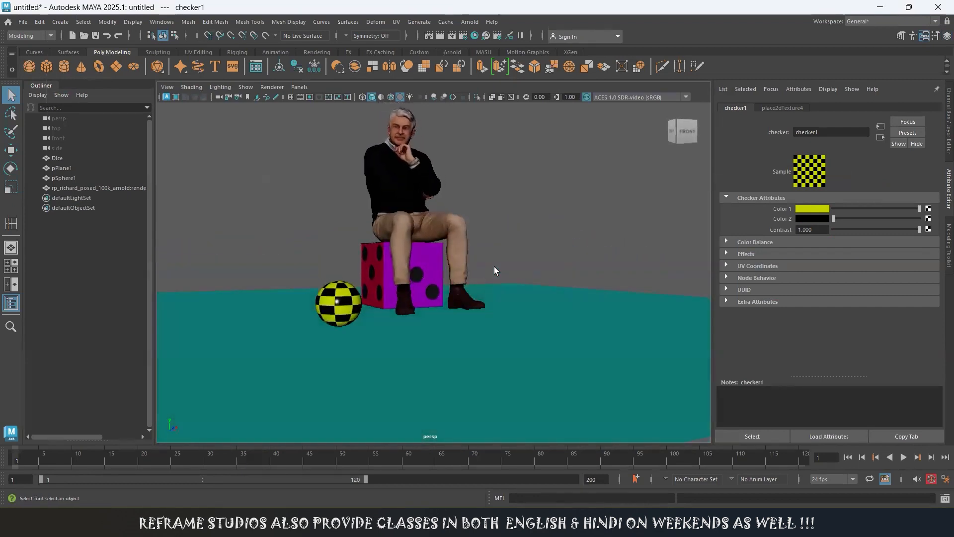
alt+drag(546, 216, 532, 243)
alt+drag(468, 294, 535, 281)
- Collapse the attribute and channel panels and the Outliner to enlarge the perspective viewport around the seated figure
click(947, 118)
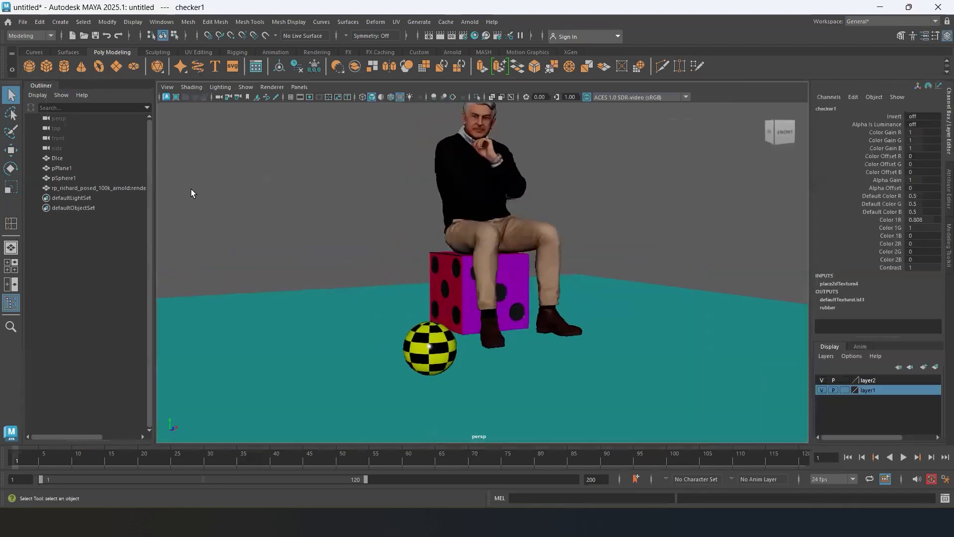
click(945, 115)
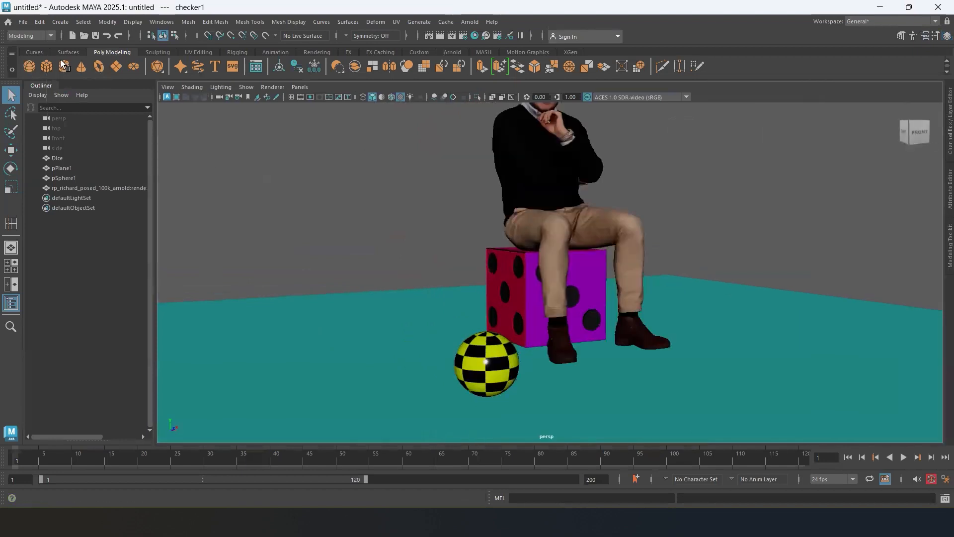
click(33, 86)
alt+right_drag(542, 305, 386, 305)
alt+middle_drag(518, 286, 496, 317)
alt+drag(547, 329, 551, 321)
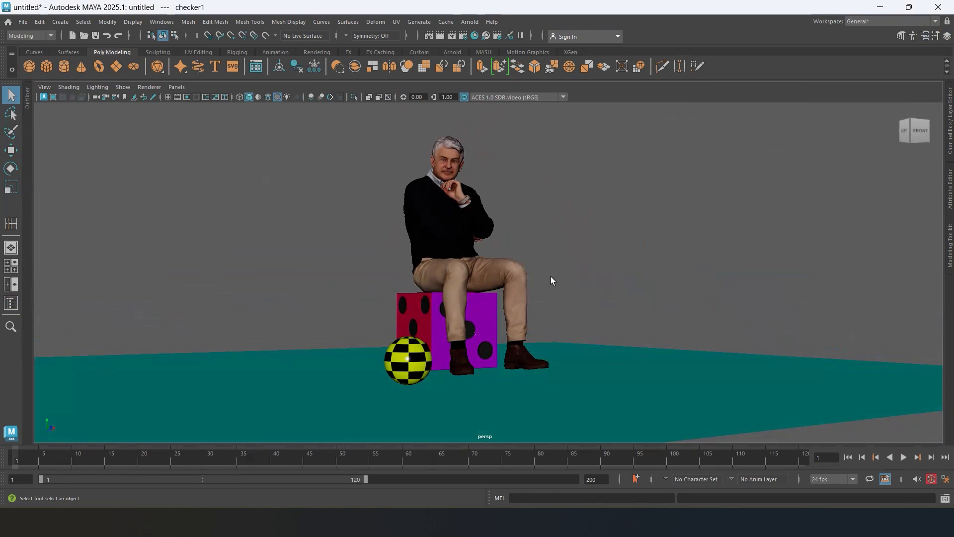
- Select the persp camera, examine its transform channels in the Channel Box, and clear the selection
click(96, 97)
click(946, 143)
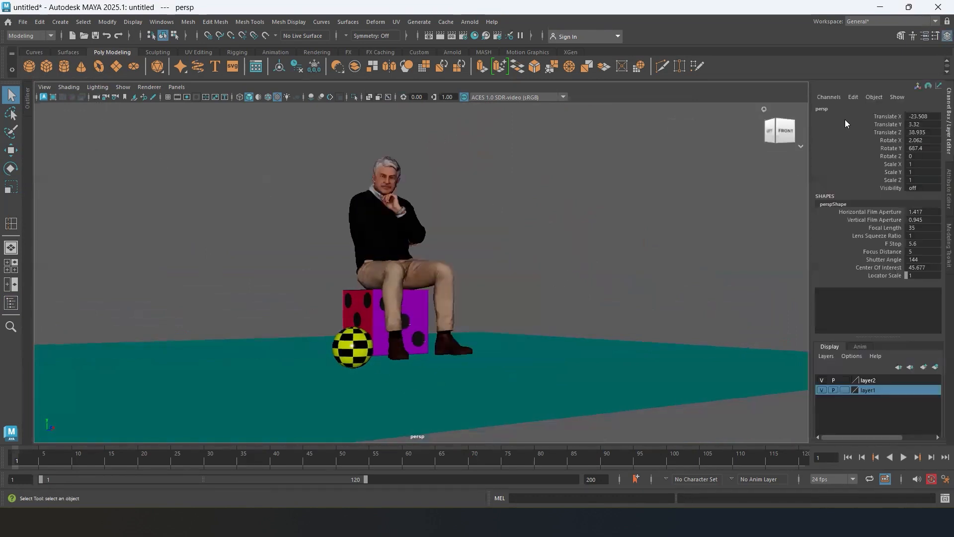
drag(885, 116, 907, 182)
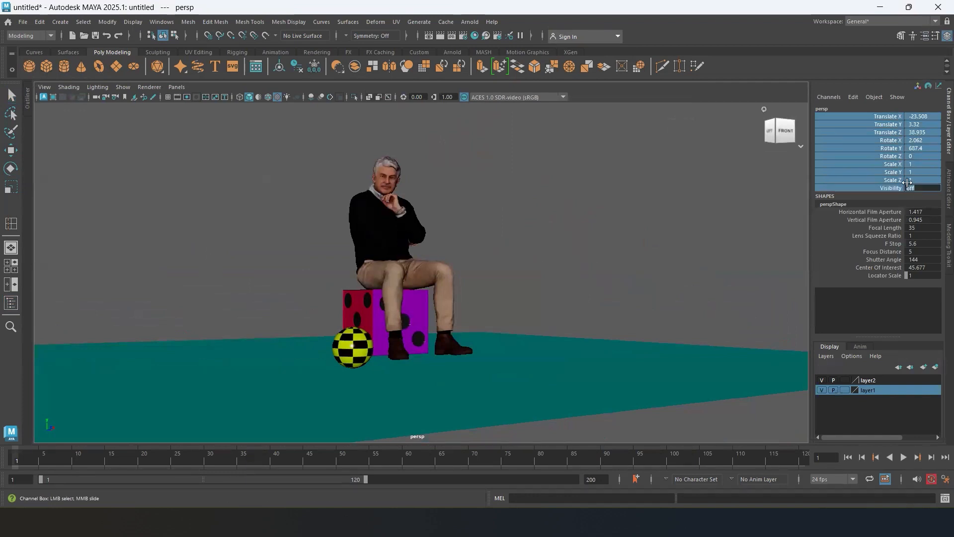
right_click(892, 142)
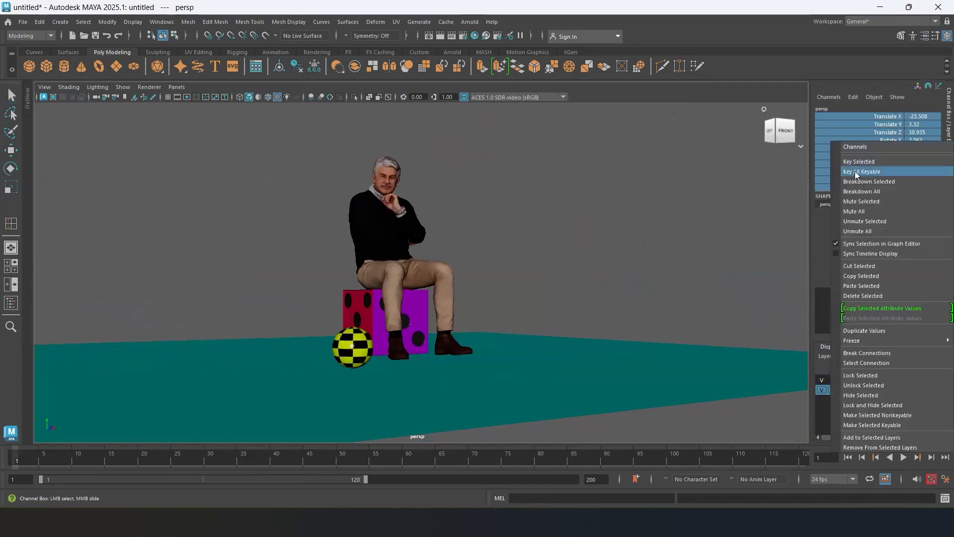
click(841, 104)
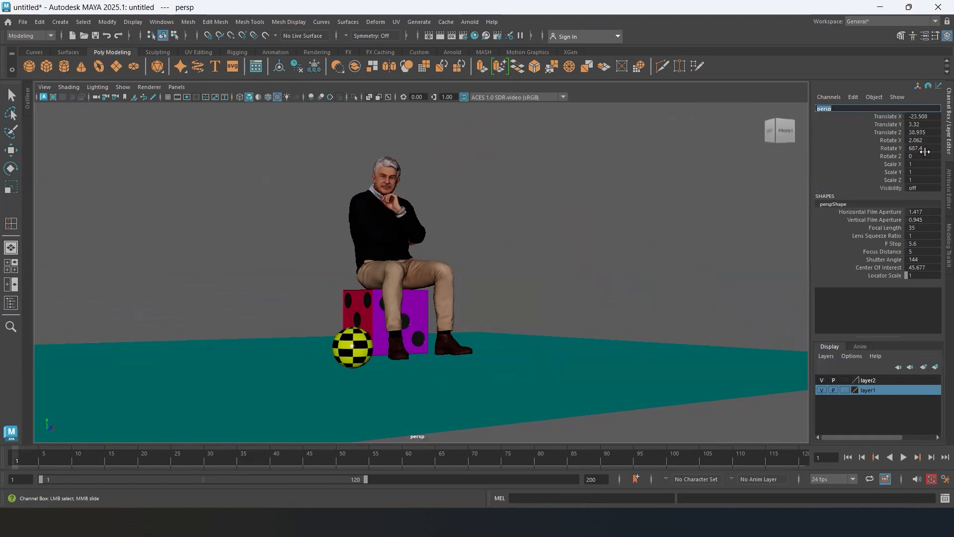
click(608, 221)
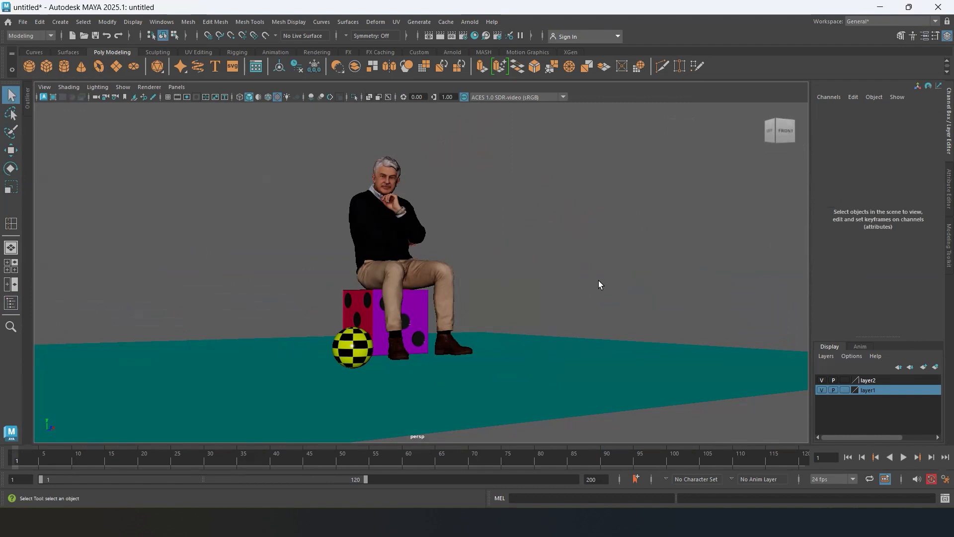
- Create a camera and move it to about 9.88 in X and 6.67 in Y
alt+middle_drag(537, 271, 579, 289)
alt+right_drag(546, 253, 594, 296)
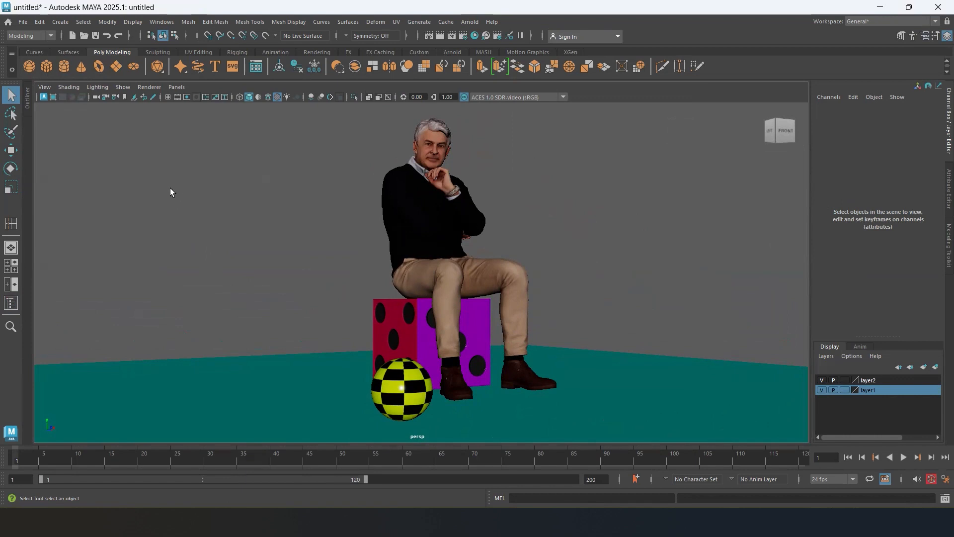
click(64, 24)
mouse_move(139, 92)
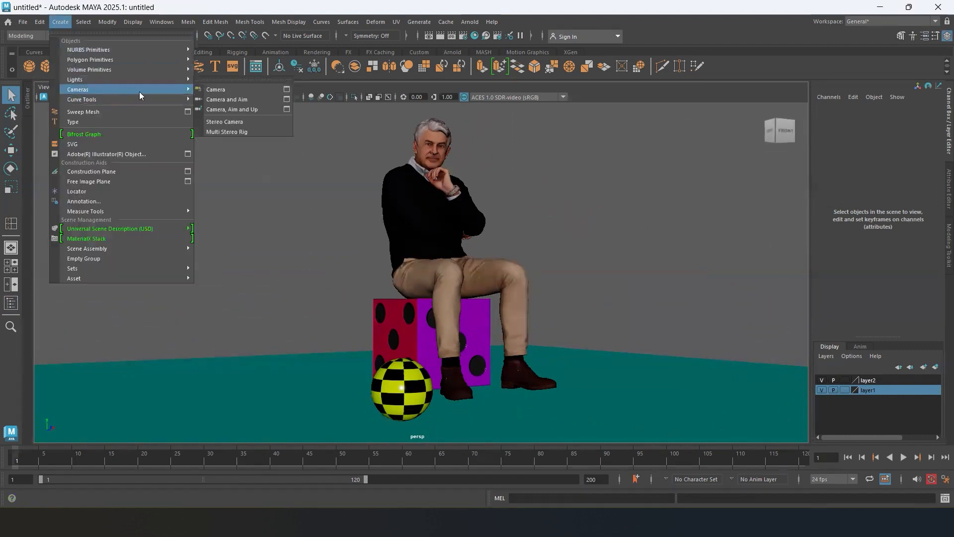
click(219, 91)
key(w)
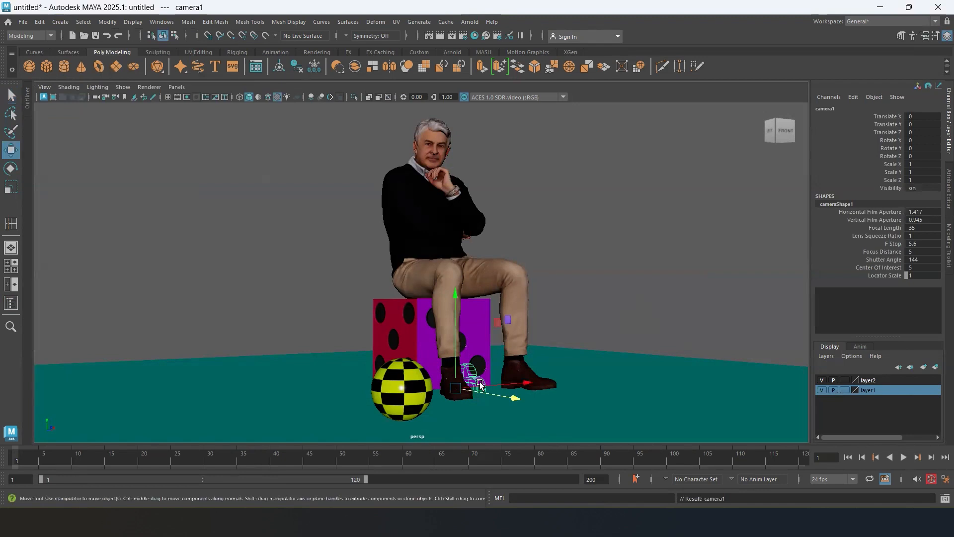
drag(458, 300, 478, 148)
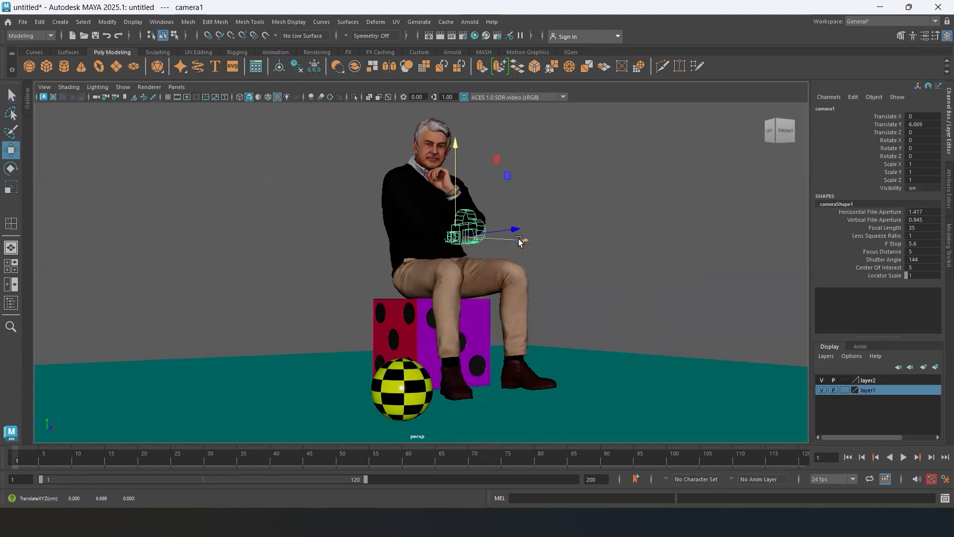
drag(524, 241, 685, 241)
- Move the camera in front of the figure above the checkered sphere, at about -6.78 in X and 12.27 in Z
alt+drag(628, 301, 594, 311)
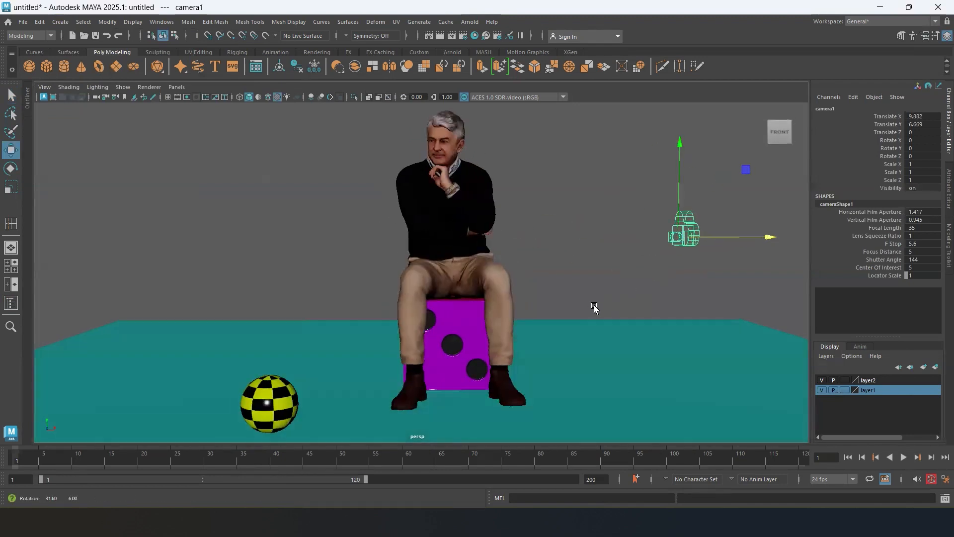
alt+drag(696, 278, 713, 380)
scroll(659, 311, down, 2)
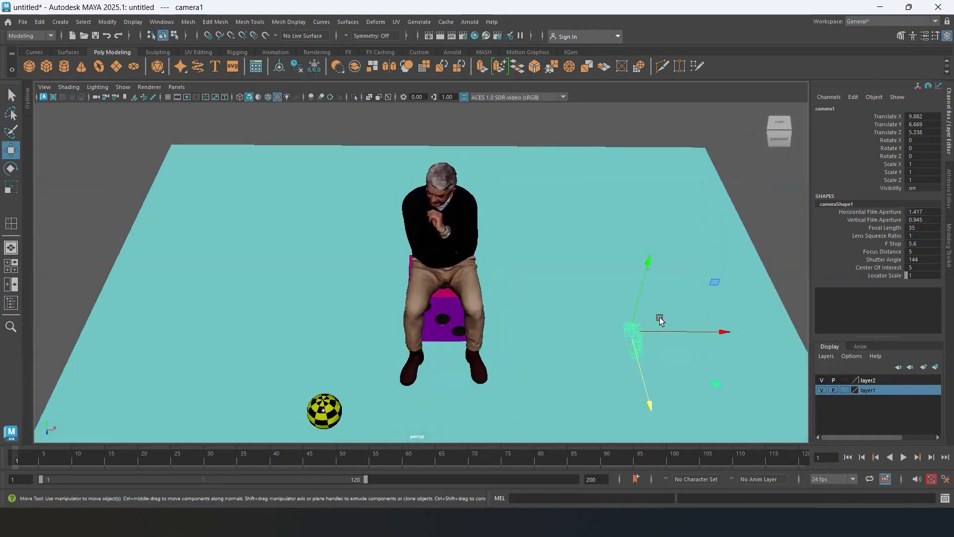
alt+middle_drag(597, 334, 571, 278)
scroll(578, 306, down, 1)
drag(662, 262, 502, 305)
drag(410, 317, 465, 351)
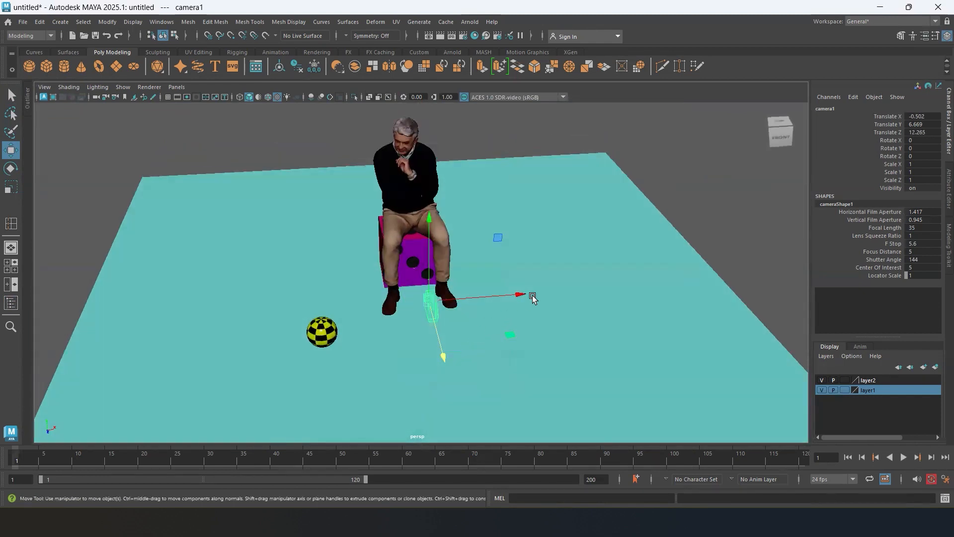
drag(522, 295, 336, 321)
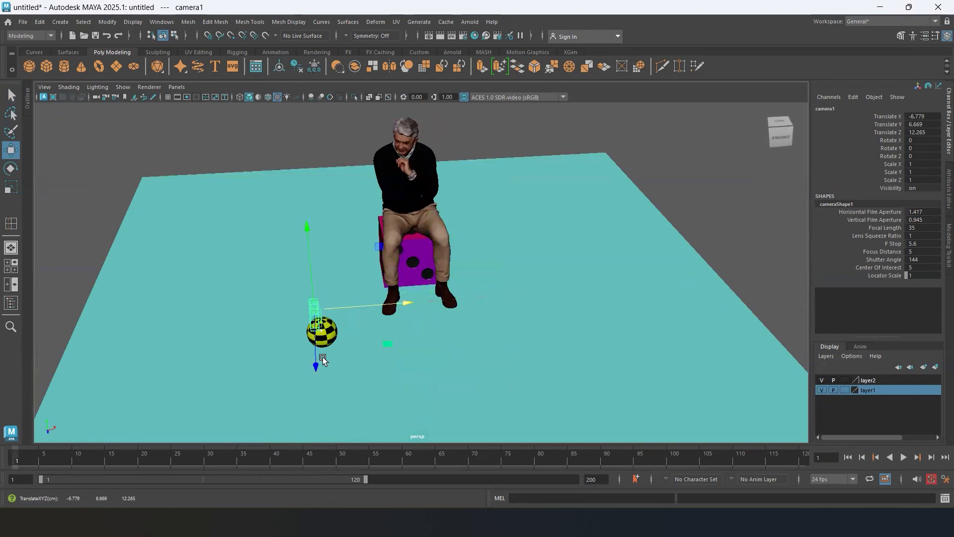
- Rotate the camera to about 26.6° in X and -31.1° in Y, and move it to about -8.5 in X and 16.9 in Z
key(e)
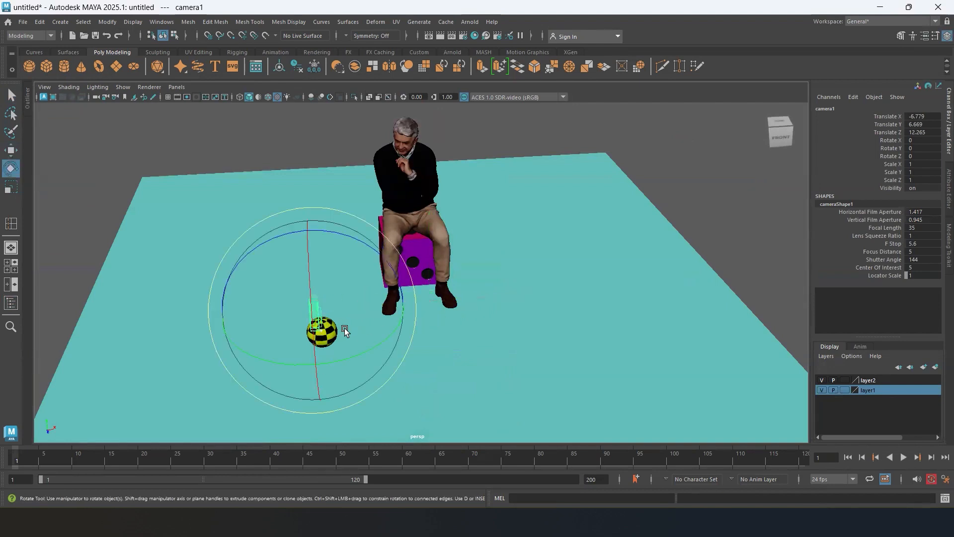
drag(391, 334, 353, 352)
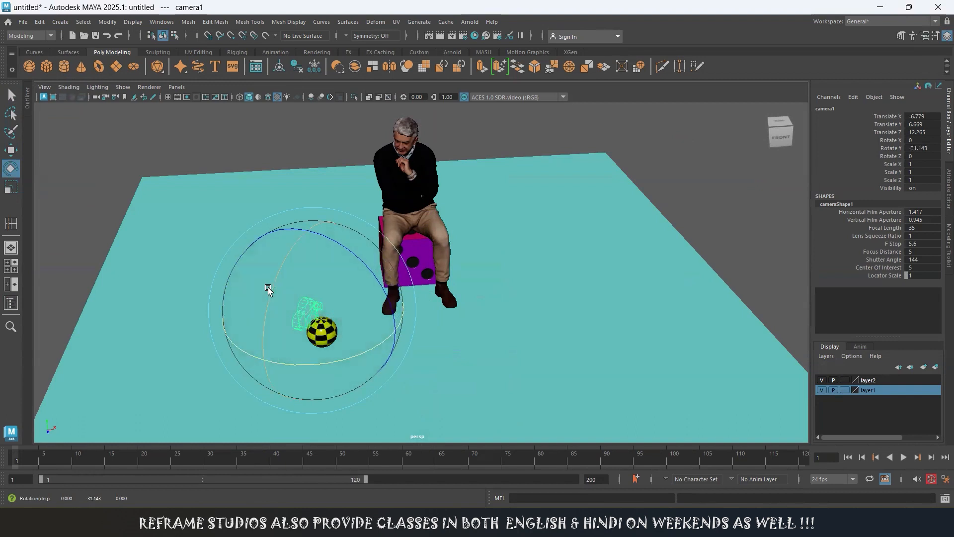
drag(268, 289, 257, 332)
key(w)
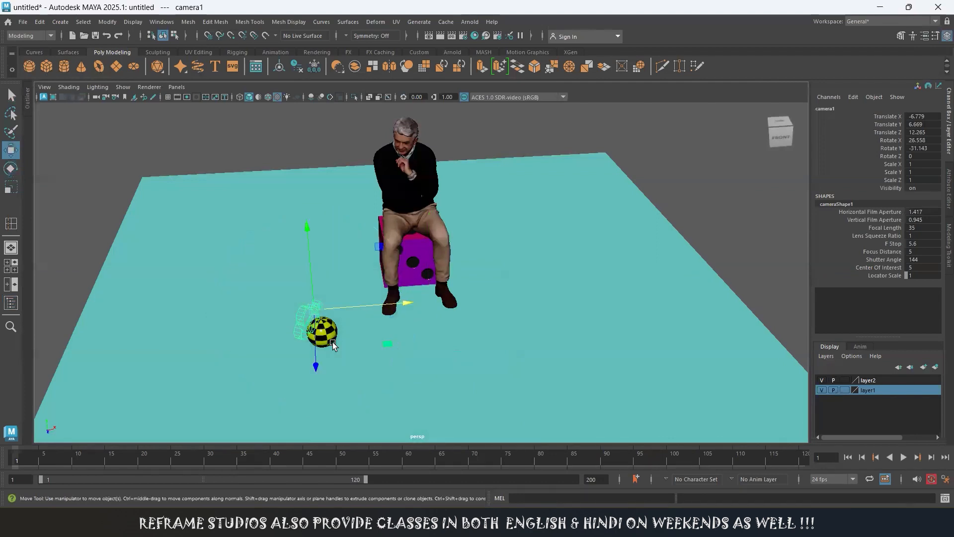
click(402, 307)
middle_drag(325, 342, 292, 342)
drag(278, 357, 268, 420)
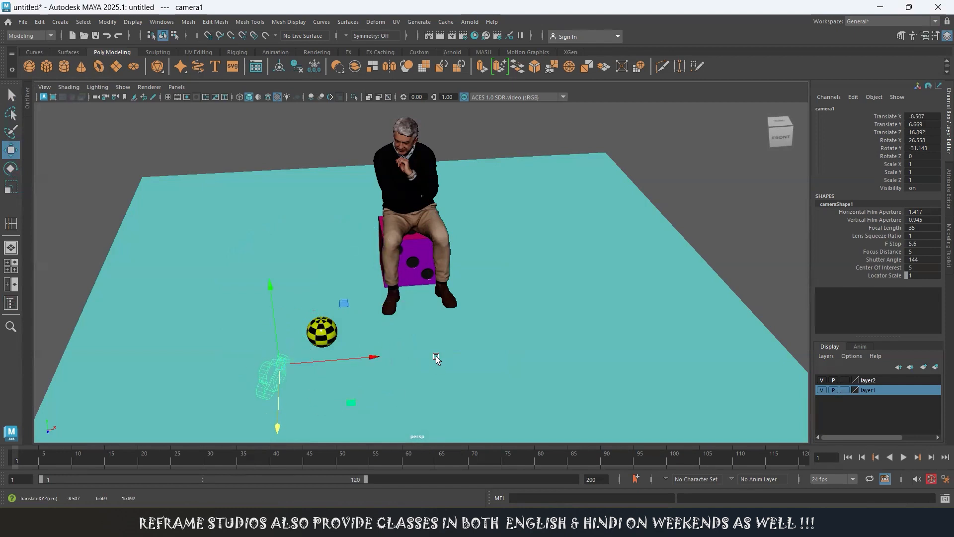
- Look through the selected camera in the viewport
alt+middle_drag(466, 271, 496, 252)
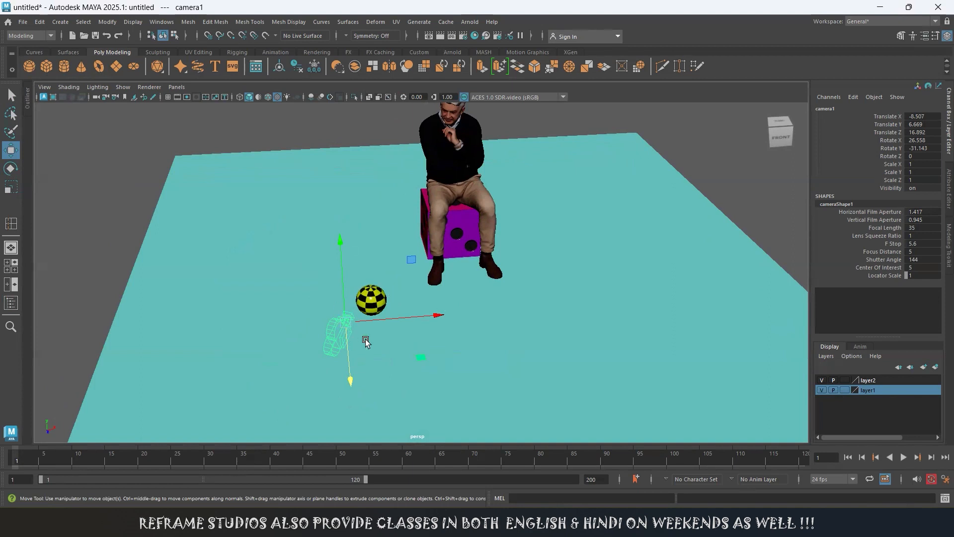
click(177, 87)
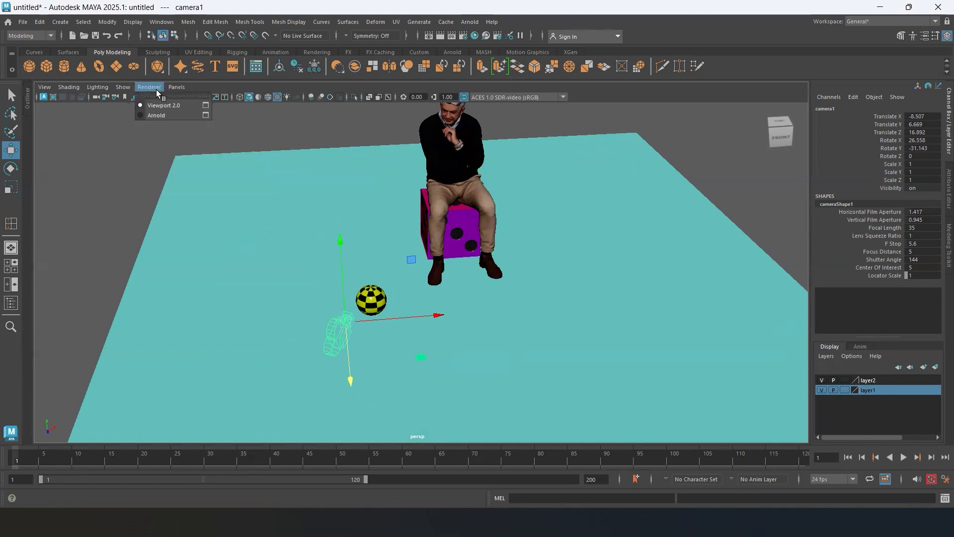
mouse_move(189, 99)
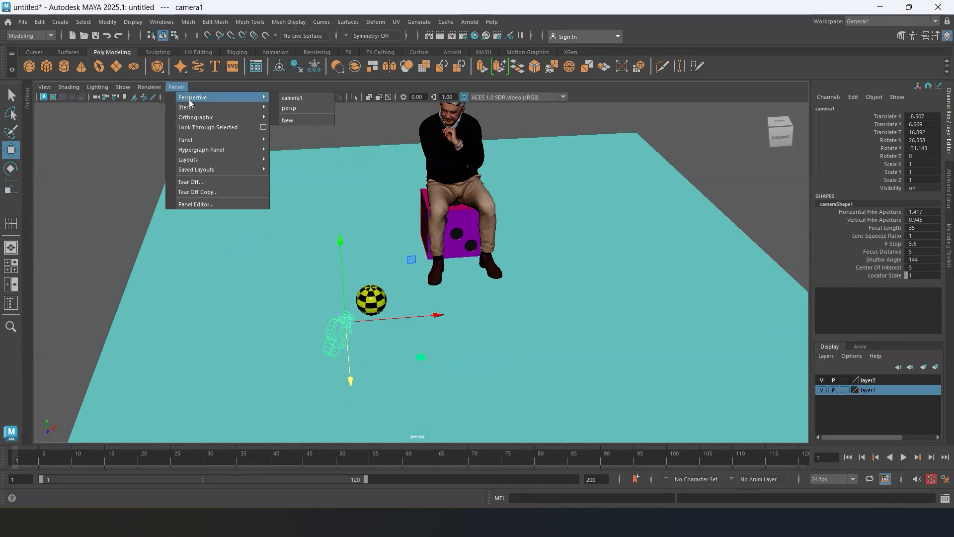
click(207, 127)
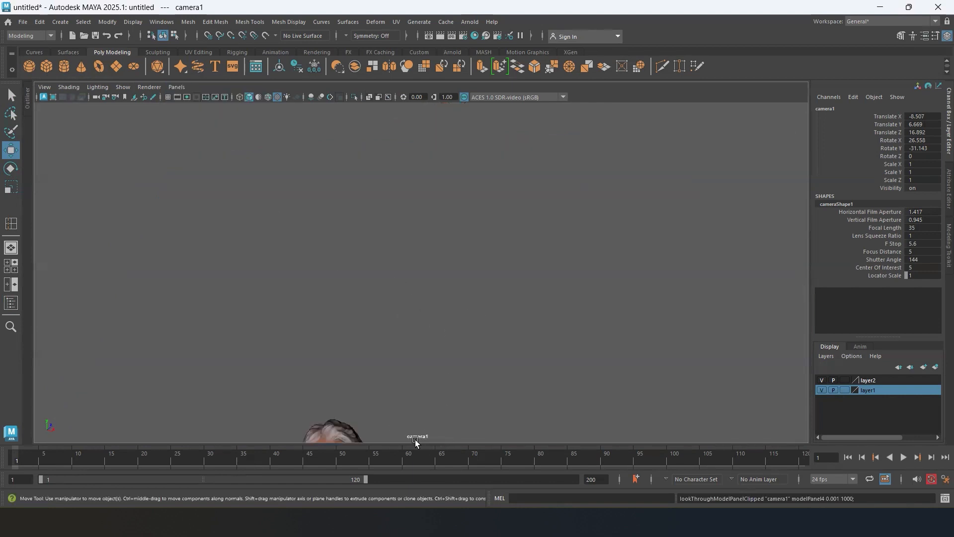
- Rename the camera as SHot_Cam
double_click(828, 107)
text(SHot)
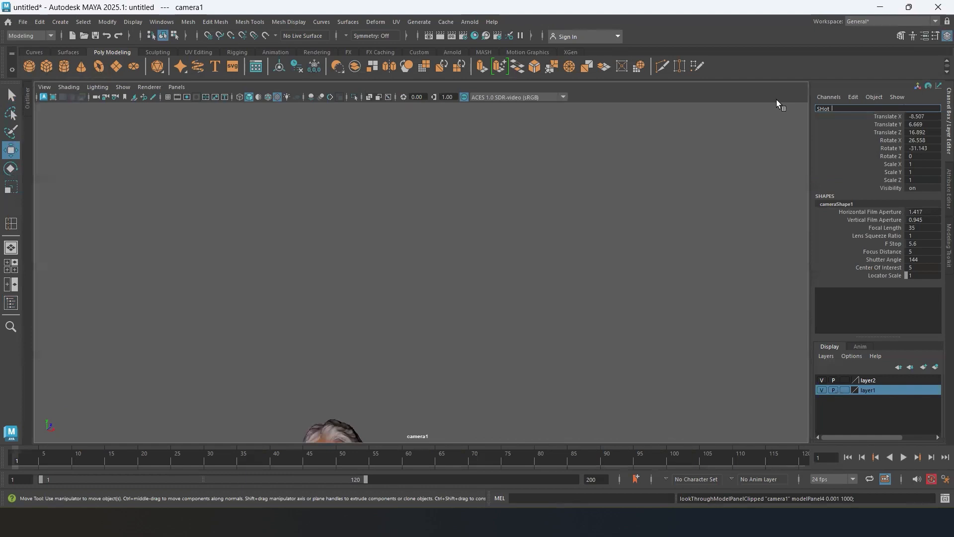
text( Cam)
key(Return)
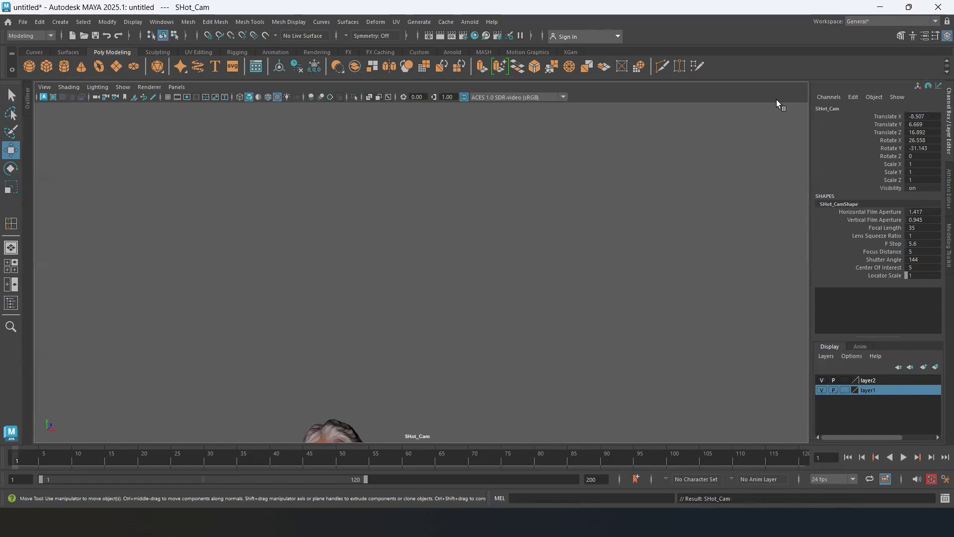
- Reframe the shot camera's view from a low angle so the seated figure, dice and sphere are all in shot
alt+middle_drag(479, 323, 507, 144)
alt+right_drag(475, 326, 413, 377)
alt+drag(488, 325, 475, 354)
alt+right_drag(431, 308, 552, 317)
alt+drag(553, 318, 536, 285)
alt+middle_drag(537, 285, 538, 301)
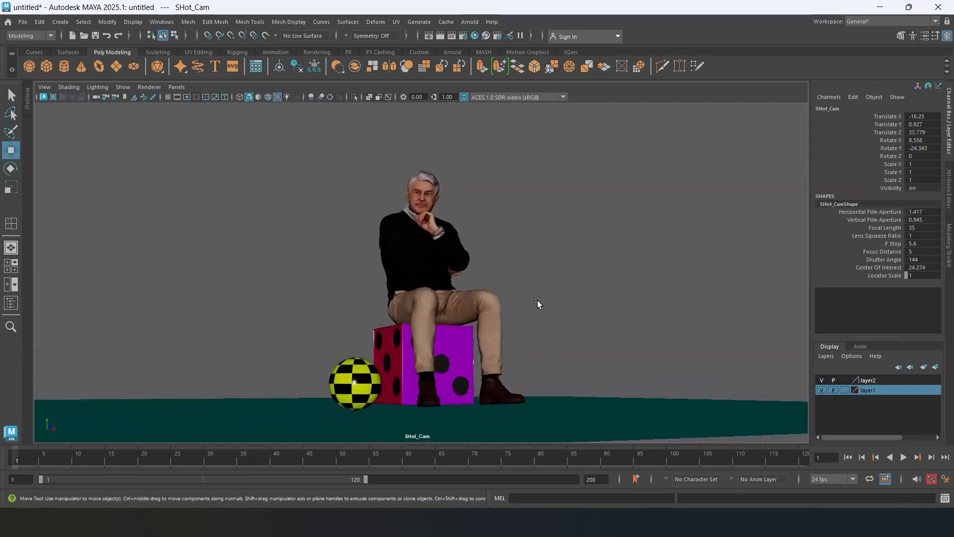
- Move SHot_Cam closer to the seated figure, dice and sphere, rotated to about 6.8° in X and -27.1° in Y
alt+drag(537, 302, 546, 298)
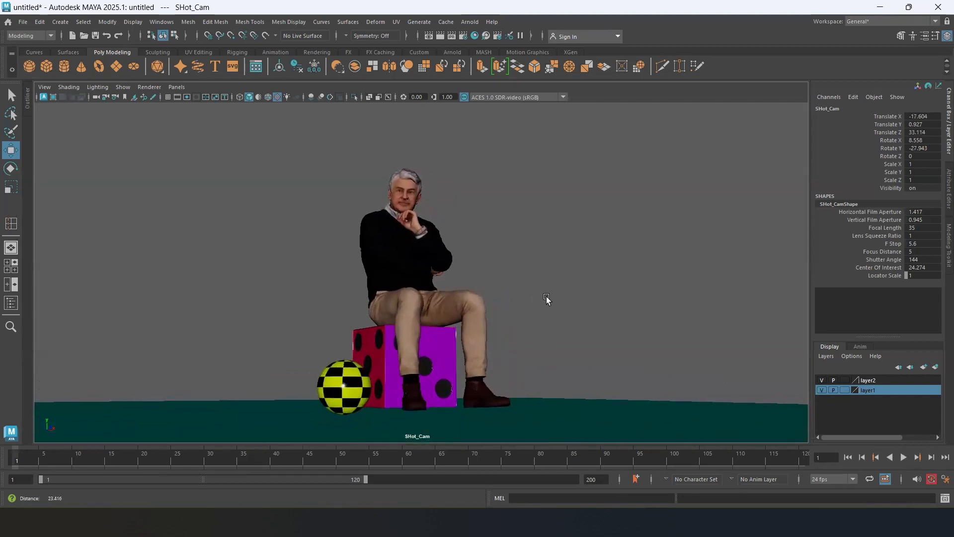
mouse_move(556, 321)
alt+right_down()
mouse_move(568, 293)
mouse_move(531, 289)
mouse_move(563, 316)
alt+right_up()
alt+drag(561, 316, 606, 314)
alt+middle_drag(422, 324, 441, 315)
mouse_move(473, 313)
alt+mouse_down()
mouse_move(491, 307)
mouse_move(486, 313)
alt+mouse_up()
alt+middle_drag(486, 313, 614, 323)
alt+drag(528, 309, 497, 314)
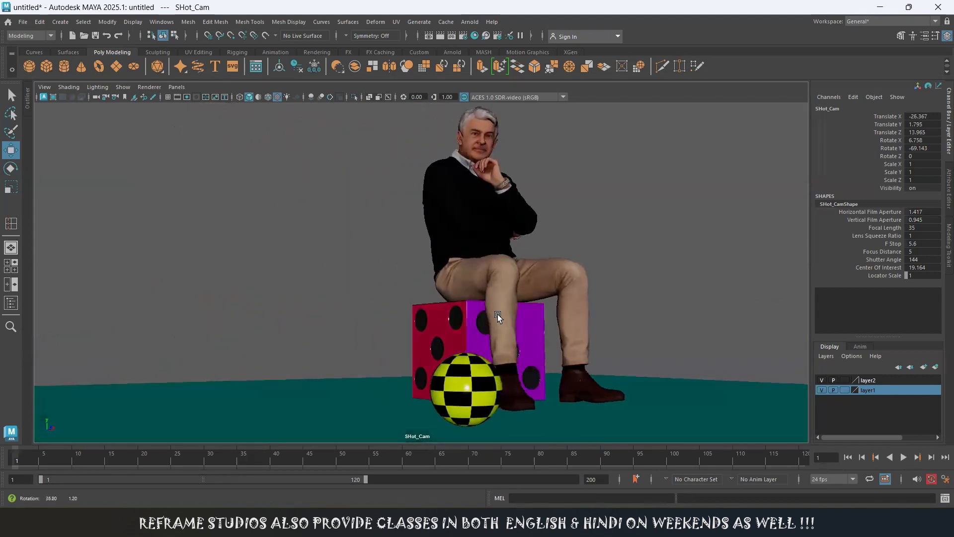
alt+drag(577, 299, 568, 299)
mouse_move(581, 293)
alt+middle_down()
mouse_move(552, 291)
mouse_move(577, 287)
alt+middle_up()
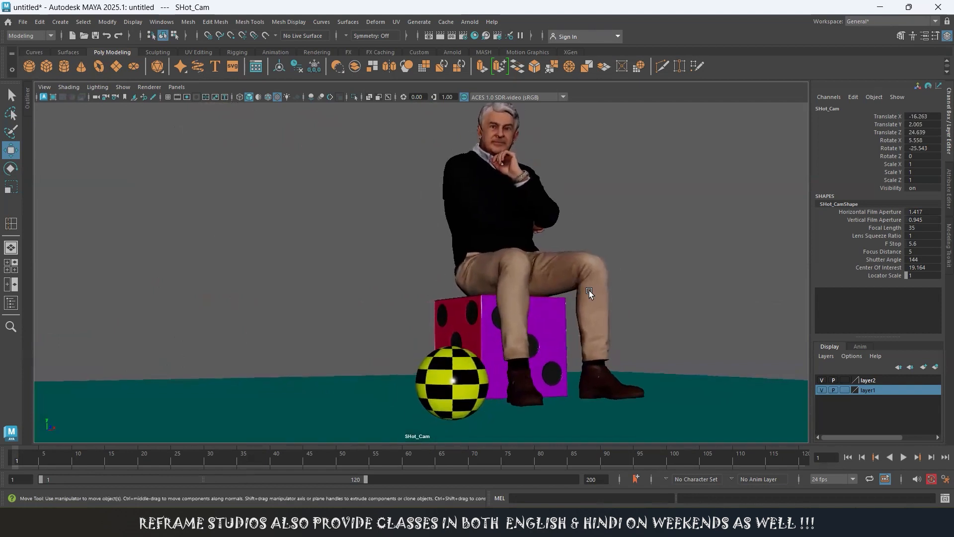
alt+drag(631, 305, 633, 303)
alt+middle_drag(628, 302, 602, 310)
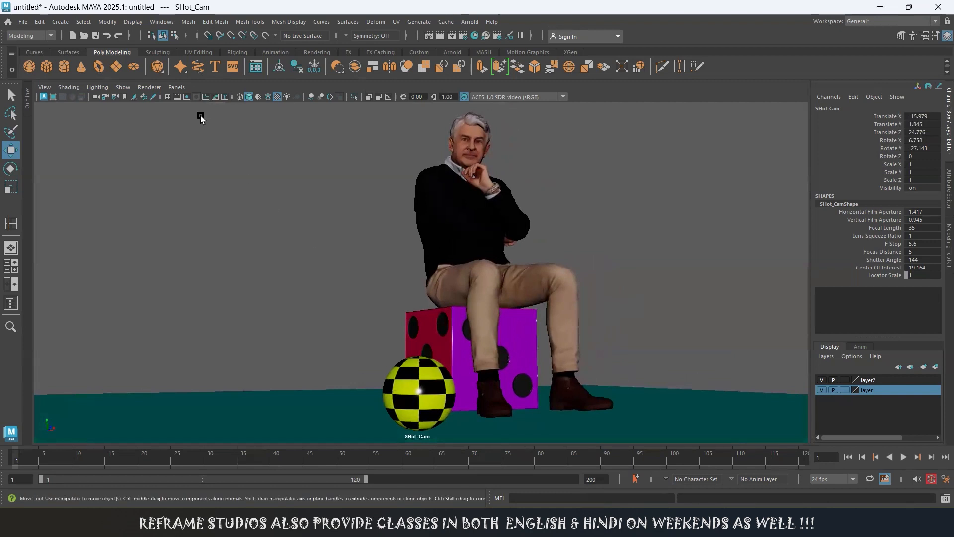
- Show the 960 x 540 resolution gate and reframe SHot_Cam so the figure, dice and sphere fill it, rotated about 5° in X and -26.3° in Y
click(179, 98)
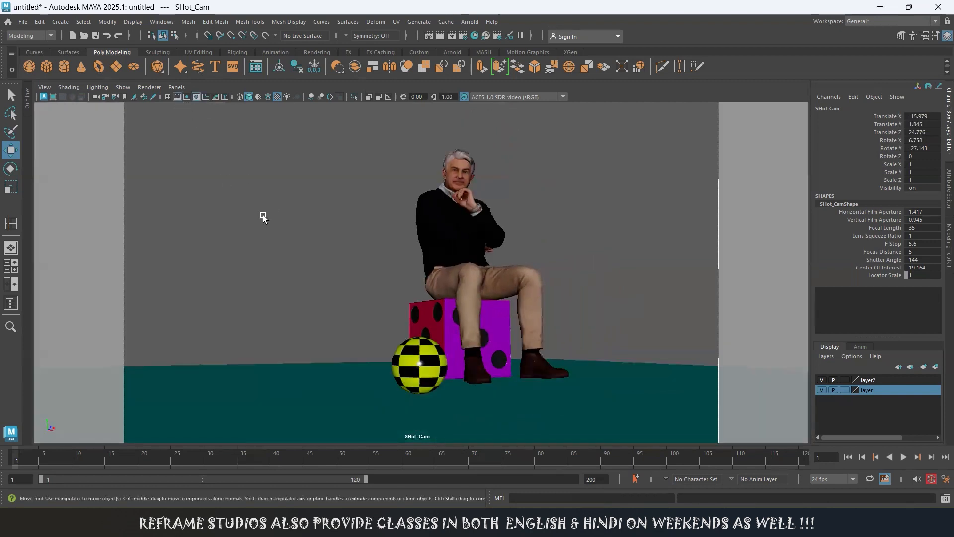
click(186, 97)
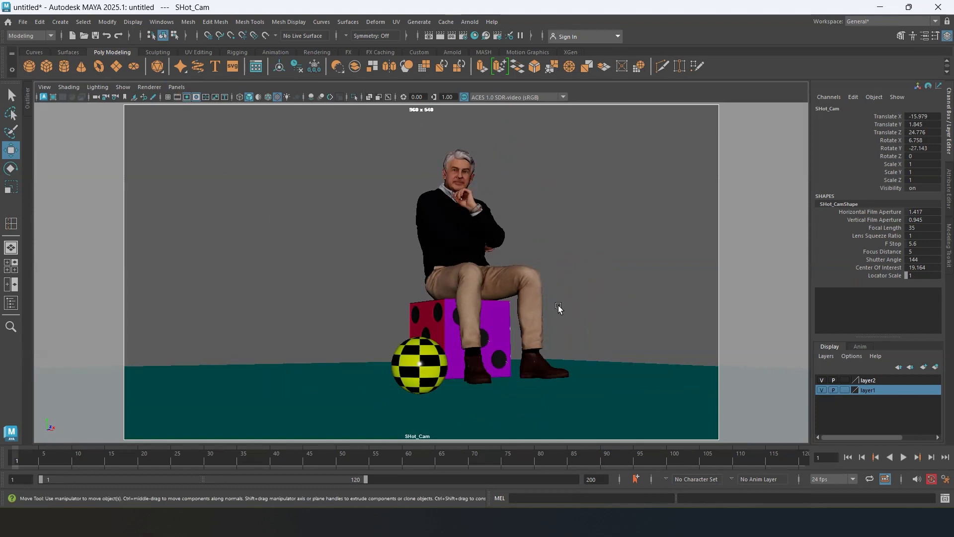
alt+middle_drag(580, 284, 485, 288)
alt+drag(490, 305, 511, 312)
alt+middle_drag(511, 314, 549, 312)
mouse_move(549, 312)
alt+mouse_down()
mouse_move(551, 302)
mouse_move(541, 305)
alt+mouse_up()
mouse_move(532, 291)
alt+right_down()
mouse_move(549, 302)
mouse_move(530, 272)
alt+right_up()
scroll(541, 278, up, 2)
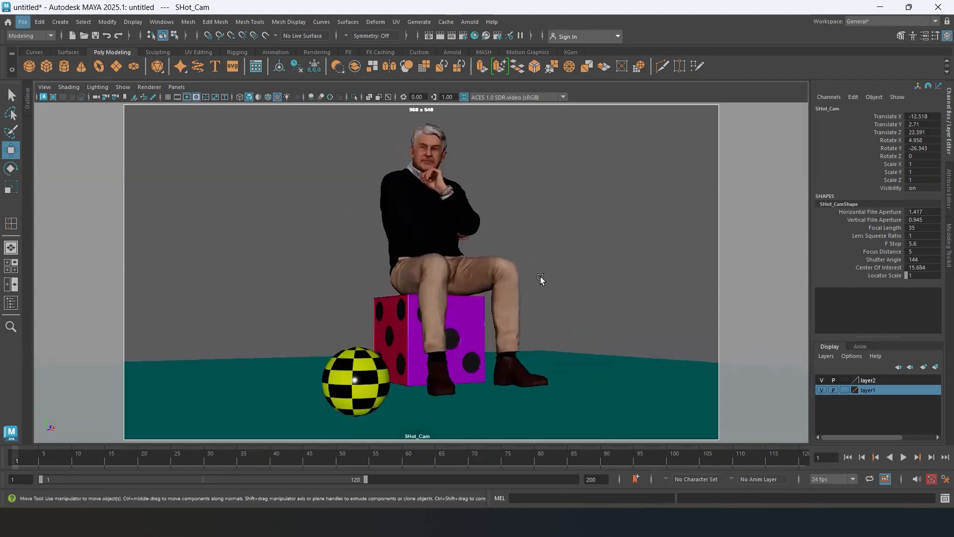
alt+middle_drag(553, 281, 523, 280)
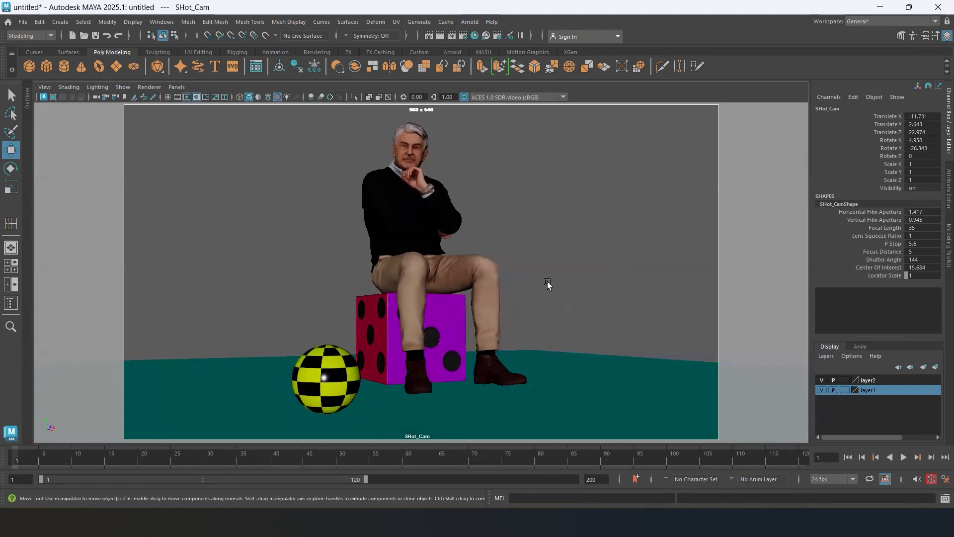
- Switch the viewport to the perspective view and examine the sphere, dice, figure and ground plane from several angles
key(space)
click(530, 255)
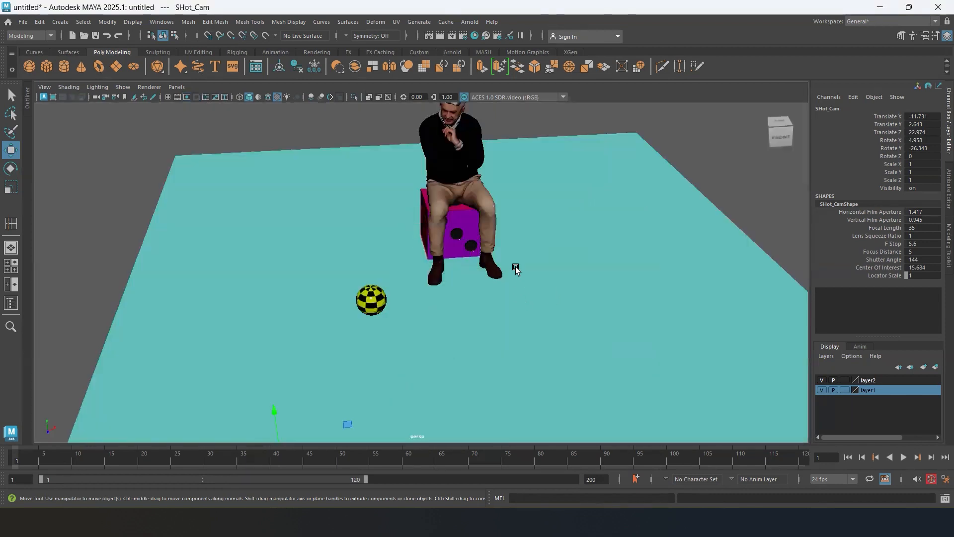
alt+drag(514, 266, 526, 270)
click(379, 305)
alt+drag(469, 313, 516, 298)
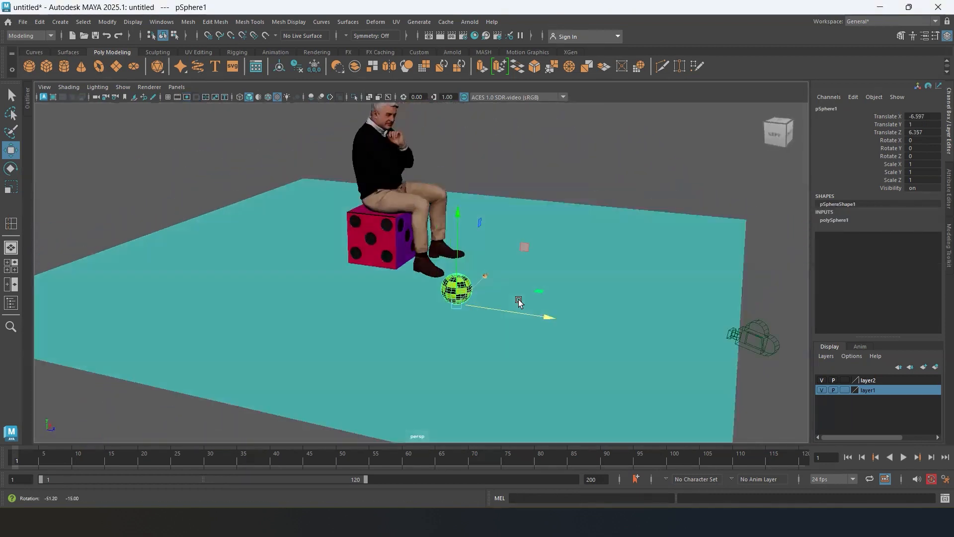
click(363, 255)
alt+drag(437, 291, 270, 238)
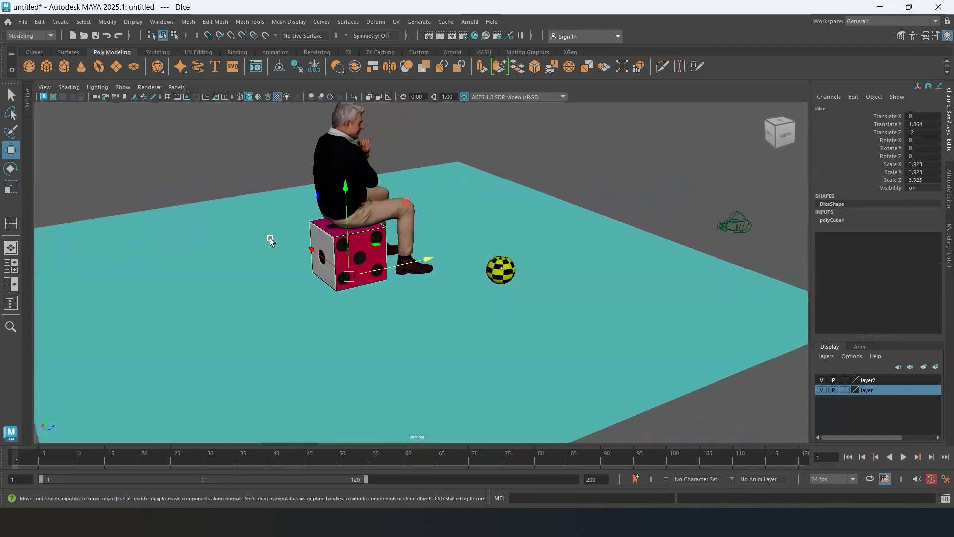
click(355, 184)
alt+drag(355, 184, 556, 329)
click(553, 301)
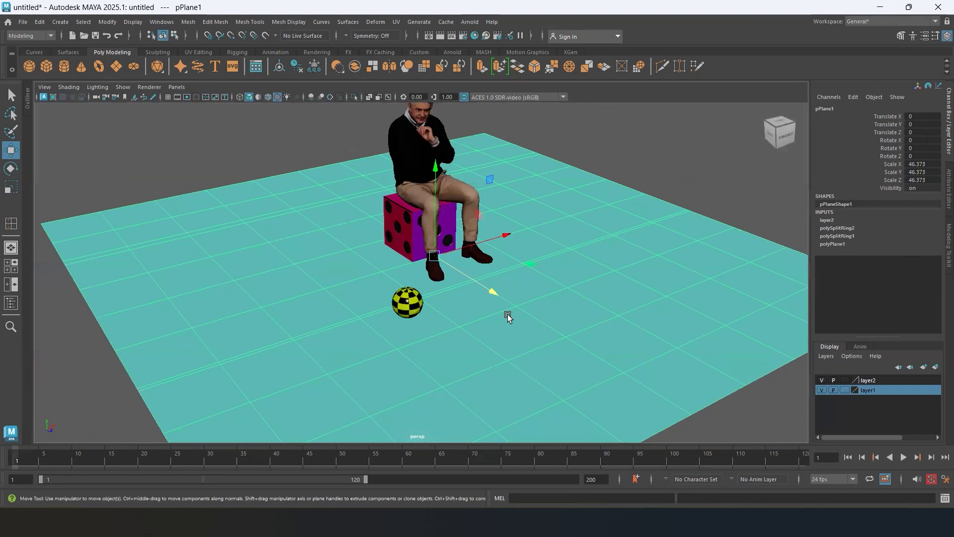
key(space)
key(space)
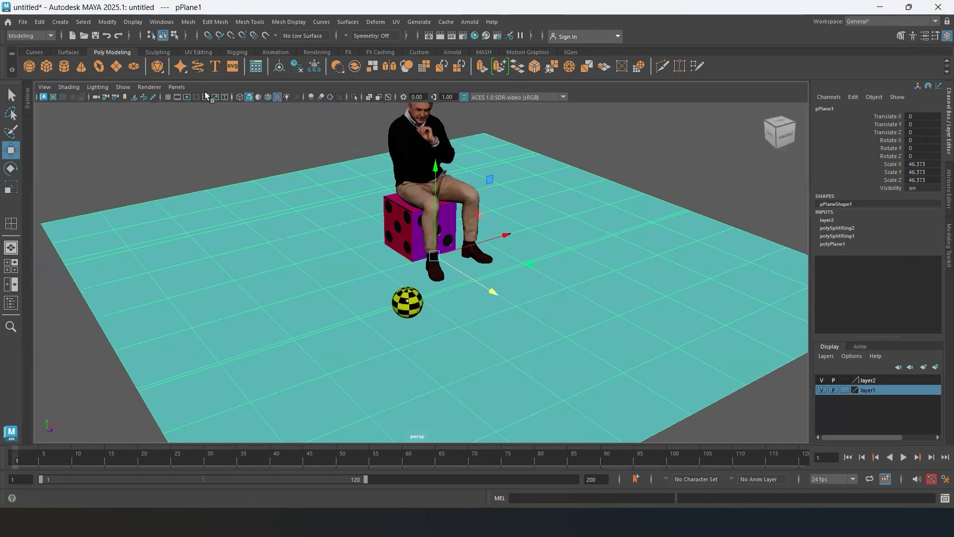
- Look through SHot_Cam in the viewport again and select the dice
click(177, 87)
mouse_move(244, 99)
click(290, 106)
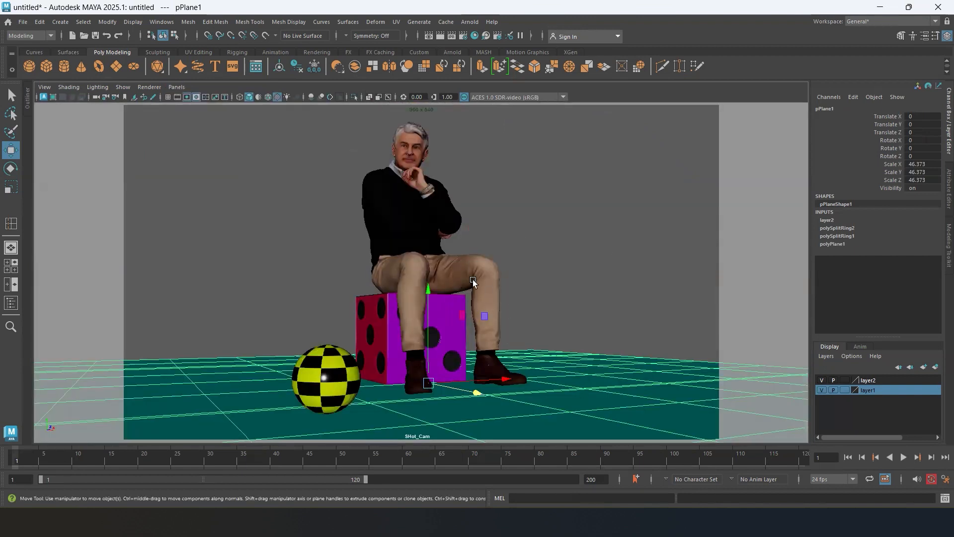
click(472, 282)
click(380, 323)
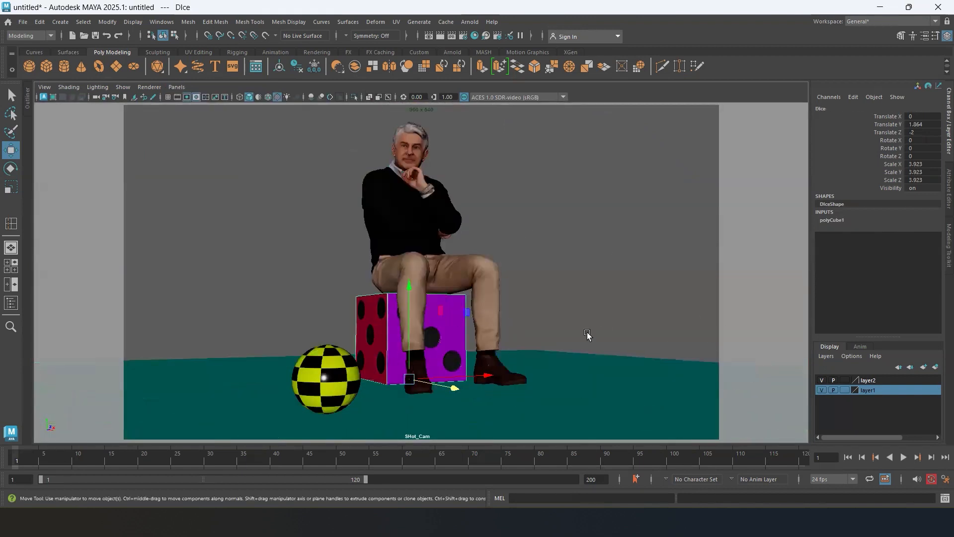
- Shift SHot_Cam's framing sideways and go back to an earlier framing with Undo View Change
alt+middle_drag(588, 324, 625, 326)
mouse_move(661, 337)
alt+mouse_down()
mouse_move(624, 326)
mouse_move(666, 320)
mouse_move(652, 326)
alt+mouse_up()
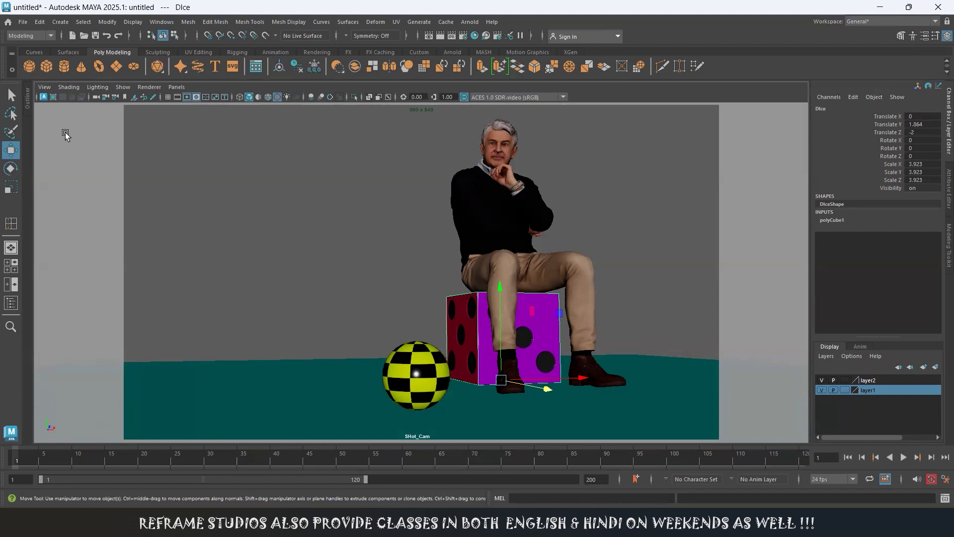
click(44, 87)
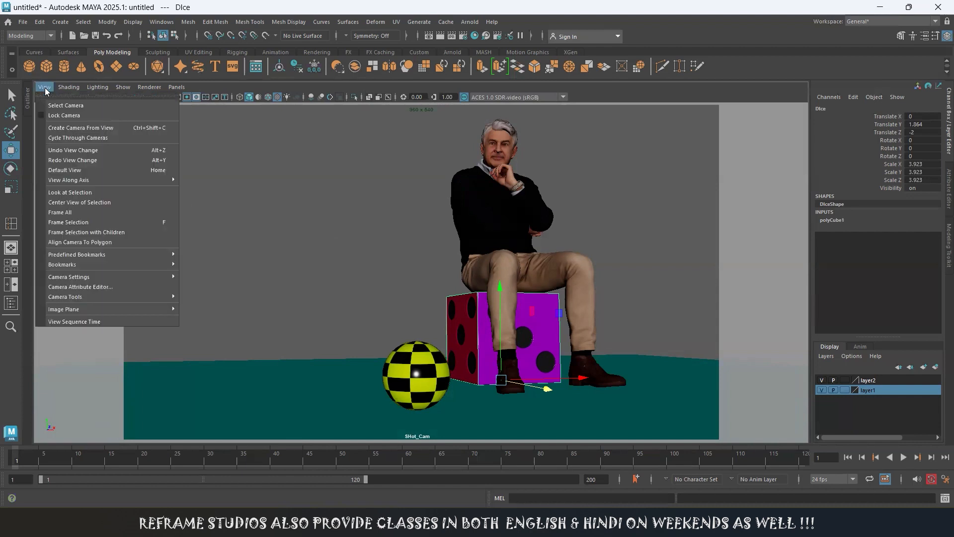
click(84, 151)
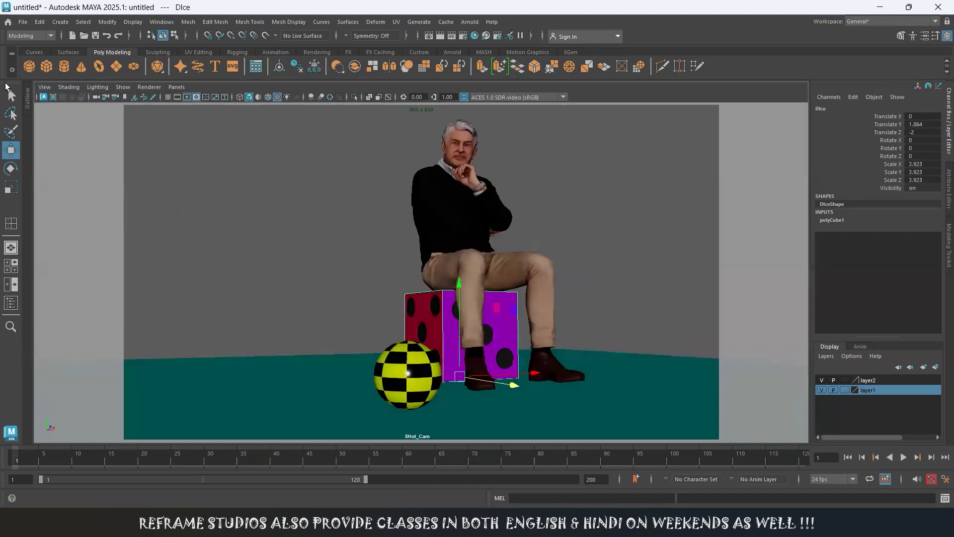
click(44, 87)
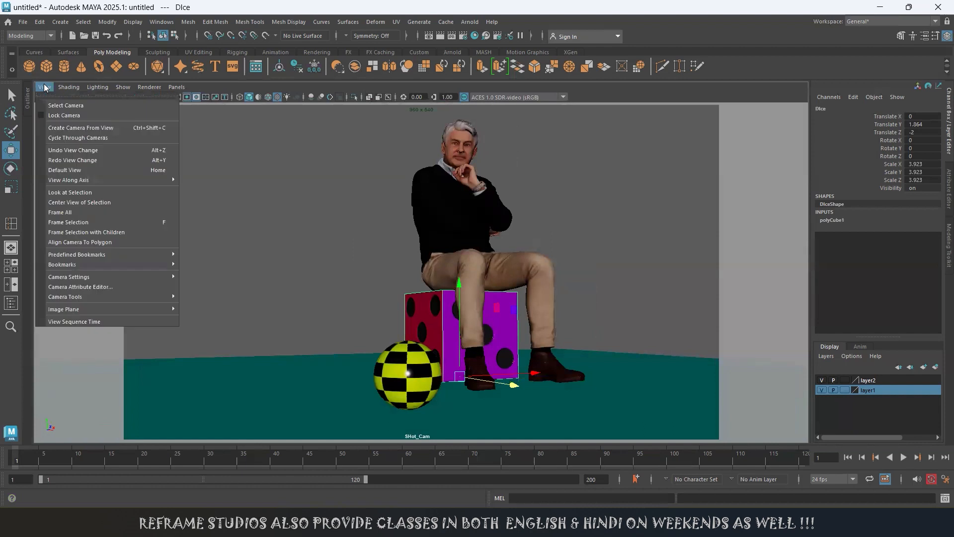
click(82, 152)
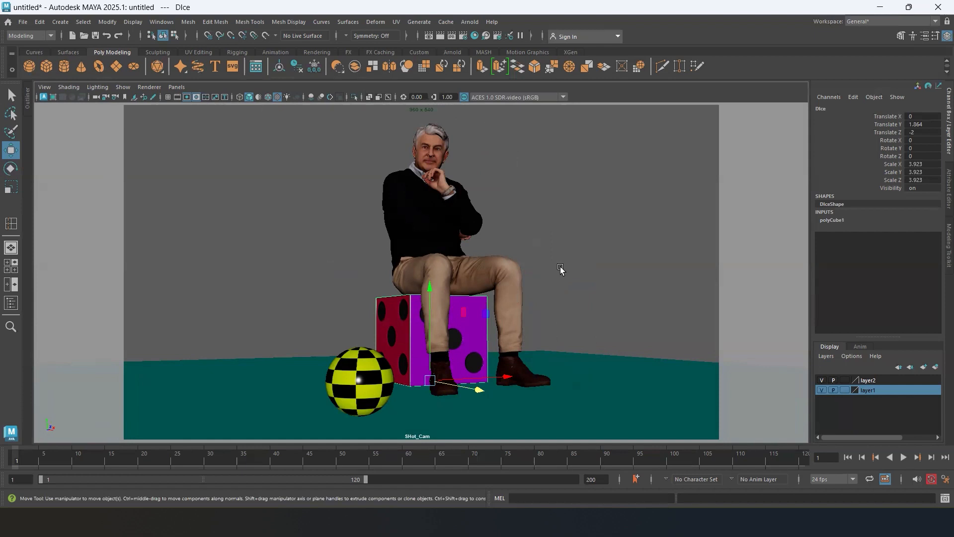
click(371, 384)
click(471, 345)
click(597, 394)
click(402, 340)
click(357, 373)
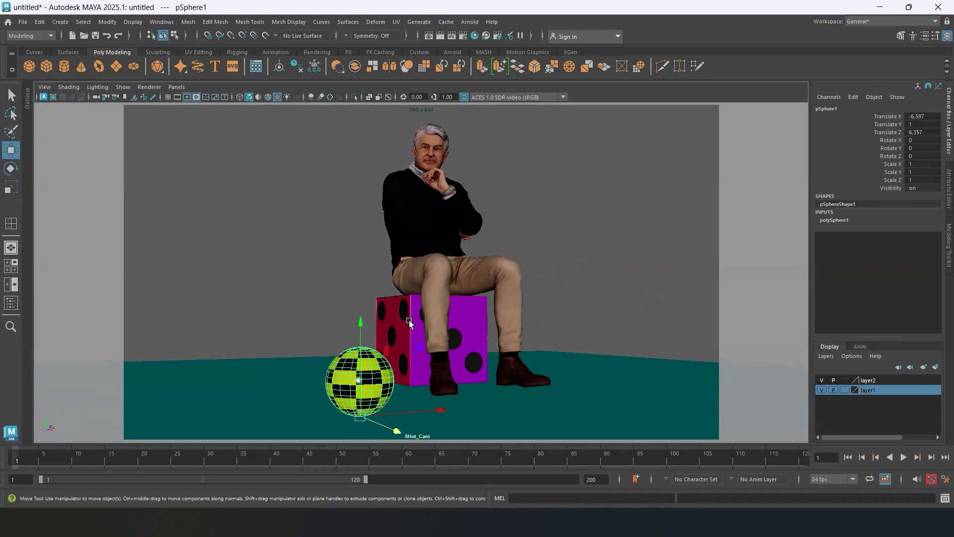
- View the scene and the camera's placement in the perspective view and return to SHot_Cam's view
key(space)
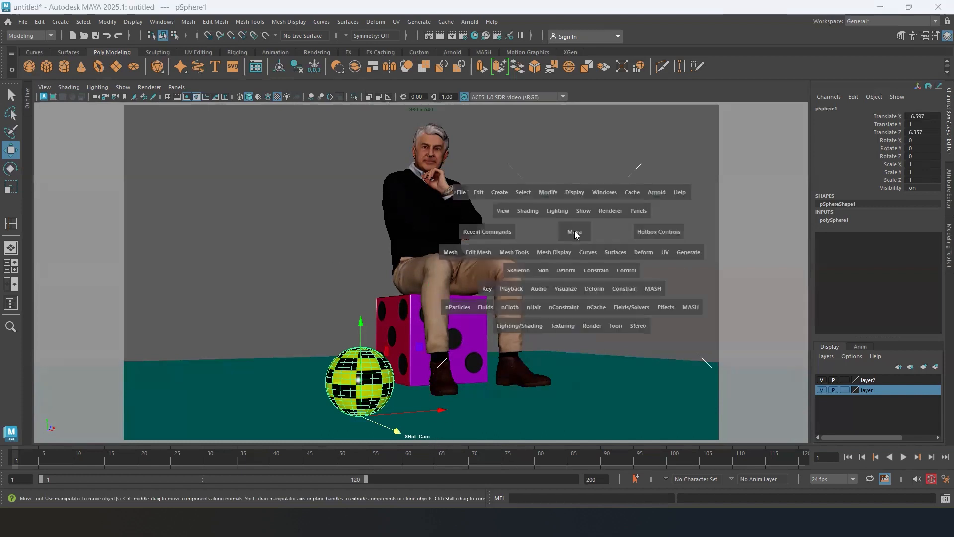
drag(586, 214, 409, 326)
alt+drag(580, 326, 373, 309)
click(67, 374)
click(278, 253)
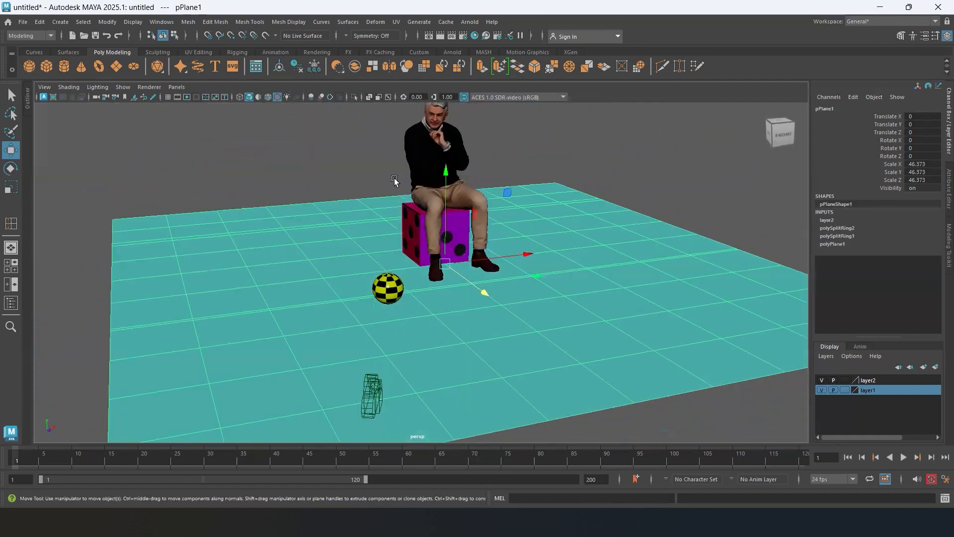
click(177, 87)
mouse_move(246, 98)
click(316, 98)
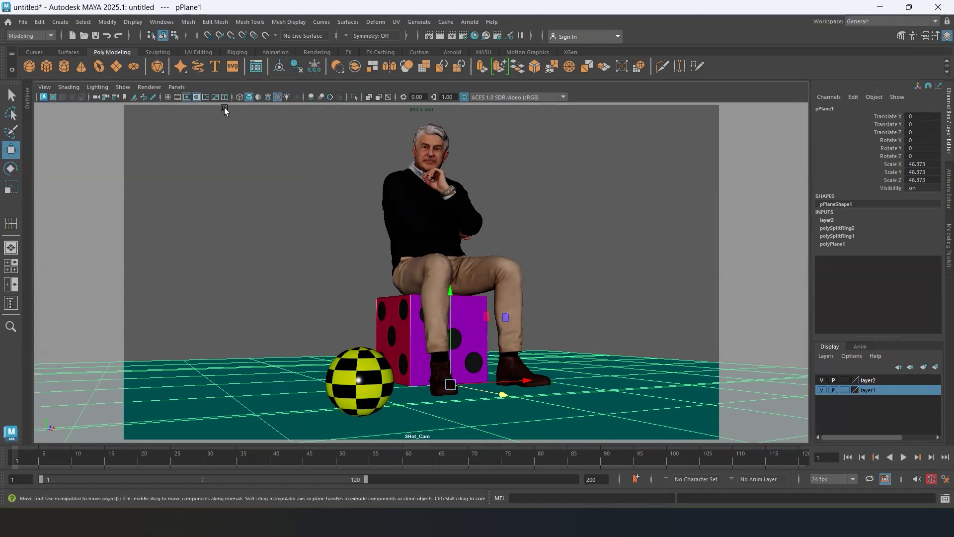
- Select SHot_Cam and lock its translate, rotate, scale and visibility channels so its framing cannot be moved
click(96, 98)
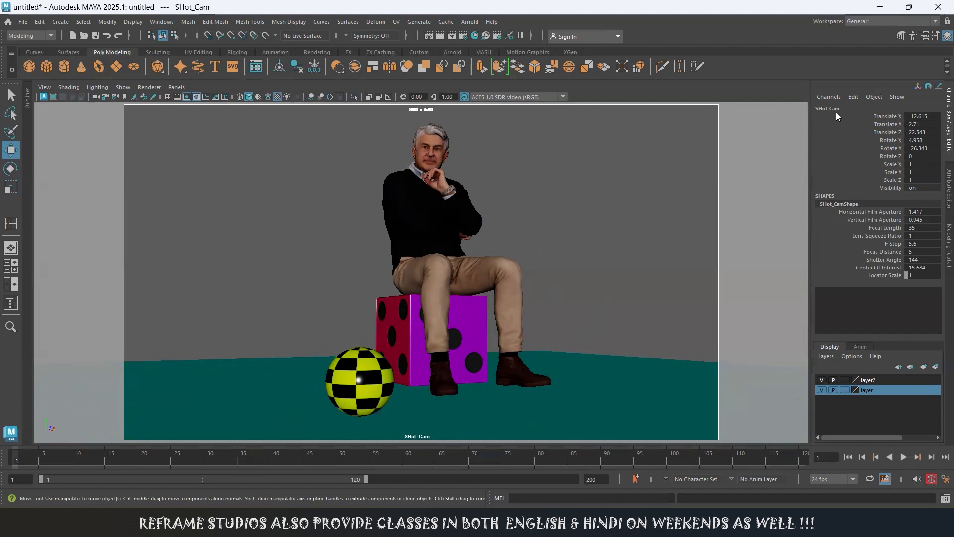
drag(884, 117, 932, 189)
click(932, 189)
right_click(885, 128)
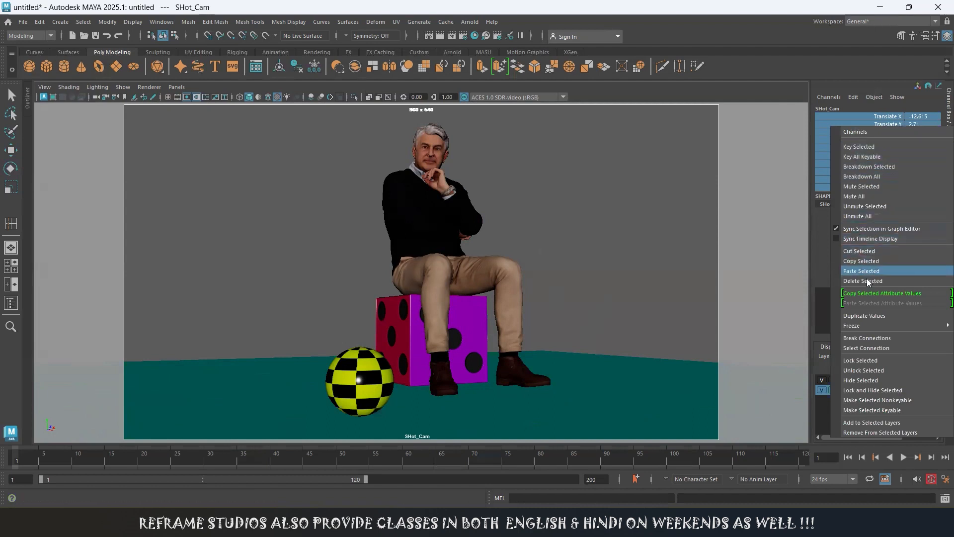
click(881, 360)
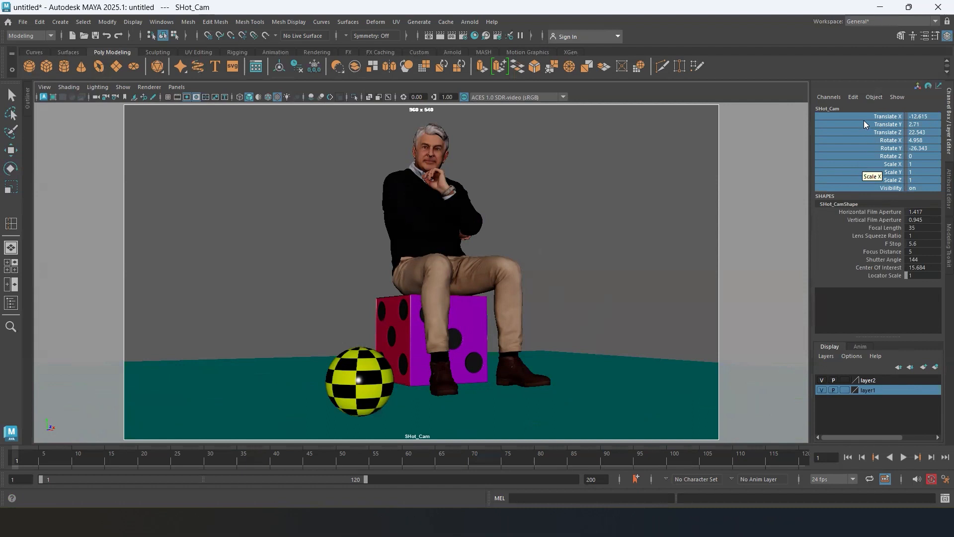
right_click(864, 165)
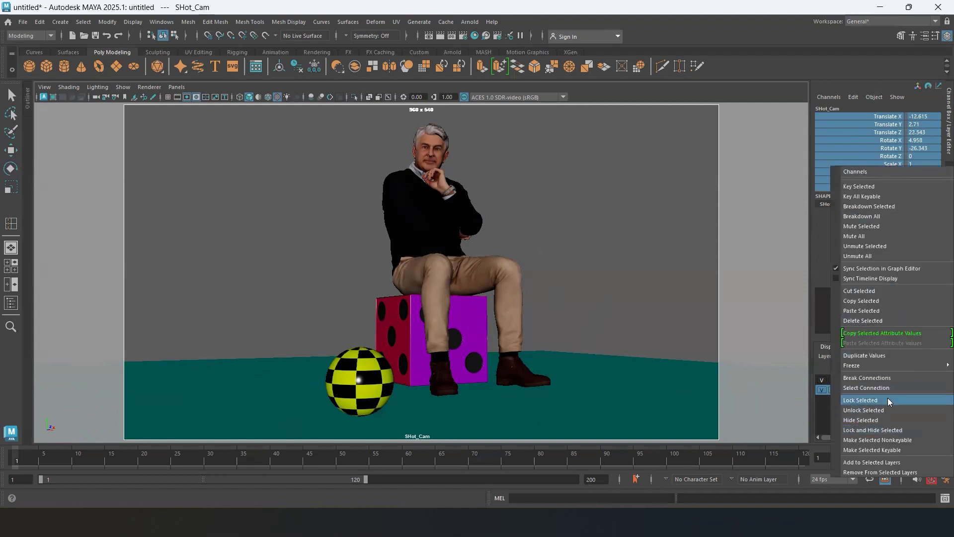
click(586, 262)
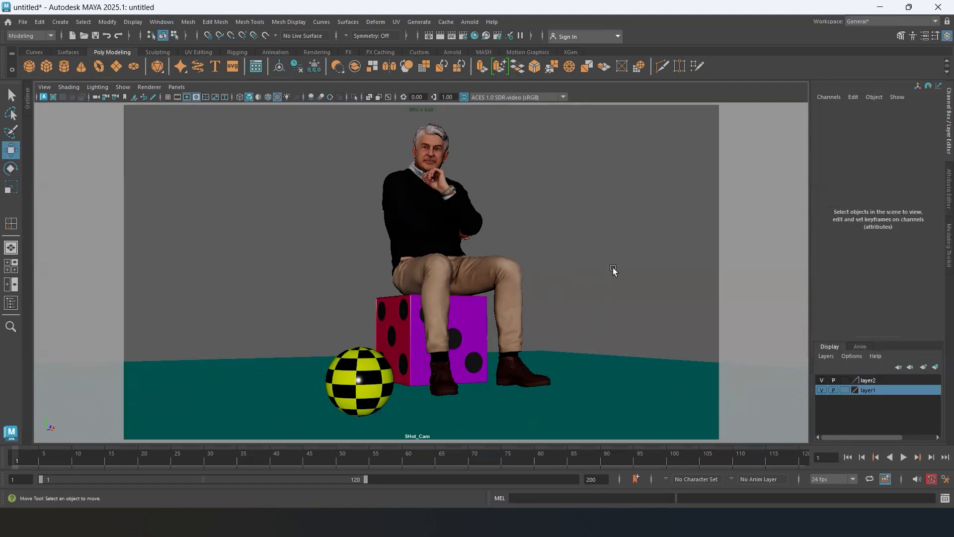
drag(238, 261, 650, 277)
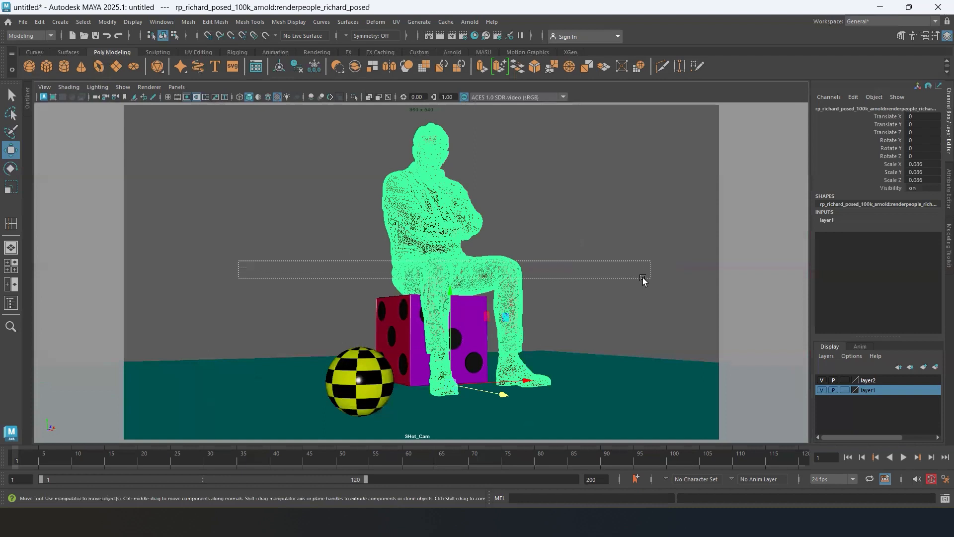
click(282, 280)
click(401, 324)
click(360, 379)
click(226, 376)
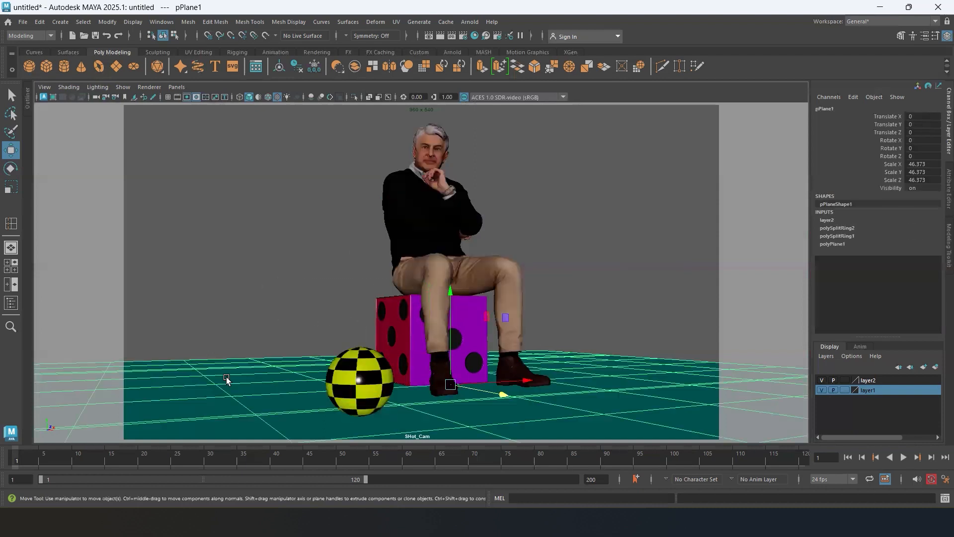
click(618, 224)
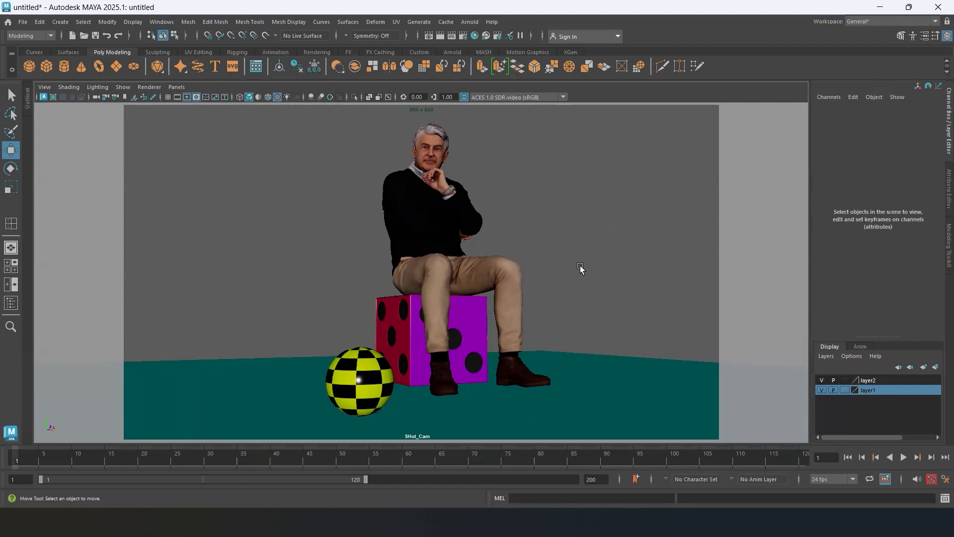
- Start a render in the Arnold RenderView and stop it while it is initializing
click(467, 23)
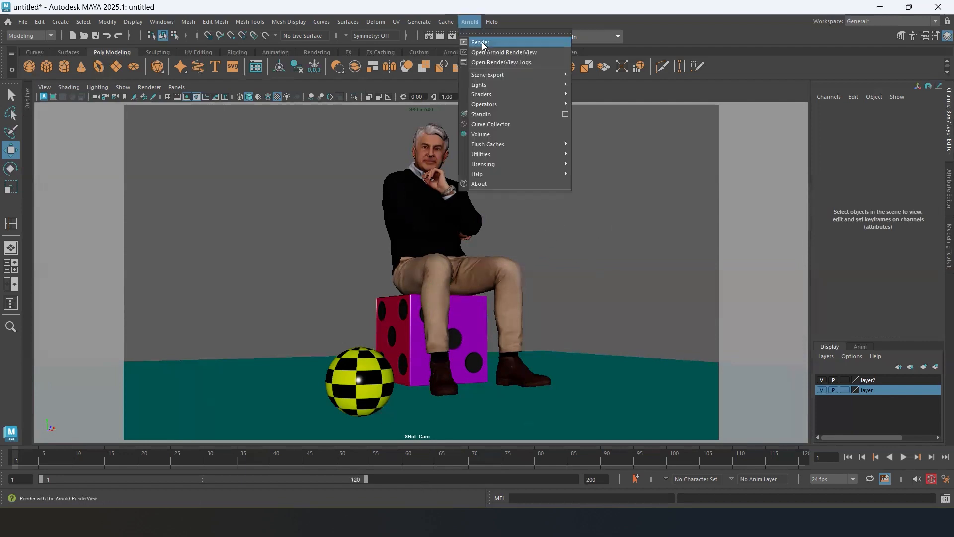
click(480, 42)
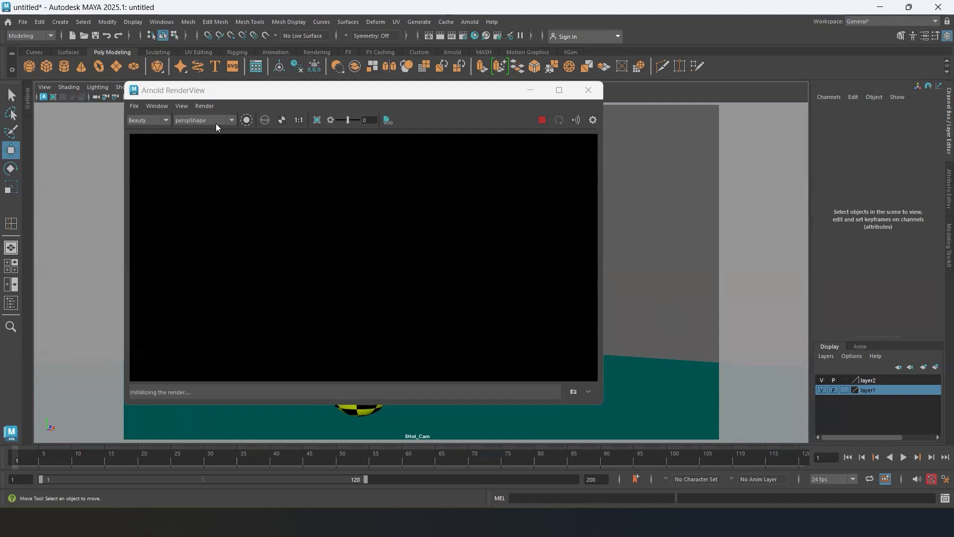
click(538, 122)
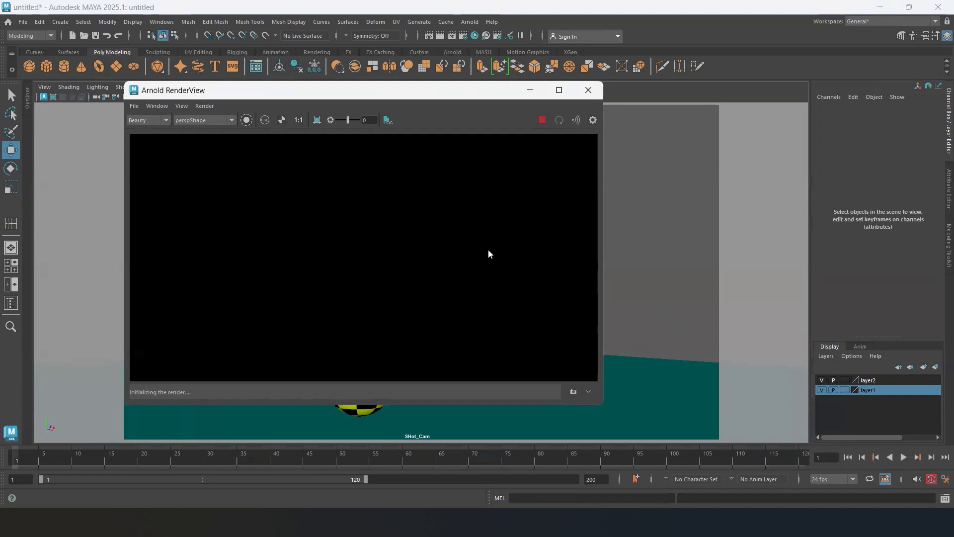
- Choose SHot_CamShape as the render camera in a reopened Arnold RenderView, adjust the exposure and close the window
click(588, 90)
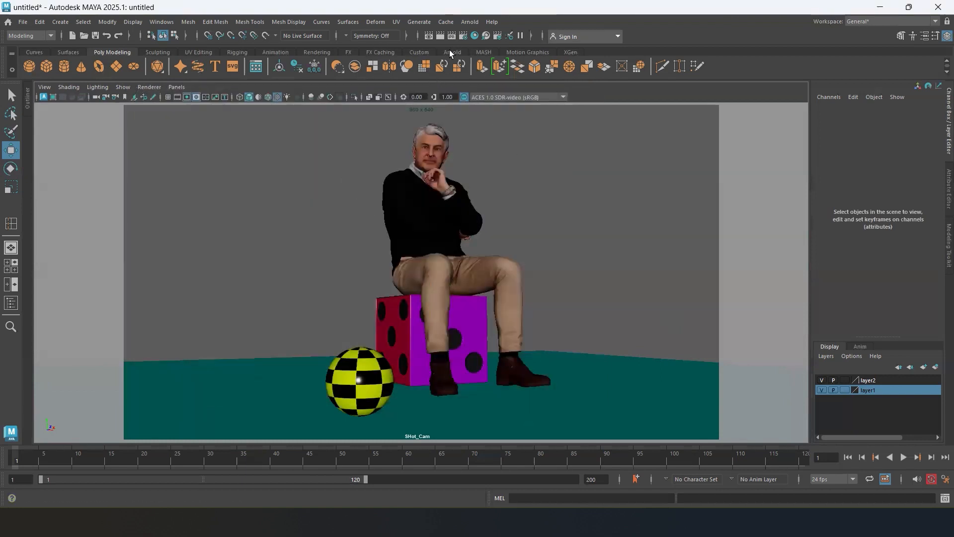
click(431, 39)
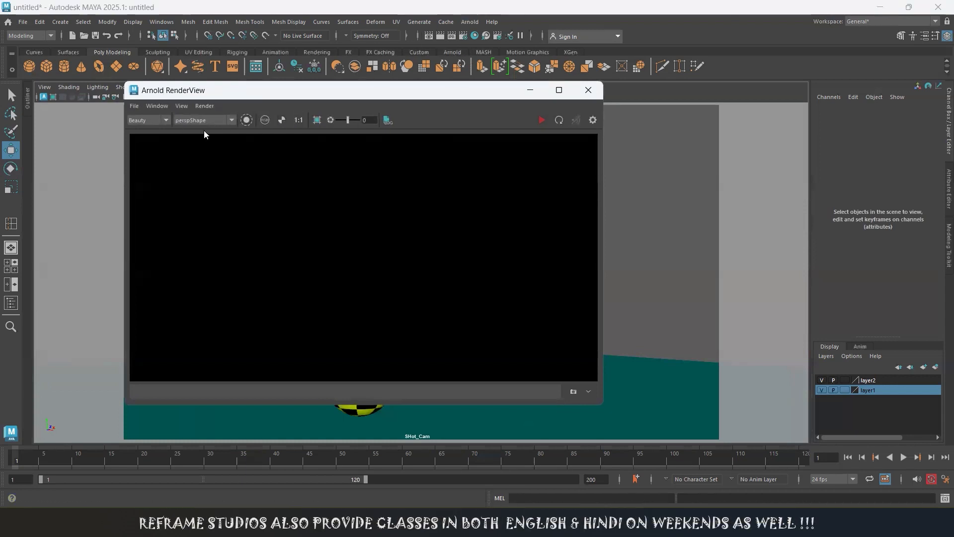
click(218, 121)
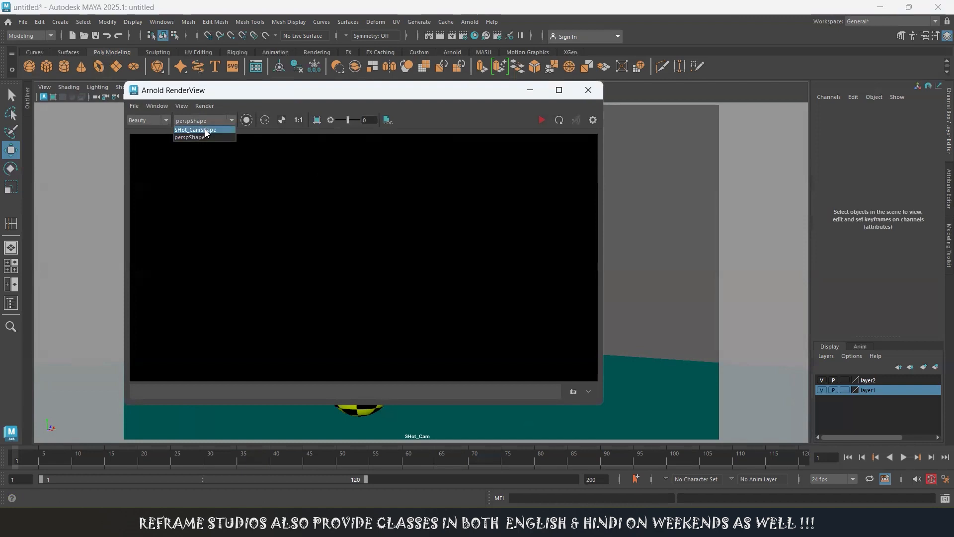
click(205, 130)
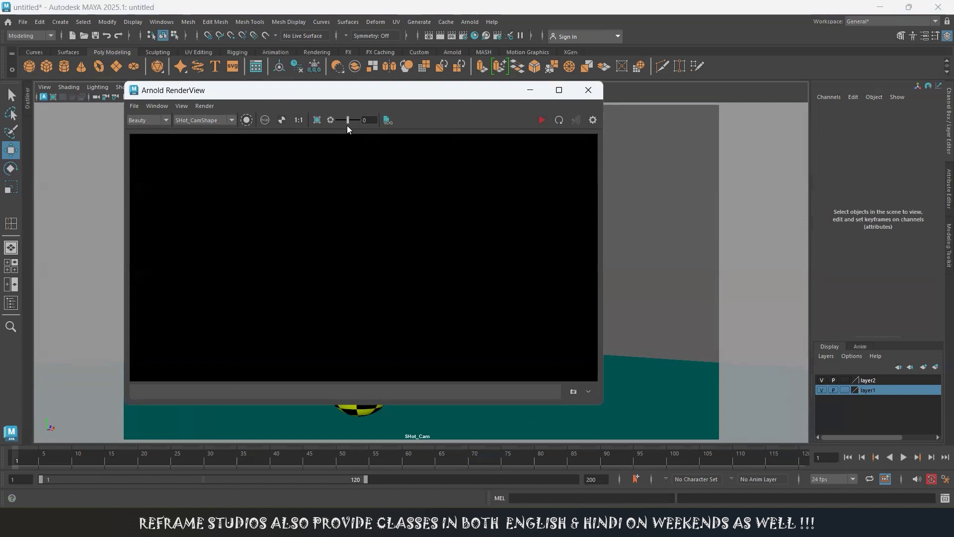
drag(348, 119, 335, 125)
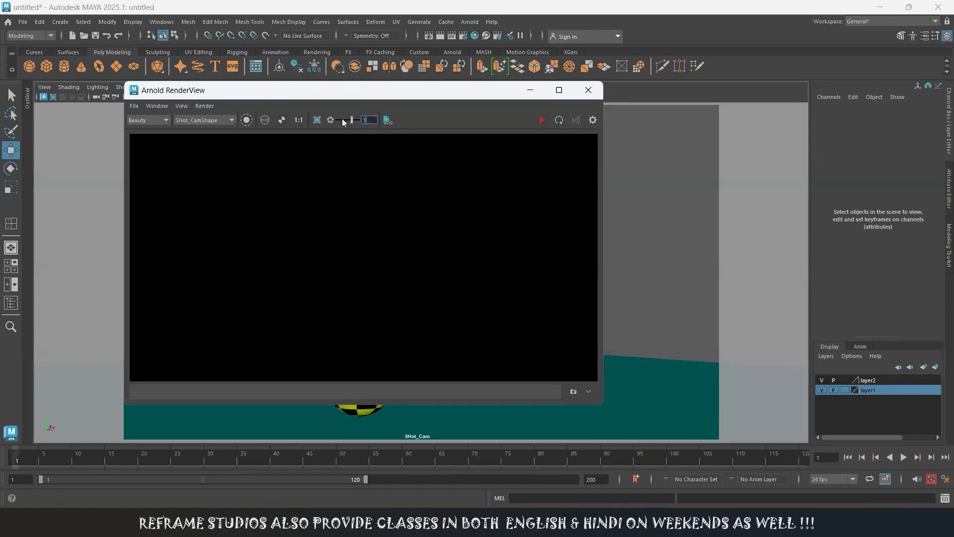
click(588, 90)
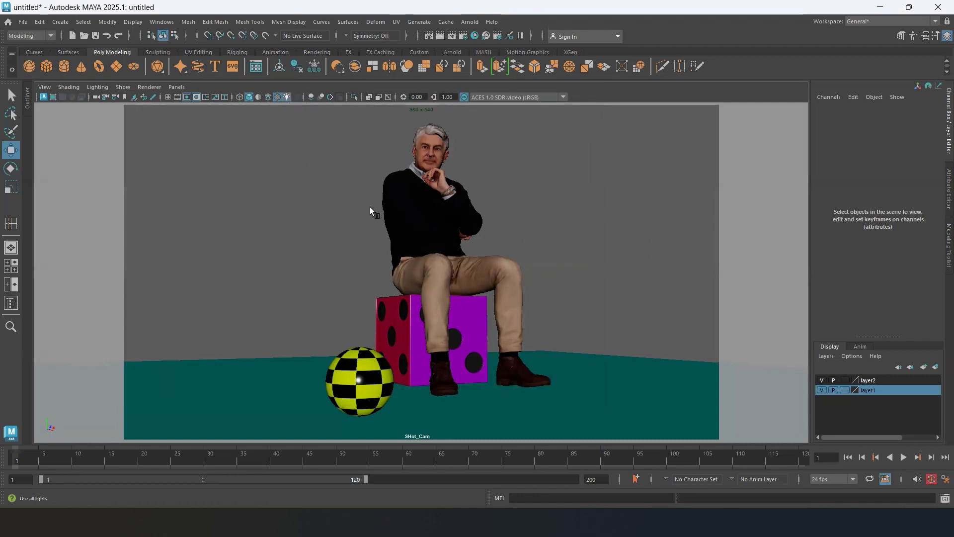
- Display the viewport with scene lights and create a directional light
key(7)
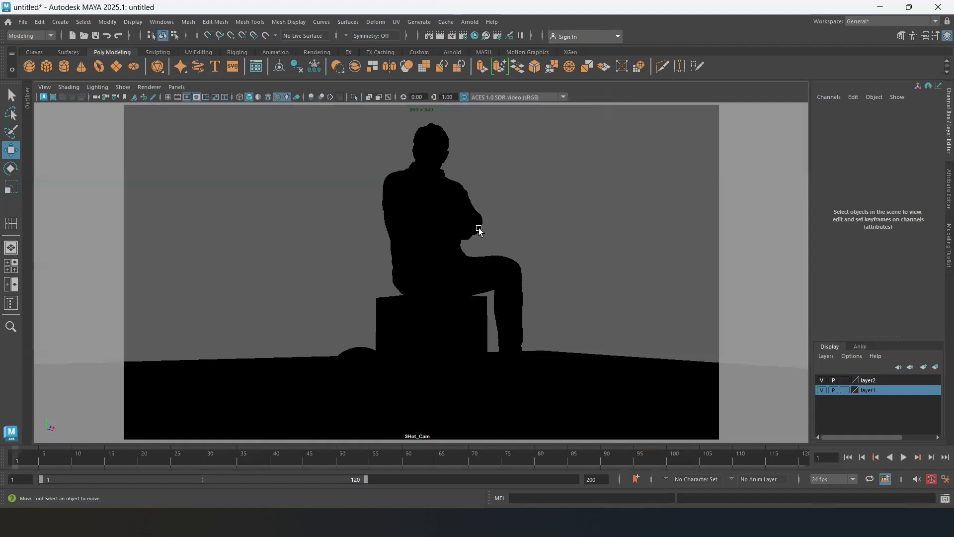
click(64, 24)
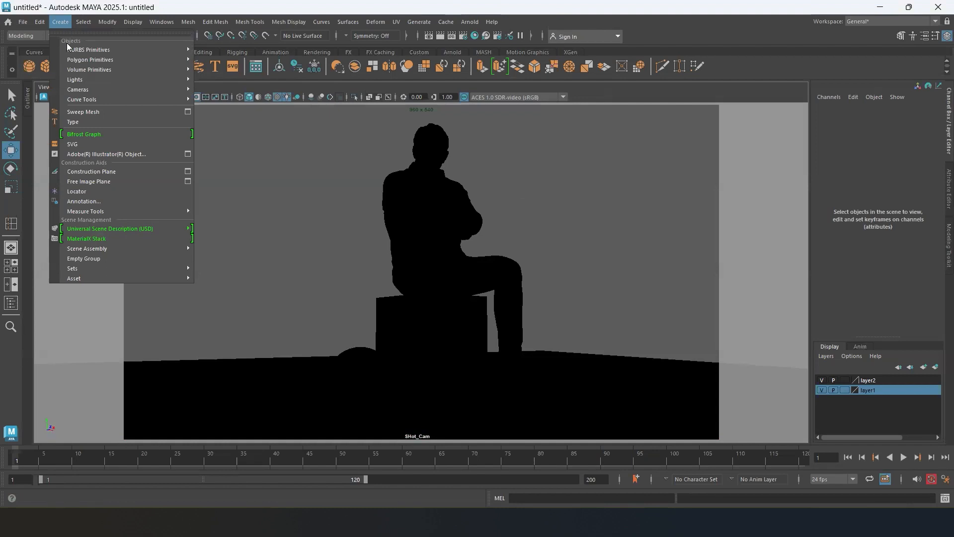
mouse_move(88, 93)
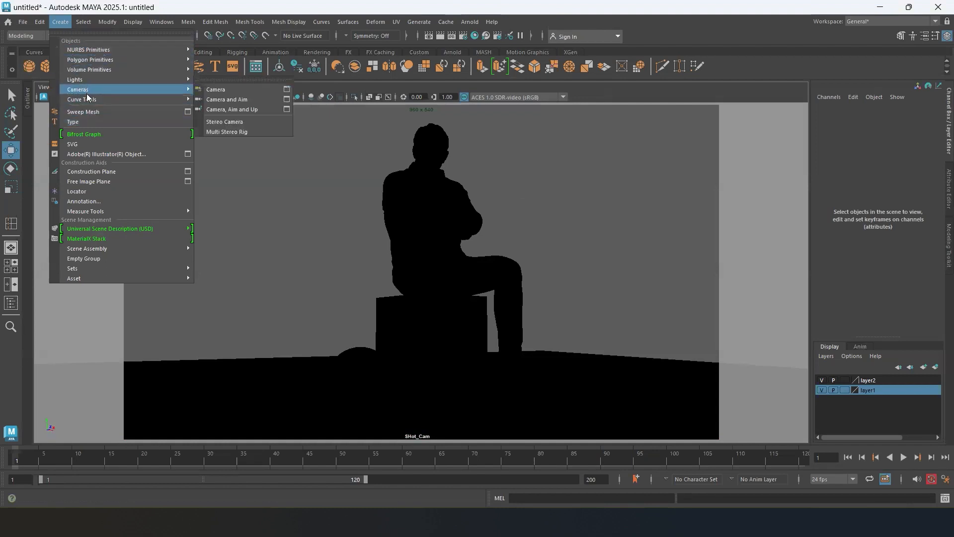
mouse_move(109, 81)
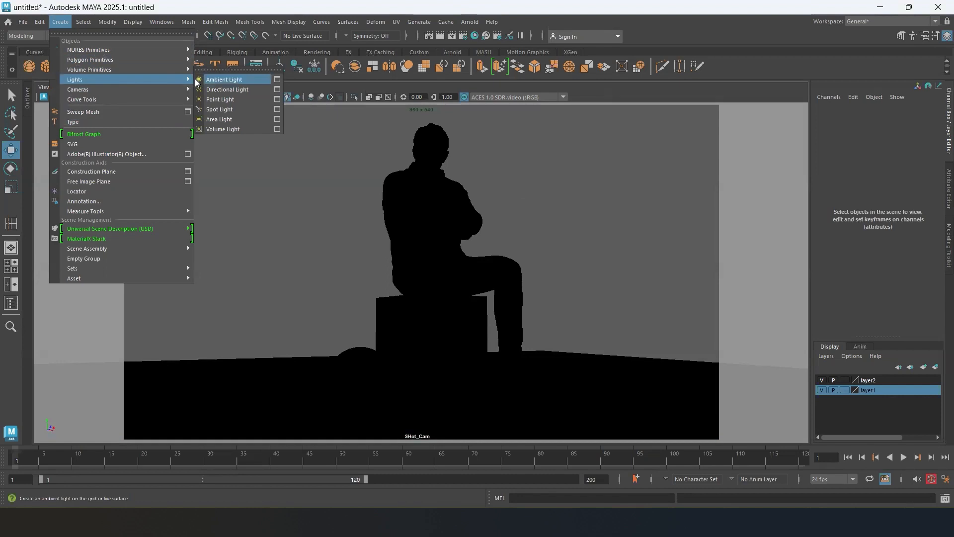
click(226, 91)
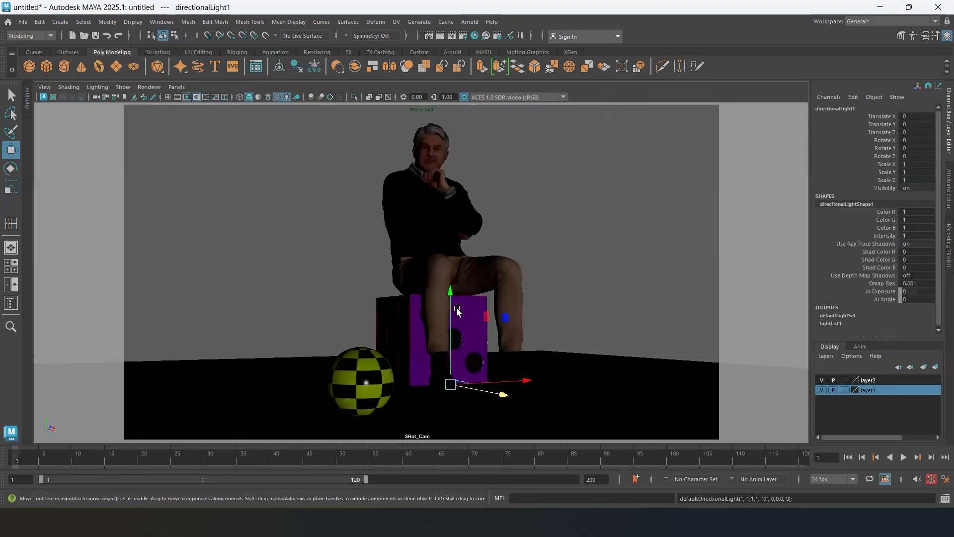
- Move the directional light up to about 6.9 in Y and forward to about 9.25 in Z
drag(451, 294, 485, 256)
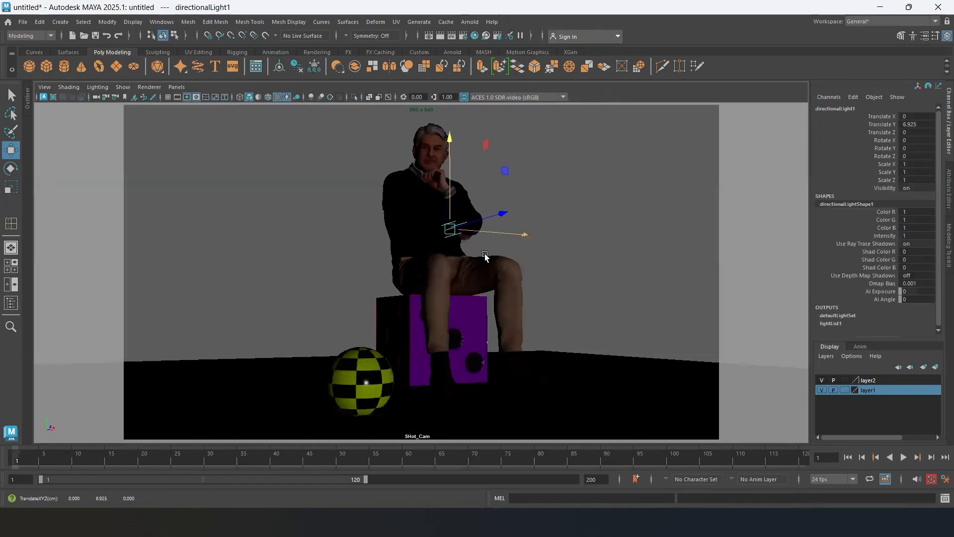
drag(504, 214, 732, 184)
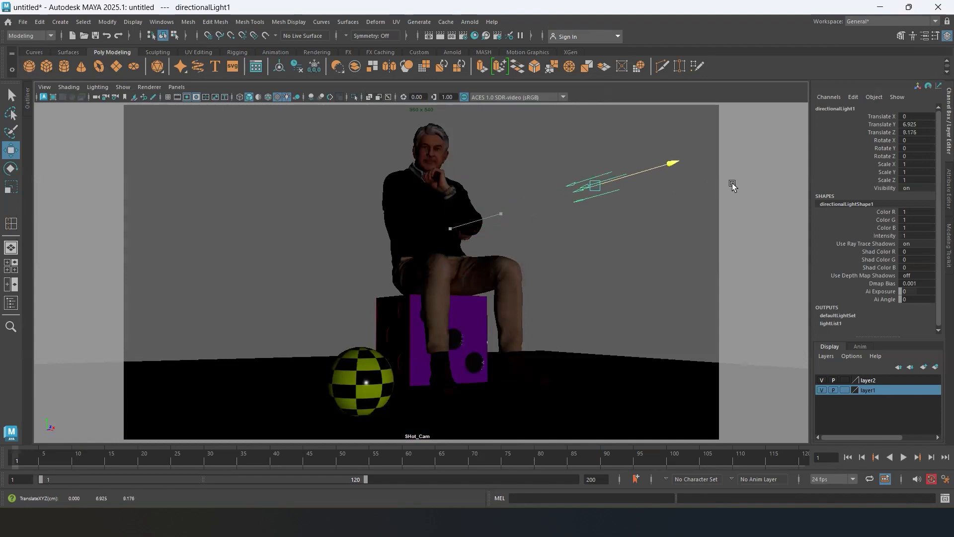
click(584, 256)
click(607, 196)
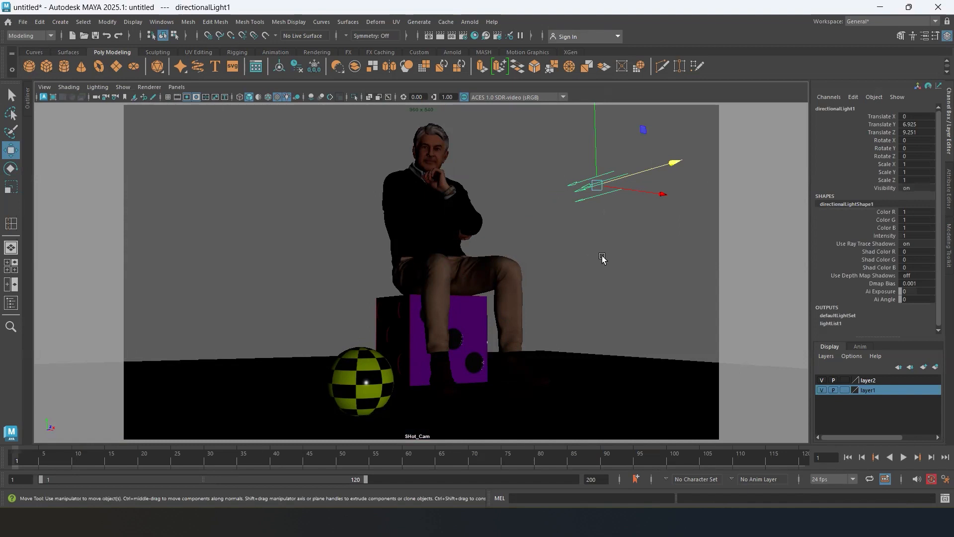
- Switch to the perspective view and raise the directional light high above the figure, to about 20.1 in Y
key(space)
drag(585, 268, 574, 303)
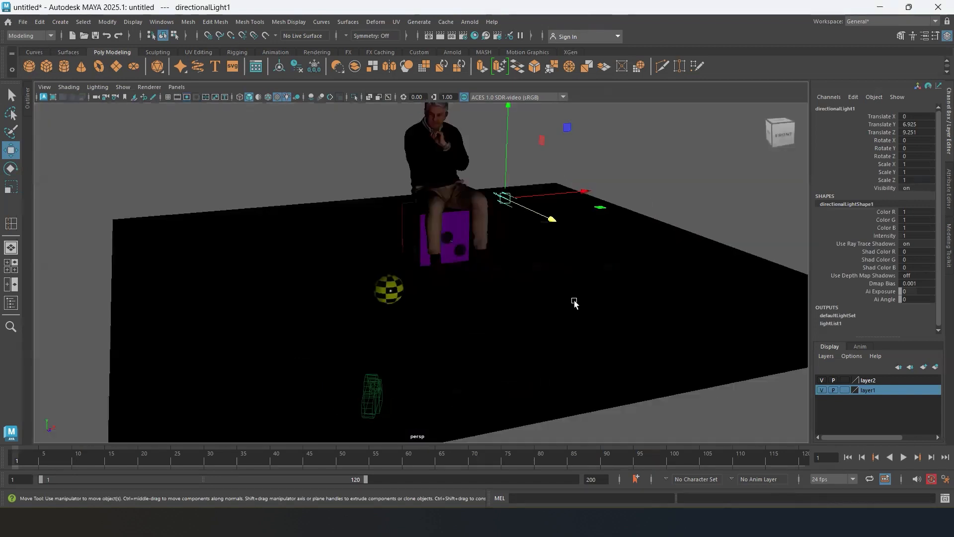
alt+drag(530, 267, 549, 213)
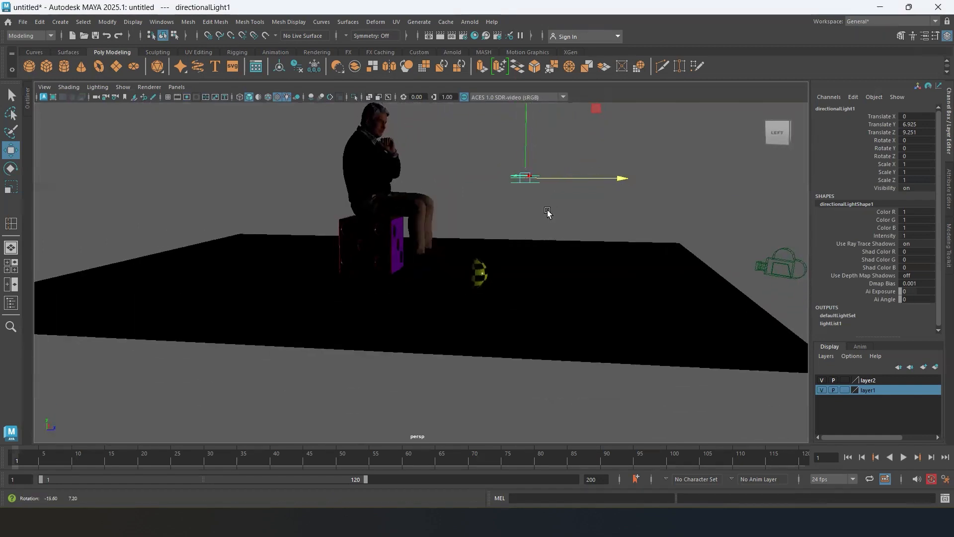
scroll(519, 181, up, 5)
scroll(558, 292, down, 3)
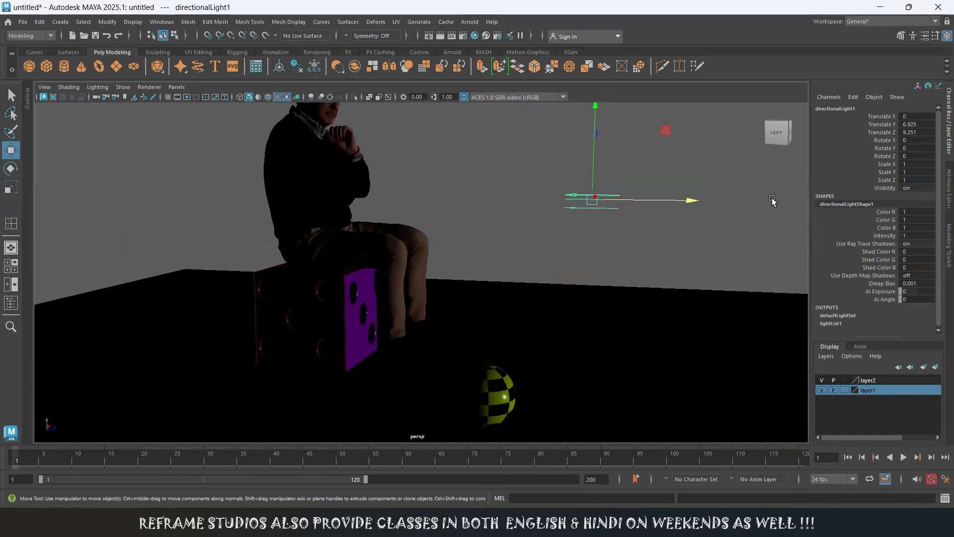
alt+middle_drag(723, 232, 597, 239)
scroll(596, 239, up, 2)
scroll(599, 232, down, 3)
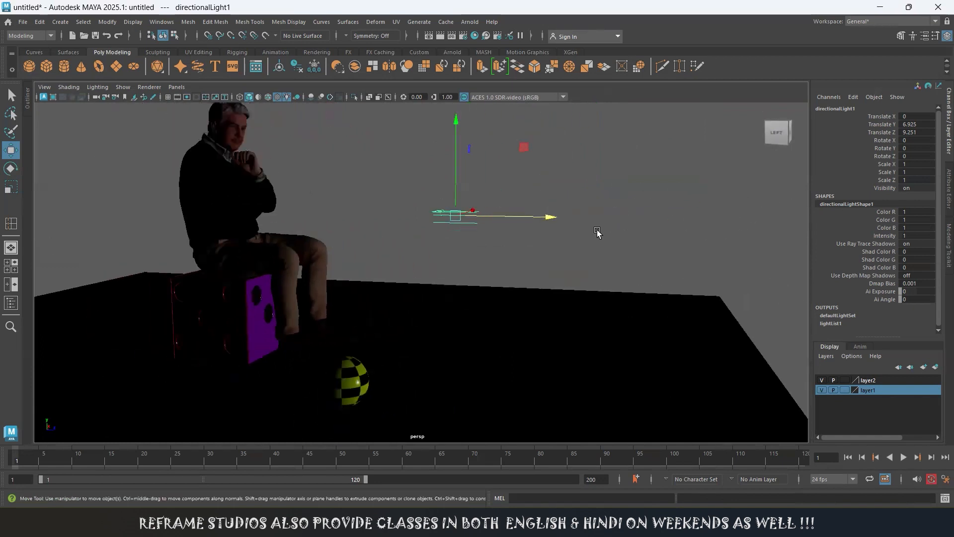
alt+drag(498, 240, 448, 87)
alt+middle_drag(489, 260, 498, 316)
drag(462, 144, 444, 78)
scroll(491, 275, down, 2)
alt+middle_drag(468, 230, 476, 283)
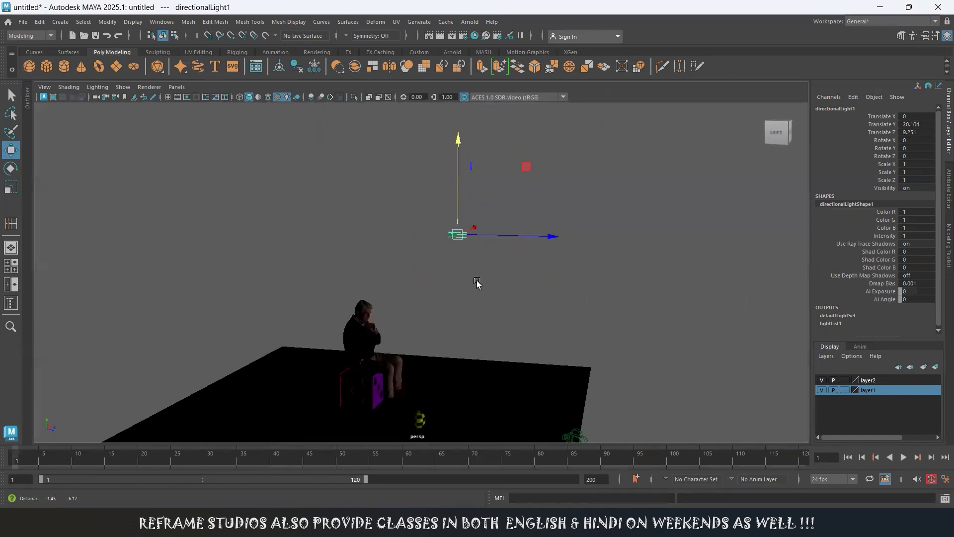
- Rotate the directional light about -31.6 degrees in X so it points down at the figure
alt+right_drag(473, 283, 594, 249)
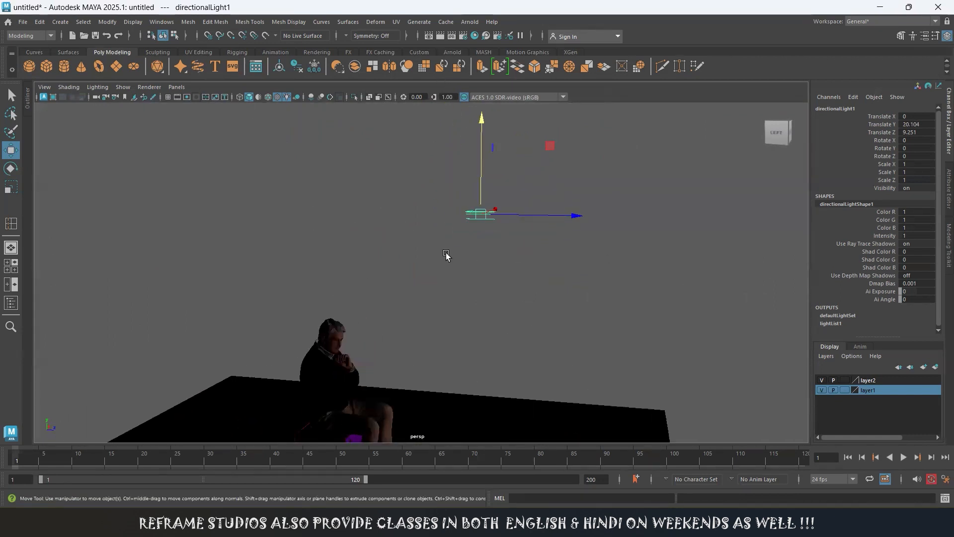
alt+drag(392, 326, 427, 308)
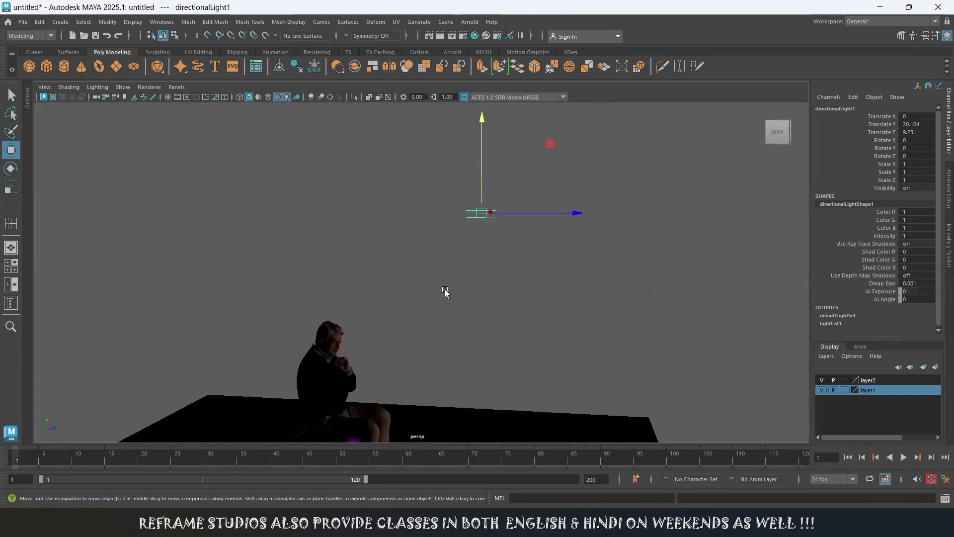
key(e)
drag(571, 207, 552, 142)
alt+drag(489, 363, 511, 356)
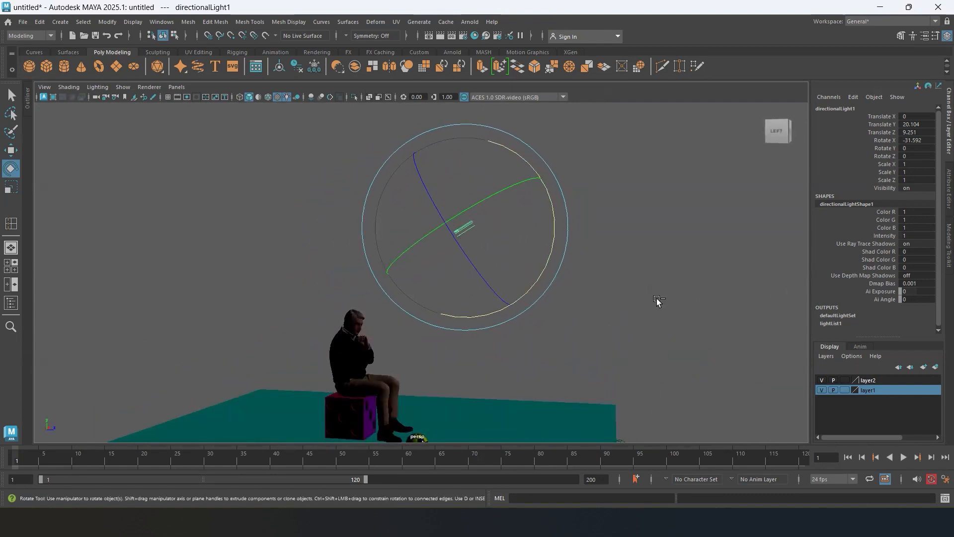
- Open the directional light's attributes and raise its intensity to about 3.68
key(ctrl+a)
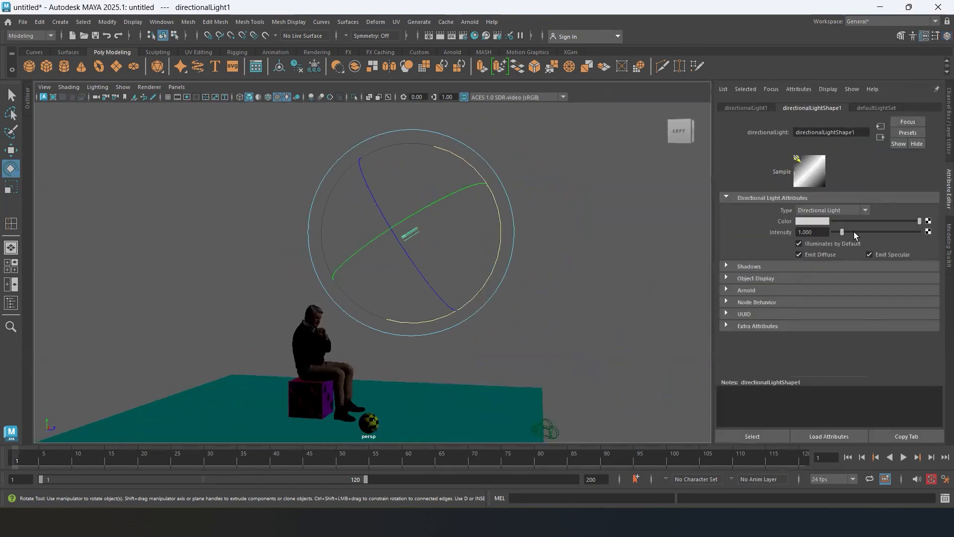
drag(841, 232, 864, 231)
alt+drag(619, 310, 525, 304)
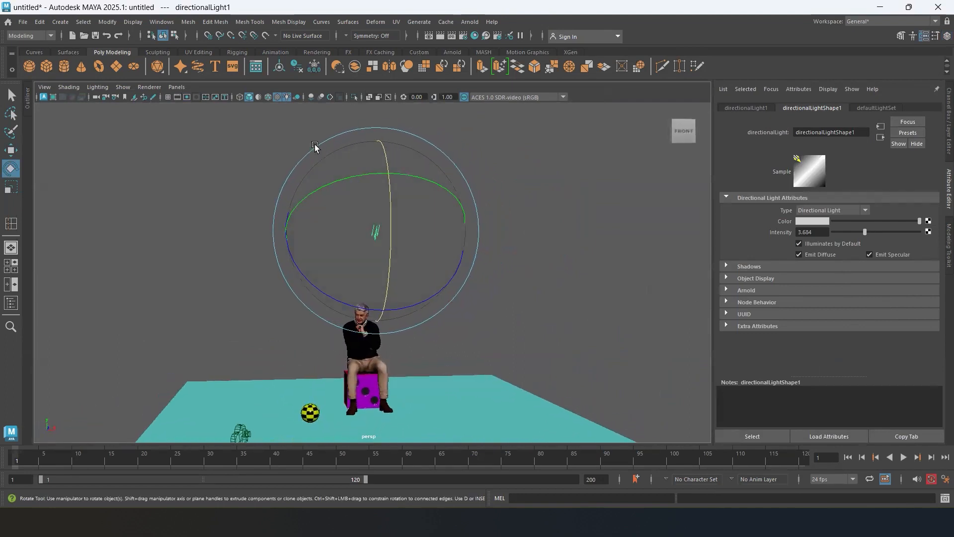
- Look through SHot_Cam and fine-tune the directional light's intensity to about 3.92
click(179, 90)
mouse_move(199, 98)
click(290, 107)
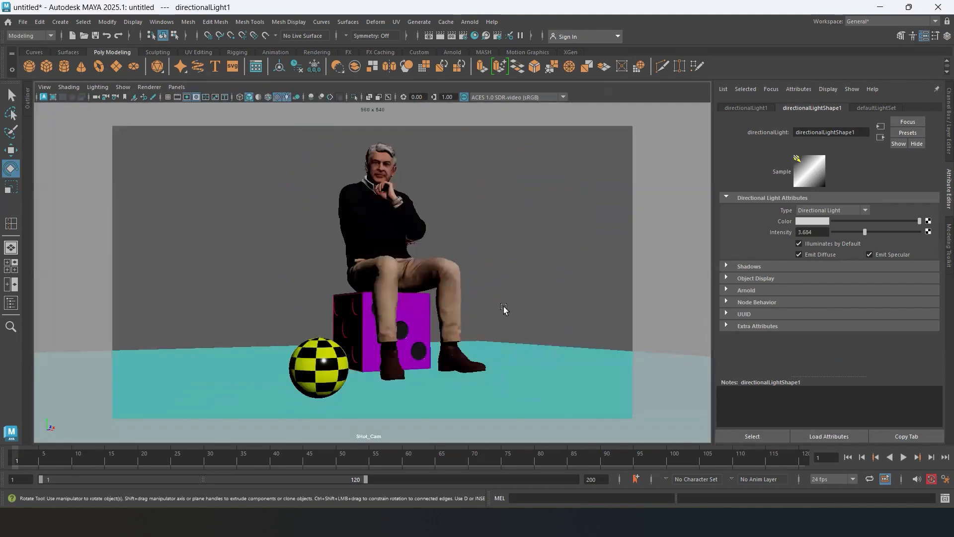
drag(864, 232, 866, 234)
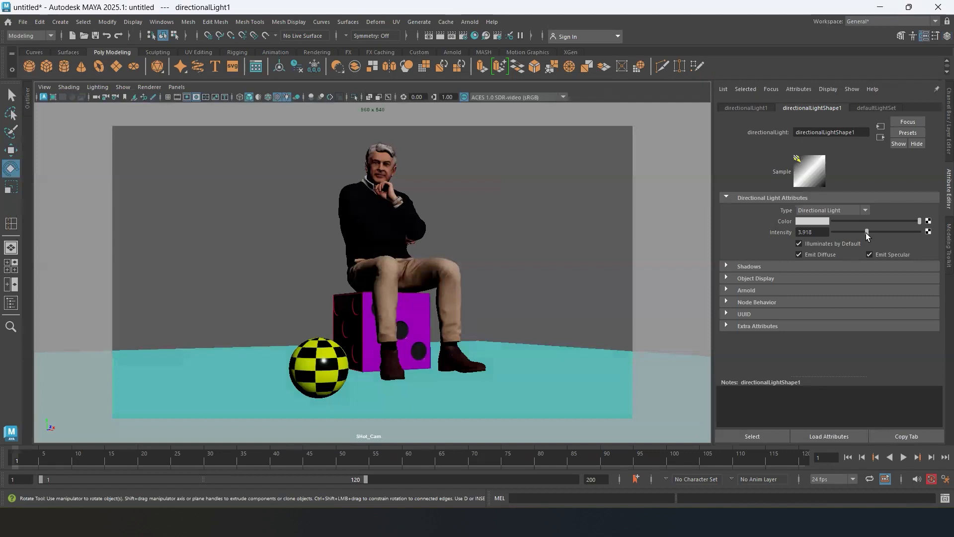